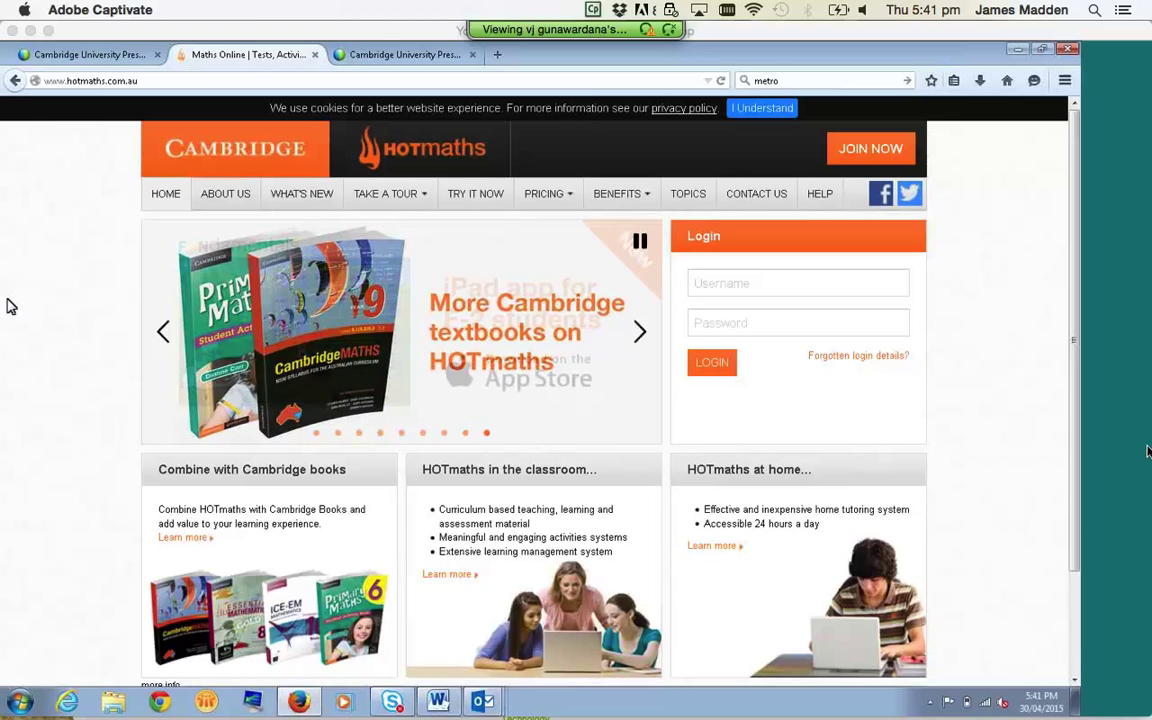
Log in to the teacher account using the saved username and autofilled password
left_click(712, 284)
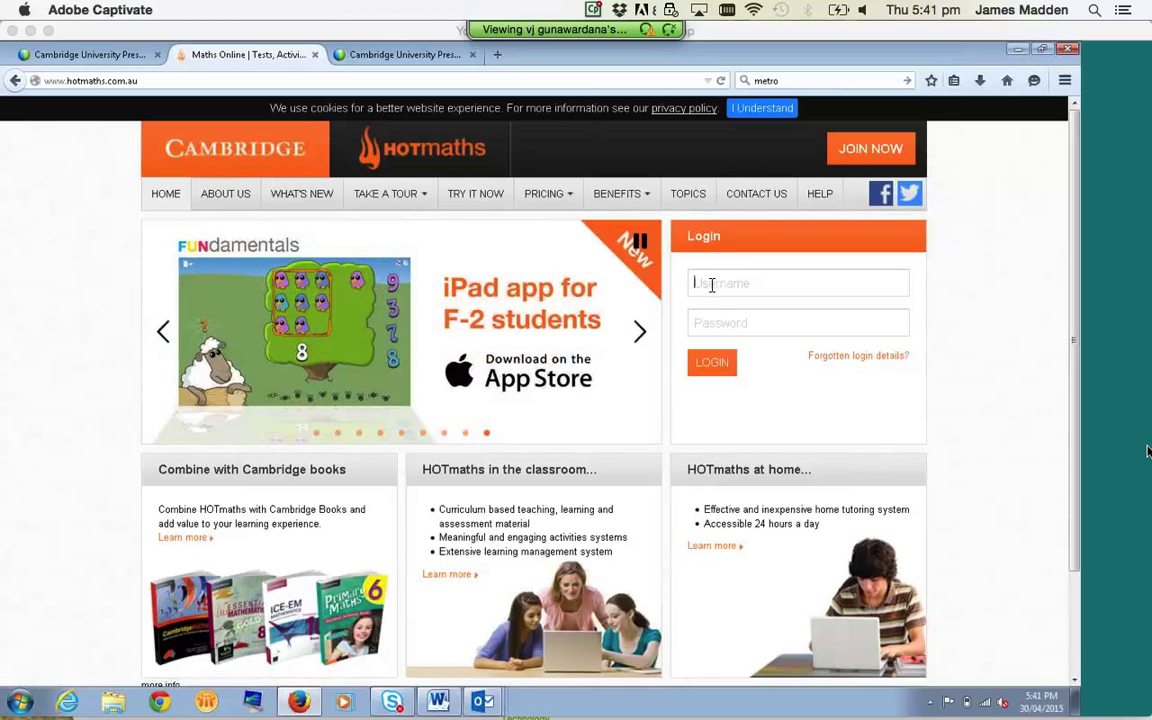
type("hottea")
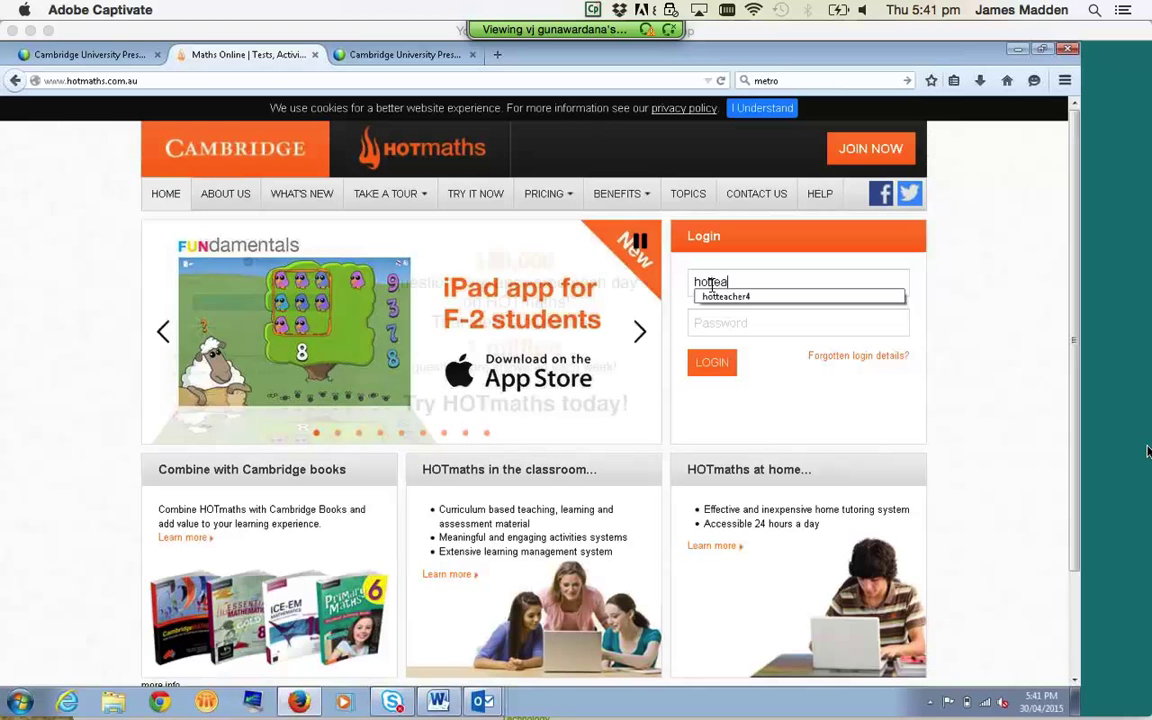
type("cher4")
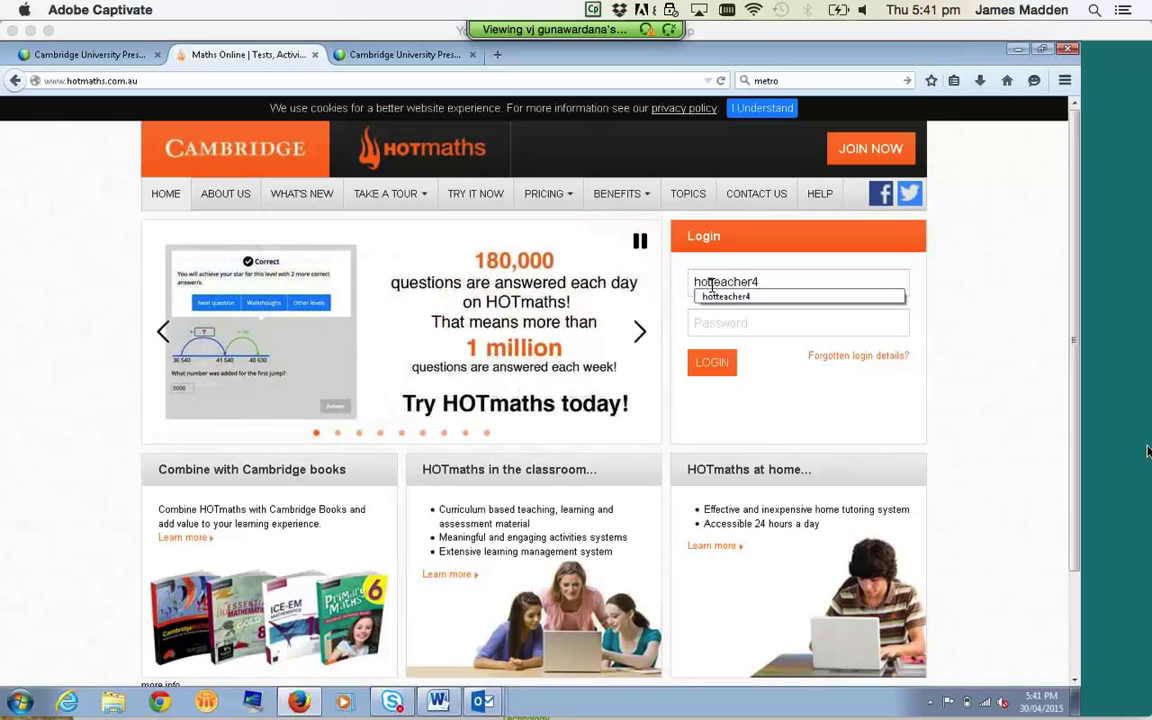
left_click(712, 298)
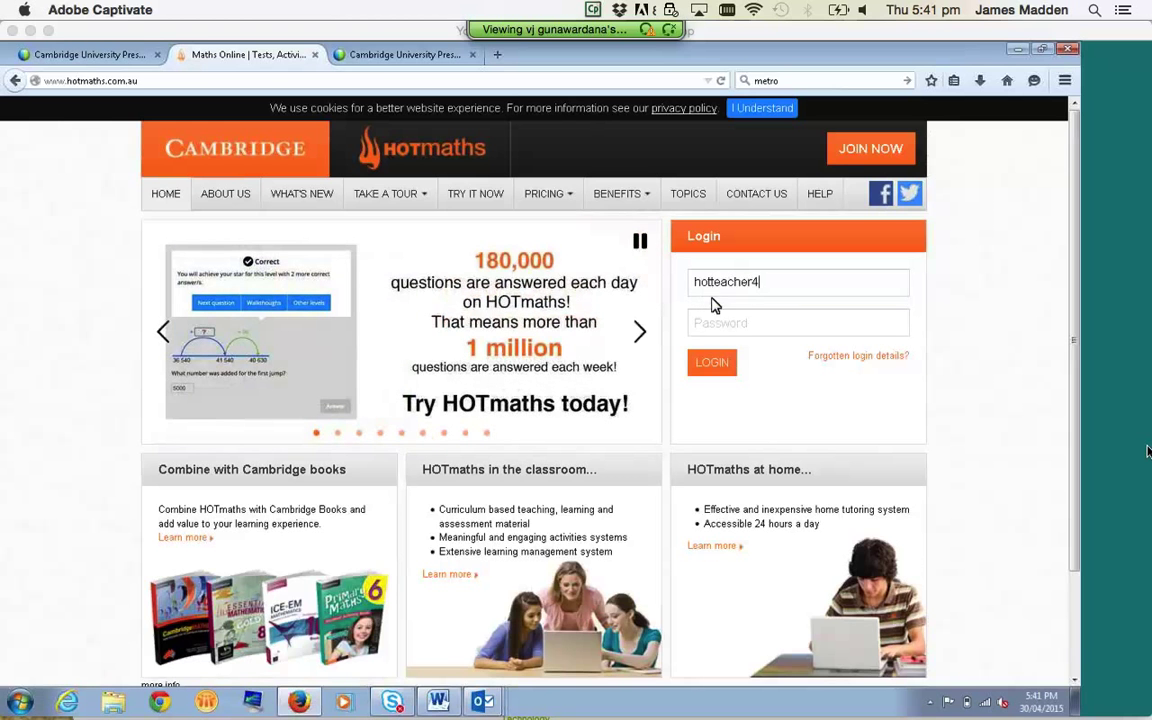
left_click(714, 366)
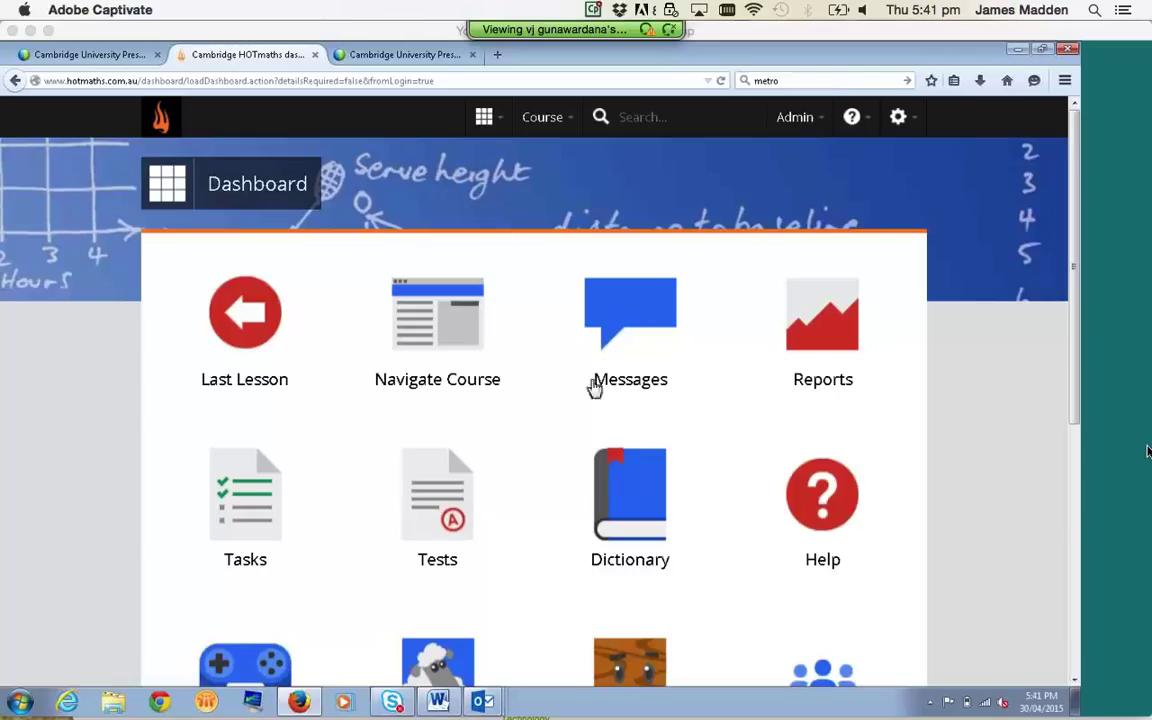
Open the HOTmaths apps grid from the Dashboard and close it again
left_click(486, 128)
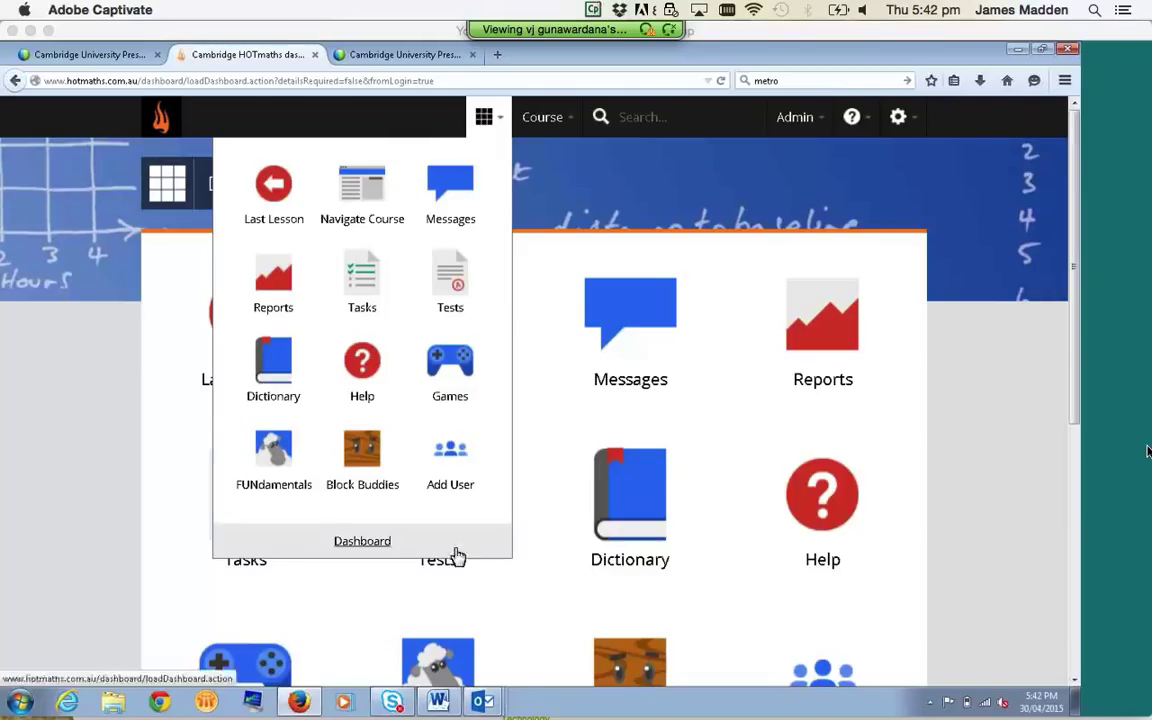
left_click(930, 573)
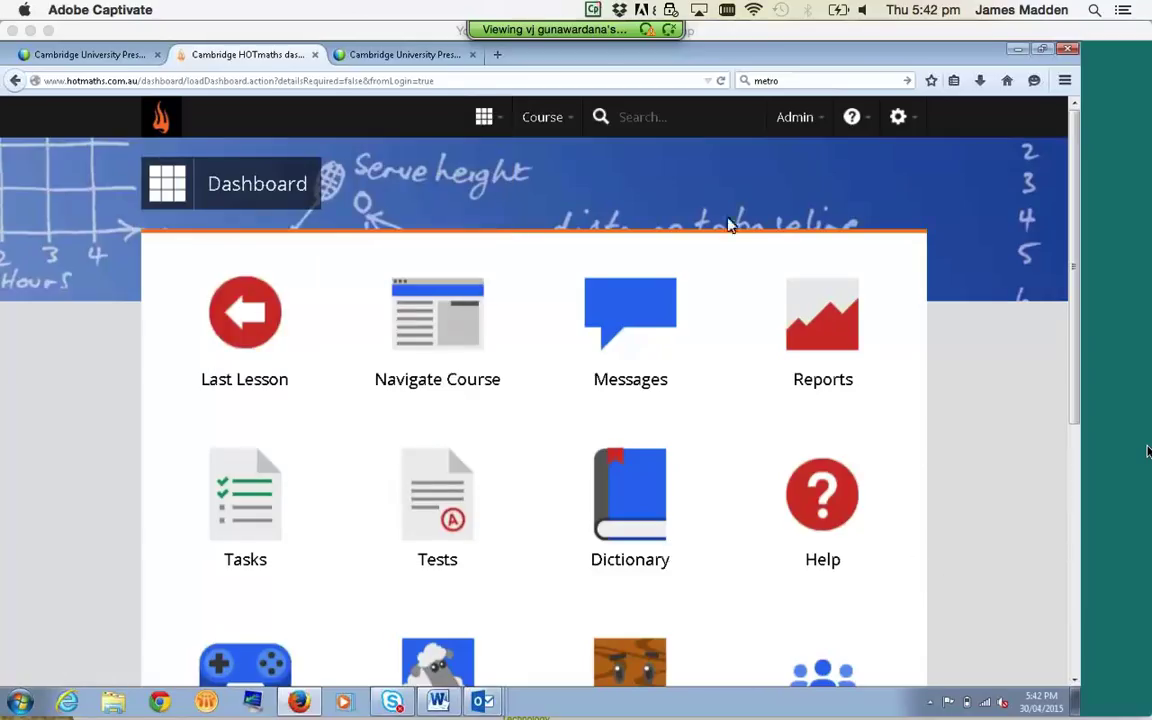
Browse the course groups and course list, keeping Essential Maths AC 8, and apply it
left_click(553, 134)
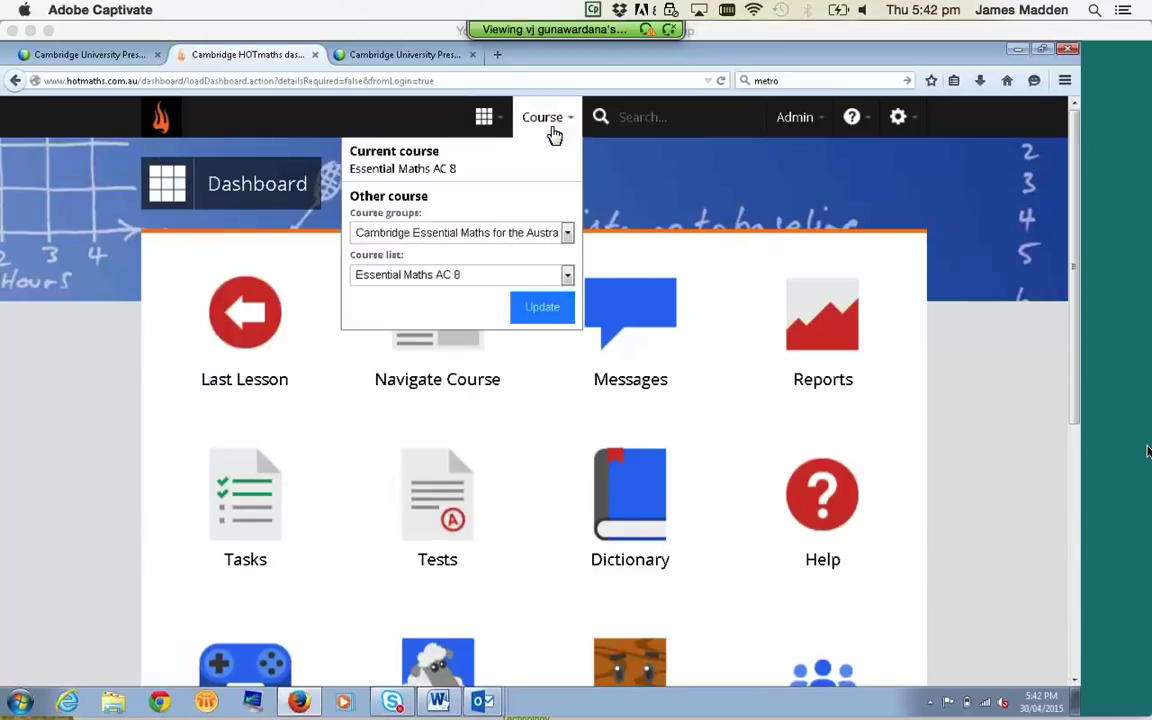
left_click(512, 240)
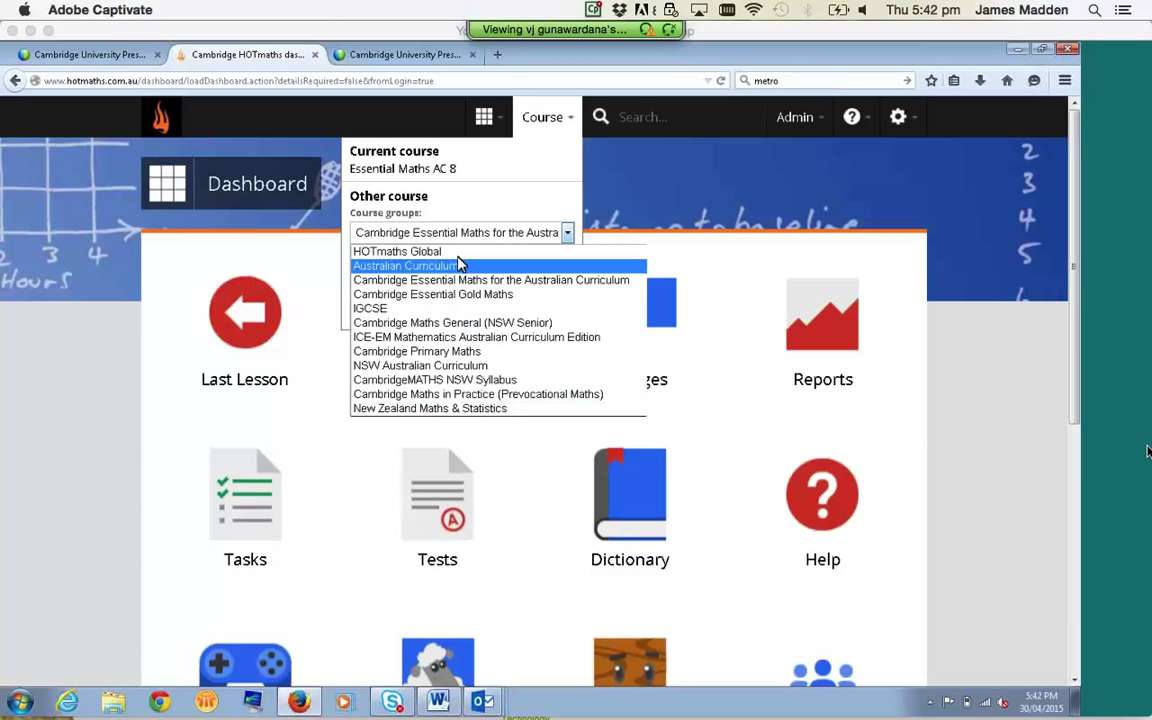
left_click(512, 200)
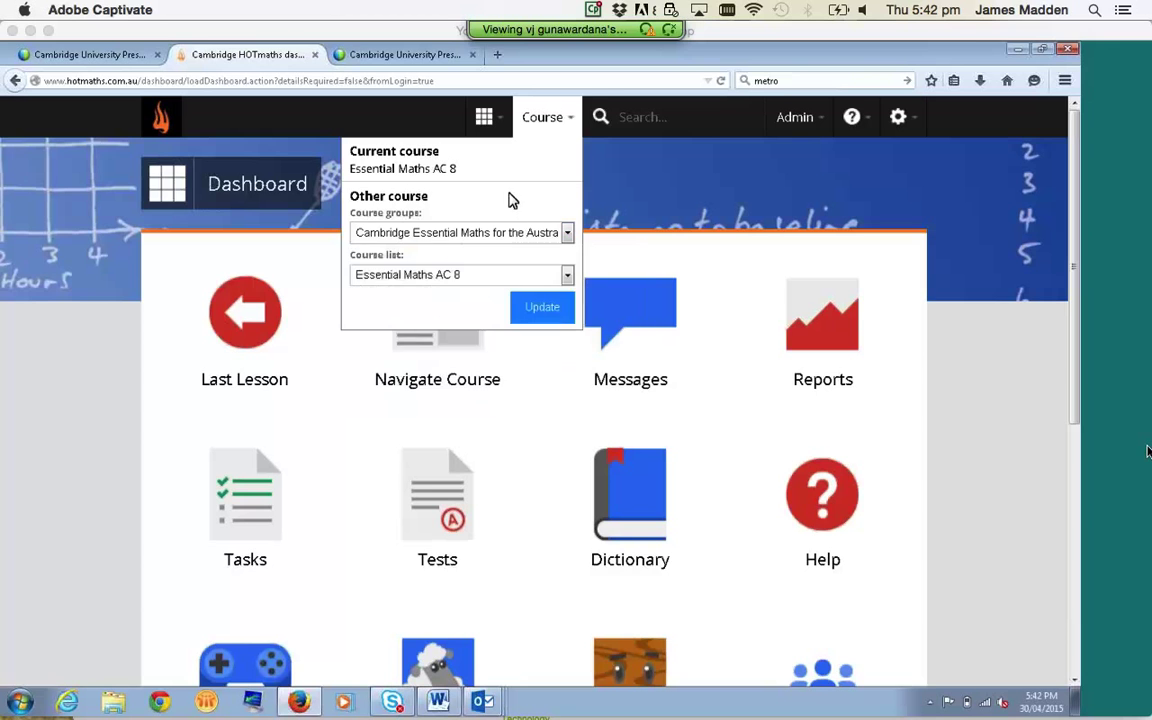
left_click(476, 278)
left_click(477, 236)
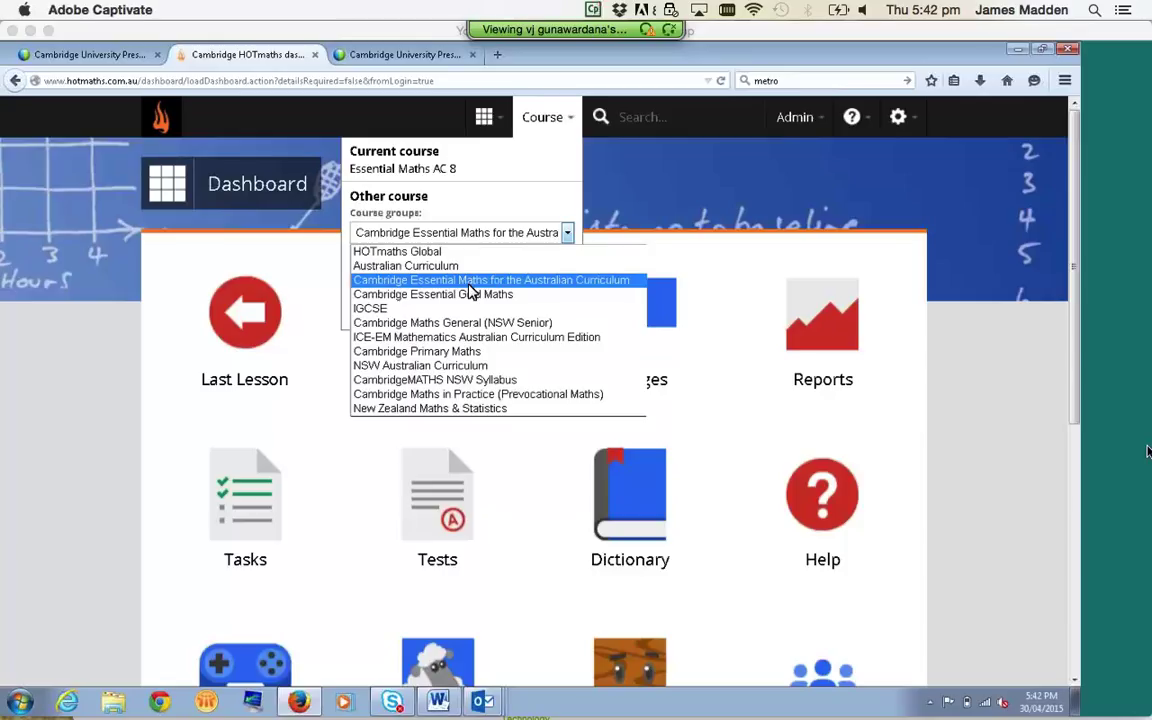
left_click(468, 284)
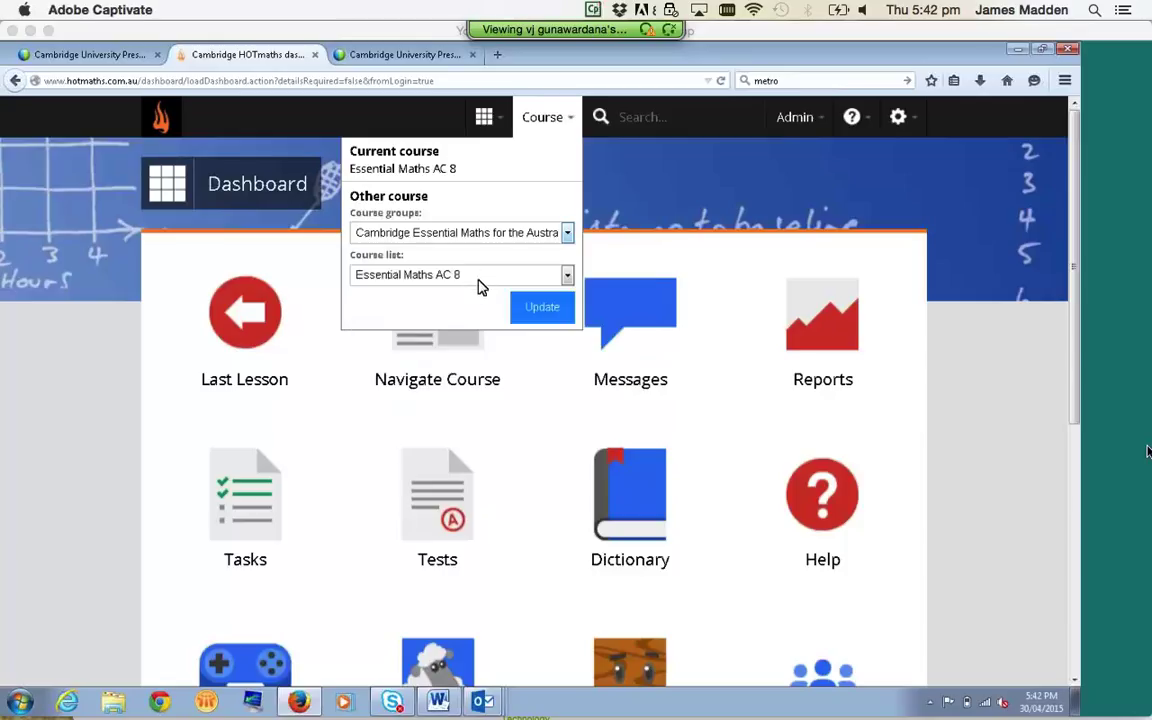
left_click(543, 309)
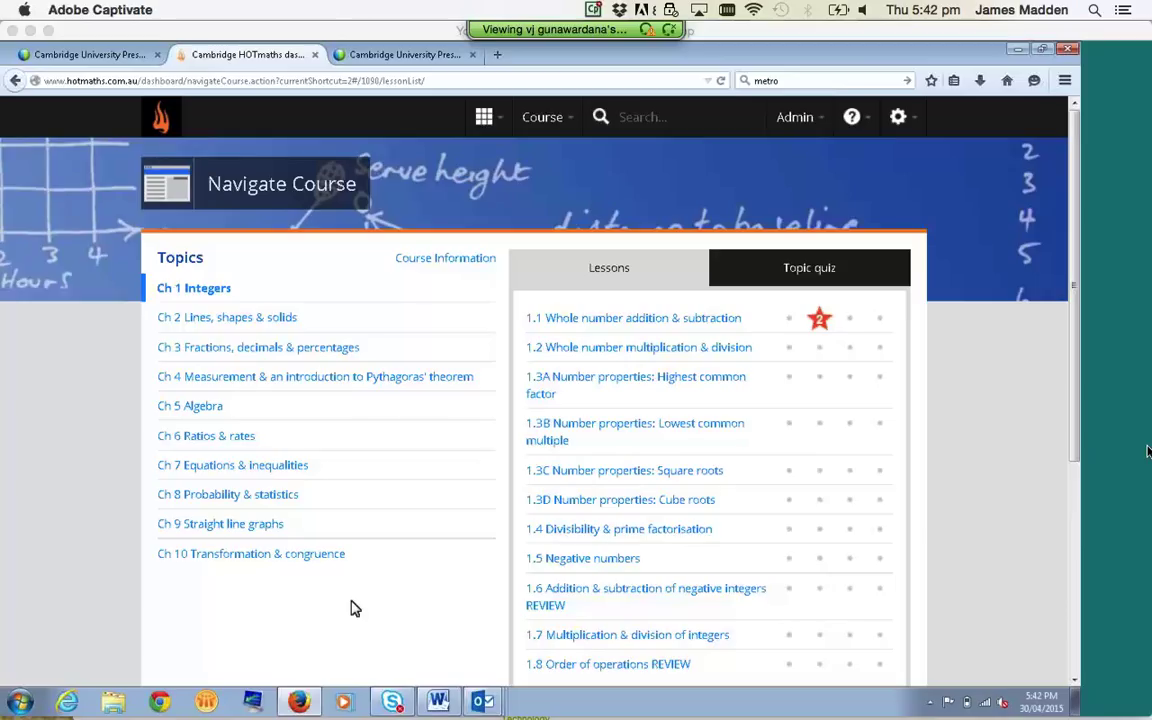
View the Course Information PDF, scroll through it, and return to Navigate Course
left_click(439, 262)
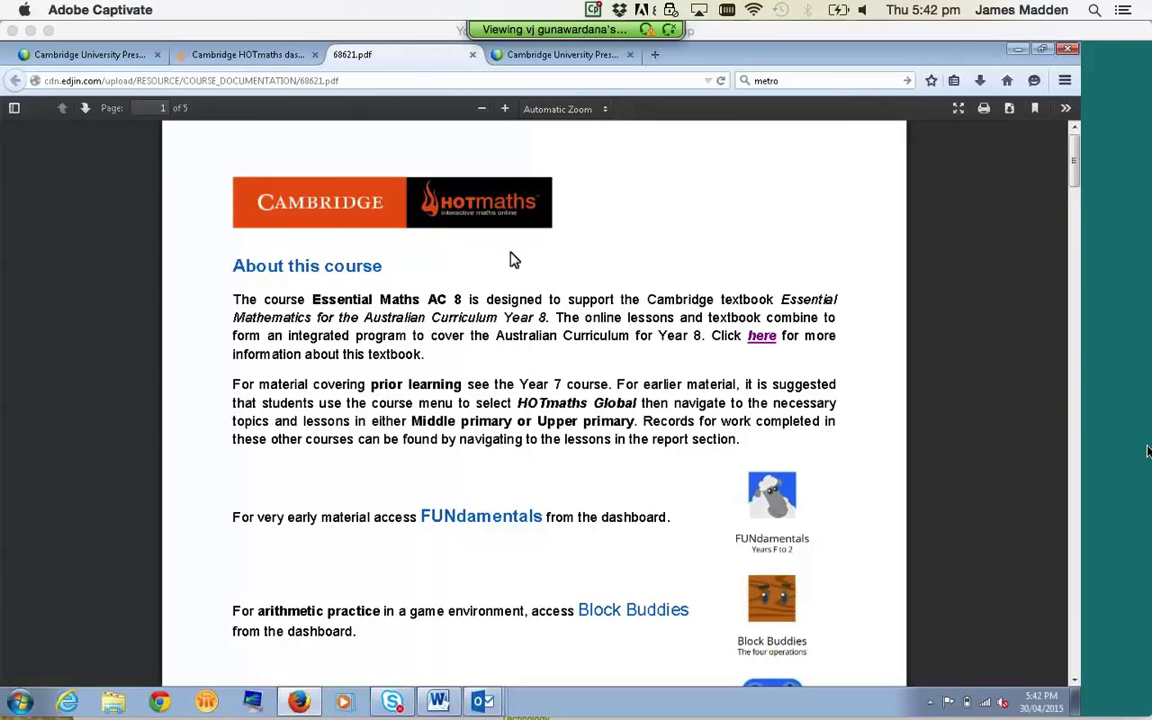
scroll(510, 260, "down", 20)
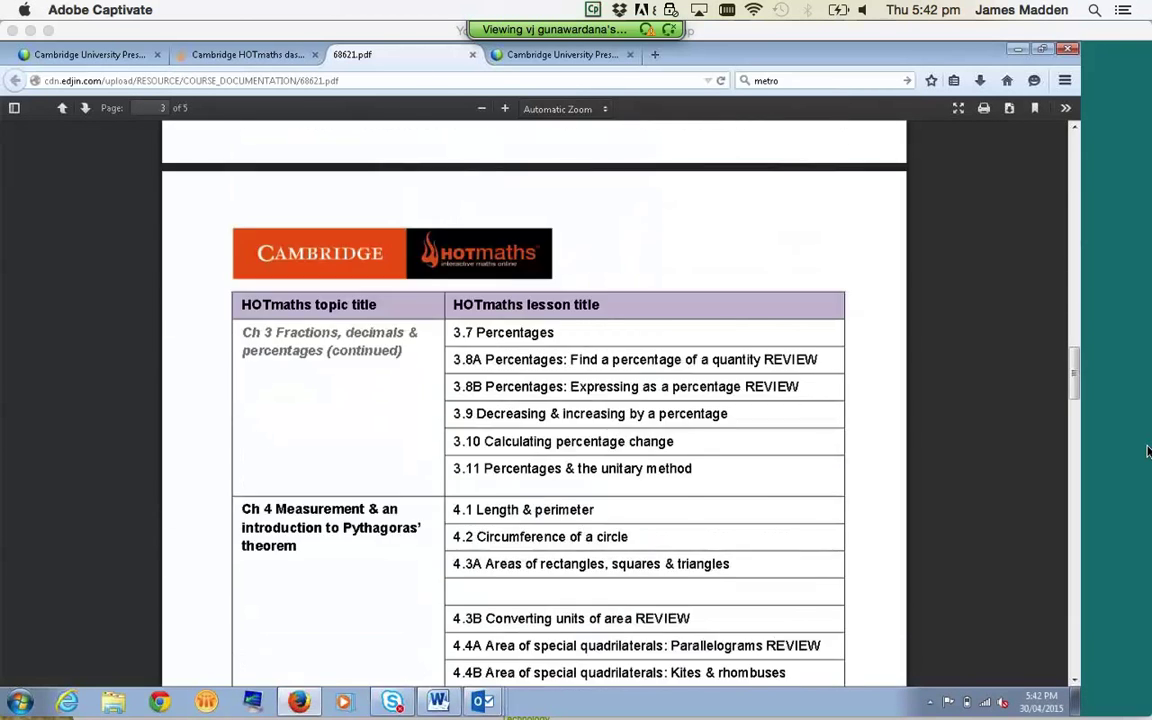
scroll(534, 400, "up", 20)
scroll(391, 260, "up", 10)
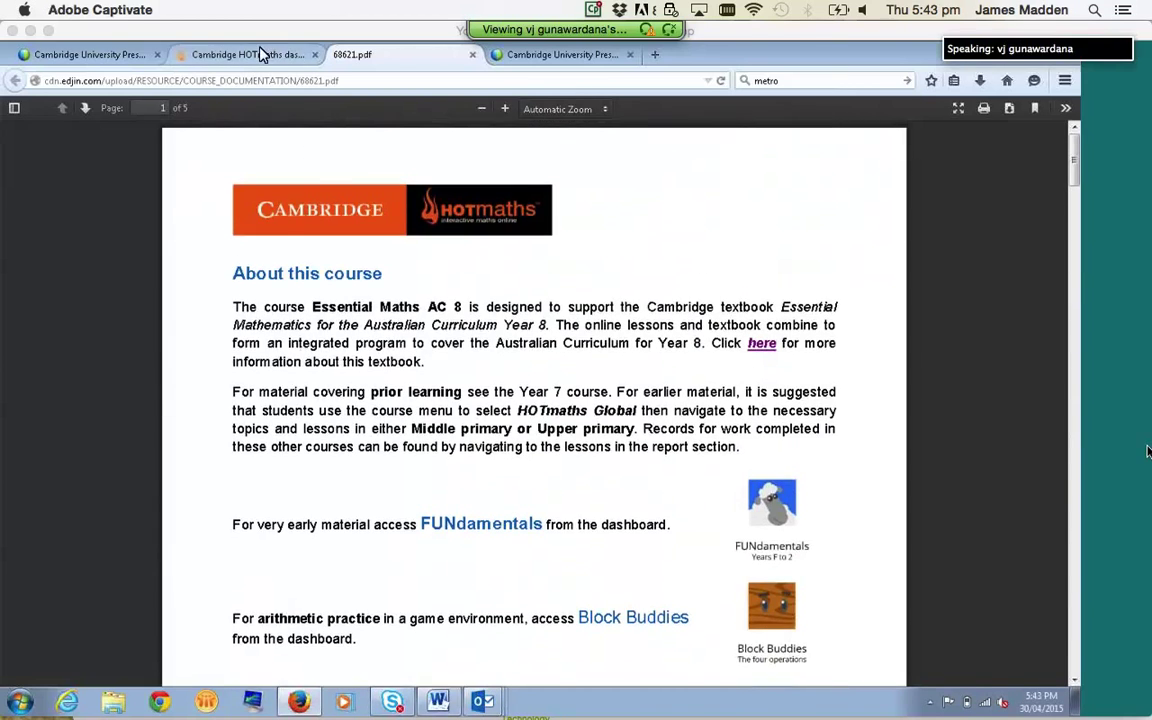
left_click(258, 54)
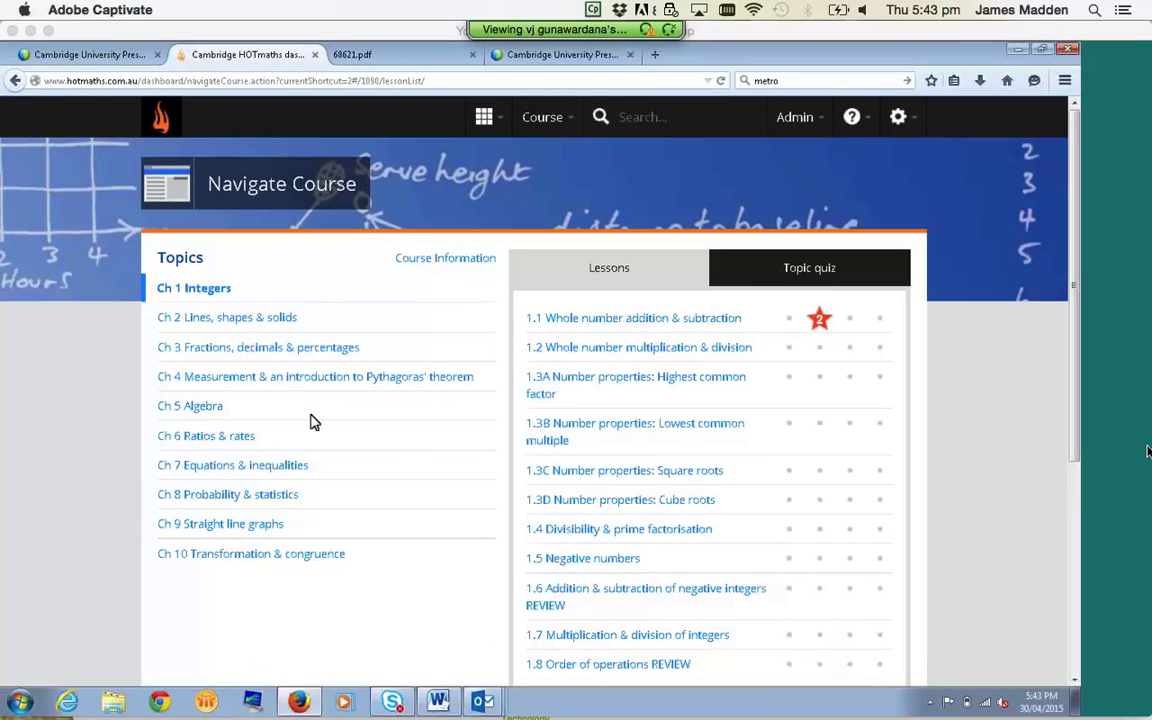
Select Ch 5 Algebra in the Topics list and show its Topic quiz
left_click(208, 409)
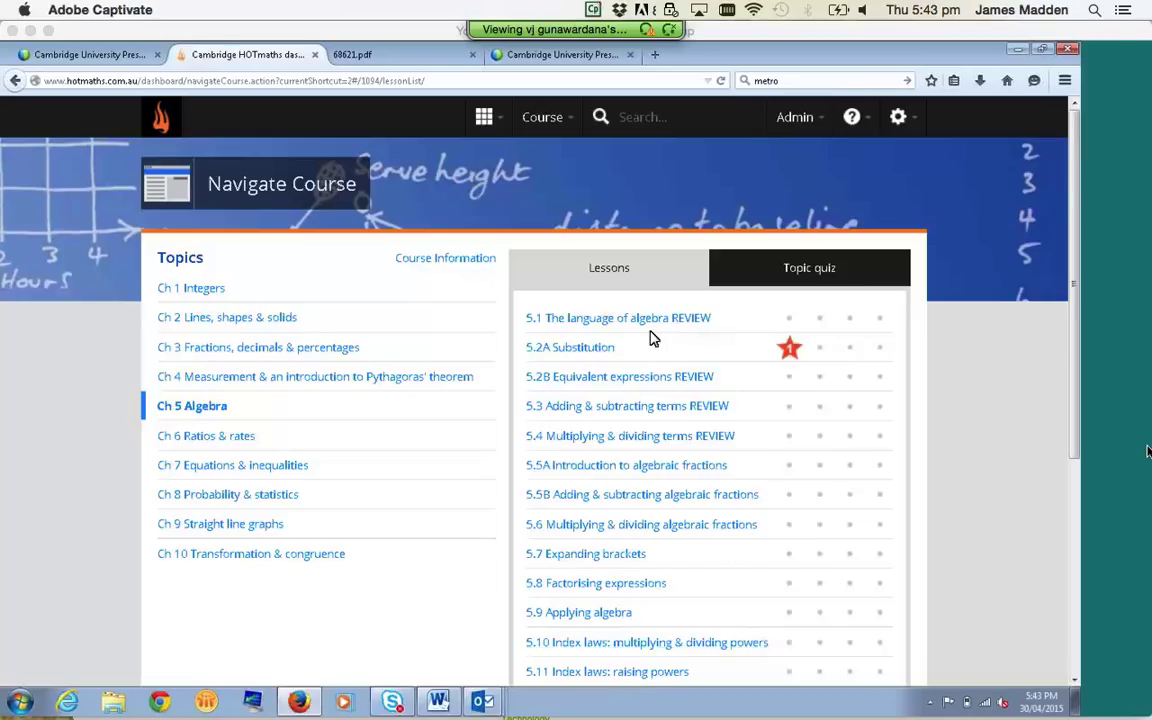
left_click(797, 274)
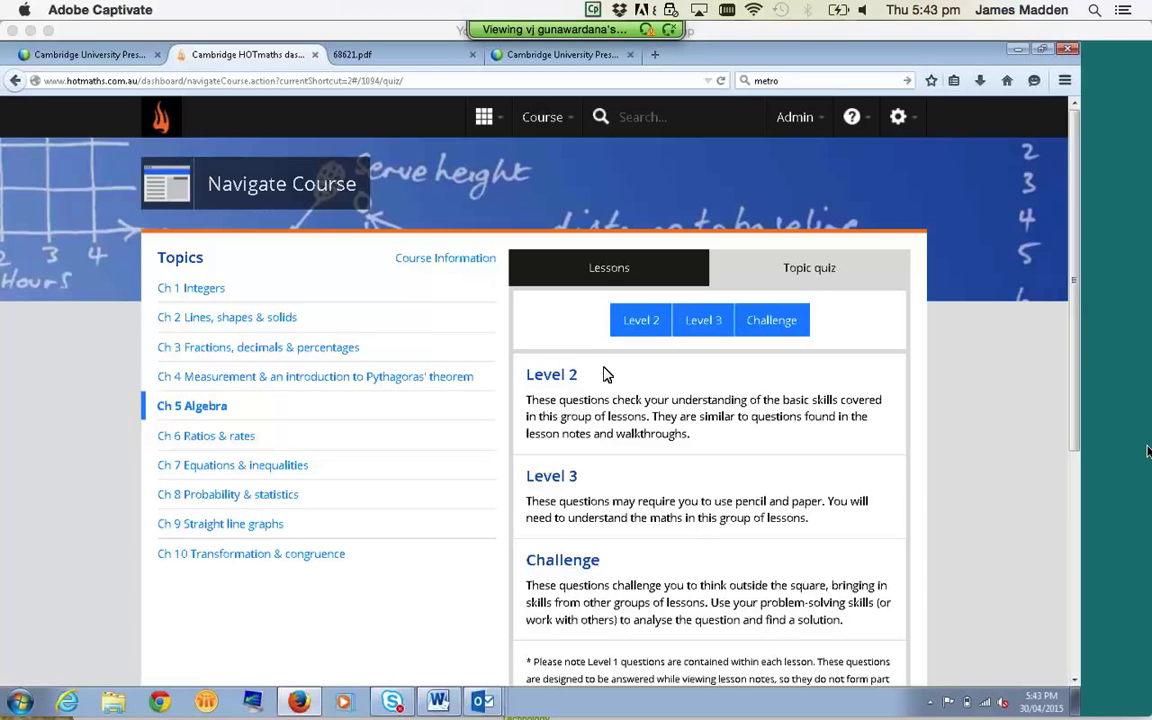
Submit the Level 2 quiz unanswered for 0/13, then go back to the Lessons list
left_click(645, 322)
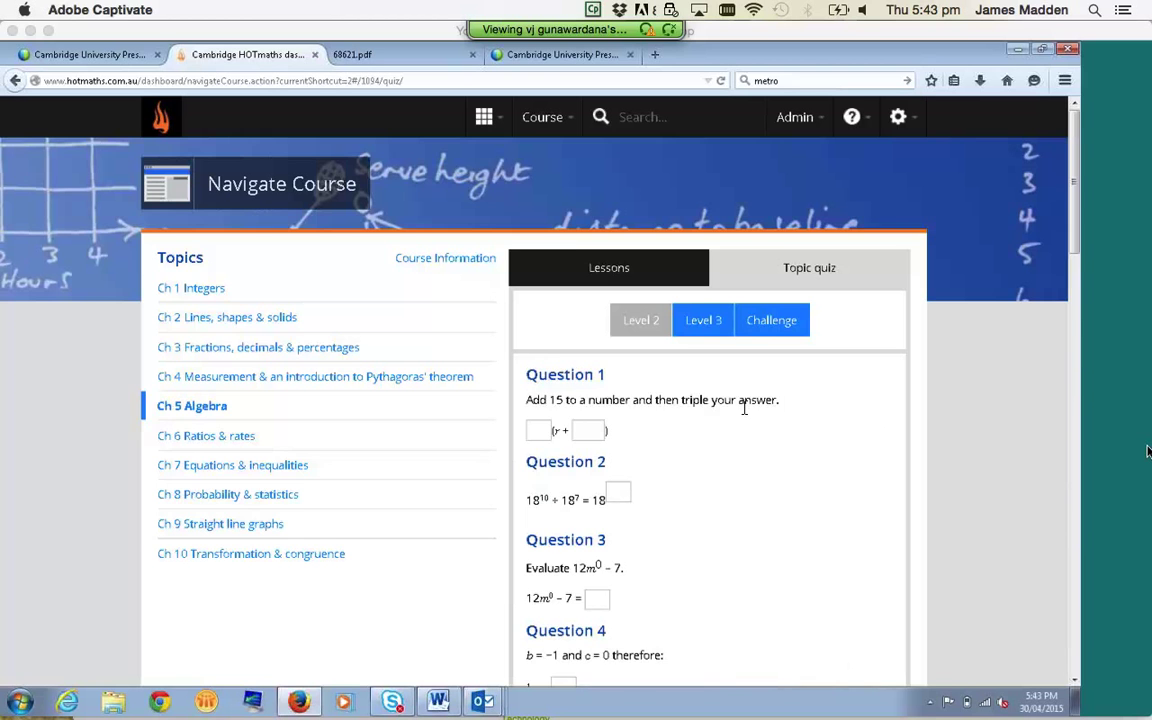
scroll(744, 408, "down", 15)
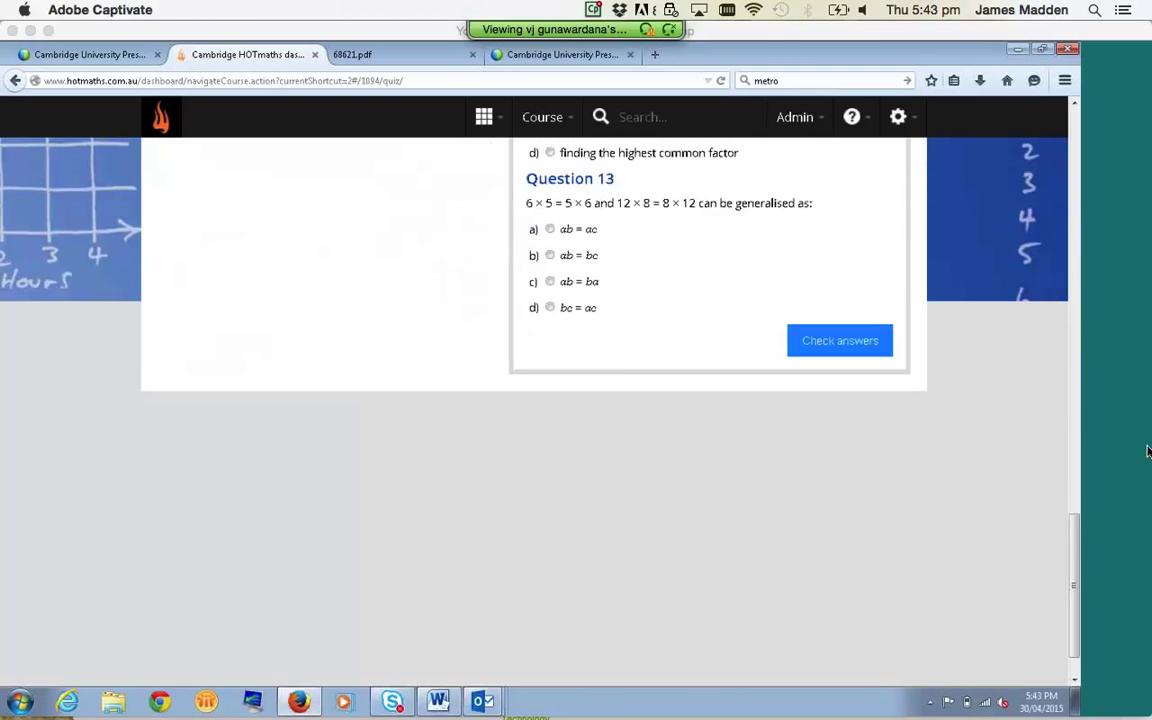
left_click(831, 358)
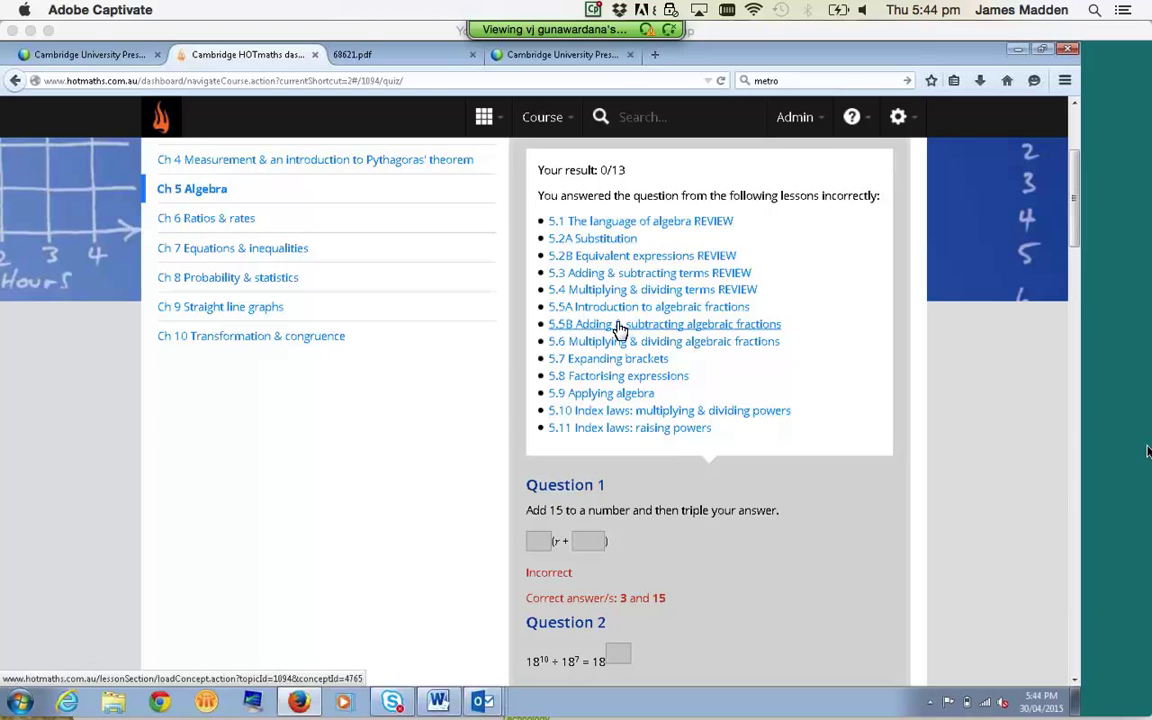
scroll(935, 424, "up", 3)
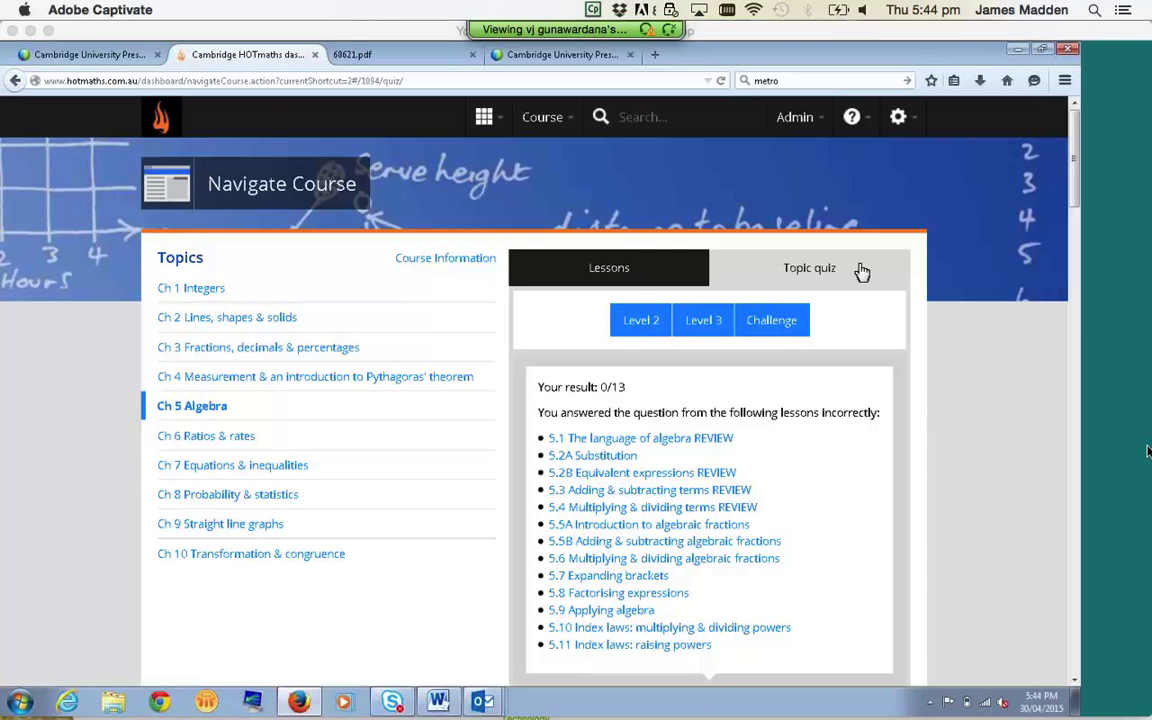
left_click(613, 279)
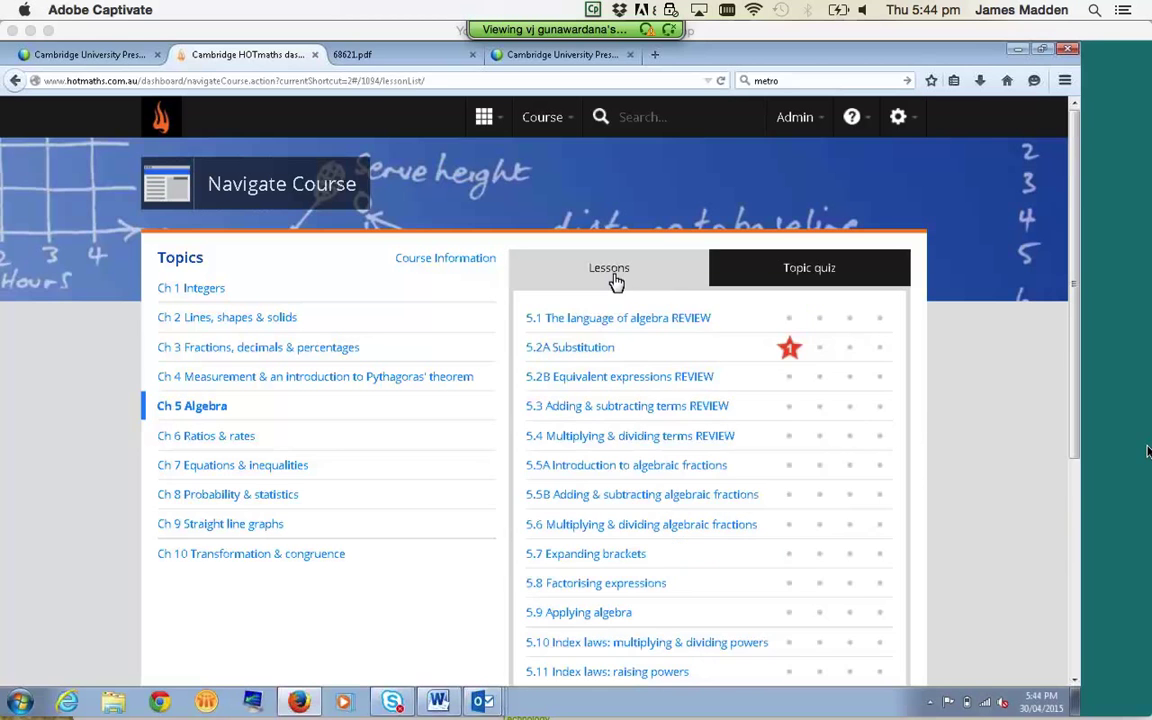
Open the 5.2A Substitution lesson page with its notes and resources
left_click(581, 357)
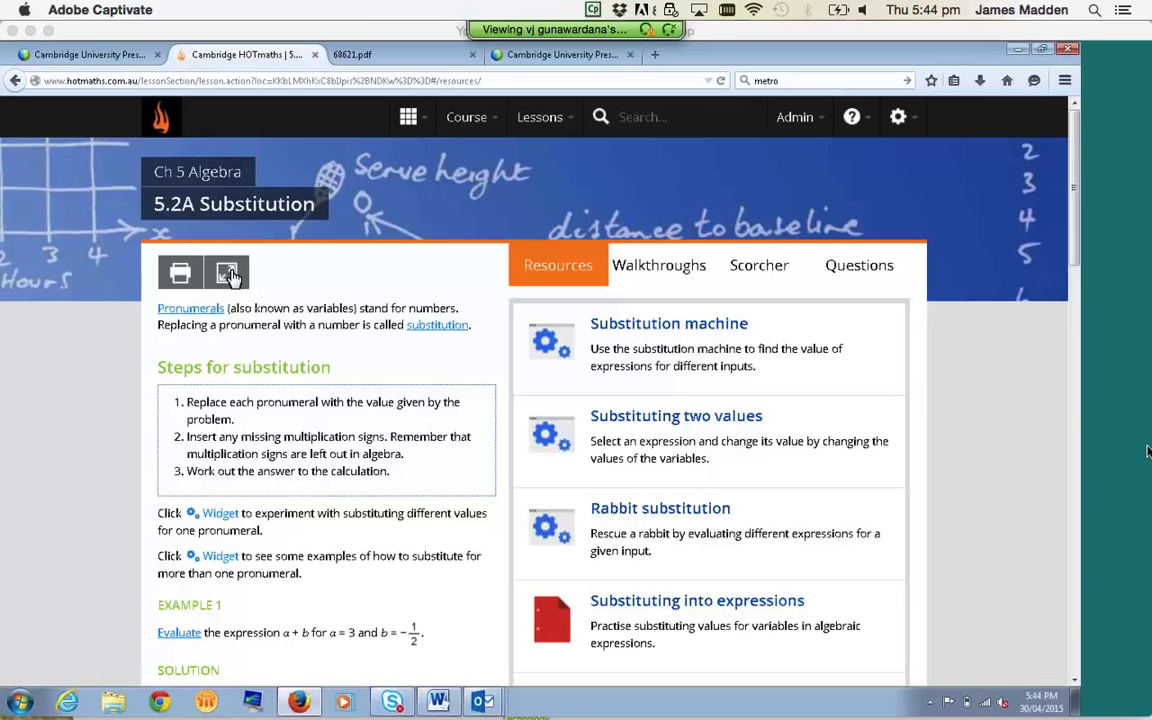
mouse_move(1080, 152)
left_mouse_down()
mouse_move(1085, 365)
mouse_move(1070, 143)
left_mouse_up()
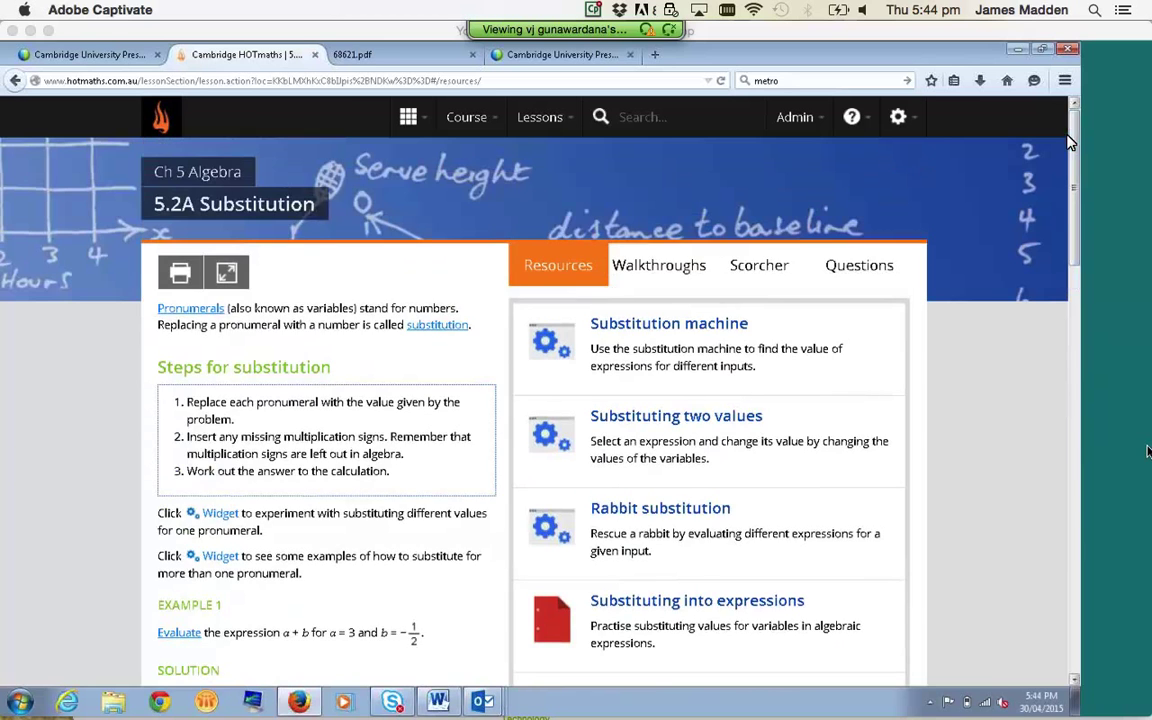
left_click(203, 314)
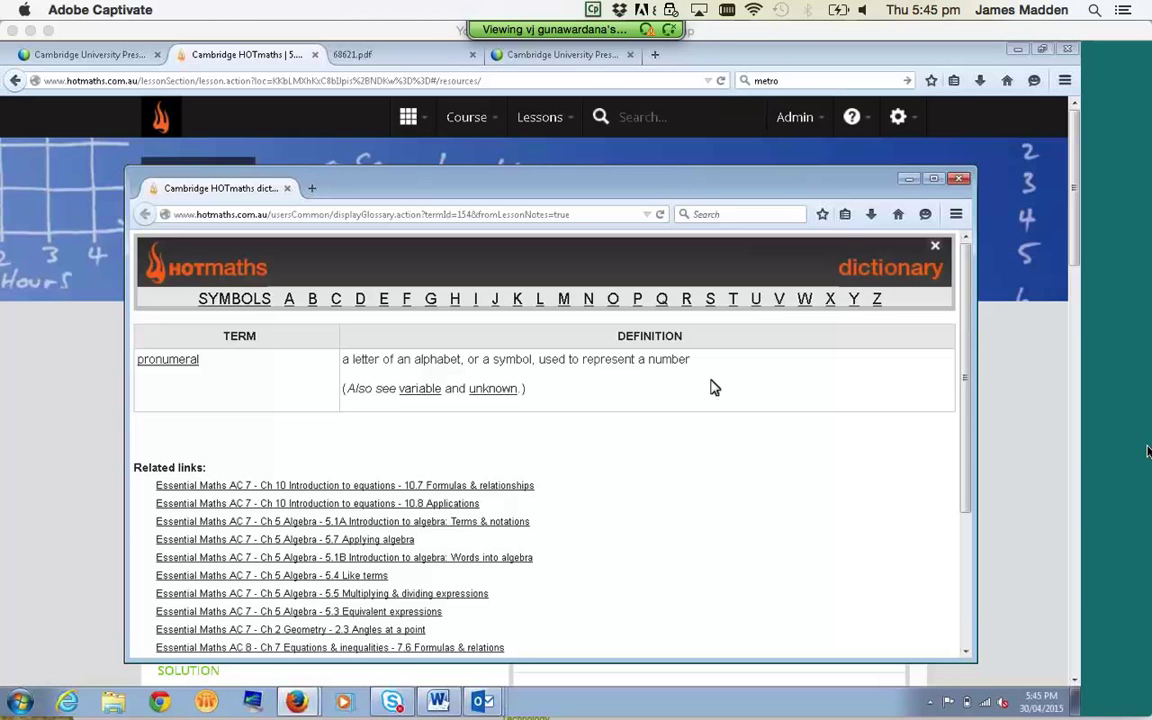
left_click(733, 301)
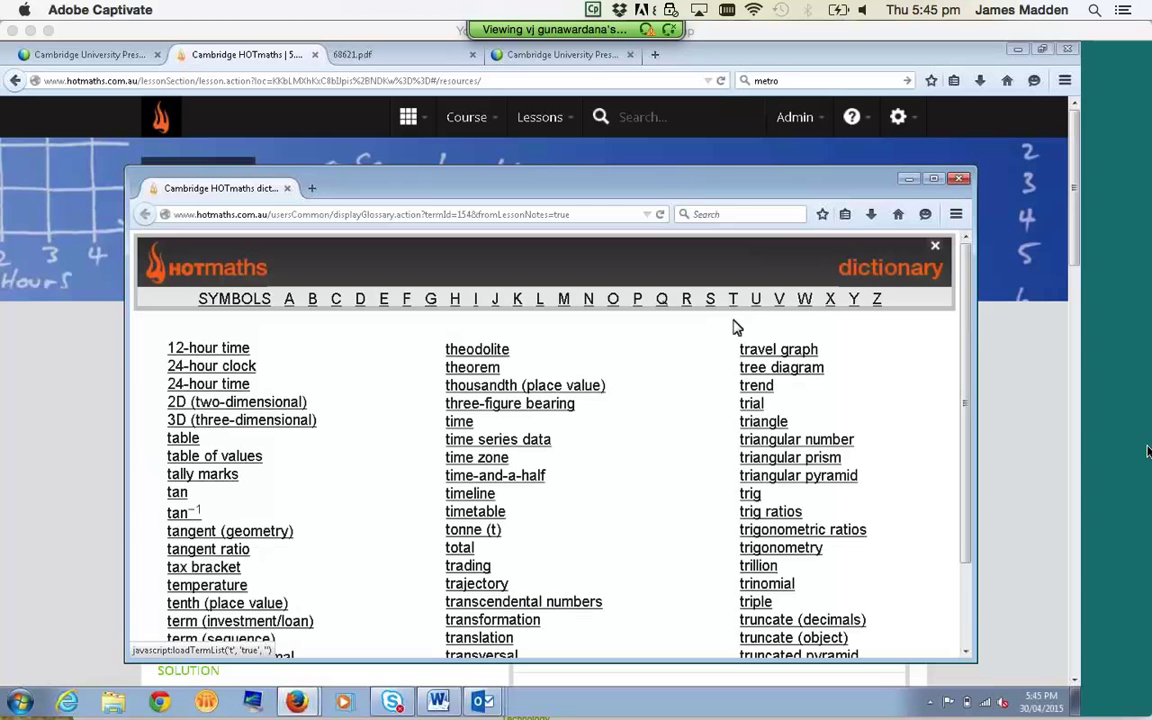
left_click(763, 425)
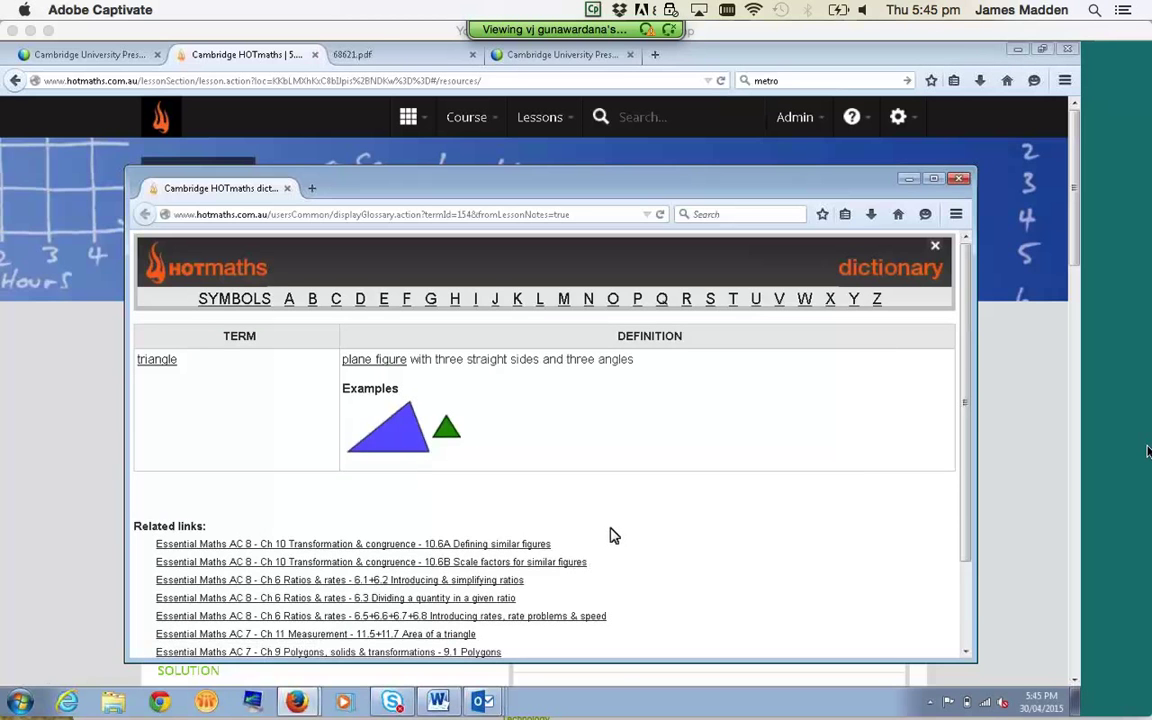
scroll(613, 536, "down", 2)
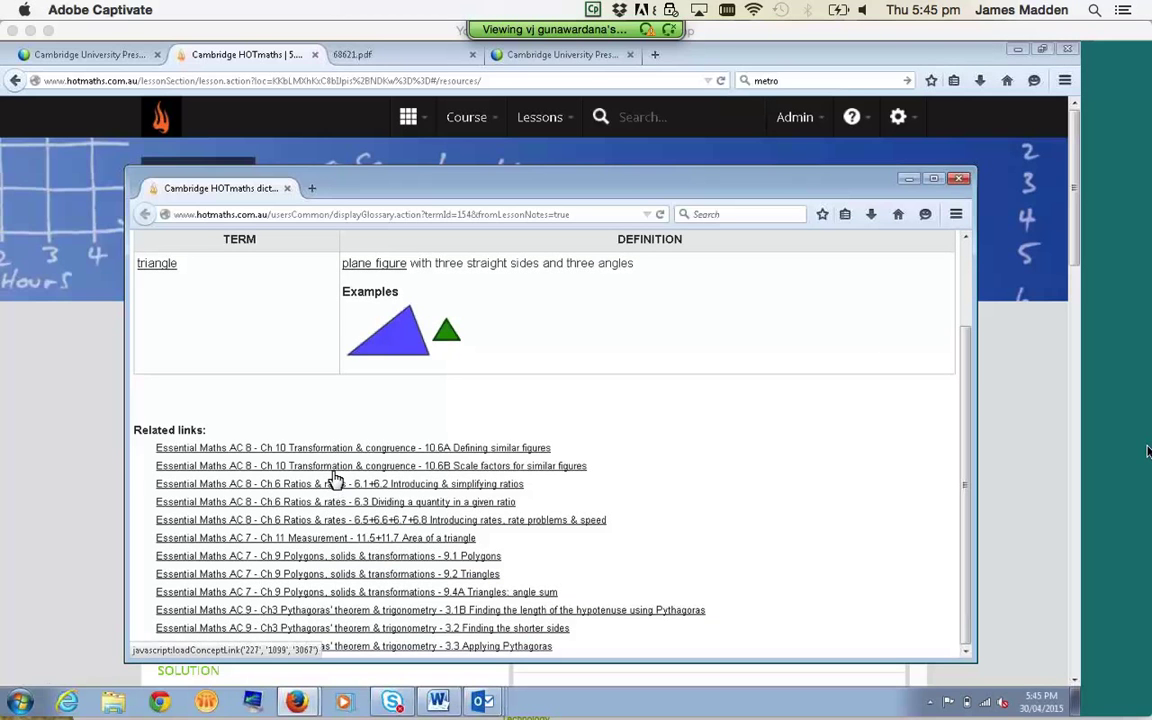
left_click(958, 182)
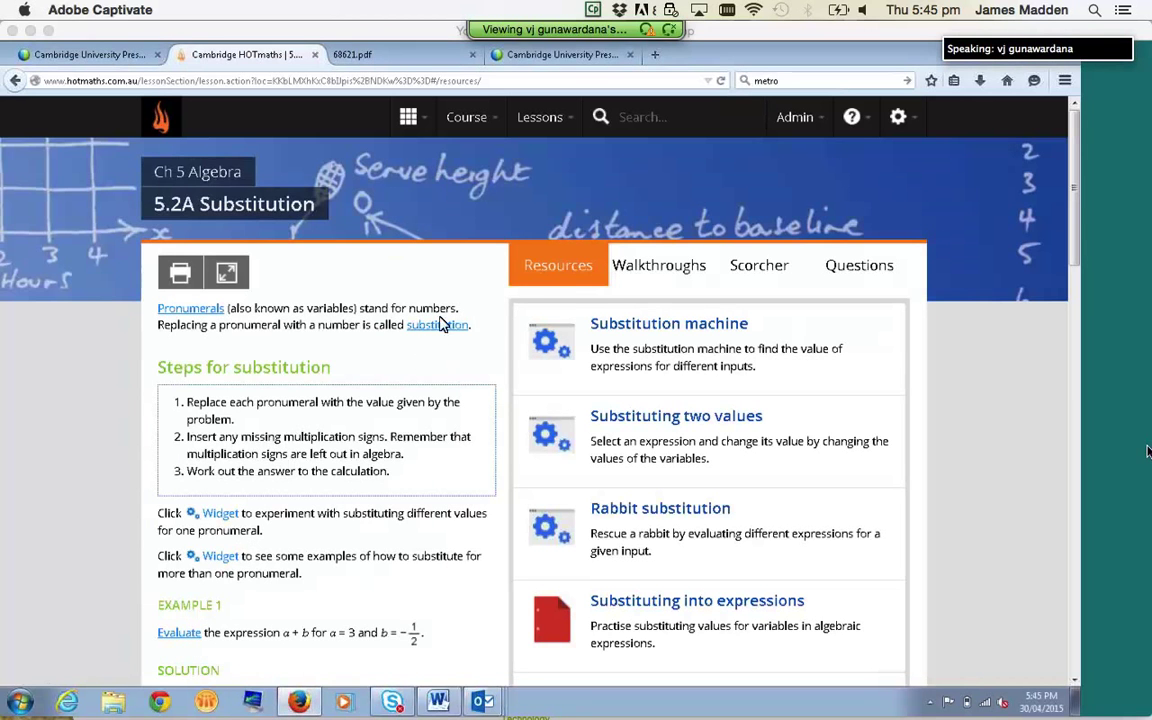
Open the apps grid, then dismiss it to see the 5.2A Substitution lesson again
left_click(410, 128)
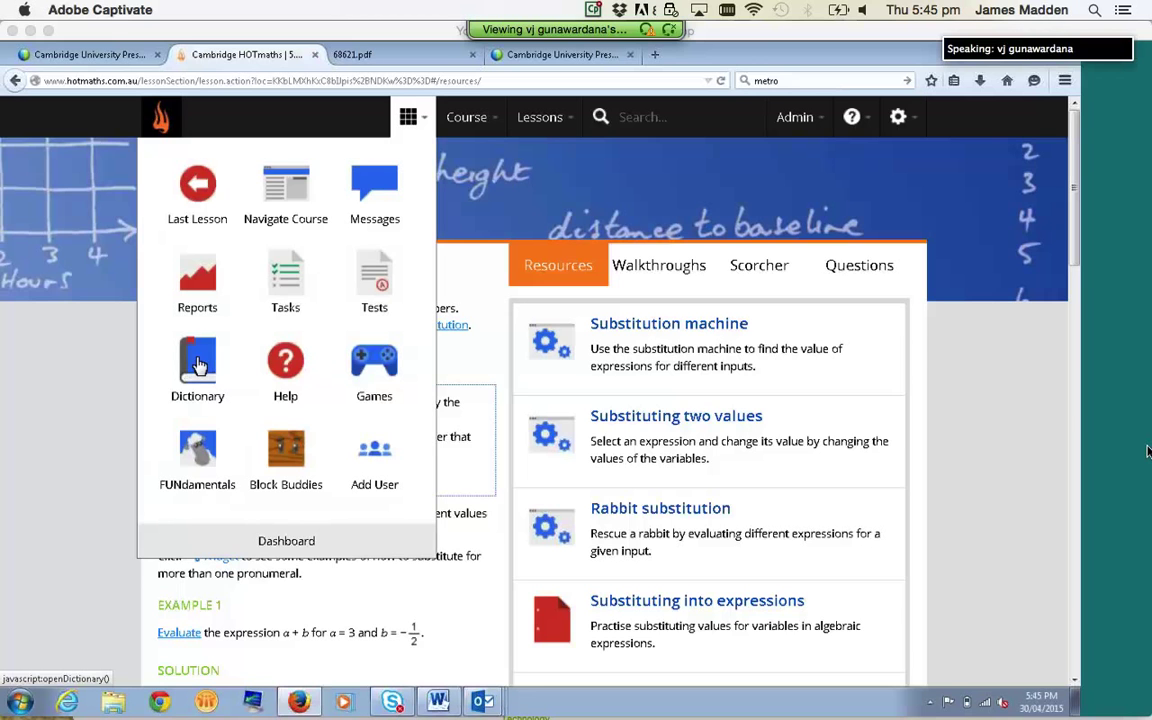
left_click(79, 392)
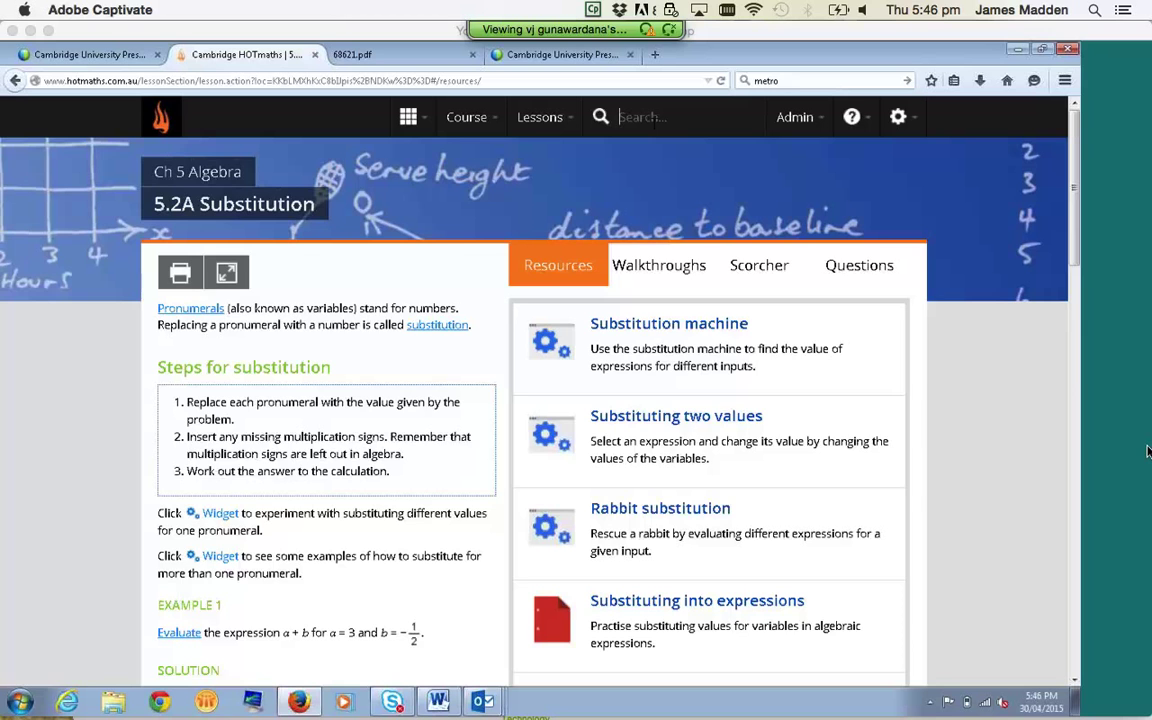
Search 'line of best fit', filter to Widgets only, and open Drawing lines of best fit
type("line")
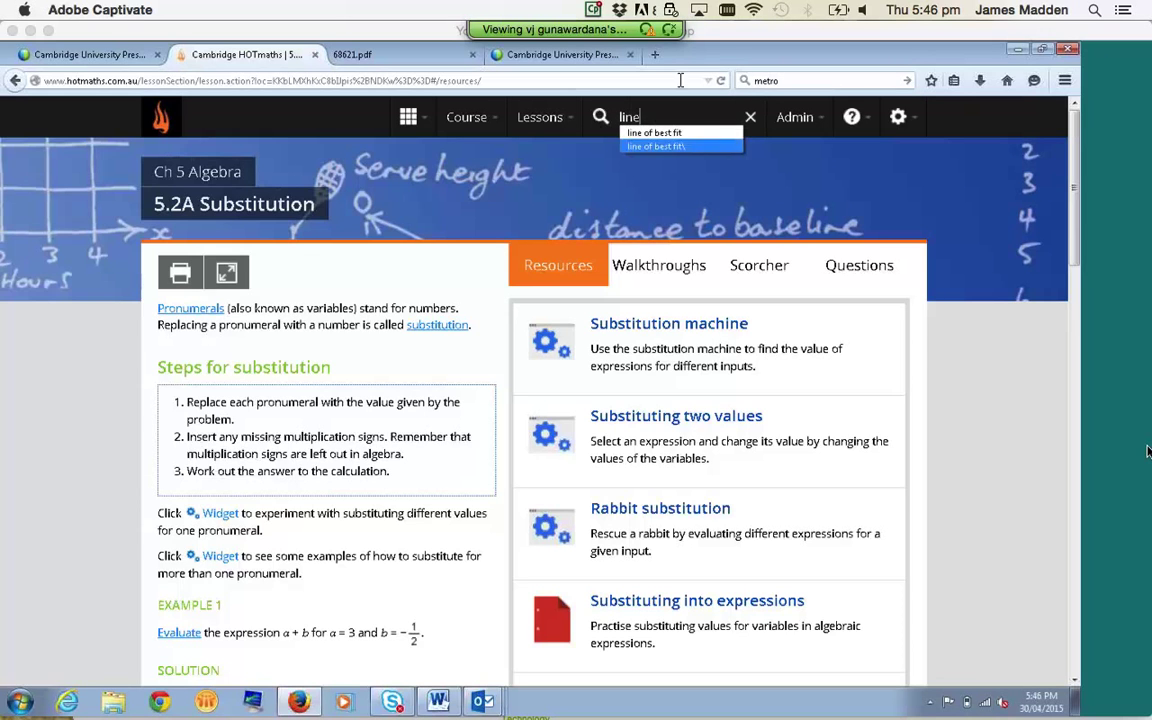
left_click(659, 136)
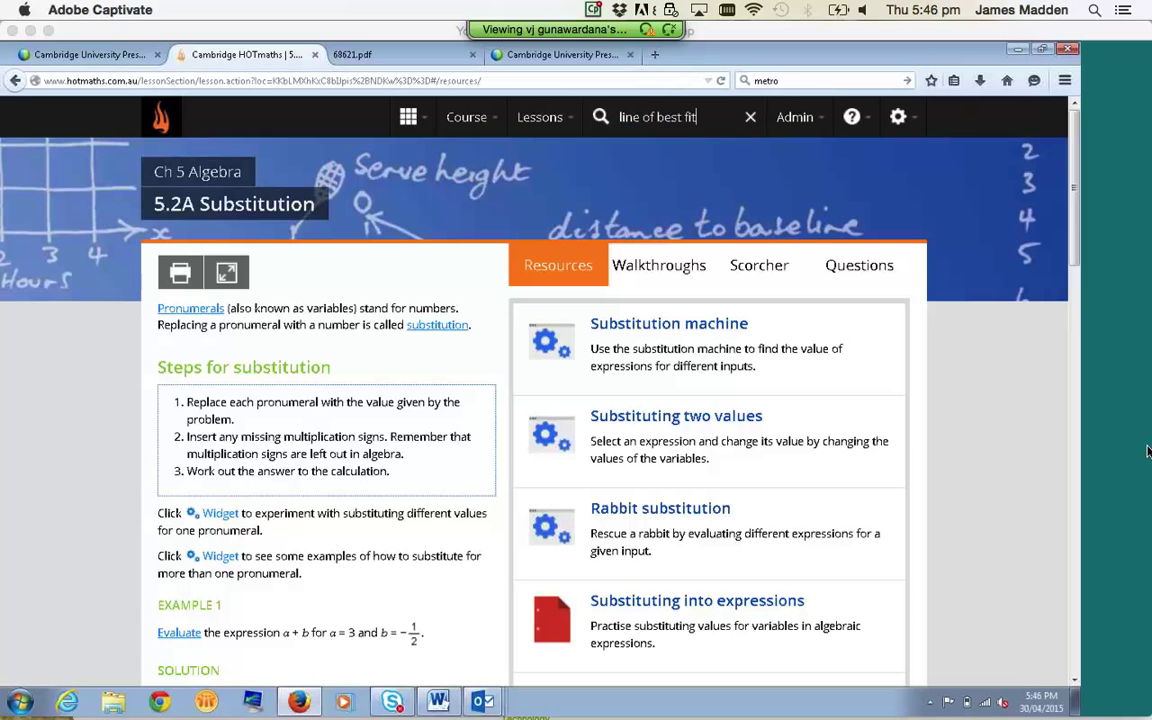
key("Return")
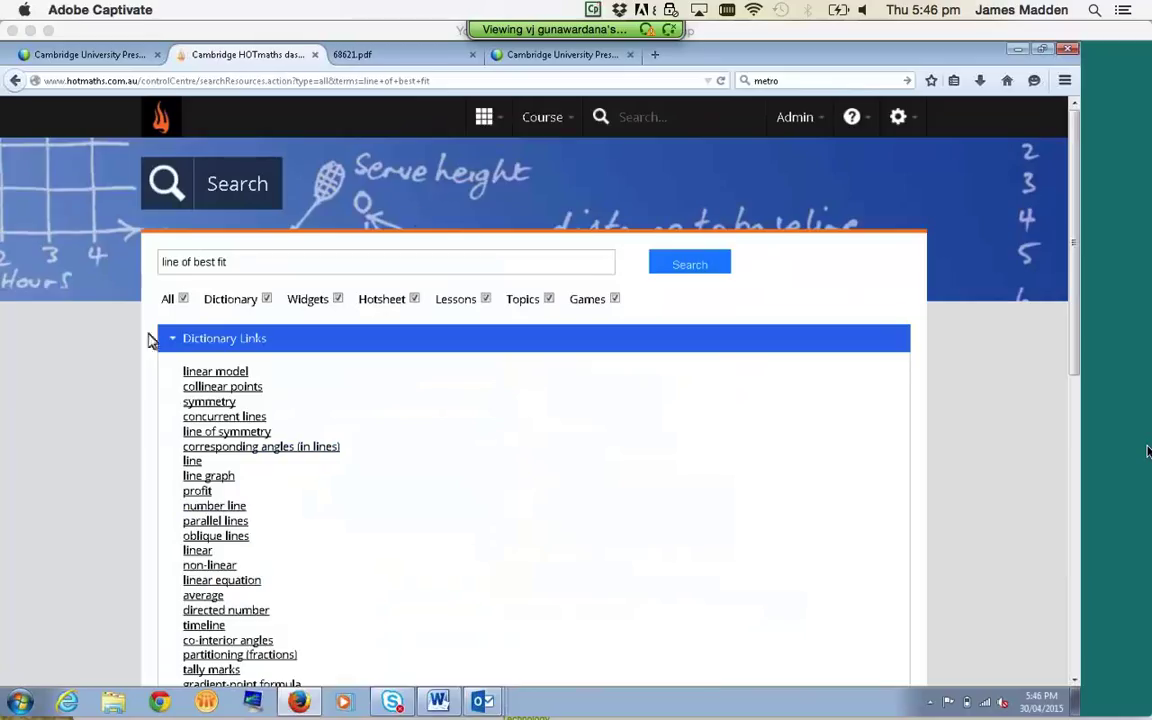
left_click(183, 298)
left_click(337, 300)
left_click(688, 268)
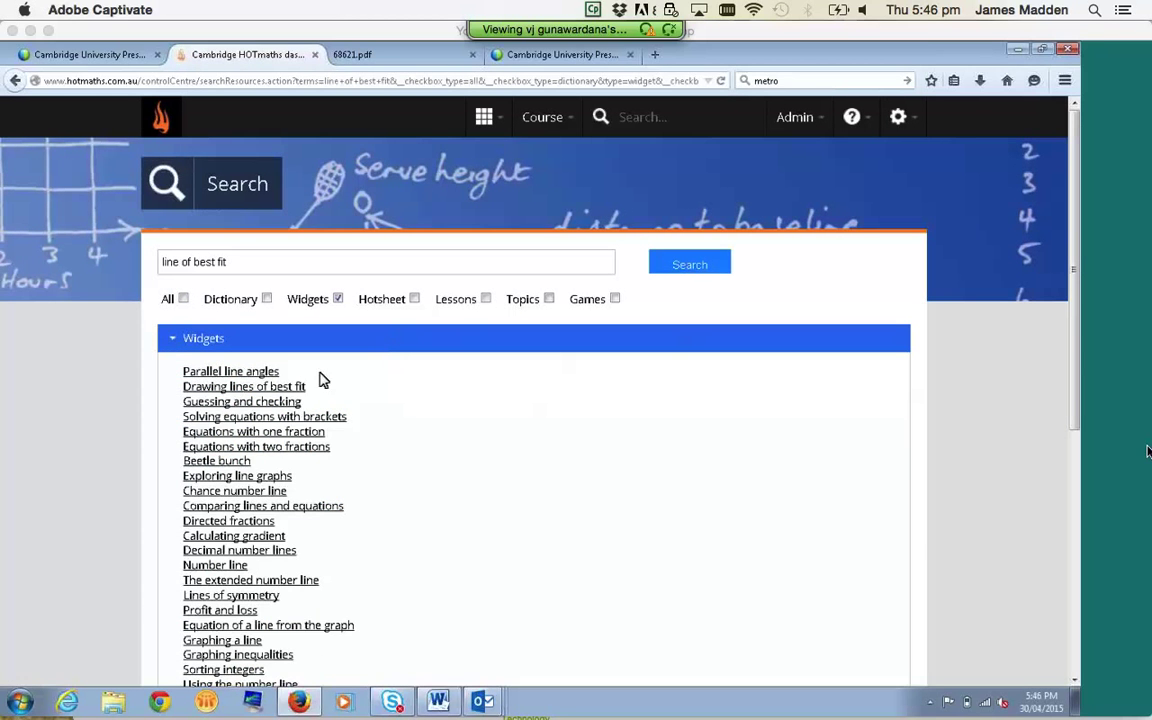
left_click(301, 391)
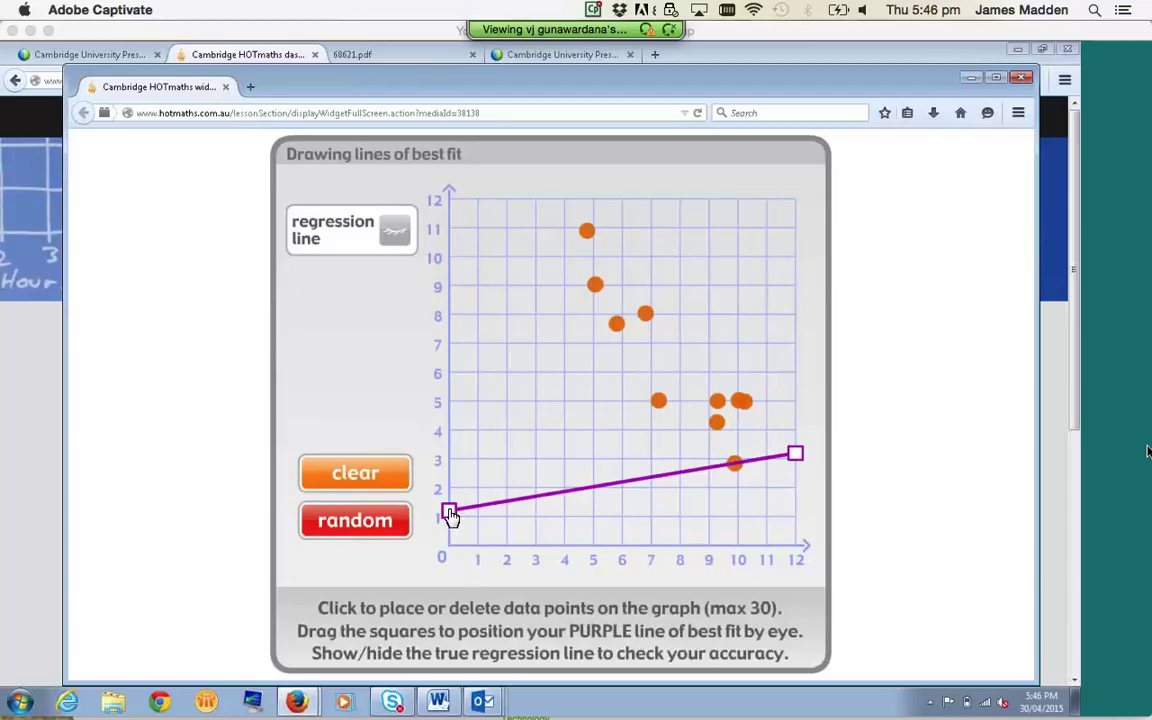
Drag the purple line's ends to fit the data, then show and hide the regression line
left_click_drag(452, 507, 558, 154)
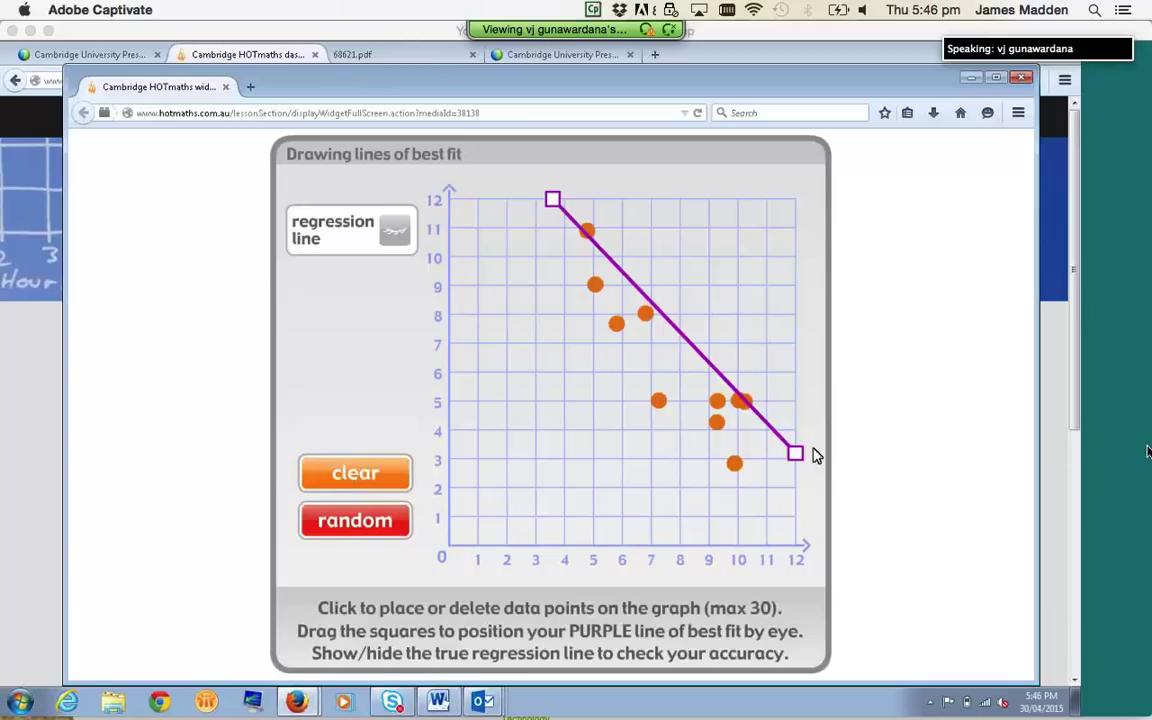
left_click_drag(798, 462, 835, 521)
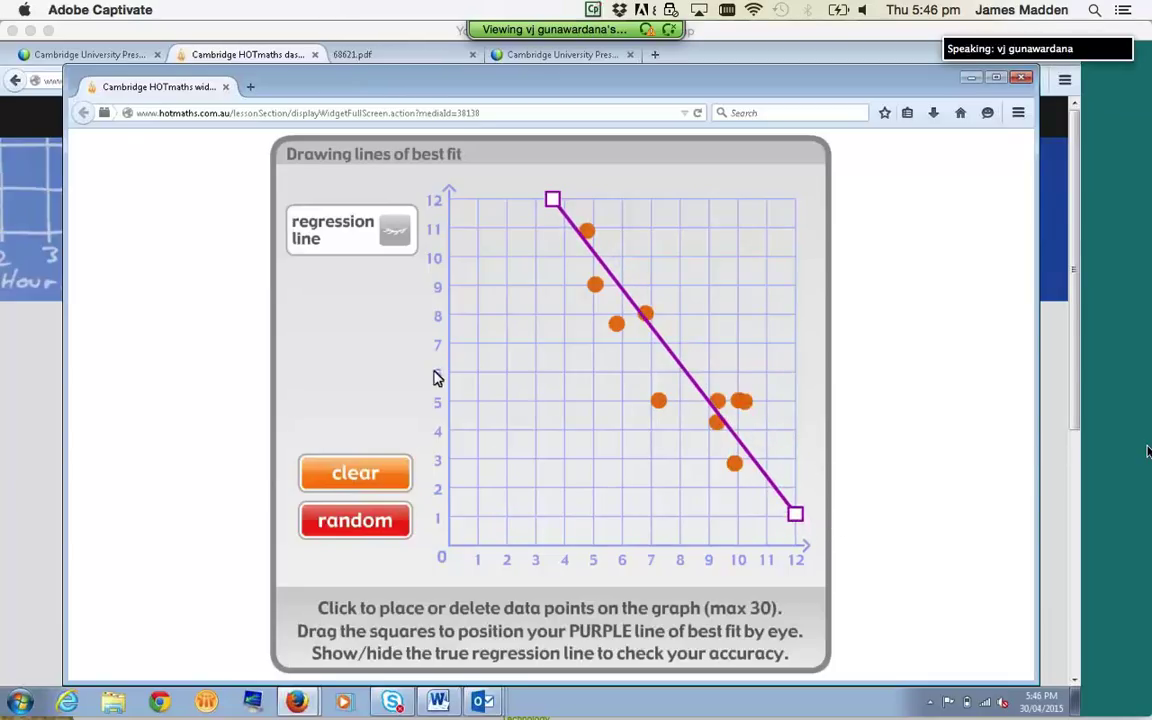
left_click(396, 236)
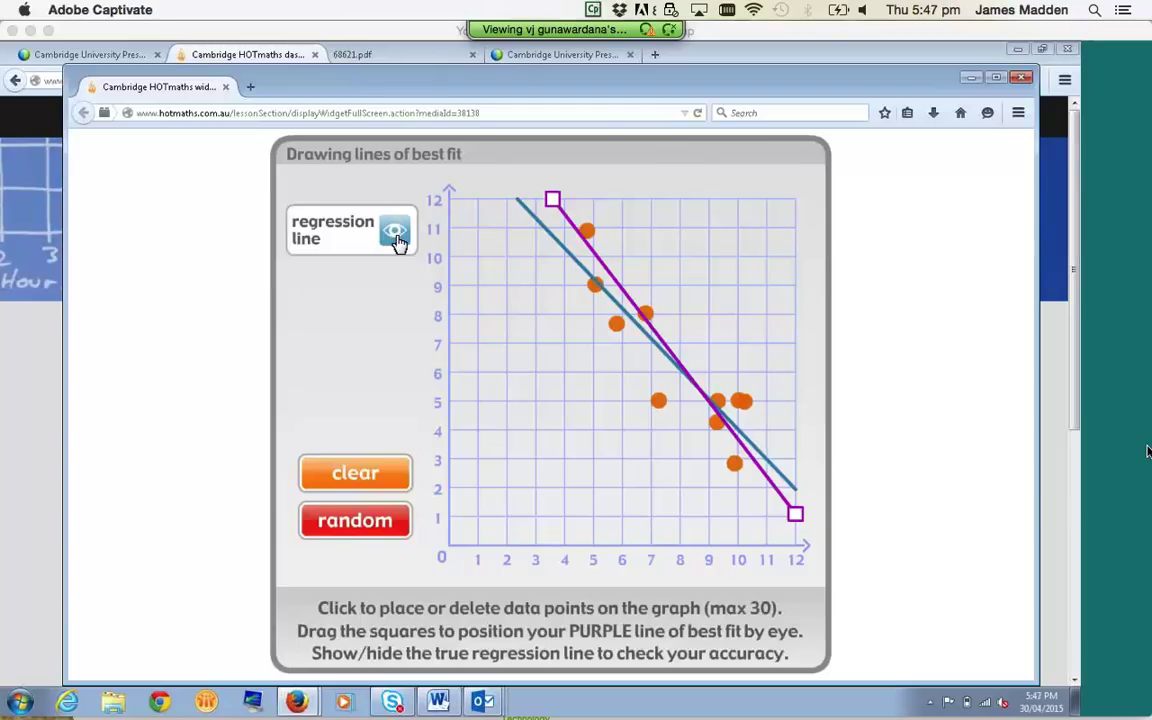
left_click(396, 236)
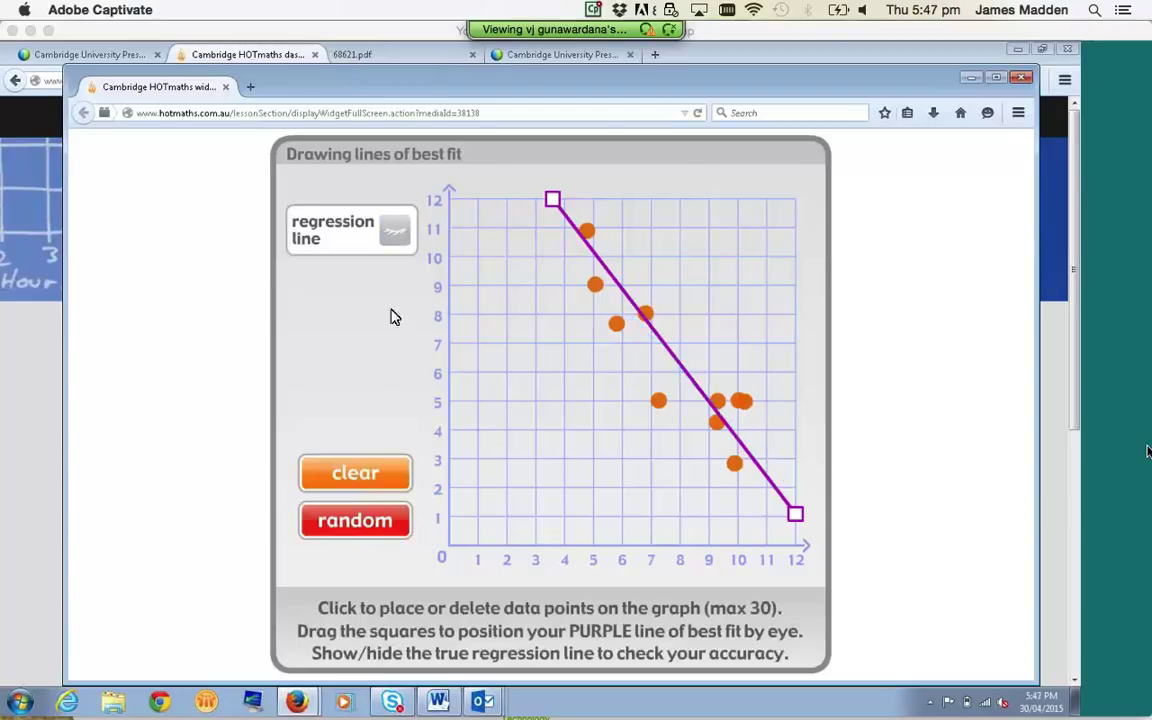
Clear the graph, generate random data, fit the line, and compare with the regression line
left_click(372, 475)
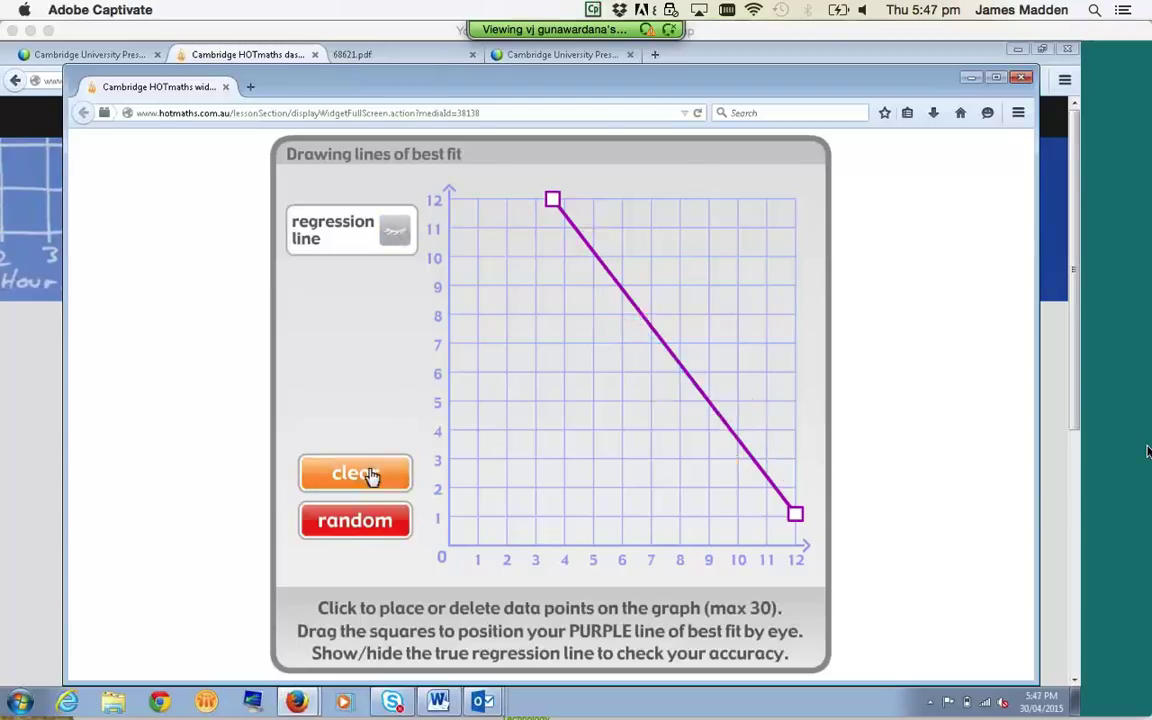
left_click(361, 530)
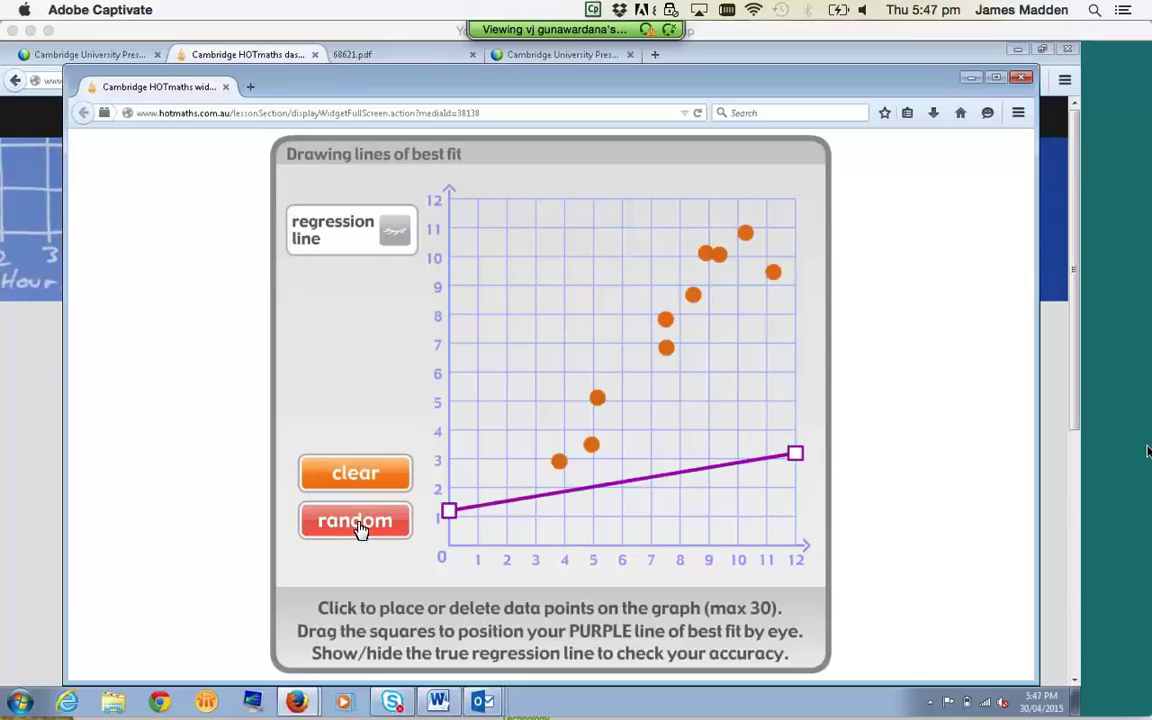
left_click_drag(805, 460, 805, 206)
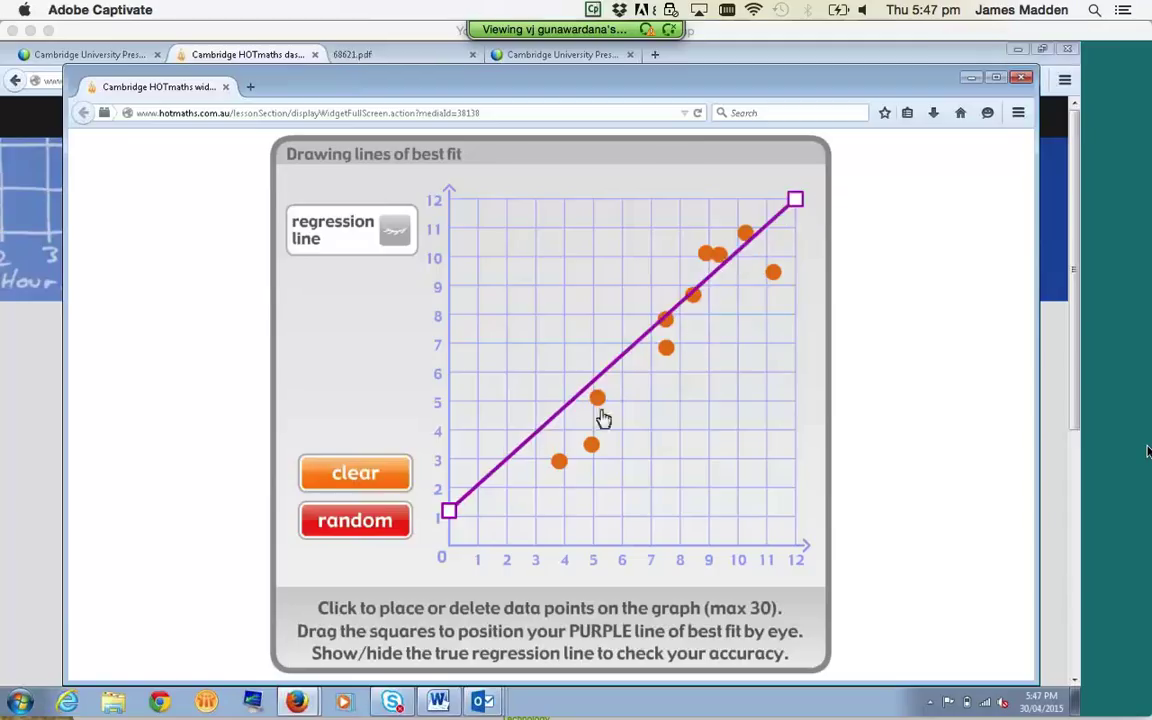
left_click_drag(449, 511, 471, 545)
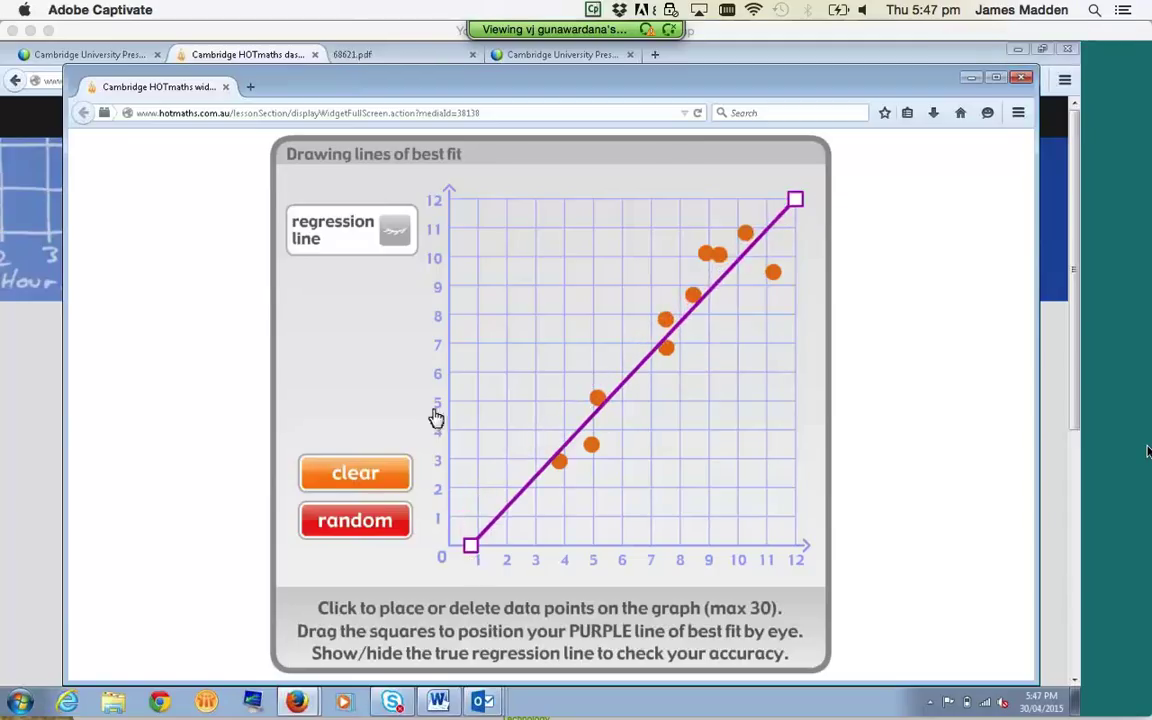
left_click(395, 240)
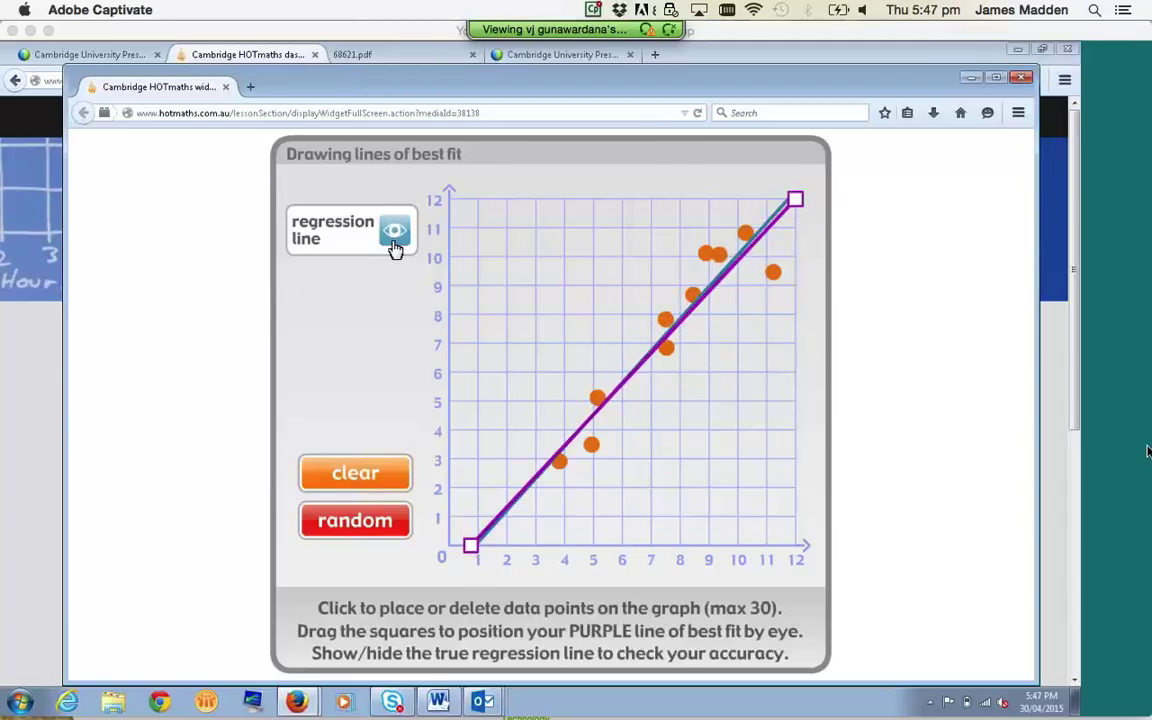
left_click(395, 240)
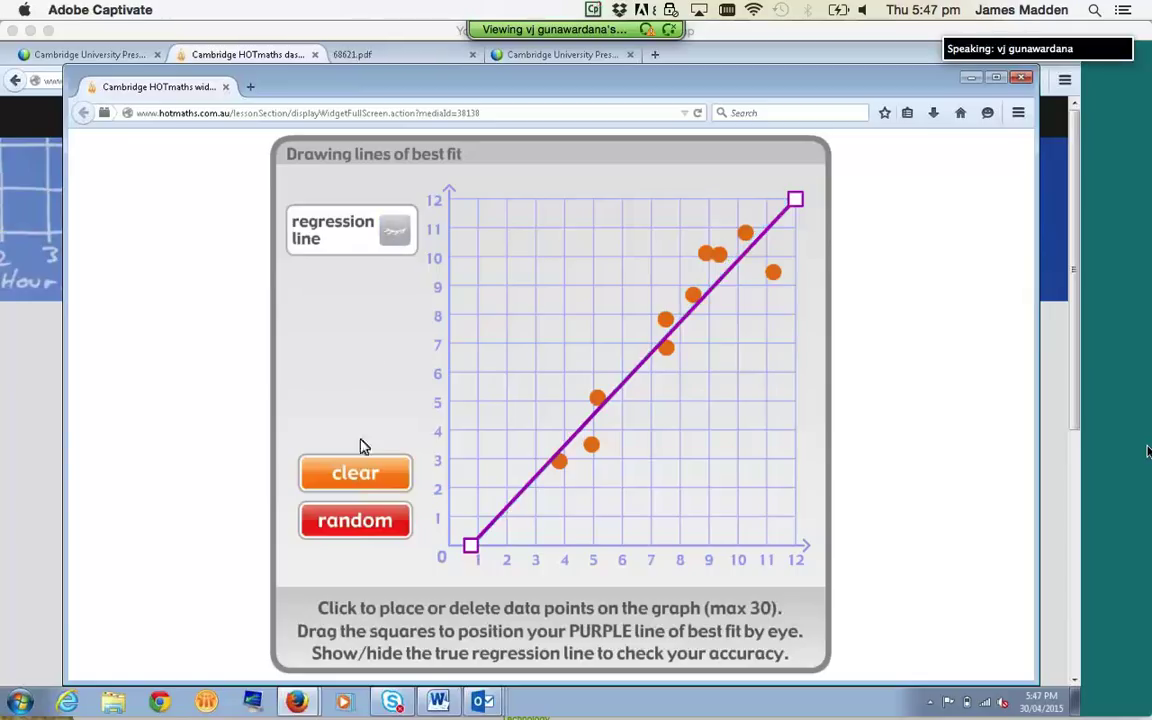
Clear the graph and plot twelve points in a falling pattern
left_click(358, 476)
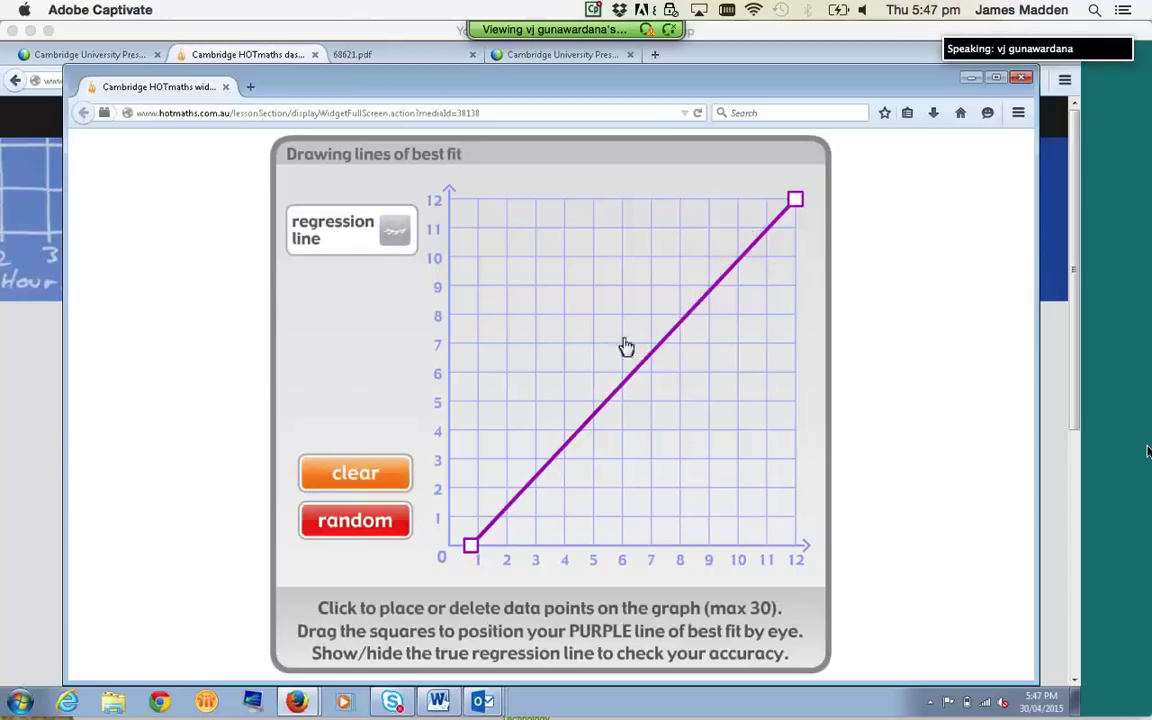
left_click(508, 253)
left_click(520, 287)
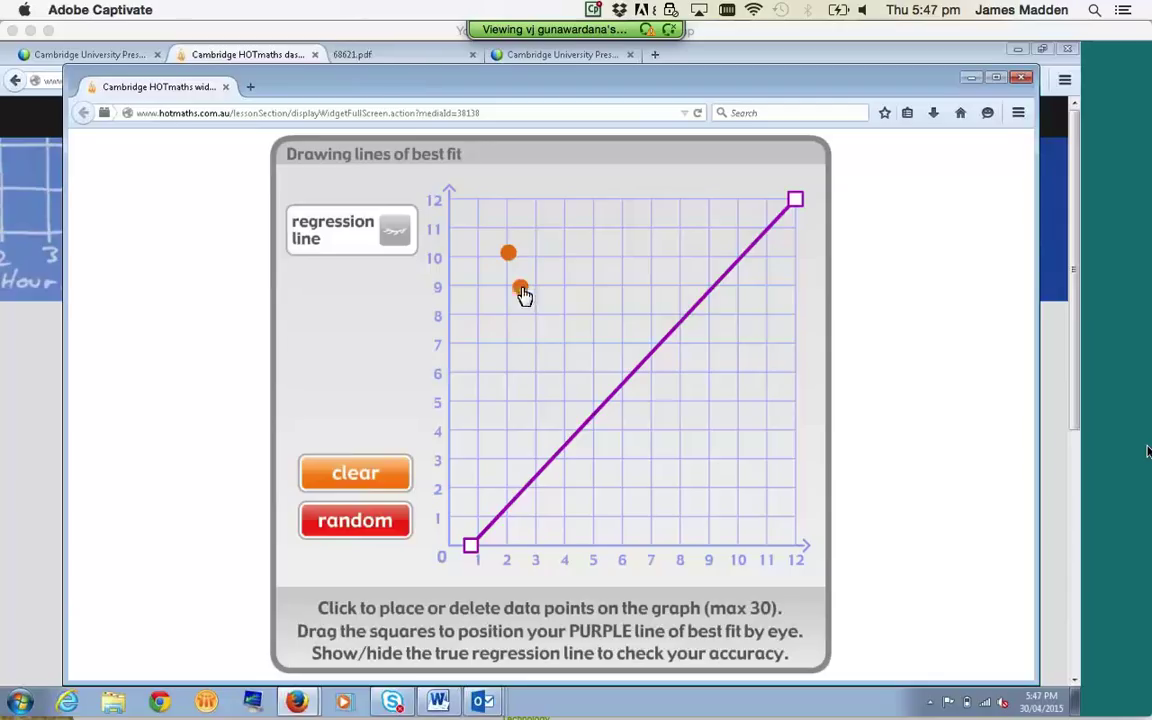
left_click(566, 287)
left_click(552, 321)
left_click(585, 326)
left_click(585, 358)
left_click(625, 362)
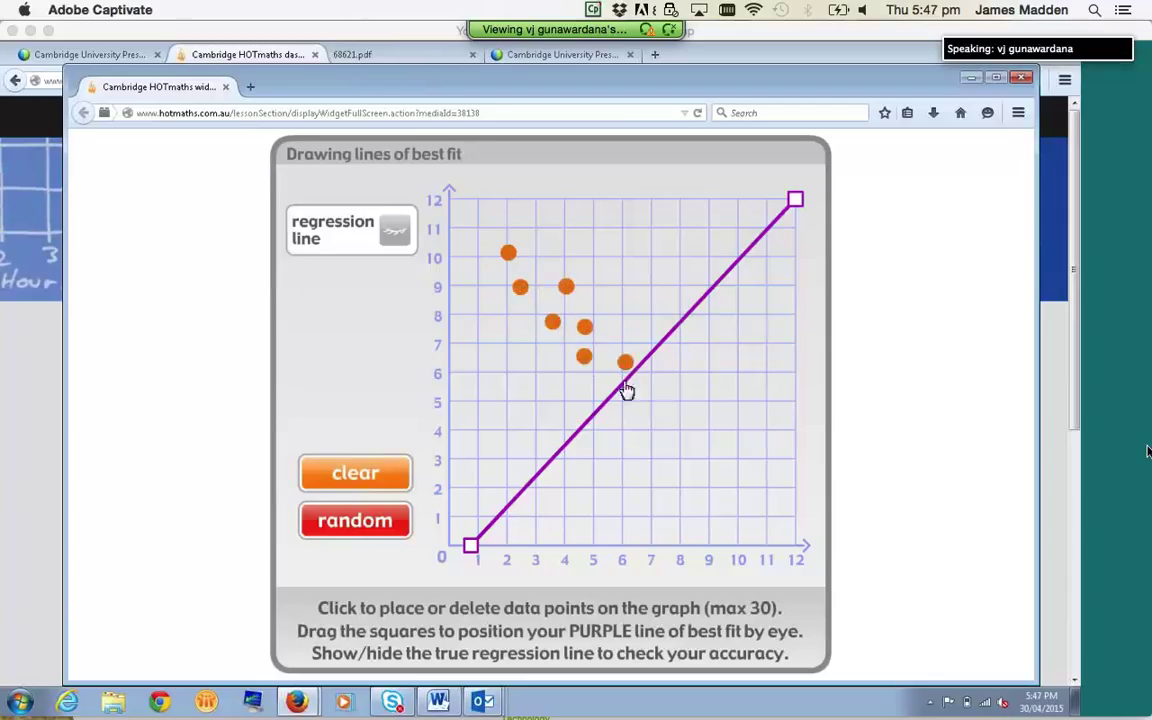
left_click(614, 396)
left_click(647, 414)
left_click(642, 437)
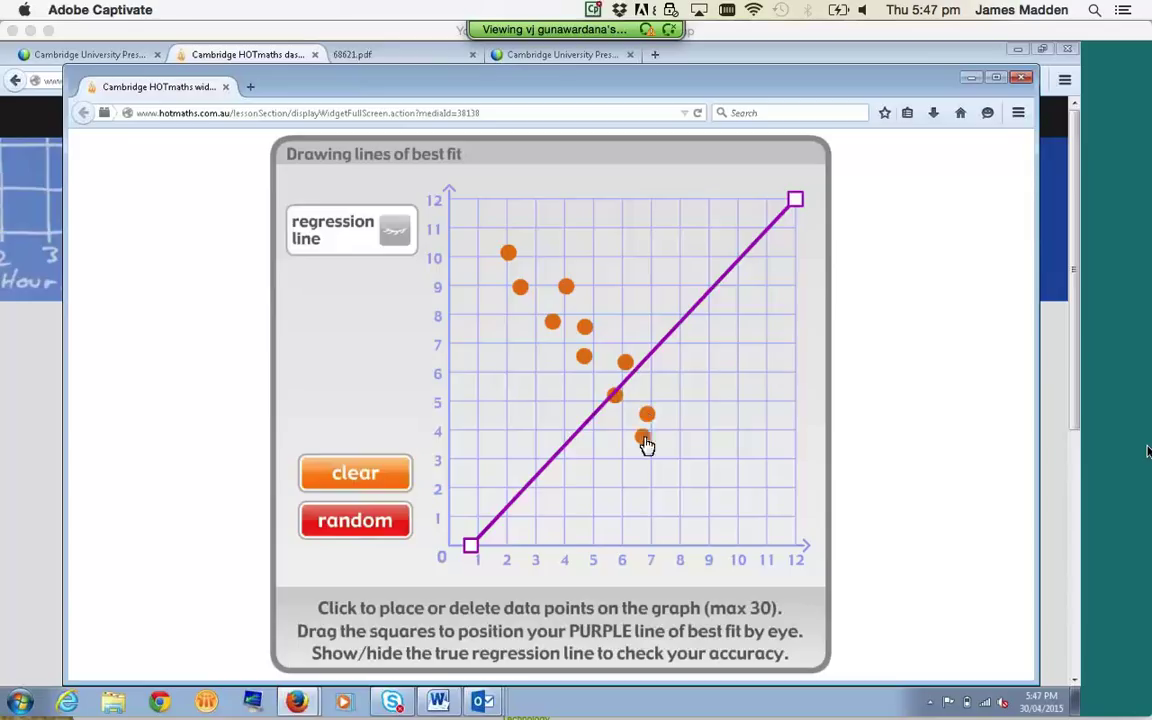
left_click(678, 453)
left_click(679, 482)
Fit the line from 12 on the left down through the data, then compare with regression
left_click_drag(470, 545, 494, 324)
left_click_drag(485, 273, 449, 199)
left_click_drag(799, 218, 766, 562)
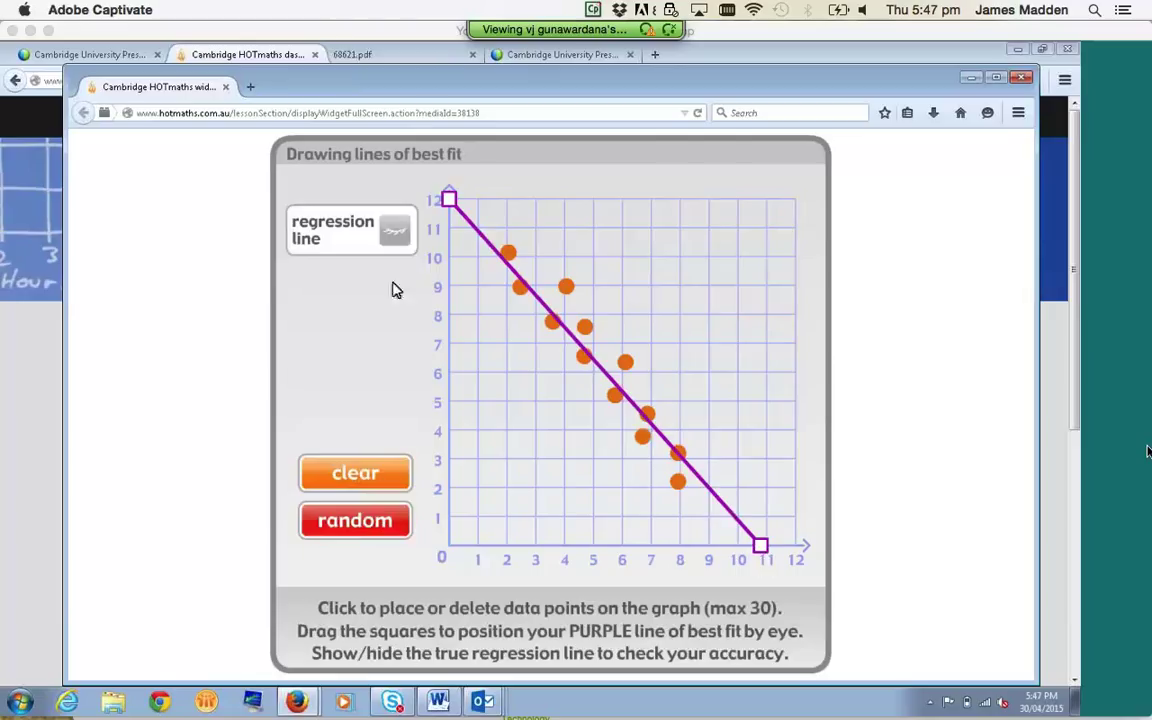
left_click(404, 236)
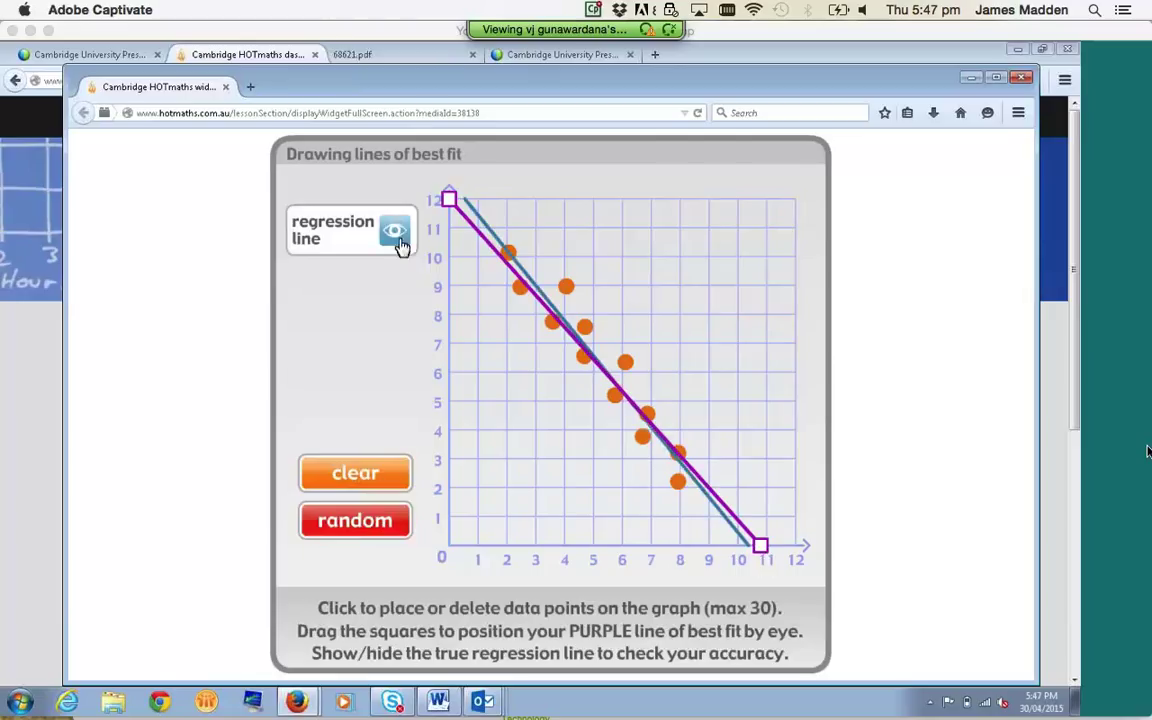
left_click(402, 236)
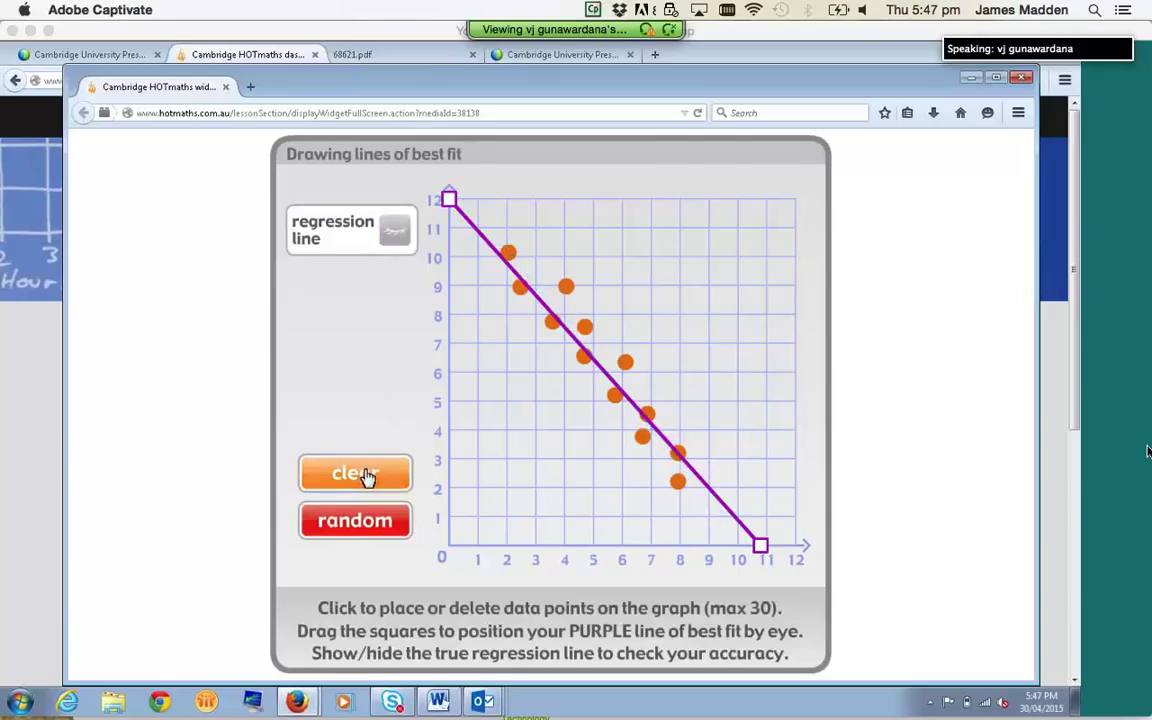
Plot nine scattered V-shaped points, check for a regression line, then close the widget
left_click(367, 475)
left_click(505, 253)
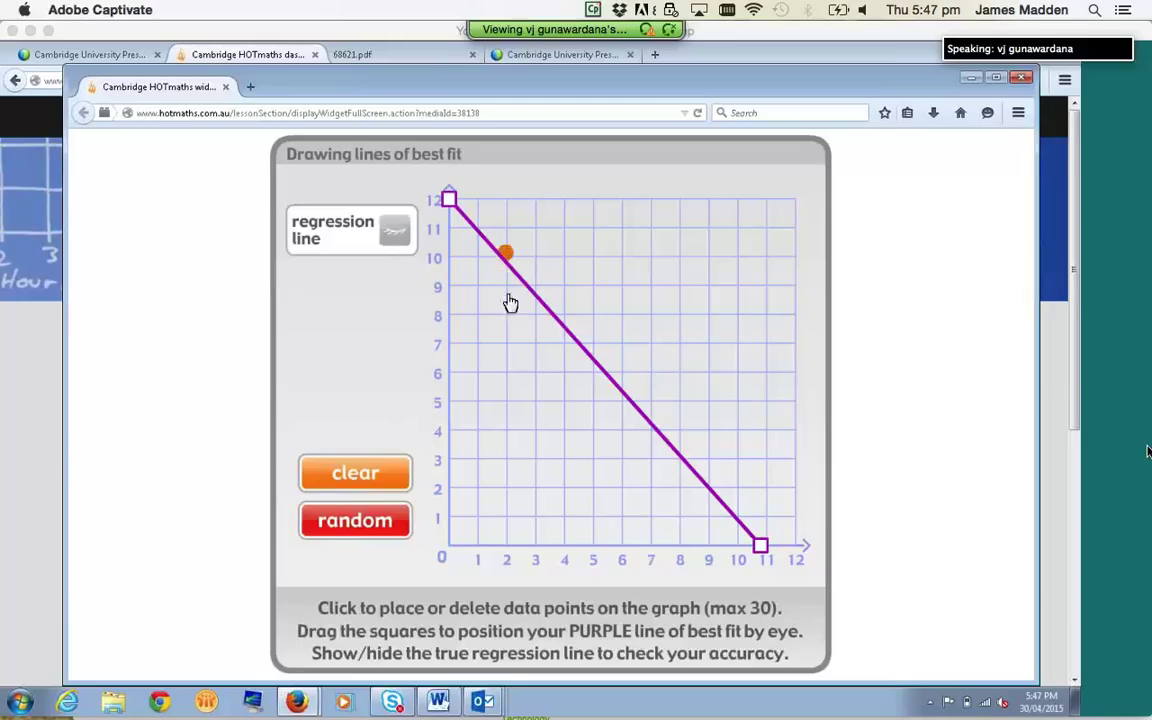
left_click(520, 335)
left_click(540, 403)
left_click(579, 470)
left_click(609, 503)
left_click(635, 473)
left_click(668, 396)
left_click(686, 333)
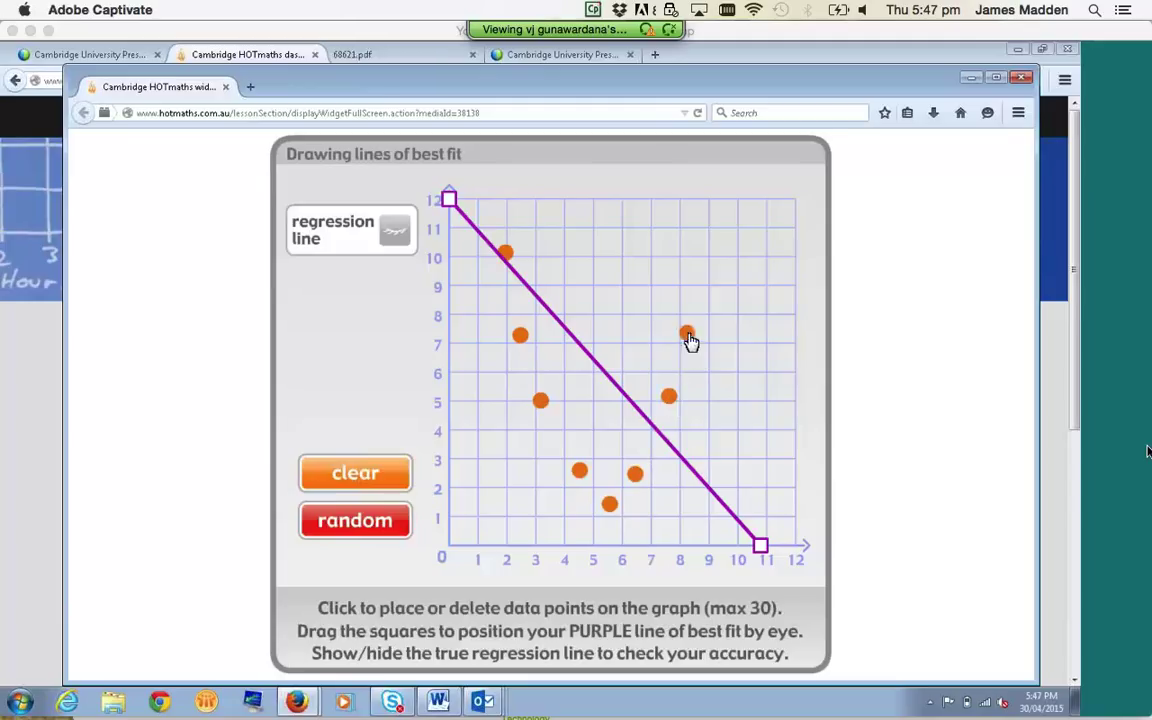
left_click(695, 253)
left_click(403, 232)
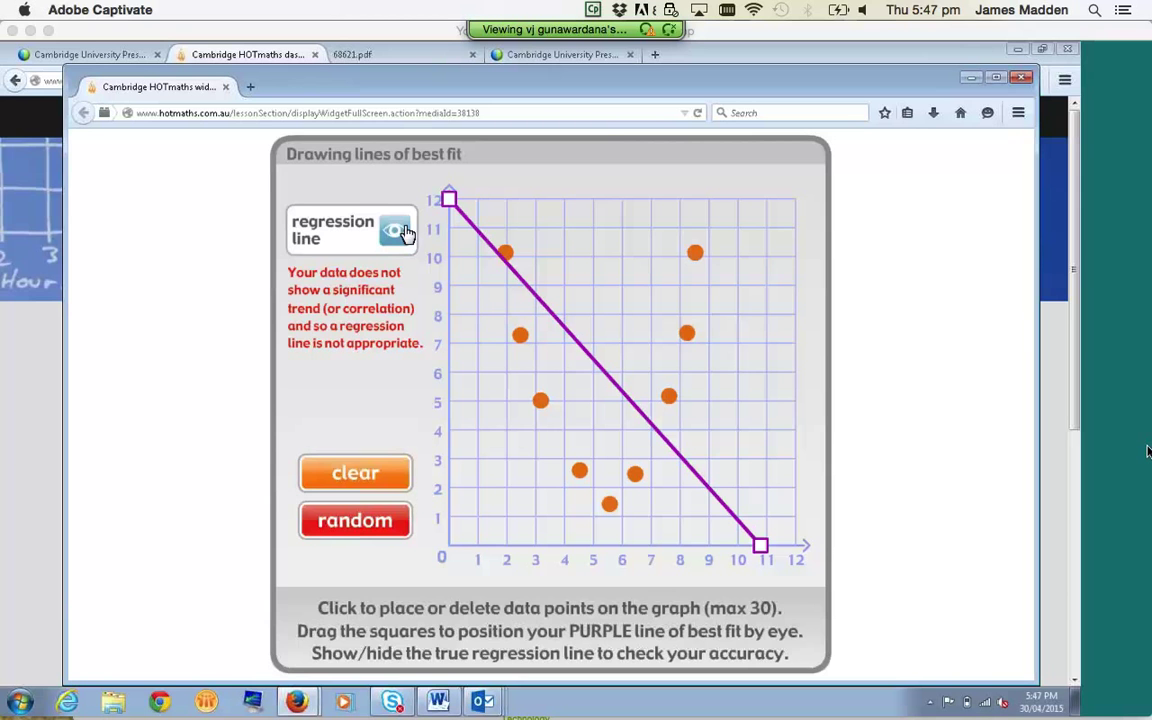
left_click(1020, 79)
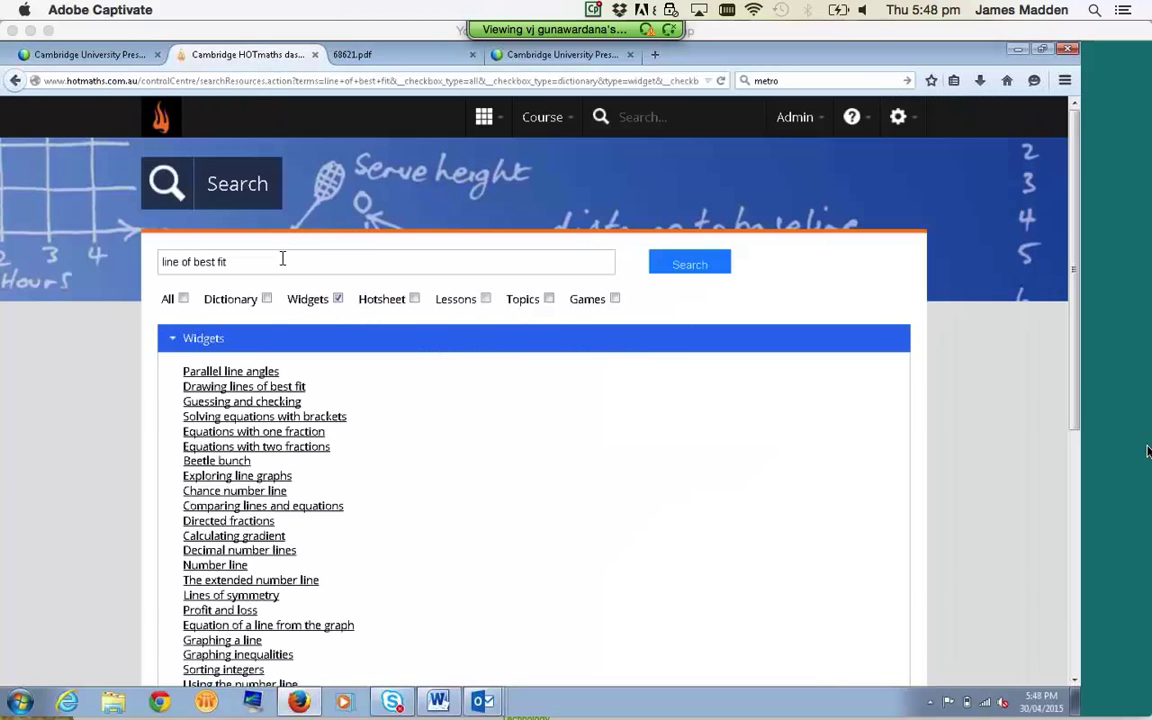
Search widgets for 'complete the square' and open the Solving by completing the square widget
left_click_drag(232, 262, 52, 305)
type("mpl")
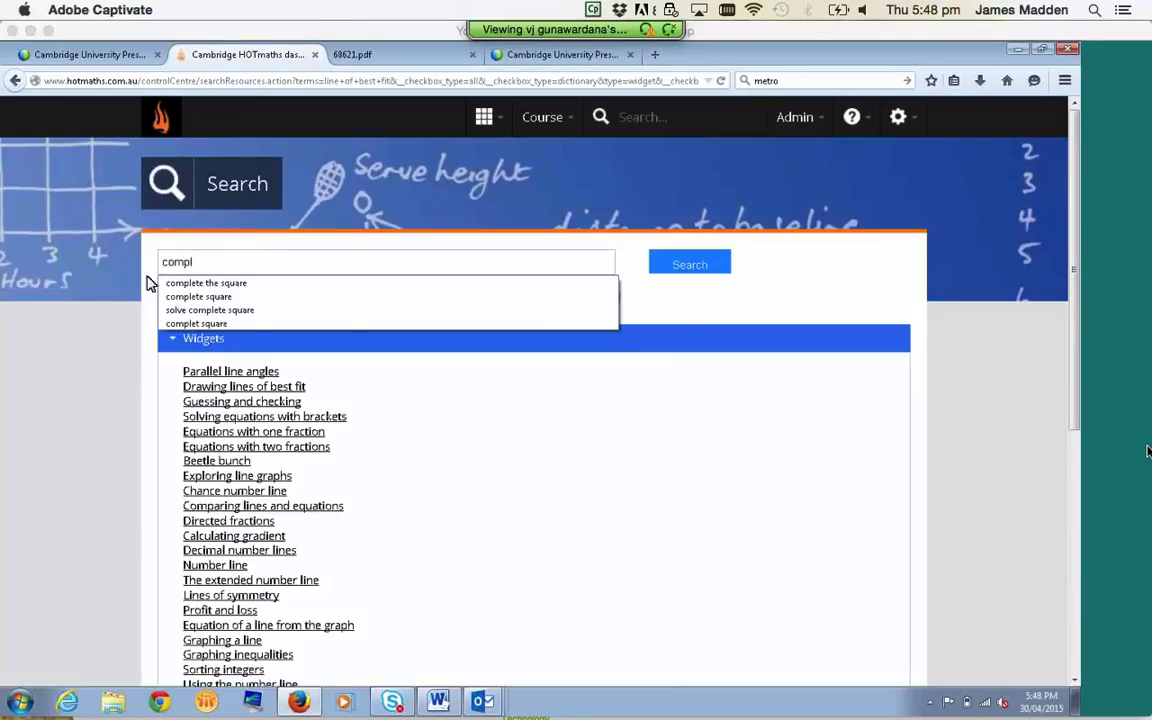
left_click(174, 286)
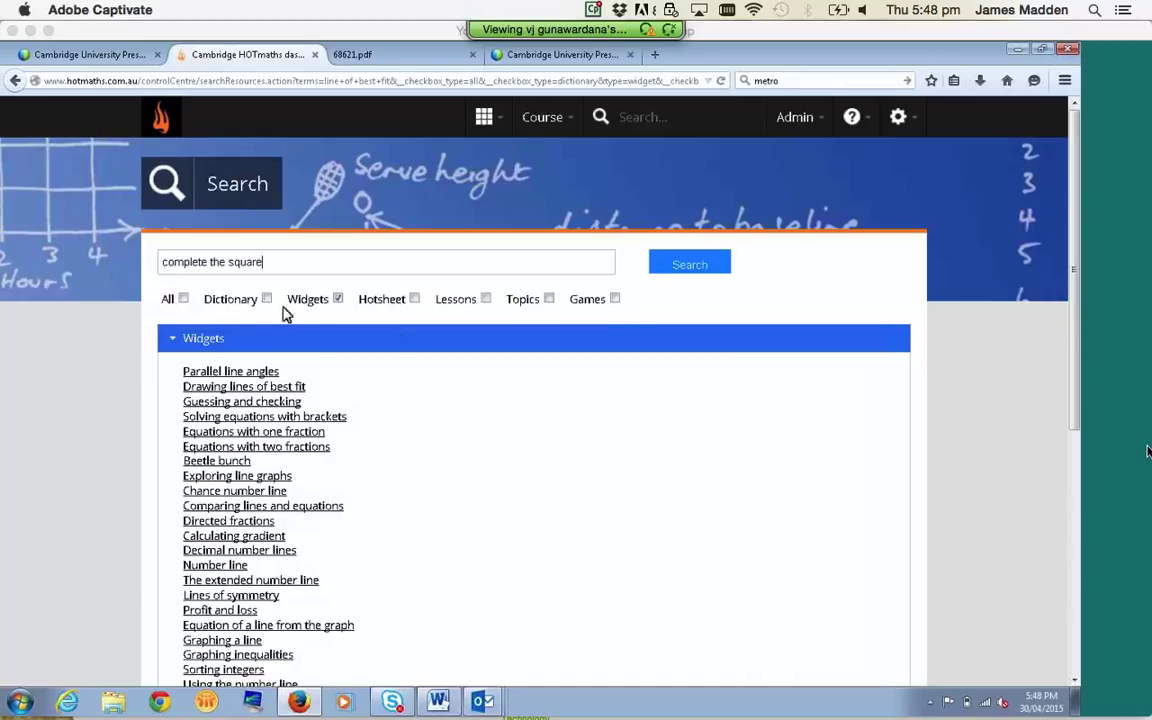
left_click(700, 265)
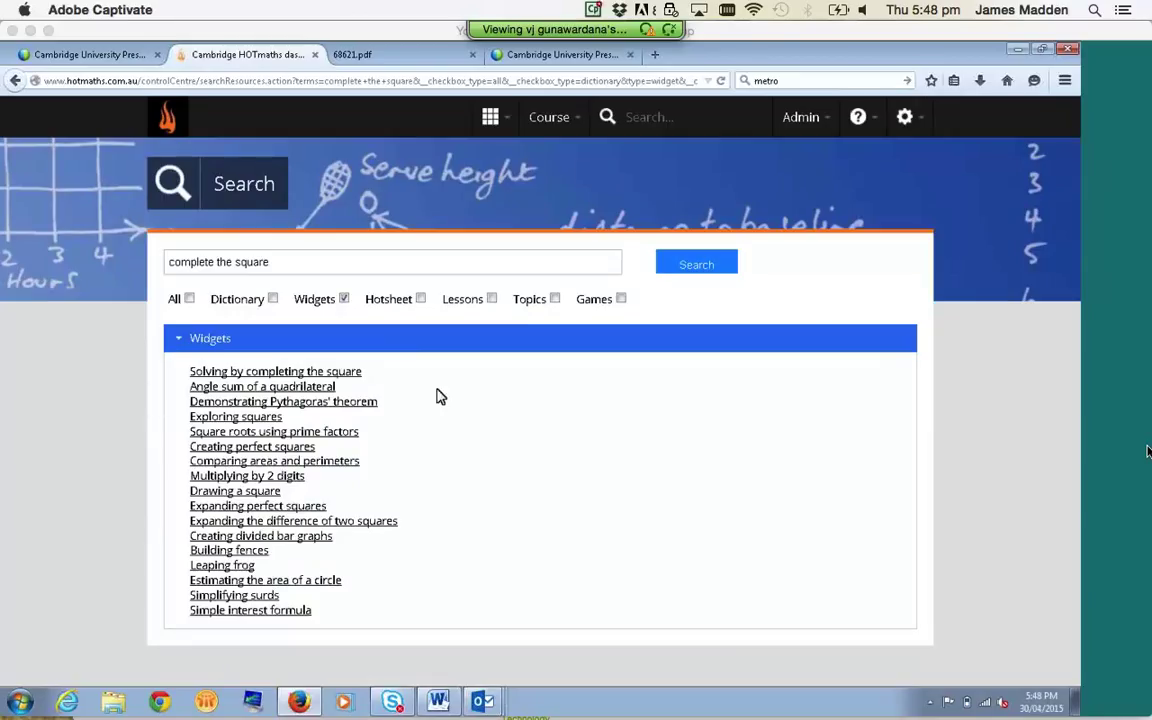
left_click(226, 385)
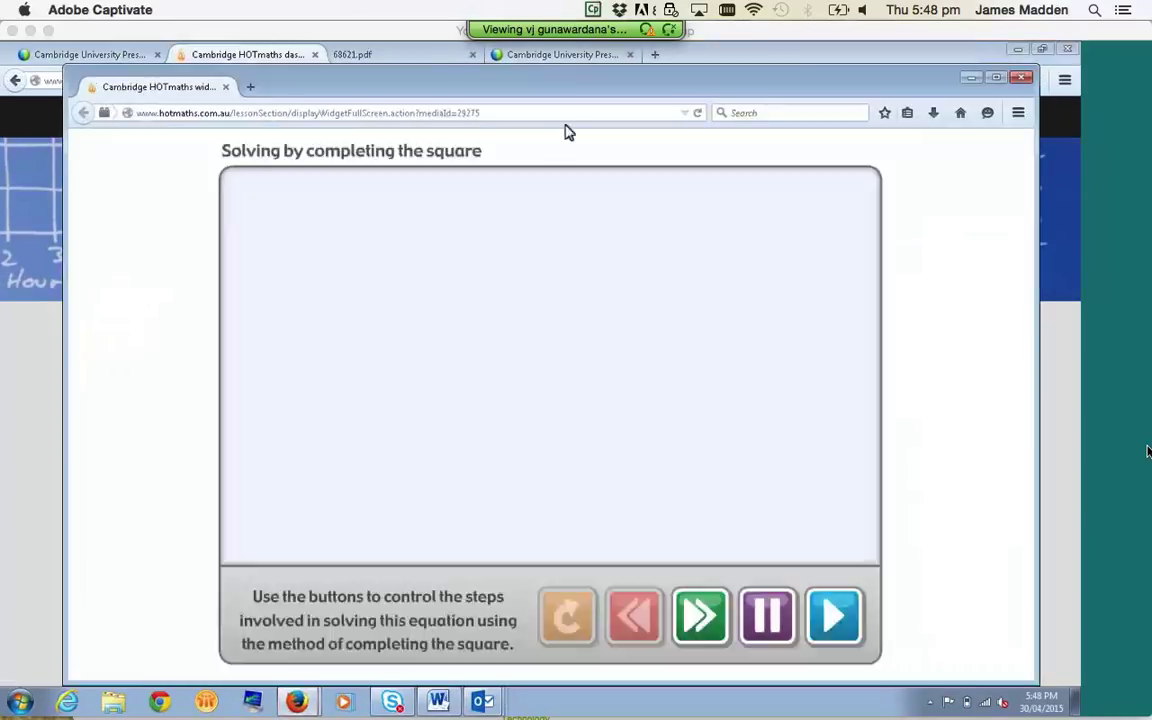
Play the completing-the-square solution full screen to the perfect-square pattern, then close the widget
double_click(519, 67)
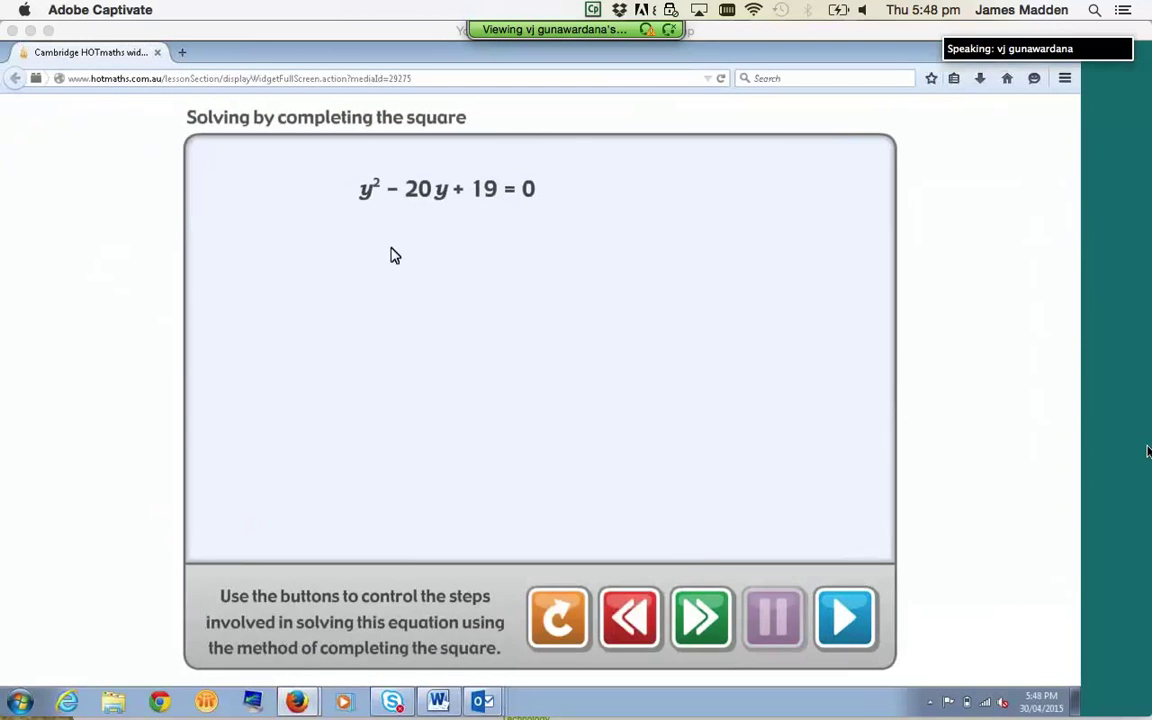
left_click(849, 614)
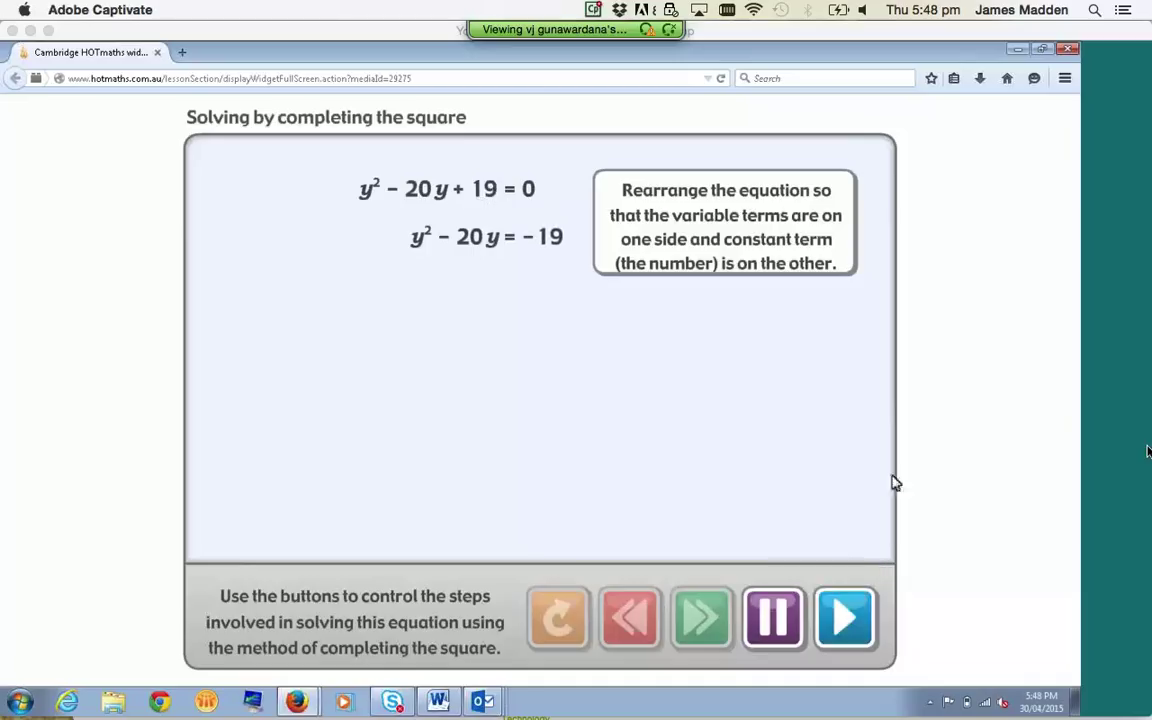
left_click(773, 620)
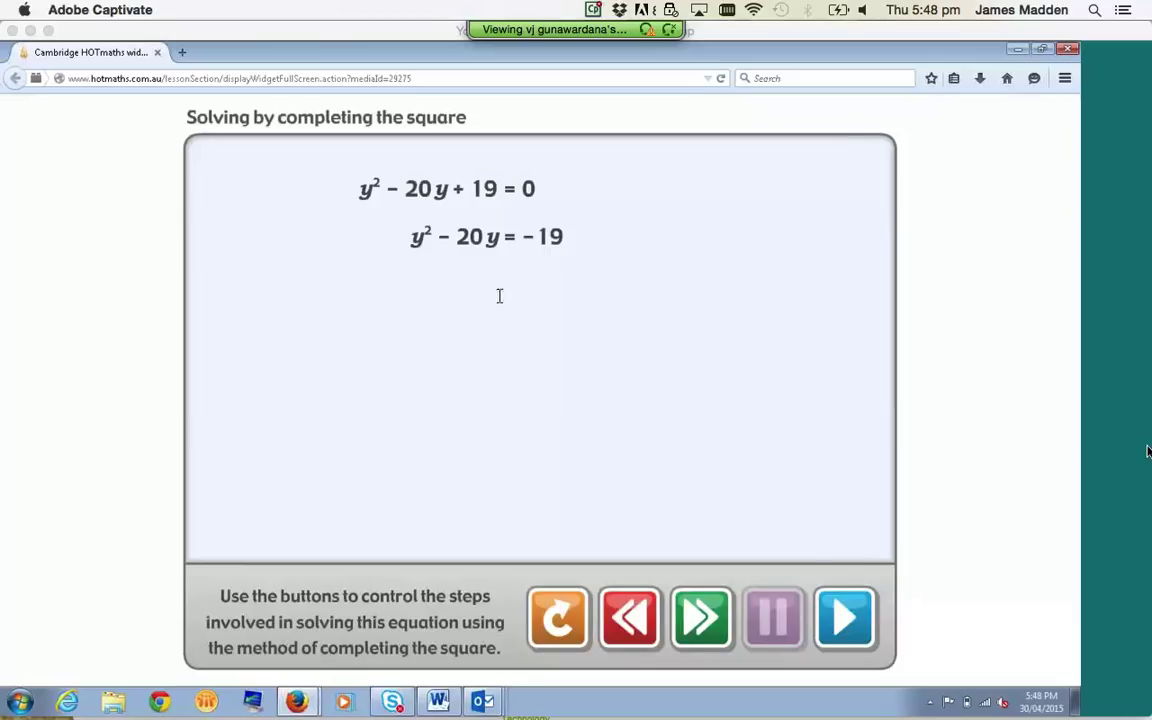
left_click(847, 618)
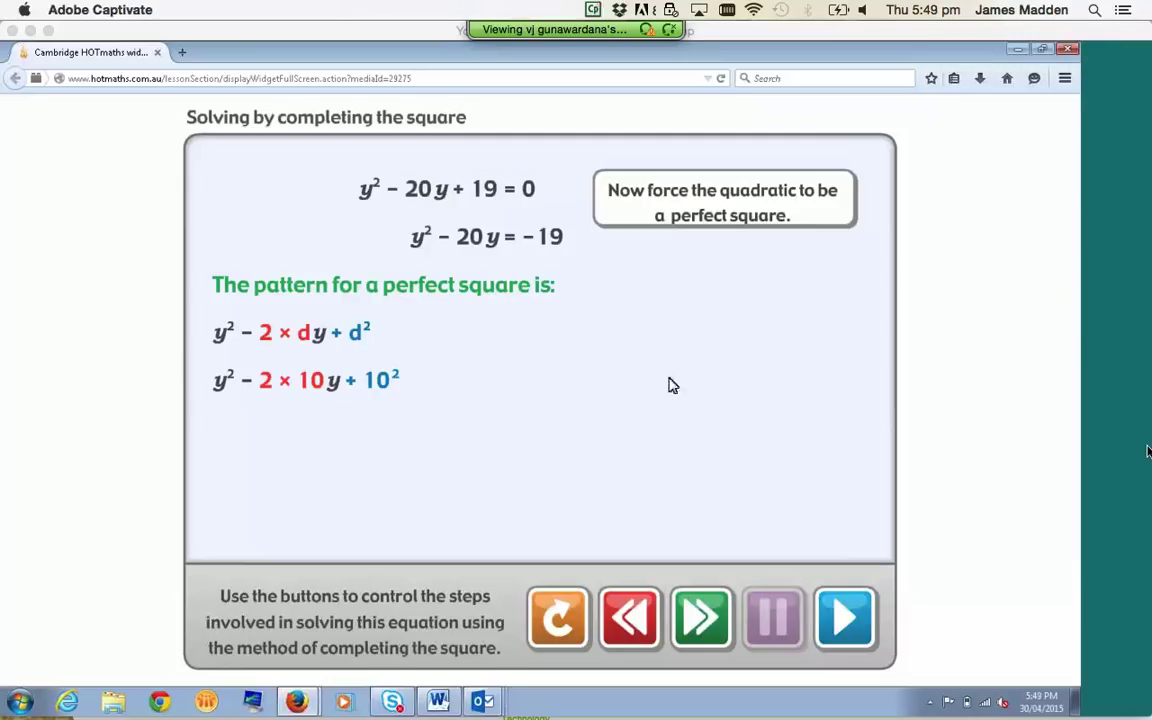
double_click(878, 58)
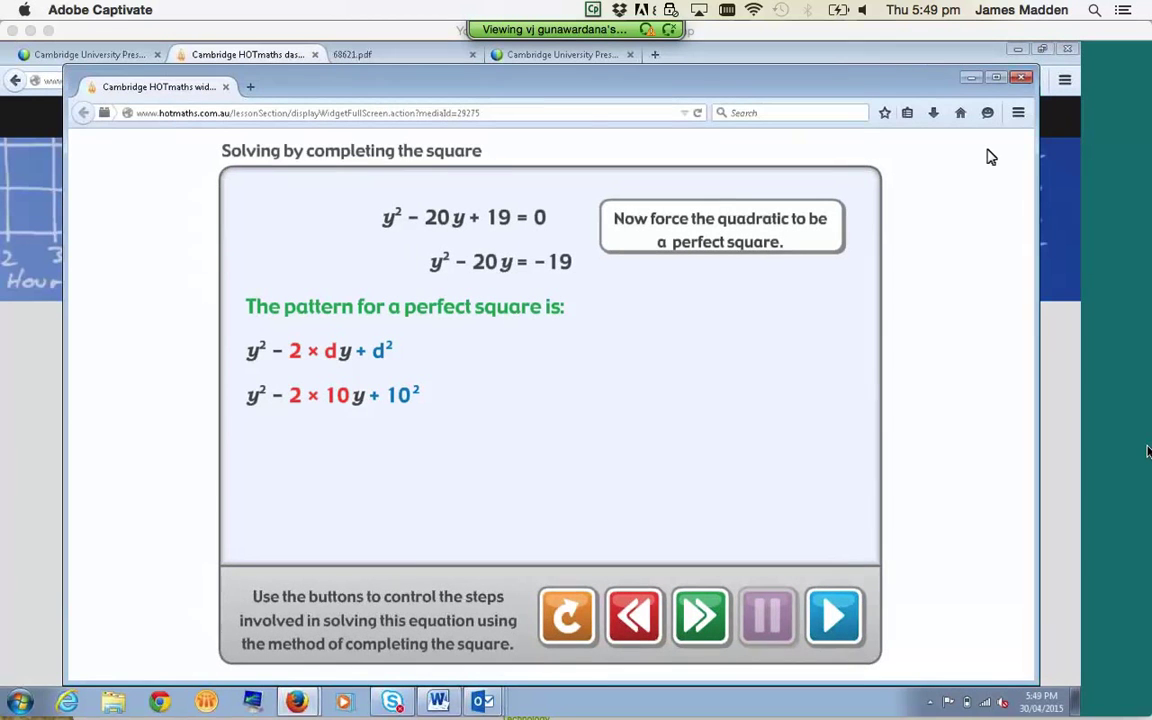
left_click(1021, 79)
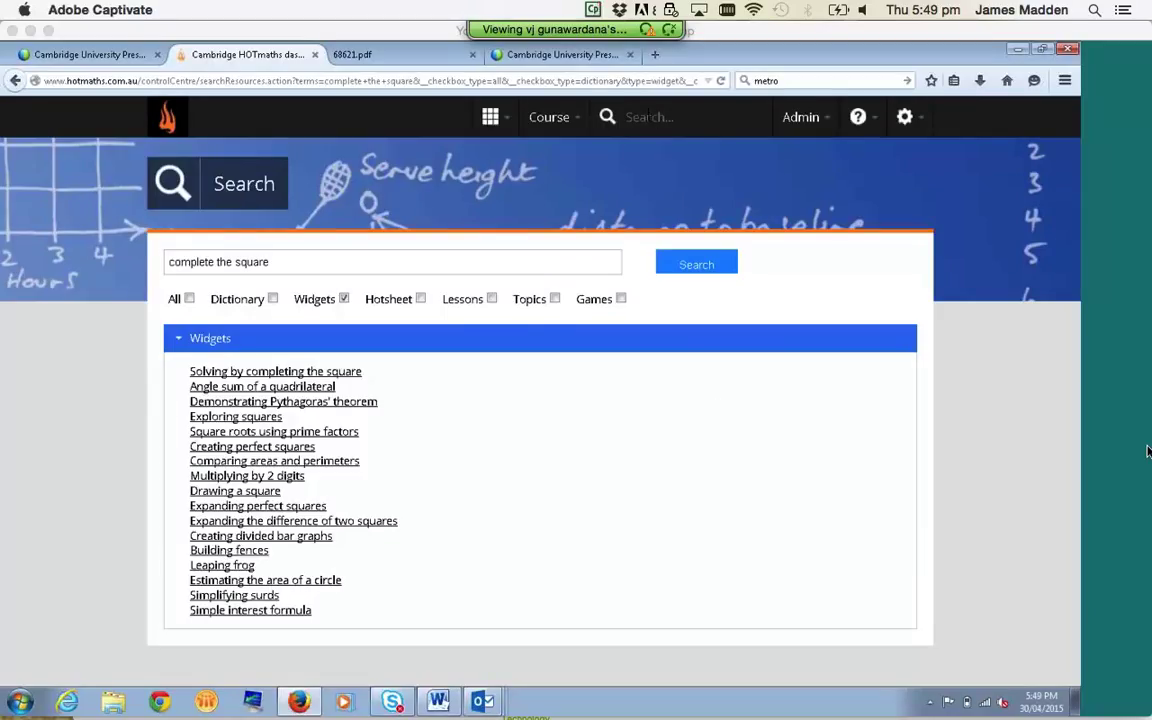
Reopen the 5.2A Substitution lesson through Last Lesson on the quick-links dashboard
left_click(493, 125)
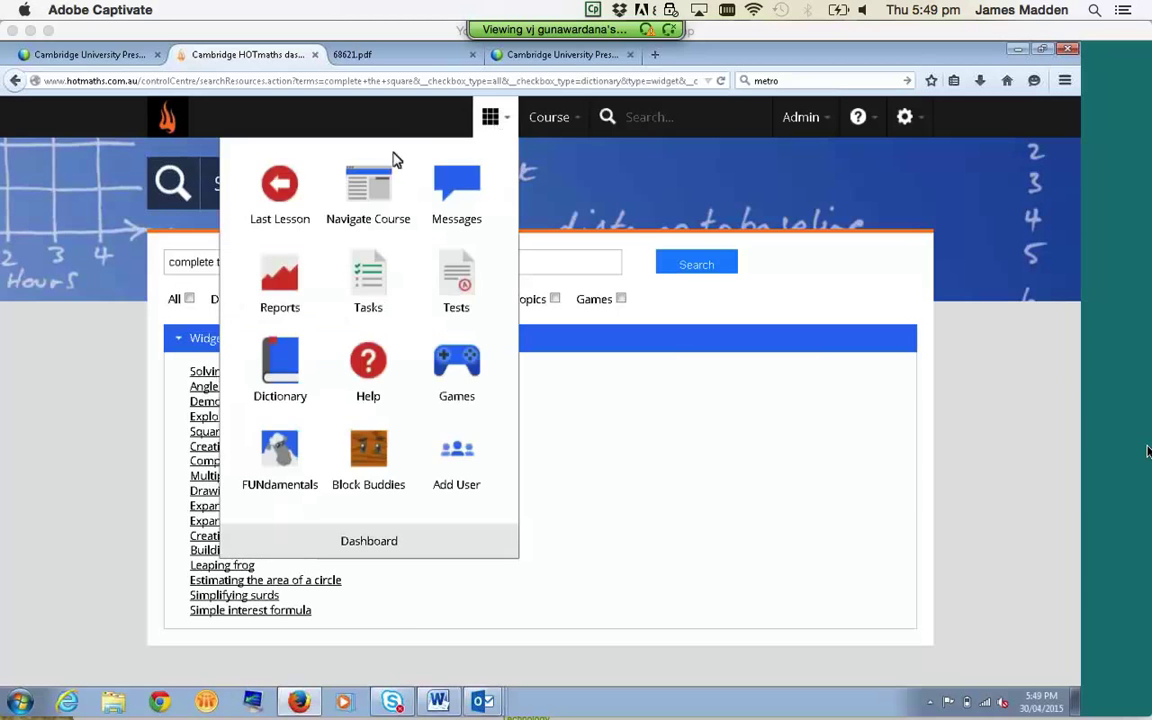
left_click(280, 182)
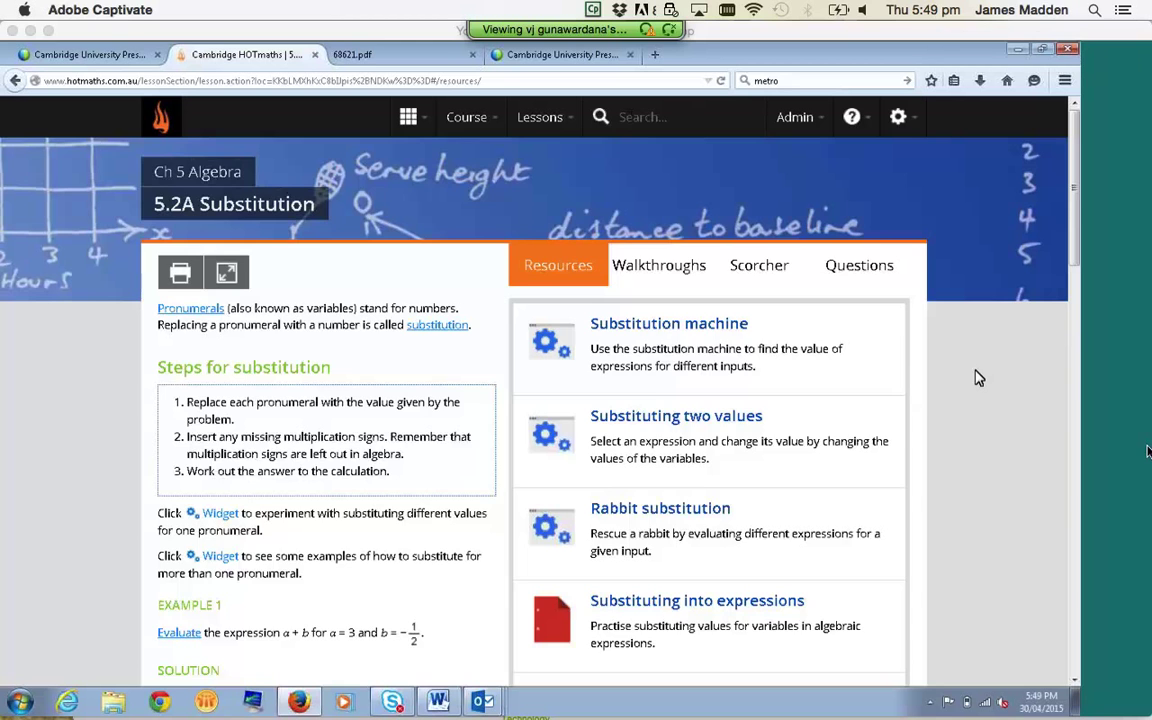
Open the Substituting into expressions HOTsheet PDF from the lesson's Resources list
scroll(977, 378, "down", 4)
scroll(977, 378, "up", 4)
scroll(950, 480, "down", 3)
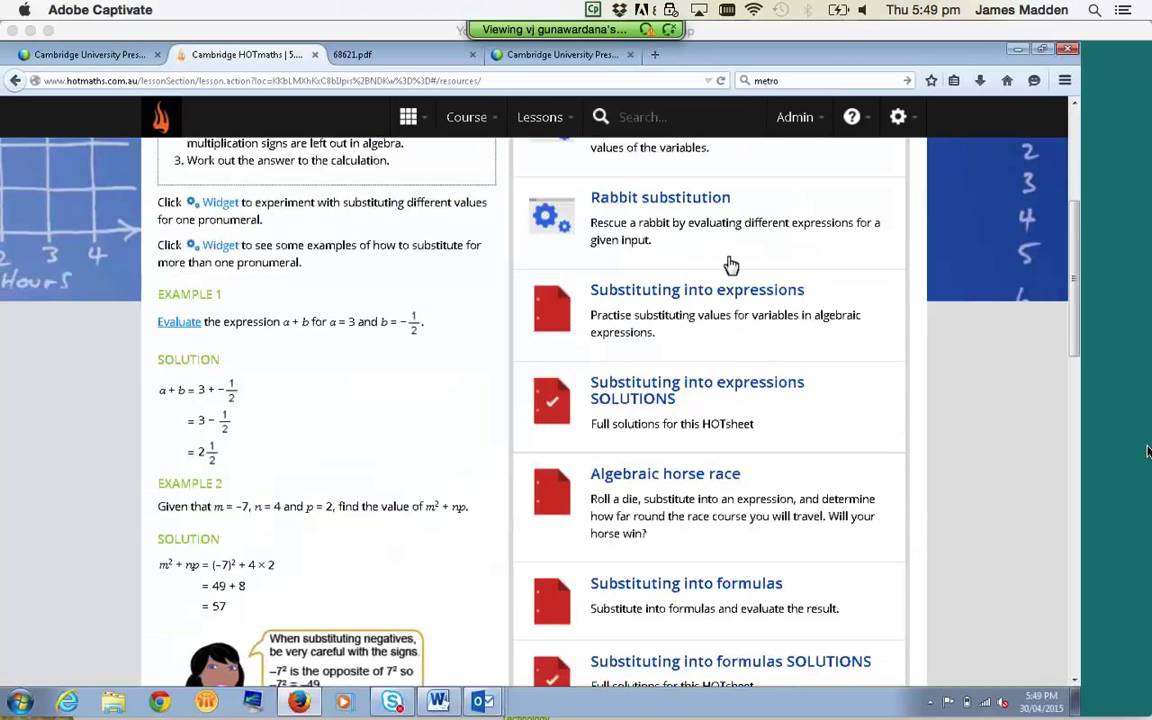
left_click(695, 292)
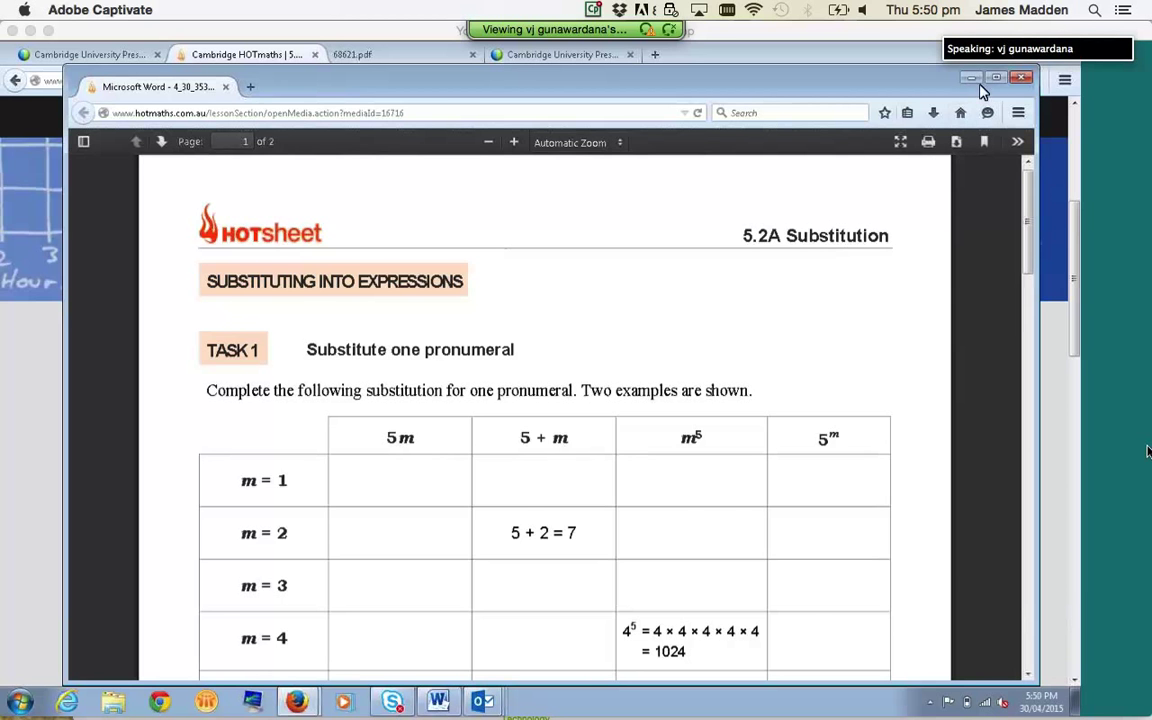
Close the worksheet, review the Substituting into expressions SOLUTIONS sheet, then close it
left_click(1022, 80)
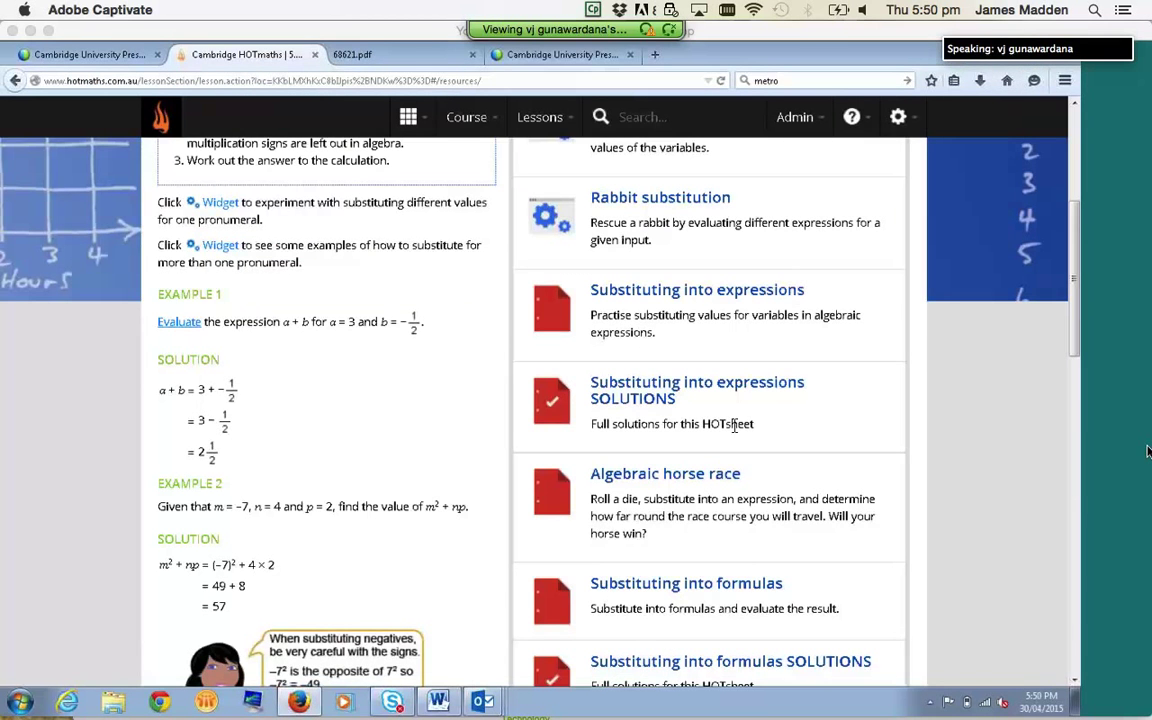
left_click(663, 400)
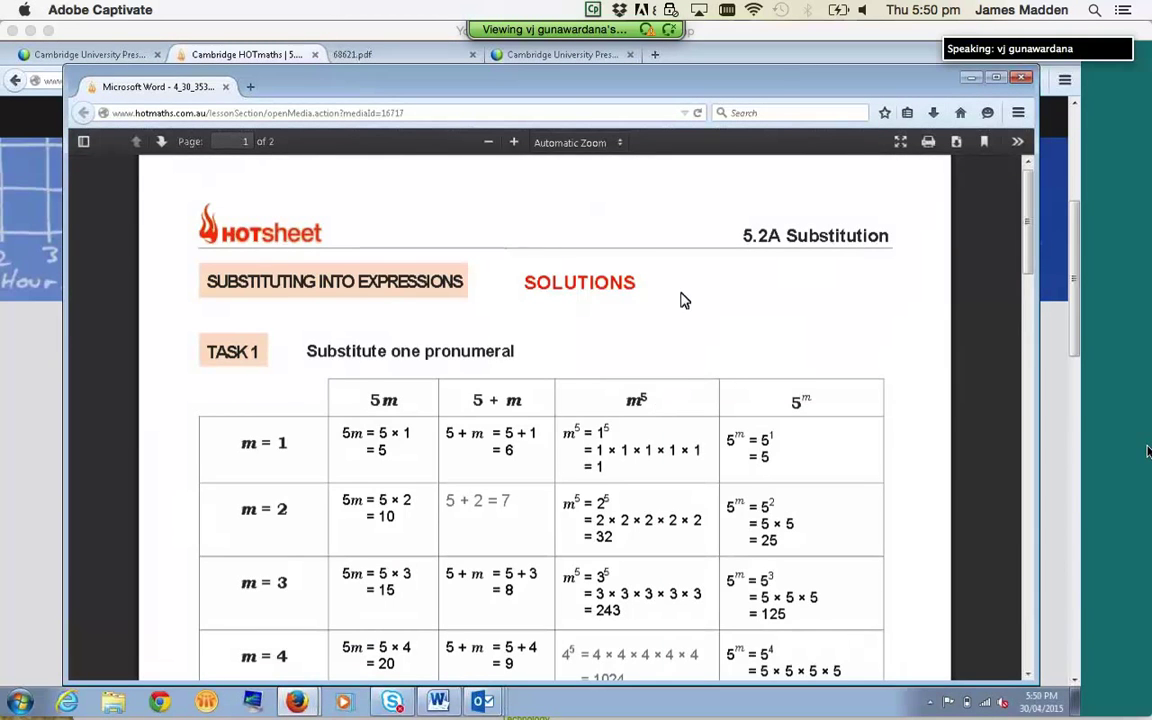
scroll(682, 301, "down", 5)
scroll(682, 301, "down", 15)
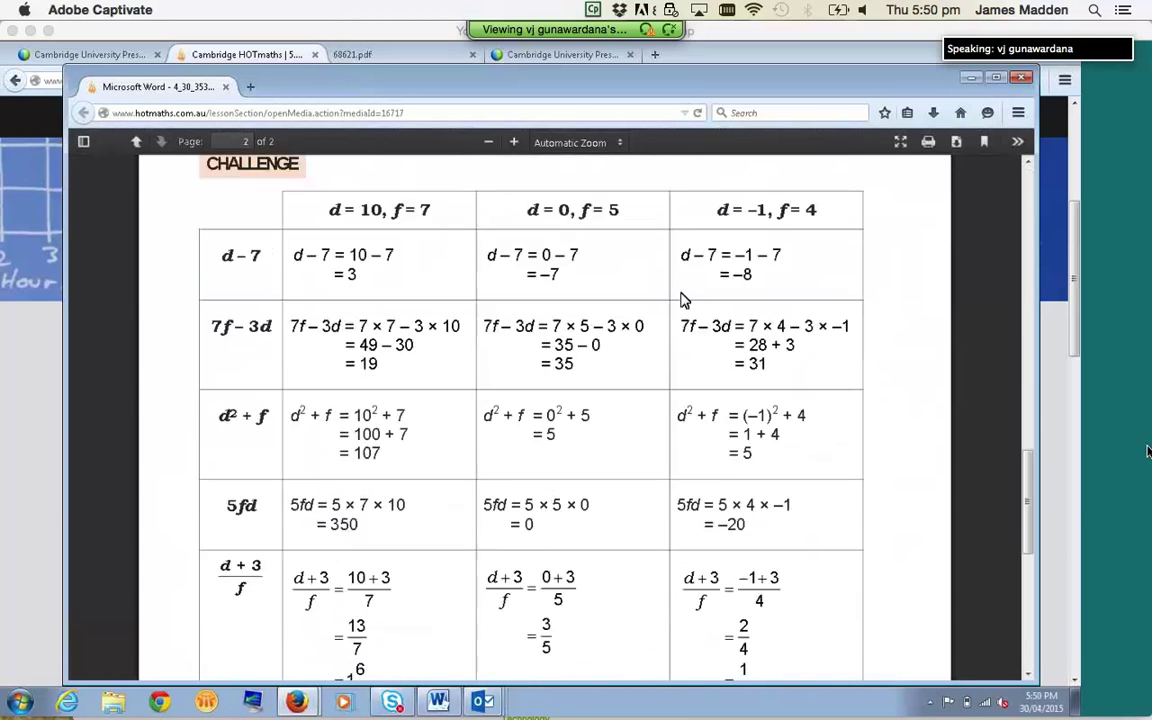
scroll(682, 300, "up", 20)
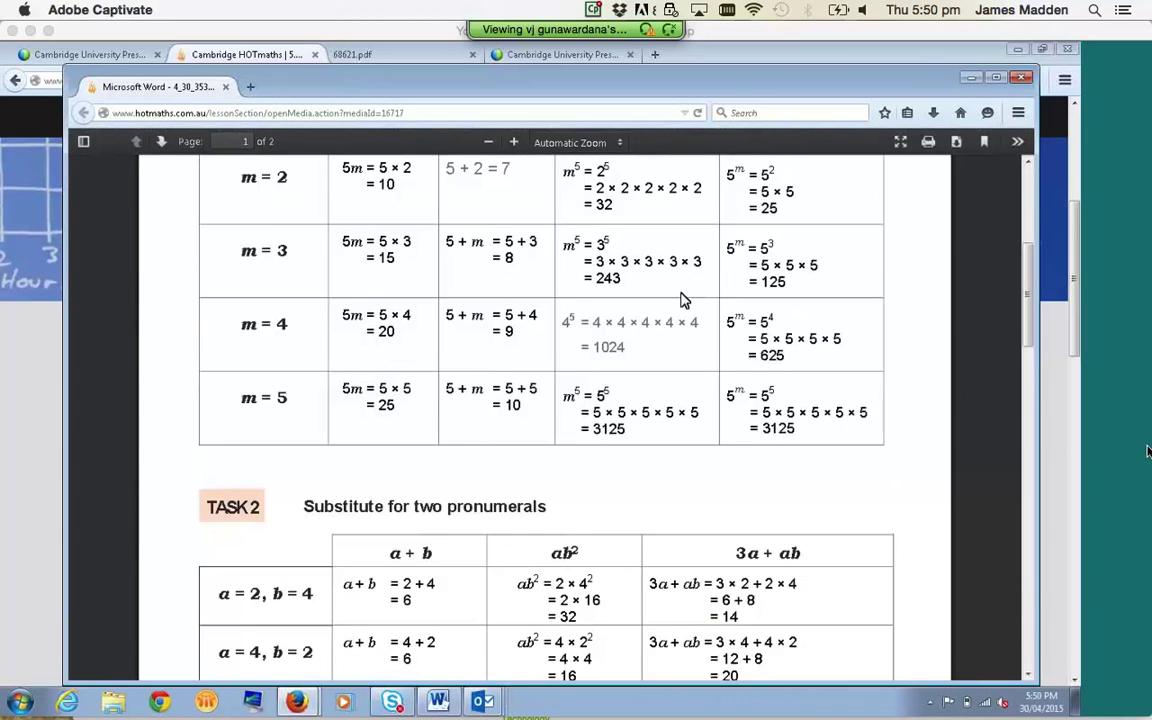
left_click(1024, 79)
scroll(951, 352, "down", 3)
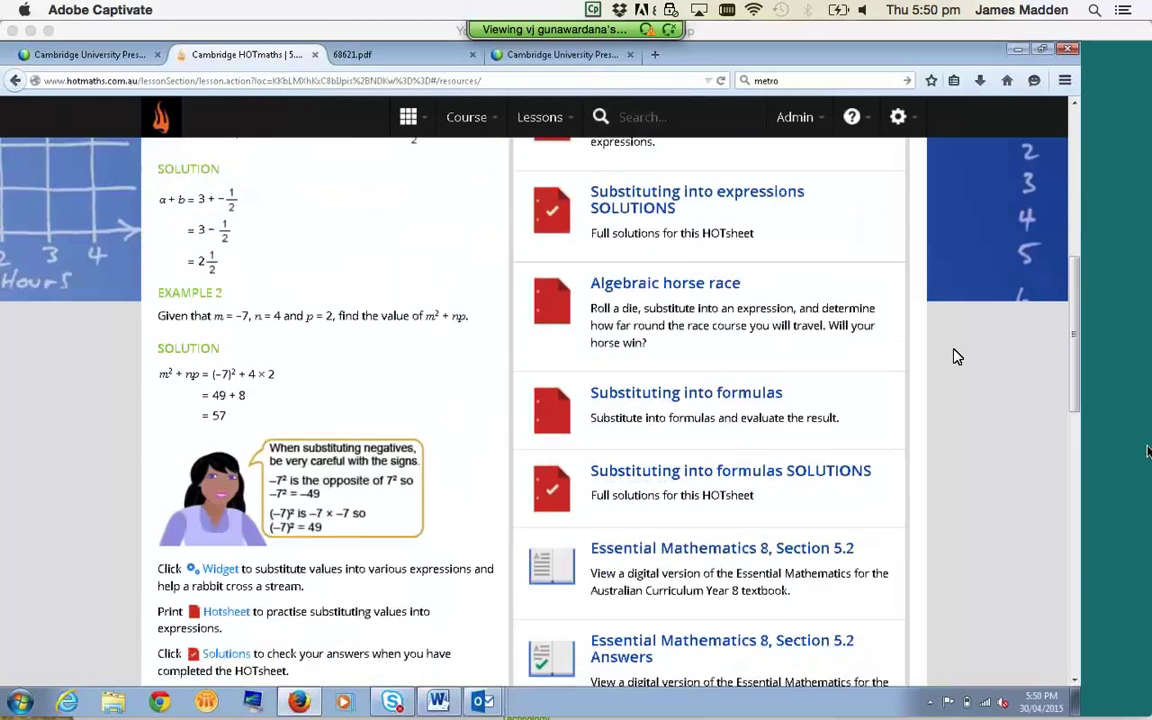
Check the Course dropdown, then open the Essential Mathematics 8, Section 5.2 textbook pages
scroll(957, 357, "up", 6)
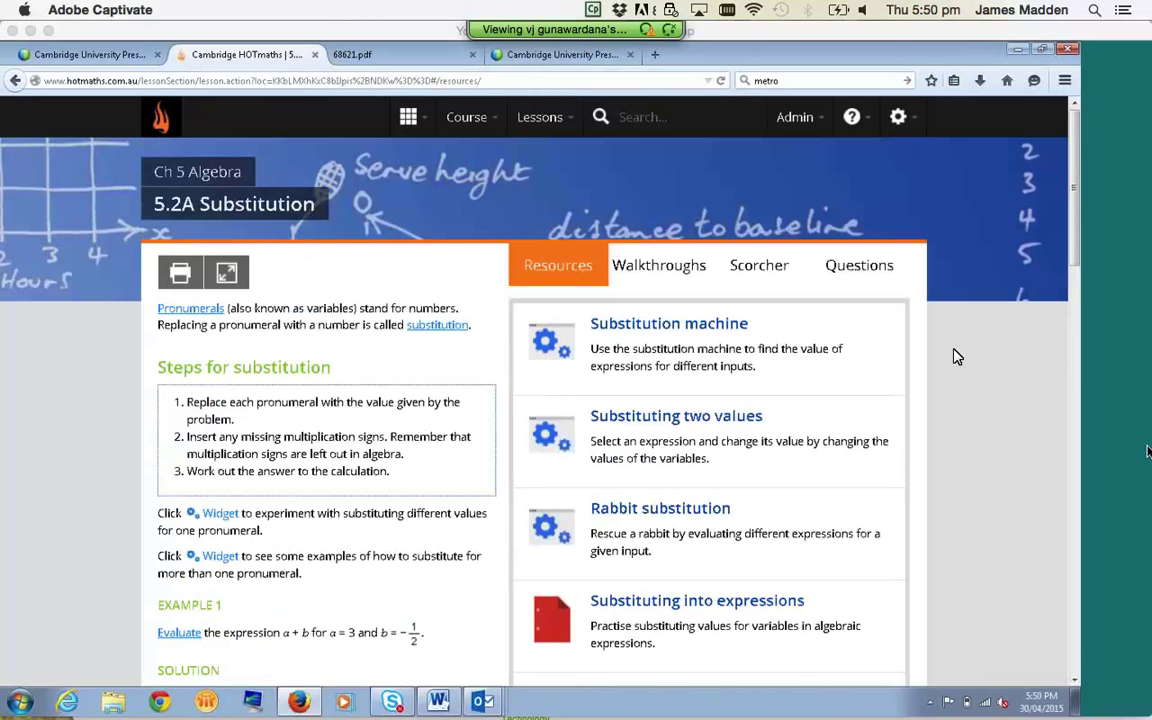
scroll(957, 360, "down", 6)
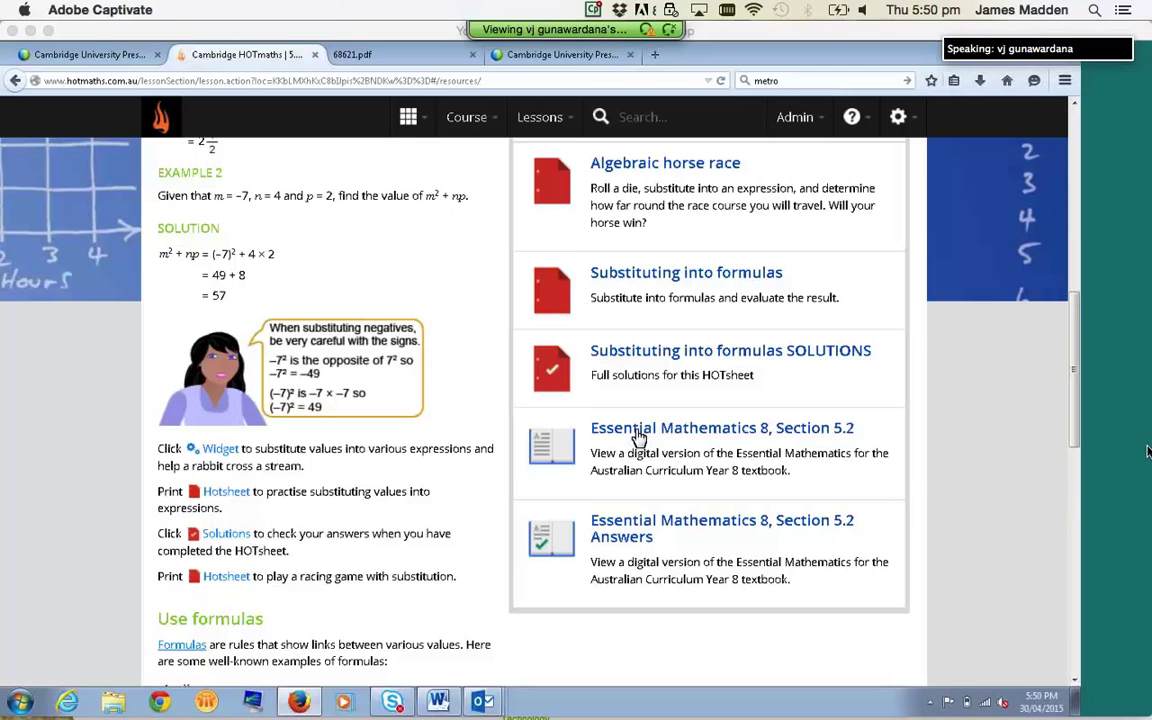
left_click(462, 118)
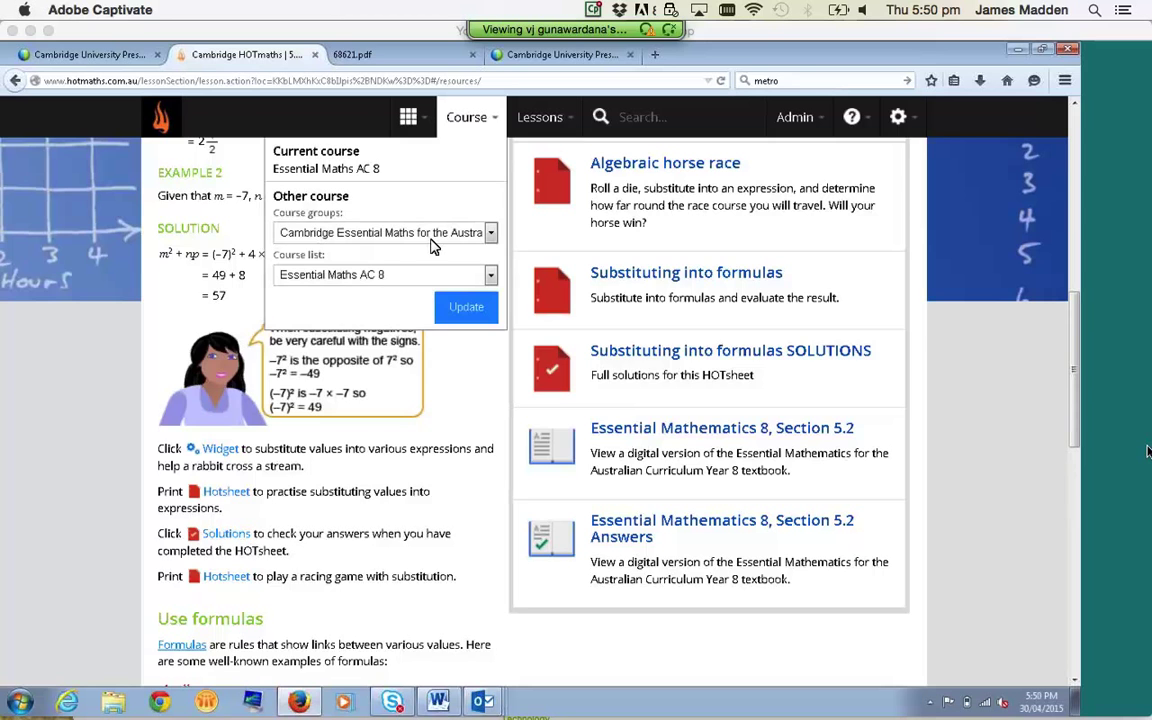
left_click(612, 620)
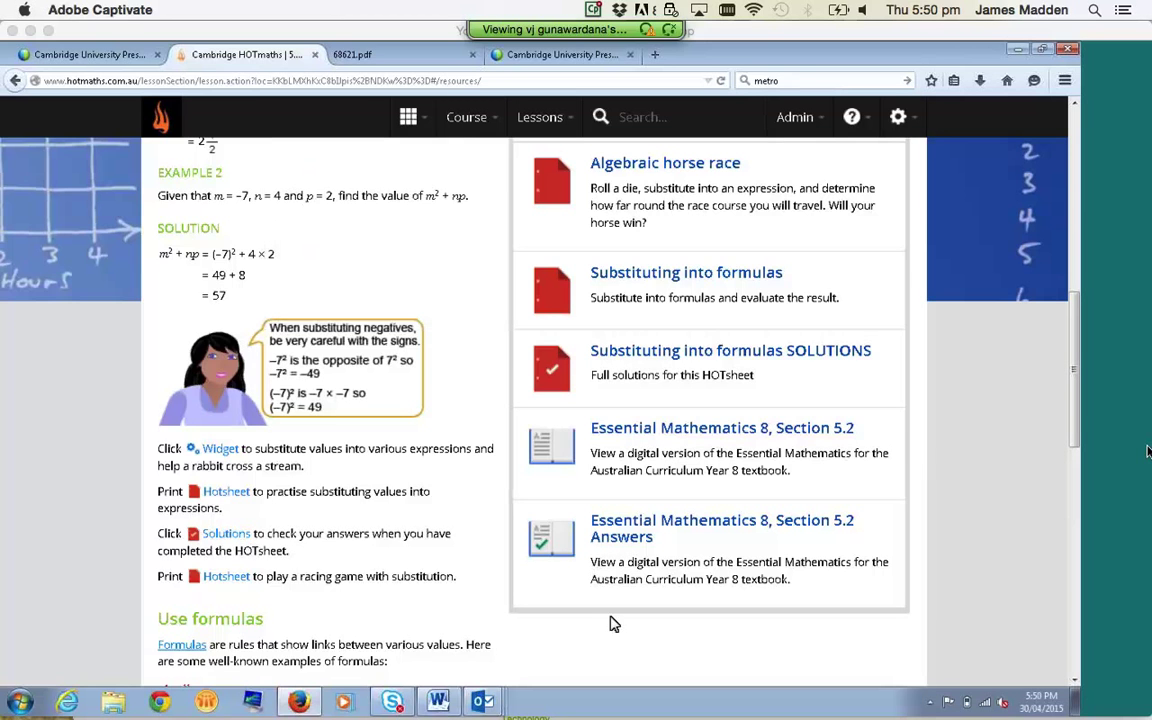
left_click(669, 430)
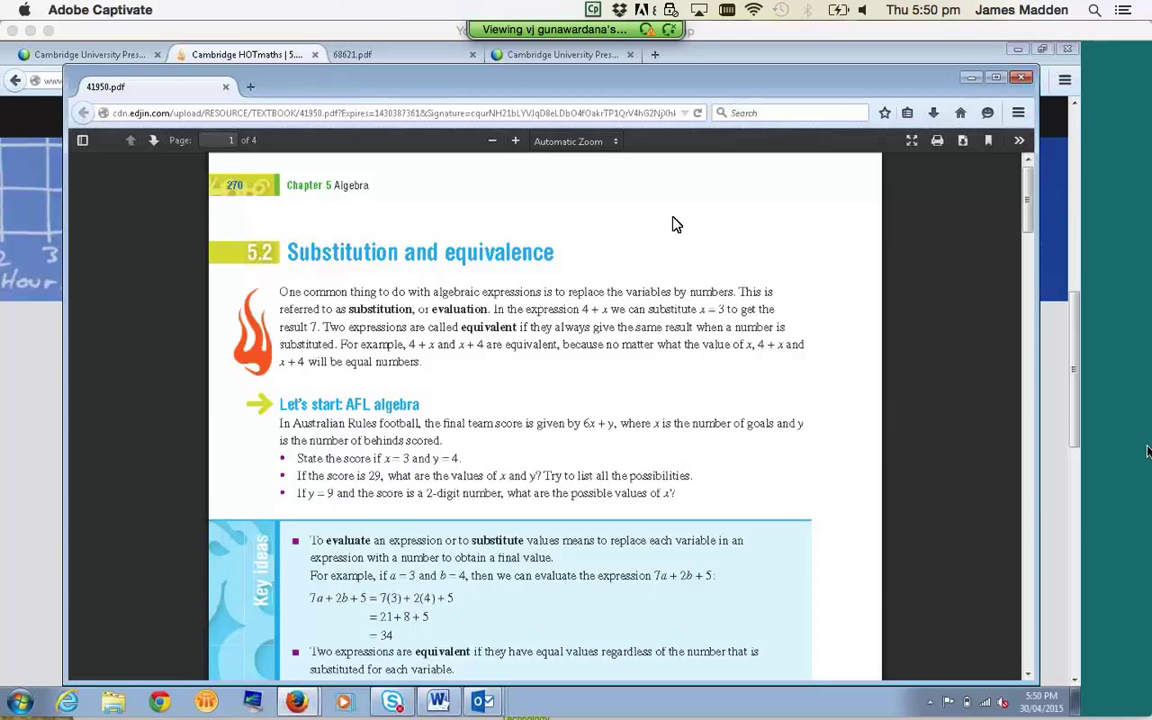
Scroll through the Section 5.2 textbook PDF and close it
scroll(676, 224, "down", 10)
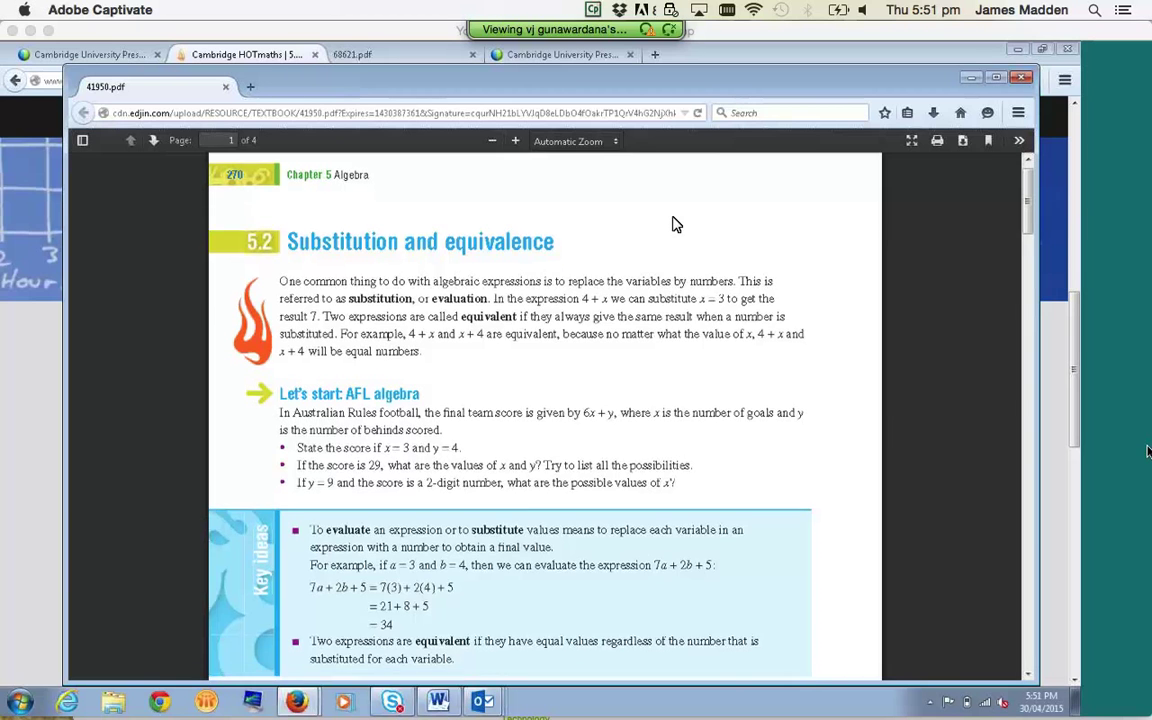
scroll(545, 415, "down", 20)
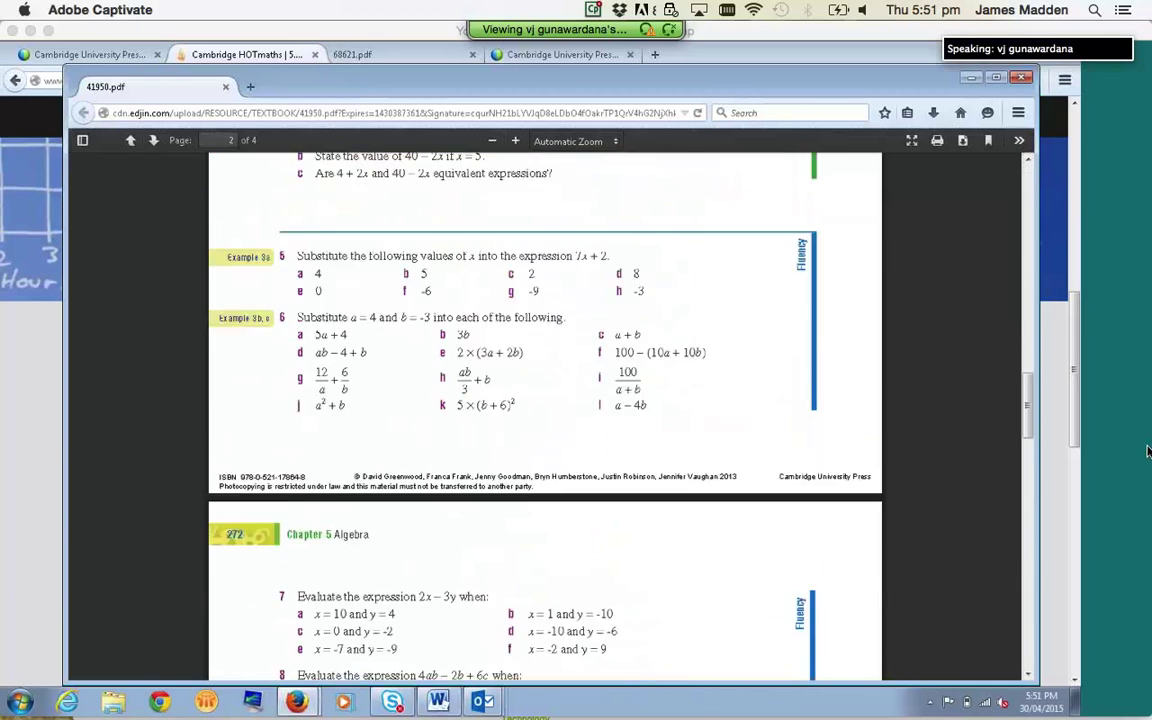
scroll(676, 224, "up", 20)
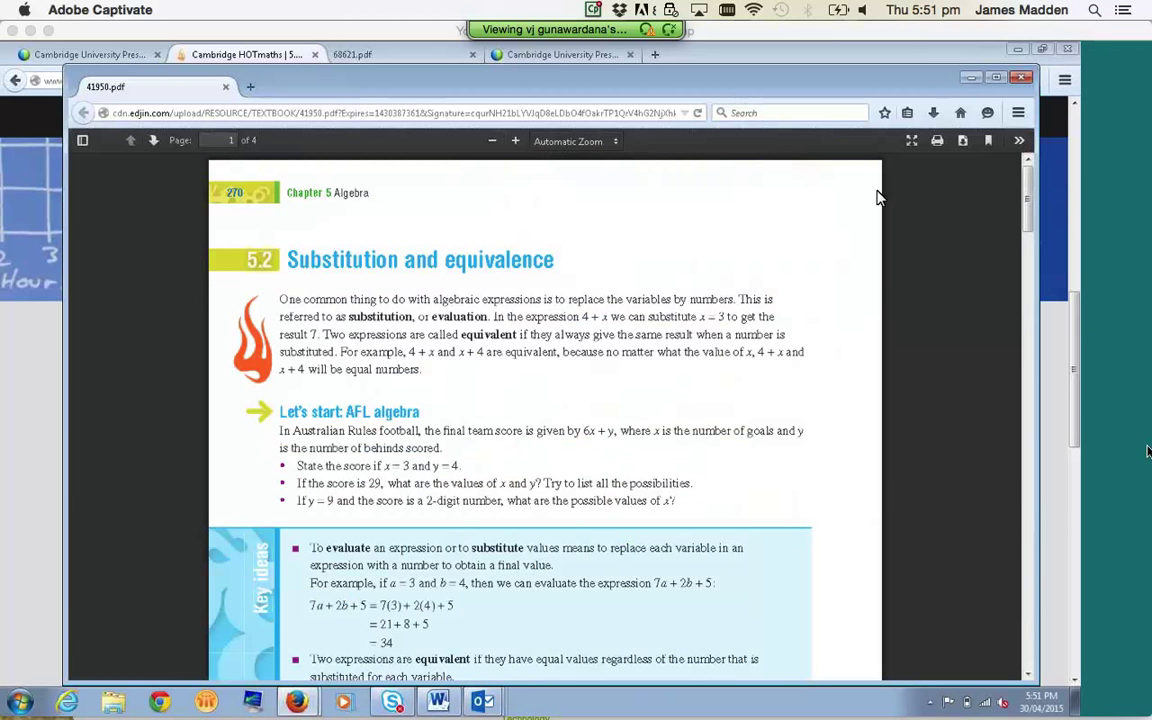
left_click(1021, 79)
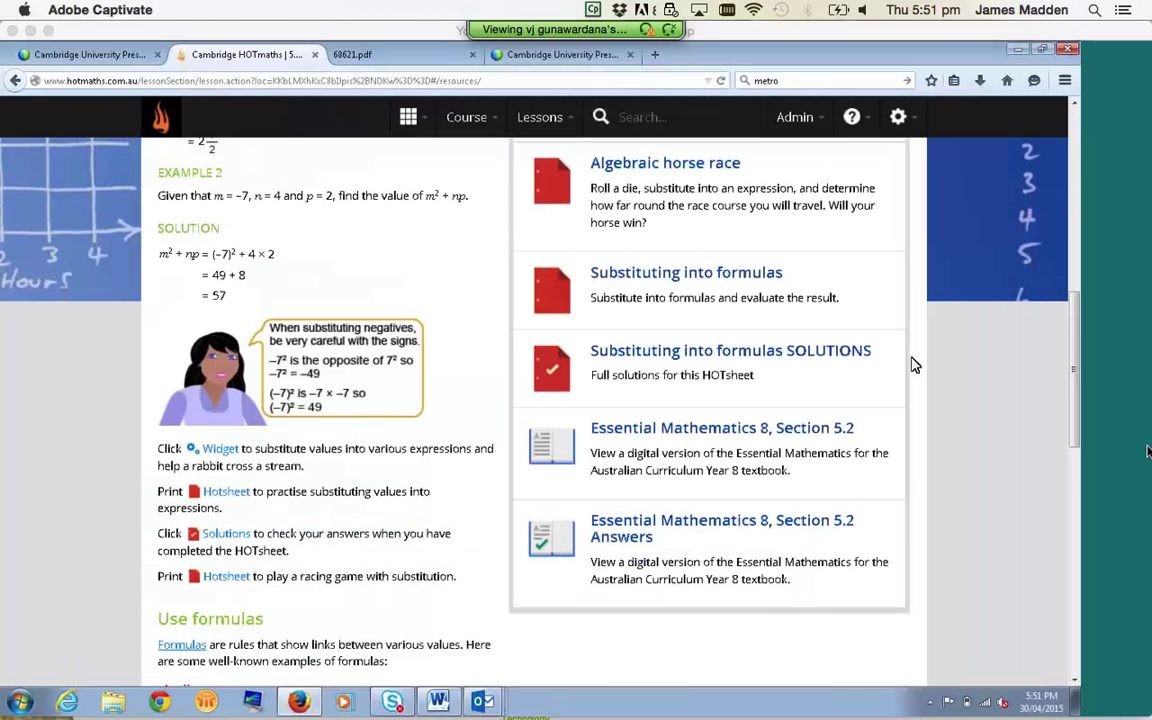
Switch the 5.2A Substitution lesson to its Walkthroughs tab listing Walkthroughs 1 and 2
scroll(1016, 510, "up", 10)
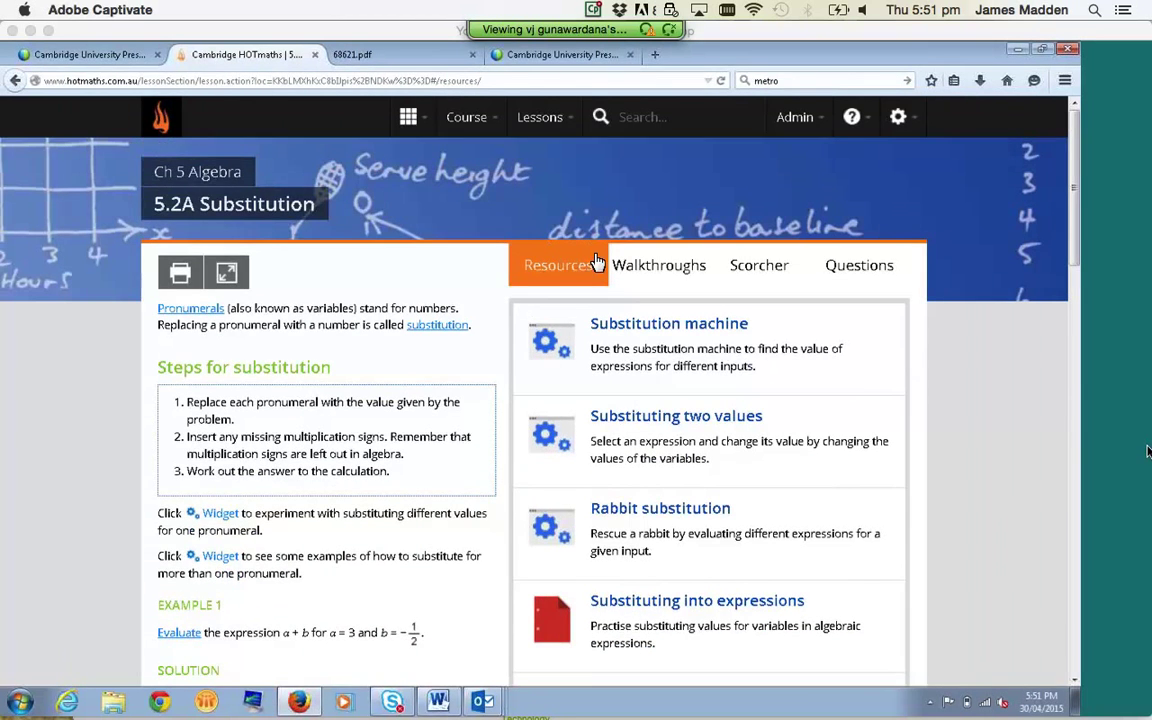
left_click(674, 283)
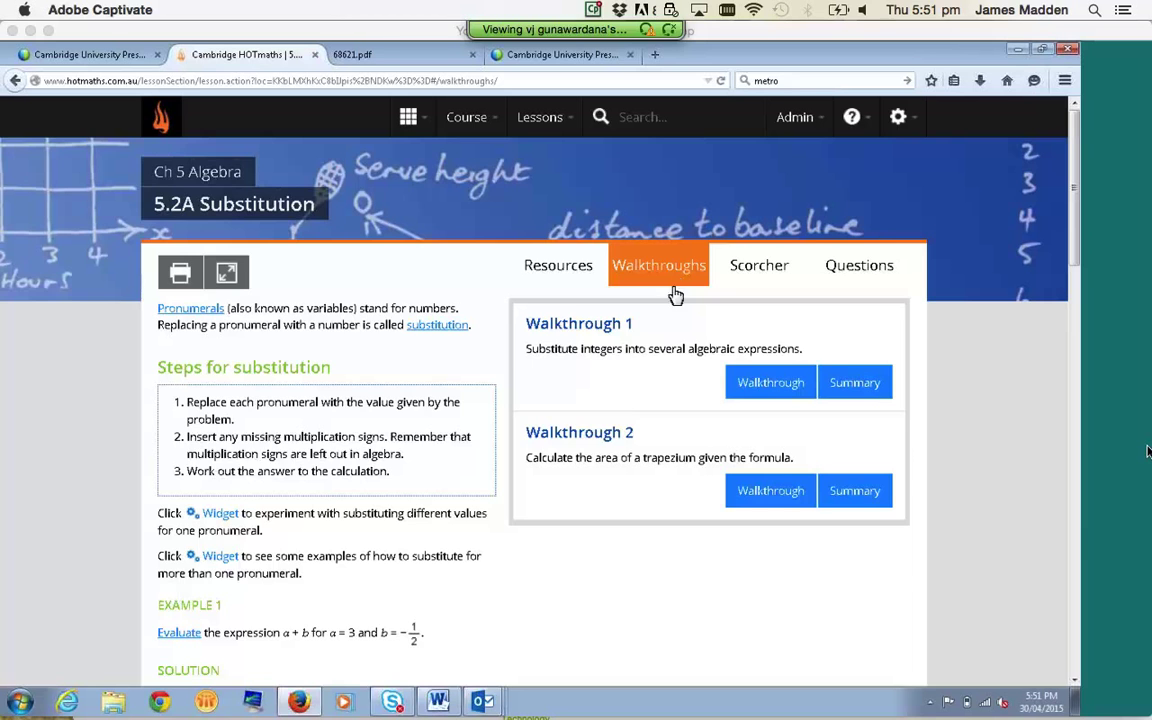
Open Walkthrough 1 and solve Step 1, correcting the wx answer from 0 to 12
left_click(770, 385)
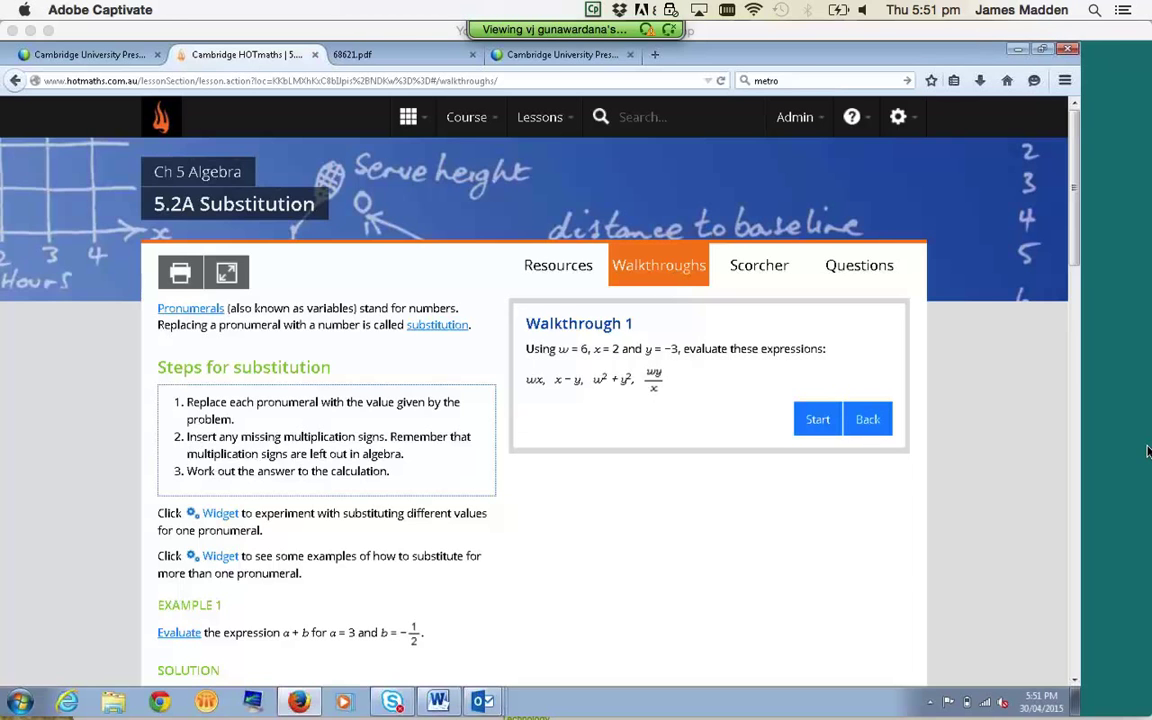
left_click(815, 425)
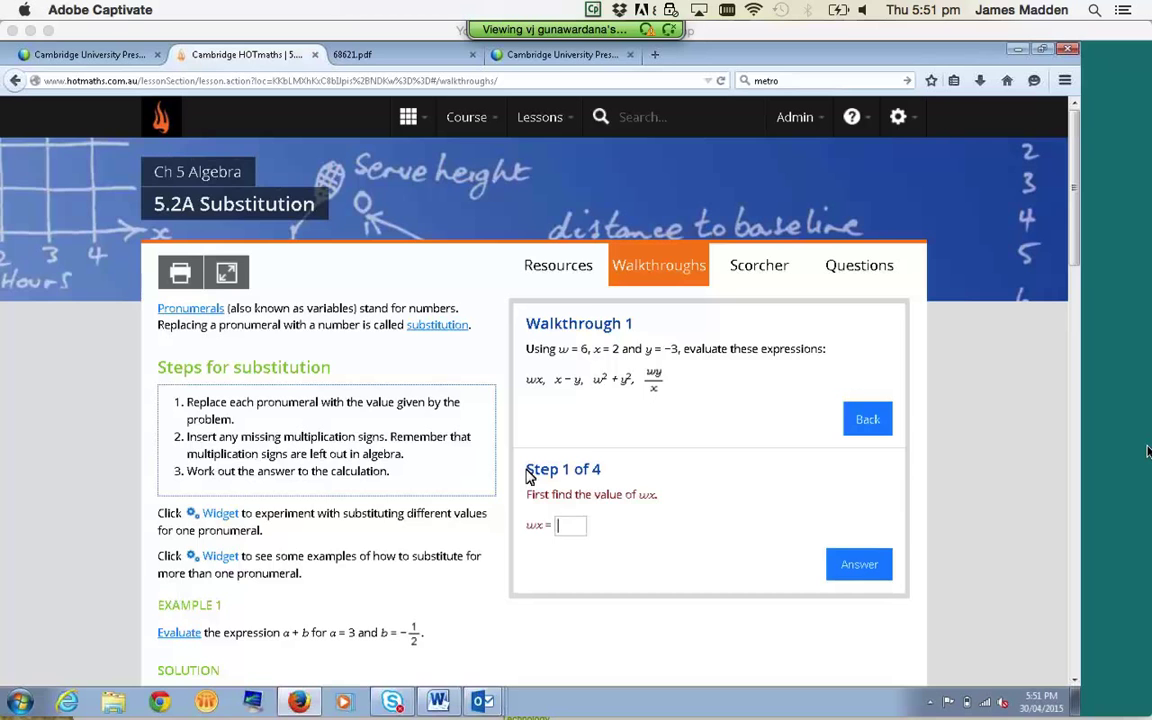
left_click_drag(527, 470, 603, 469)
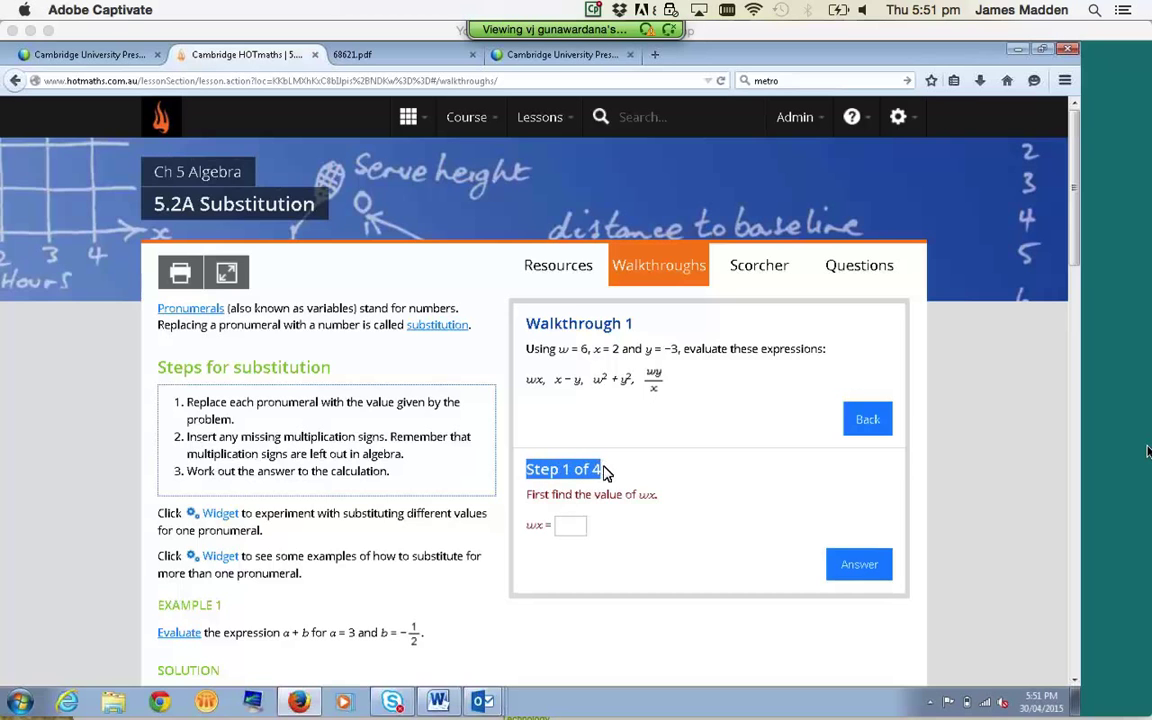
left_click(576, 527)
type("0")
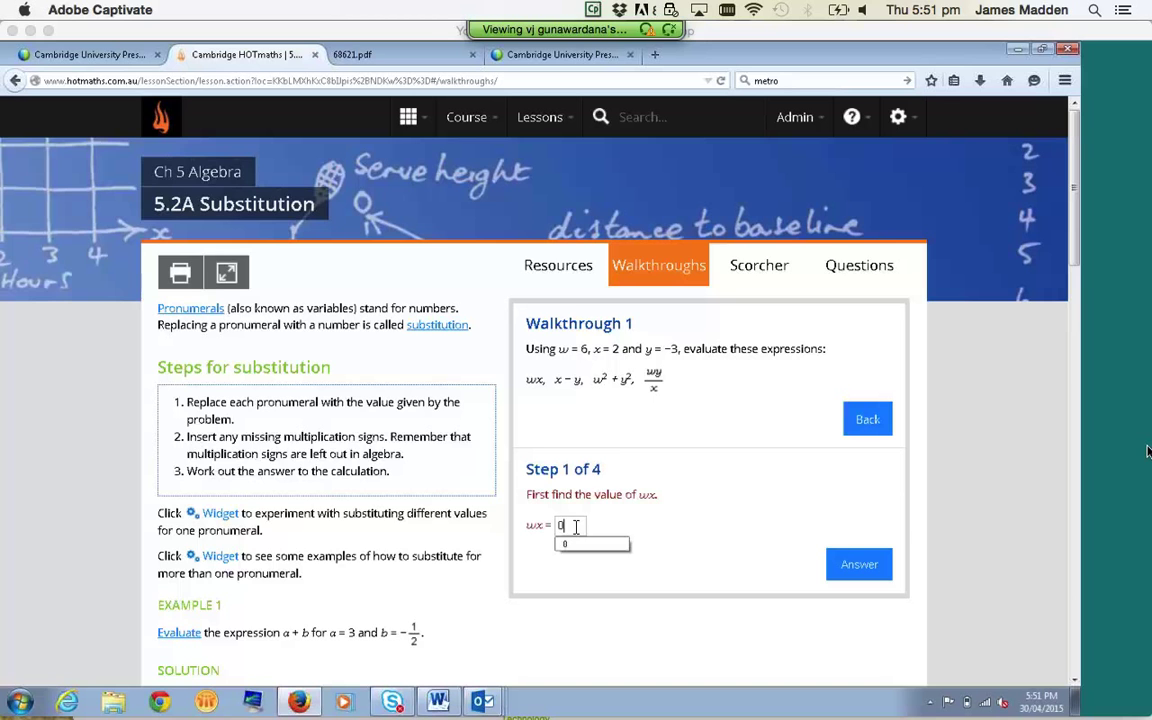
left_click(570, 545)
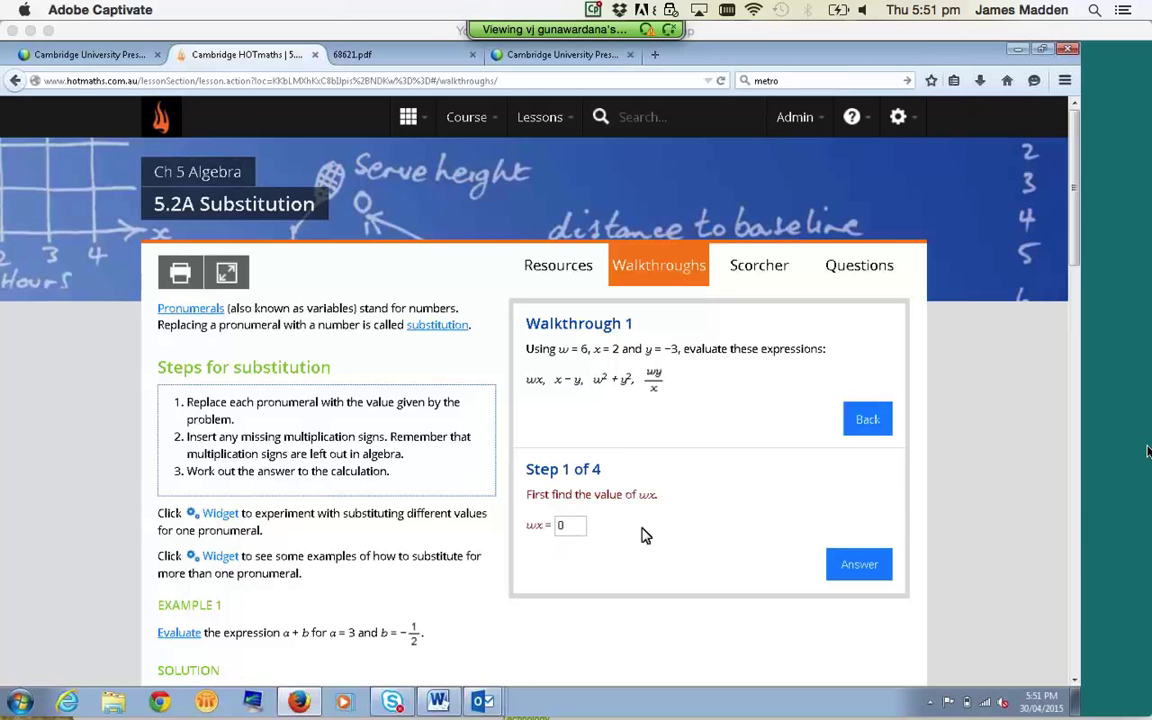
left_click(860, 566)
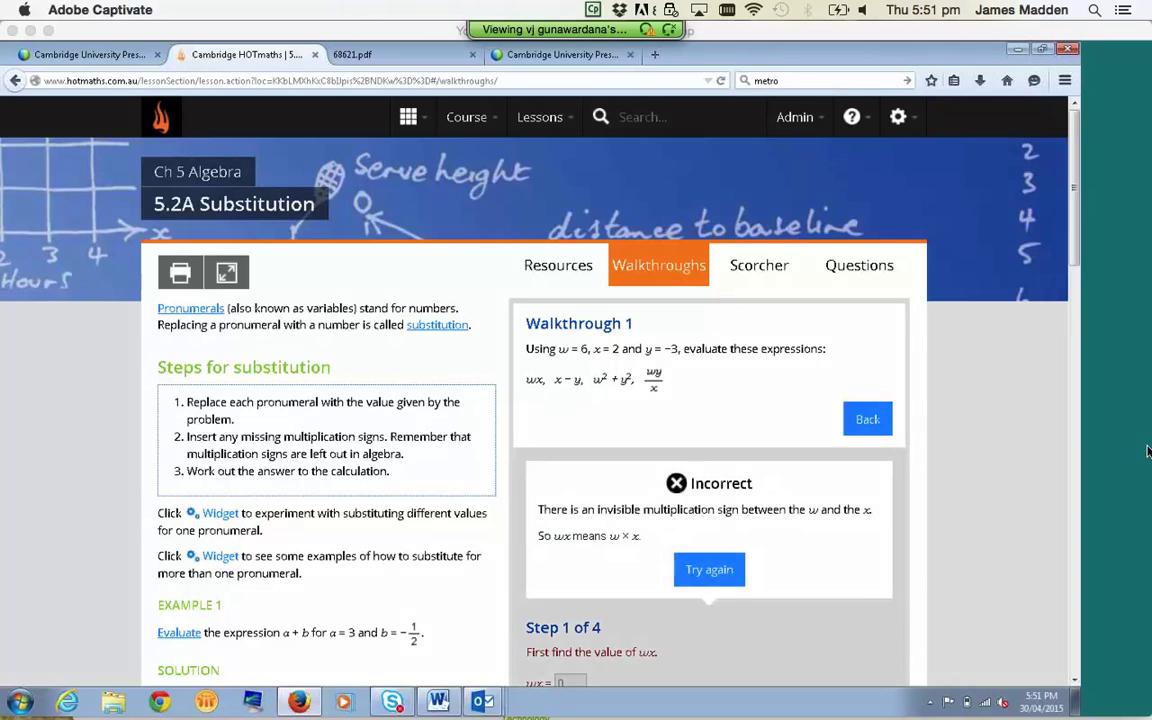
left_click(719, 572)
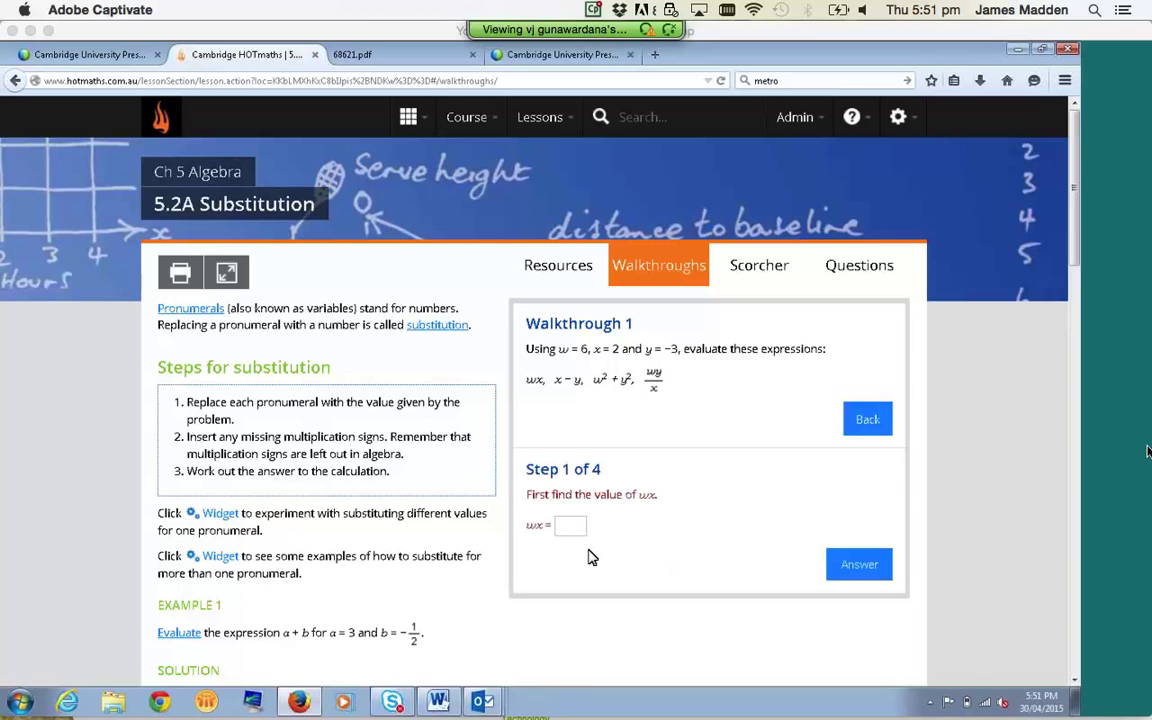
type("12")
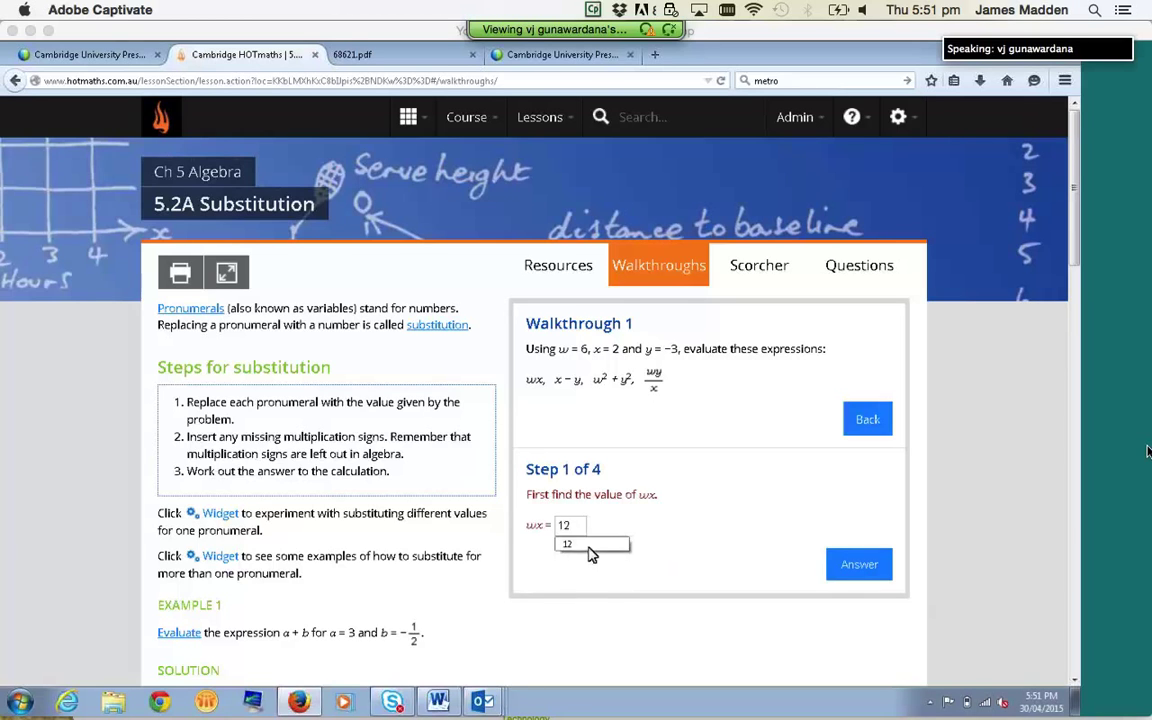
left_click(850, 563)
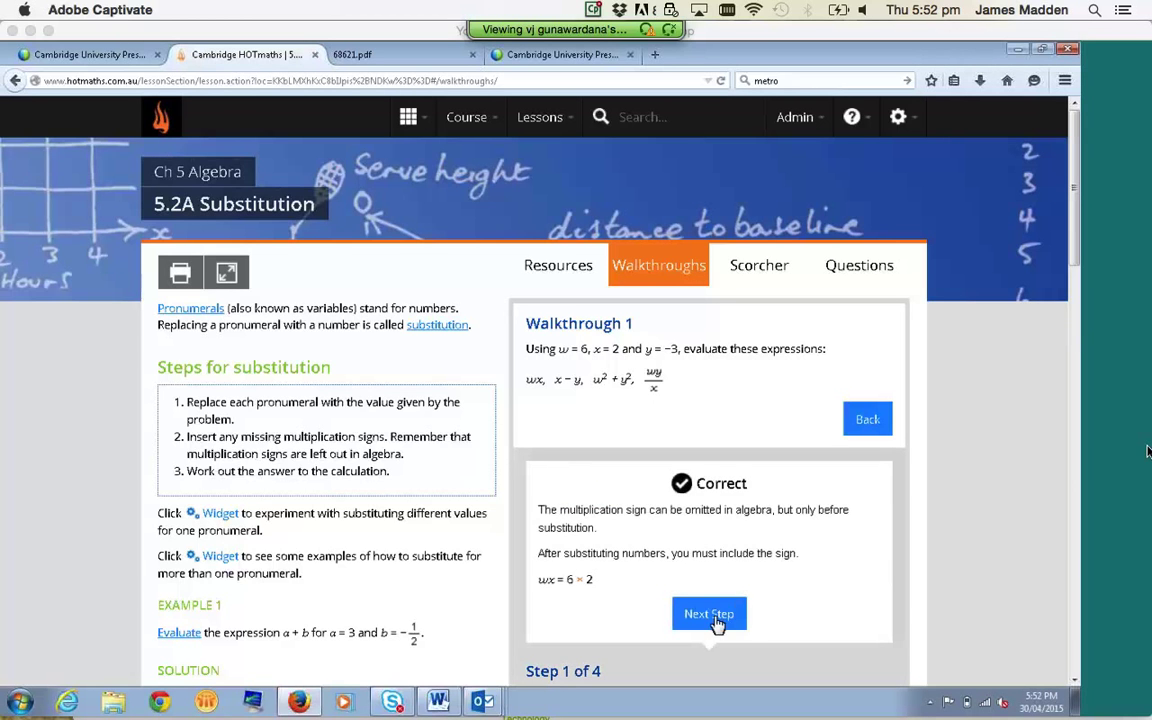
left_click(716, 617)
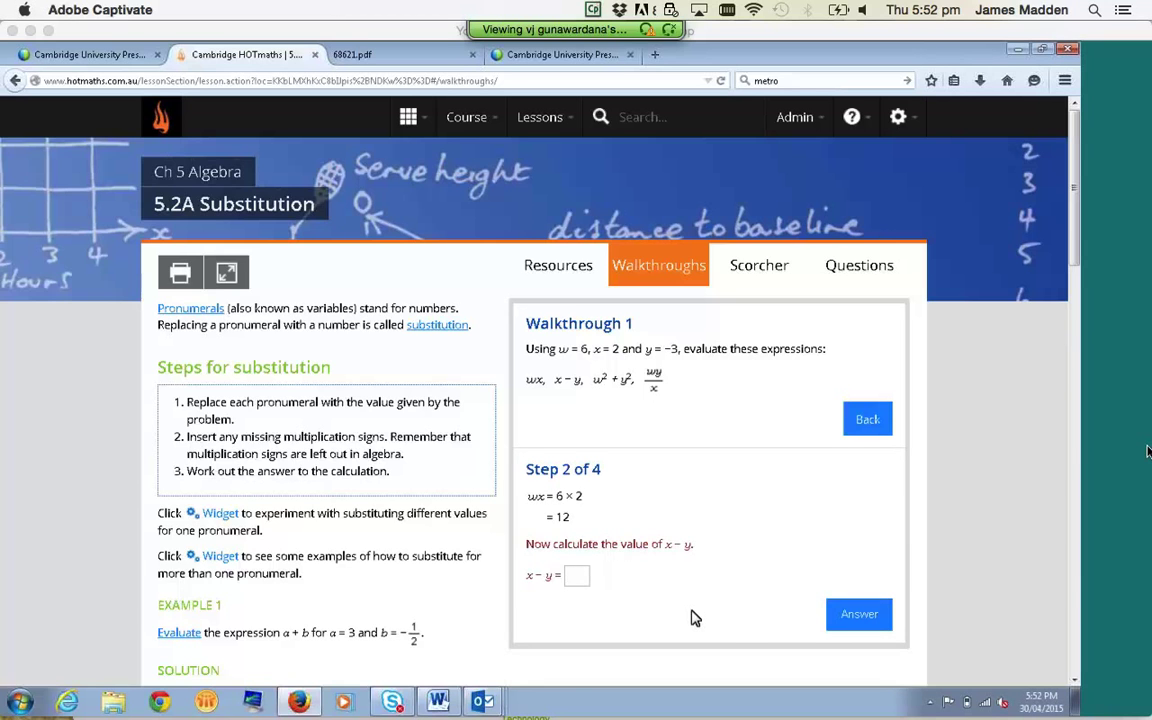
Answer x − y = 5 and advance to Step 3 of 4
left_click(586, 579)
type("5")
left_click(584, 596)
left_click(851, 615)
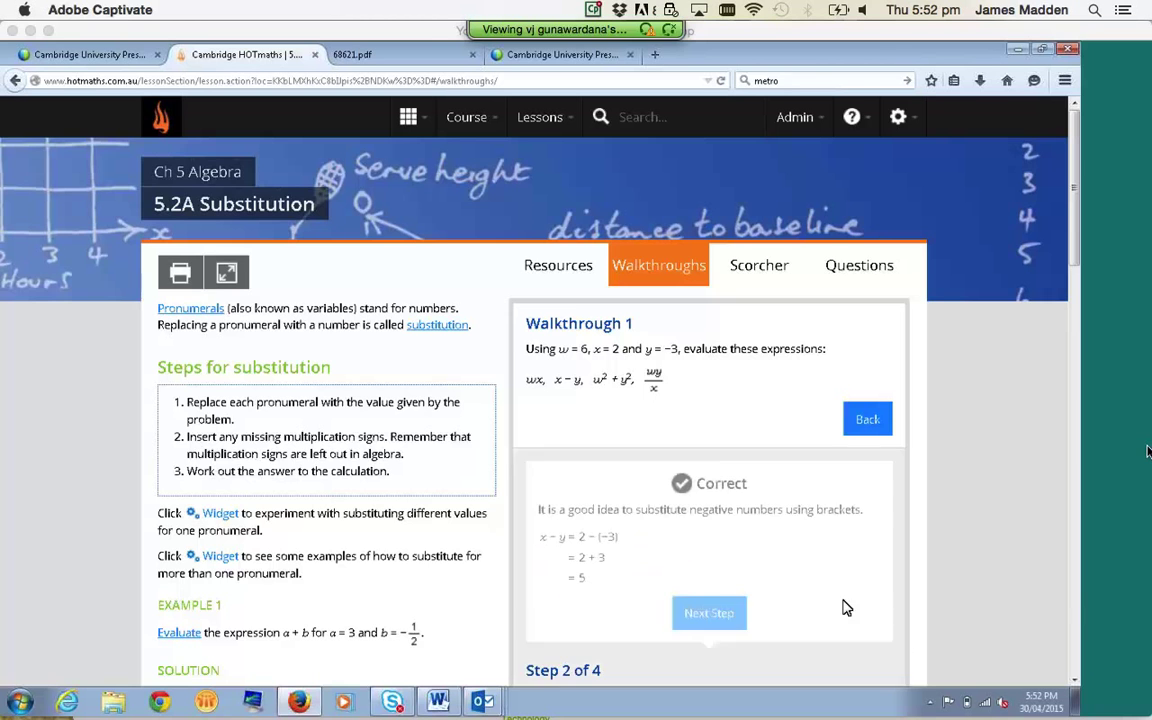
left_click(720, 615)
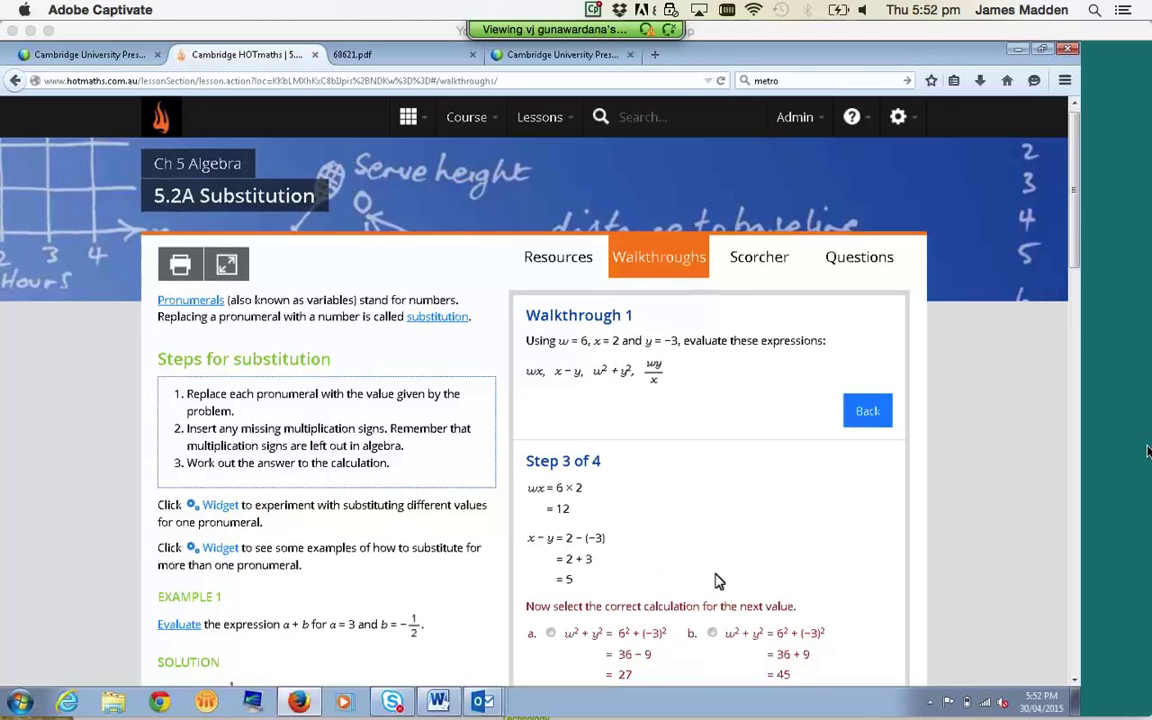
scroll(716, 580, "down", 3)
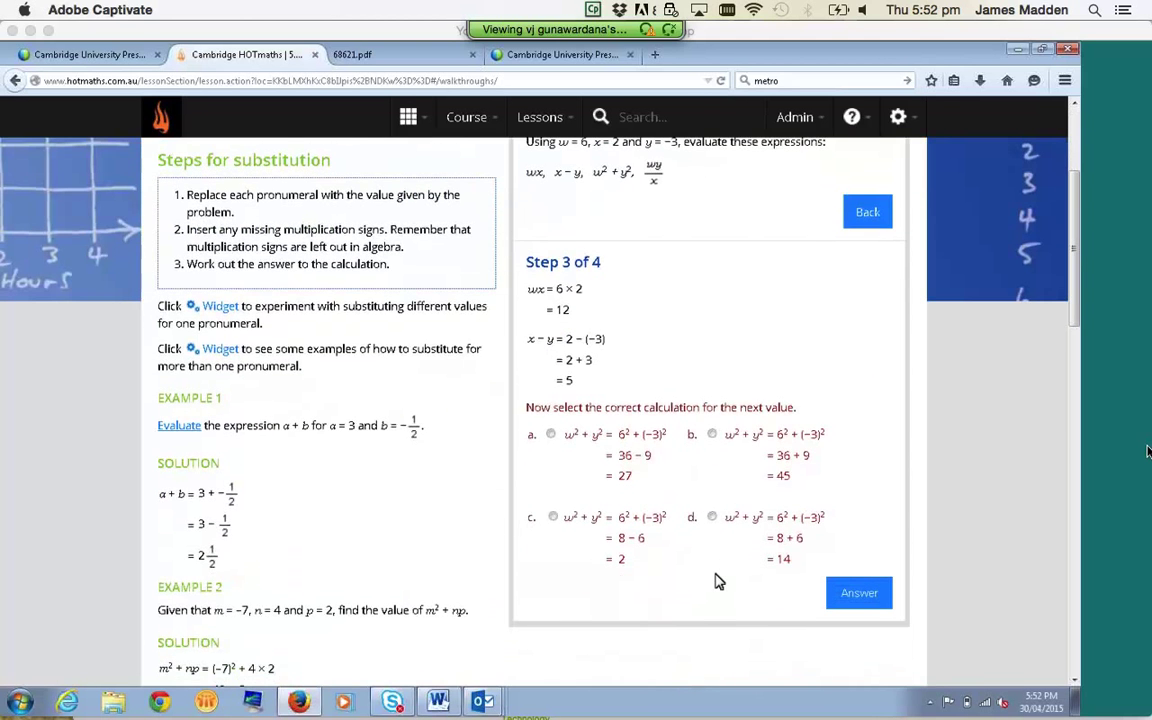
scroll(800, 430, "up", 3)
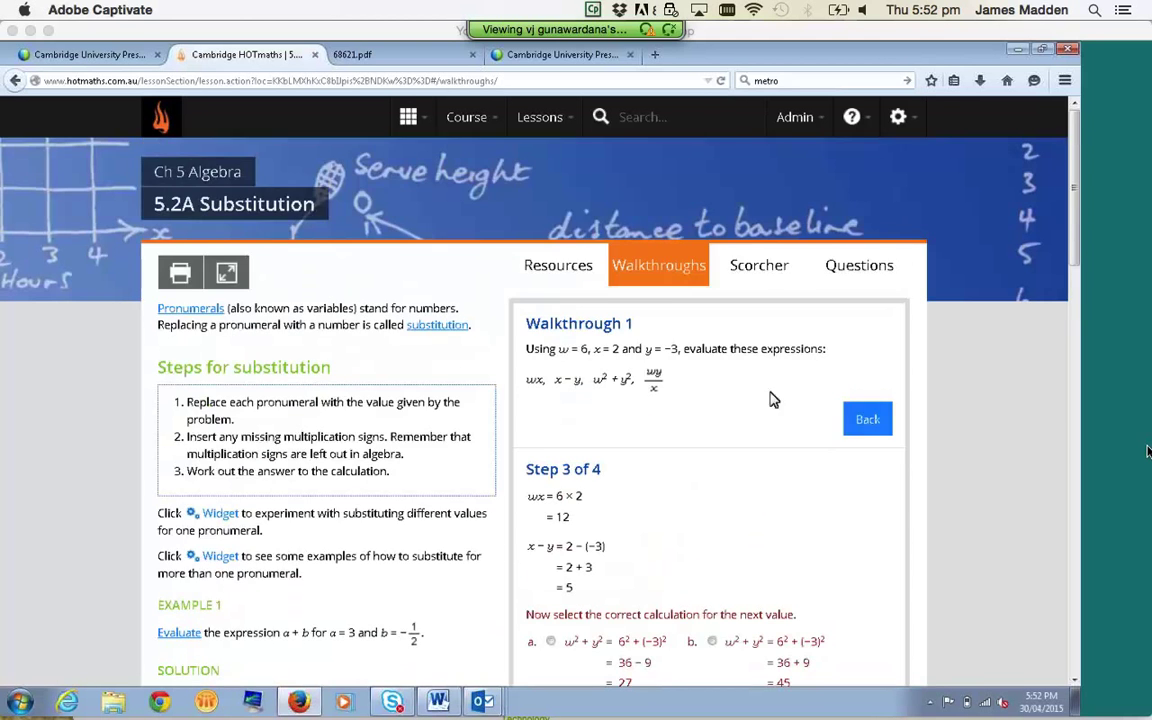
Return to the walkthrough list, then show the Questions tab with Levels 1–3 and Challenge
left_click(660, 266)
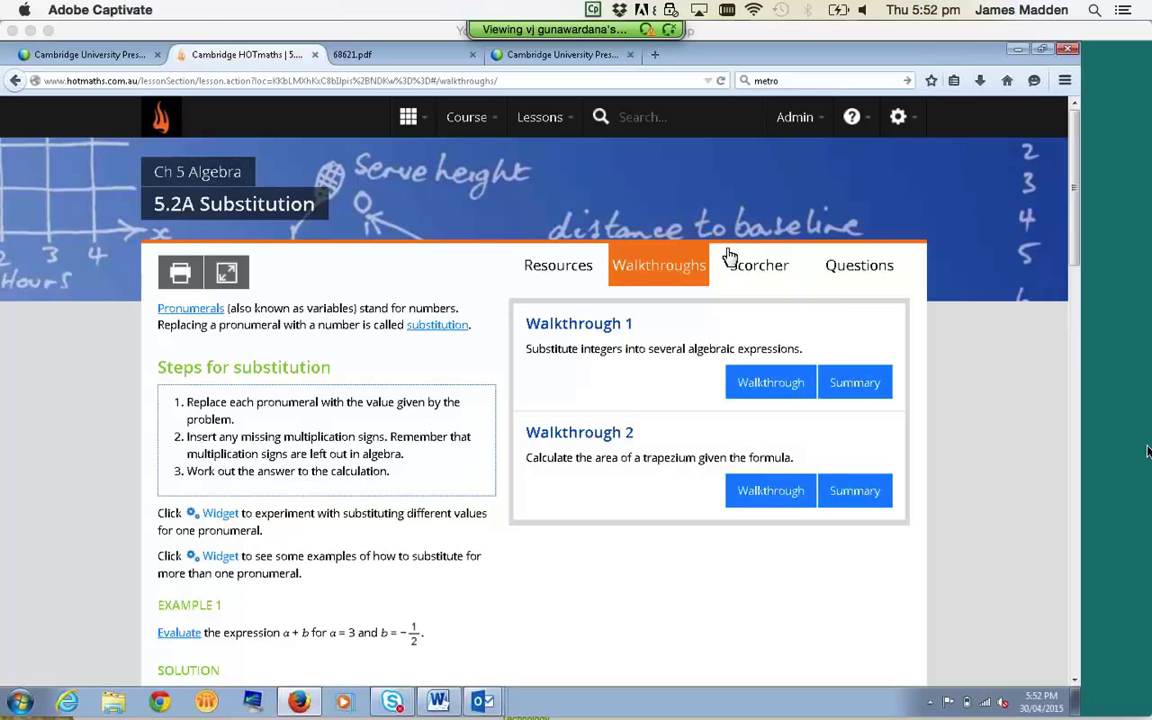
left_click(872, 267)
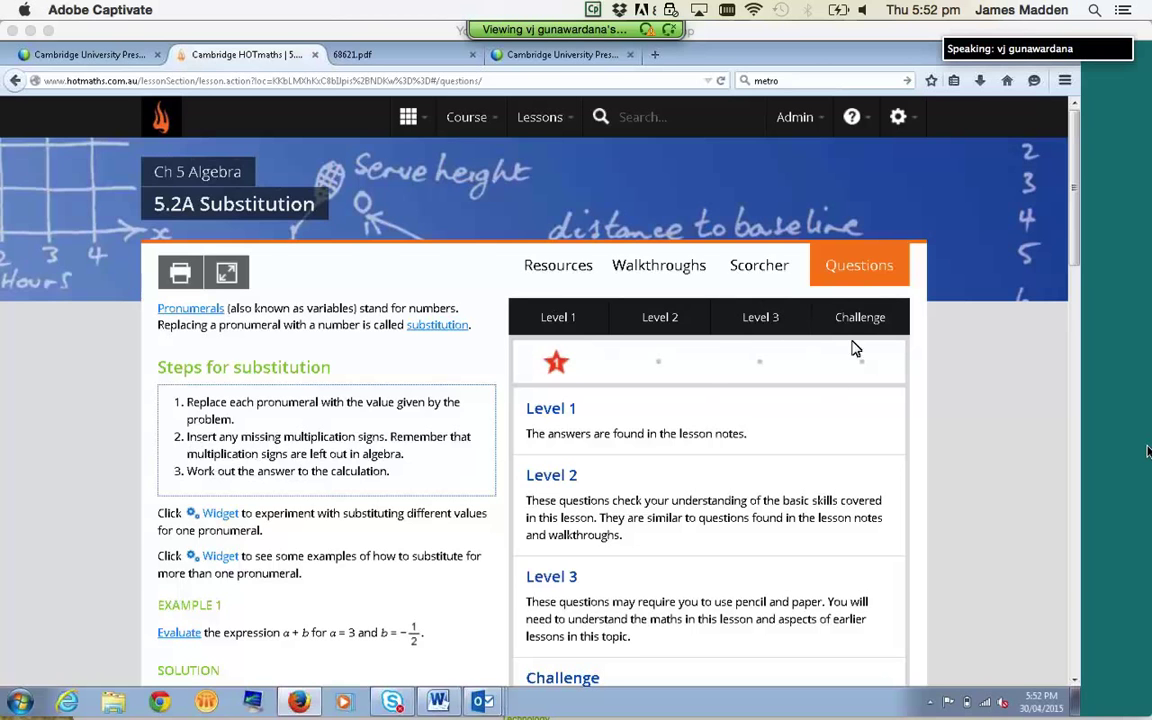
Open Level 2 questions and set View results for to Class, choosing 9 Green
left_click(658, 327)
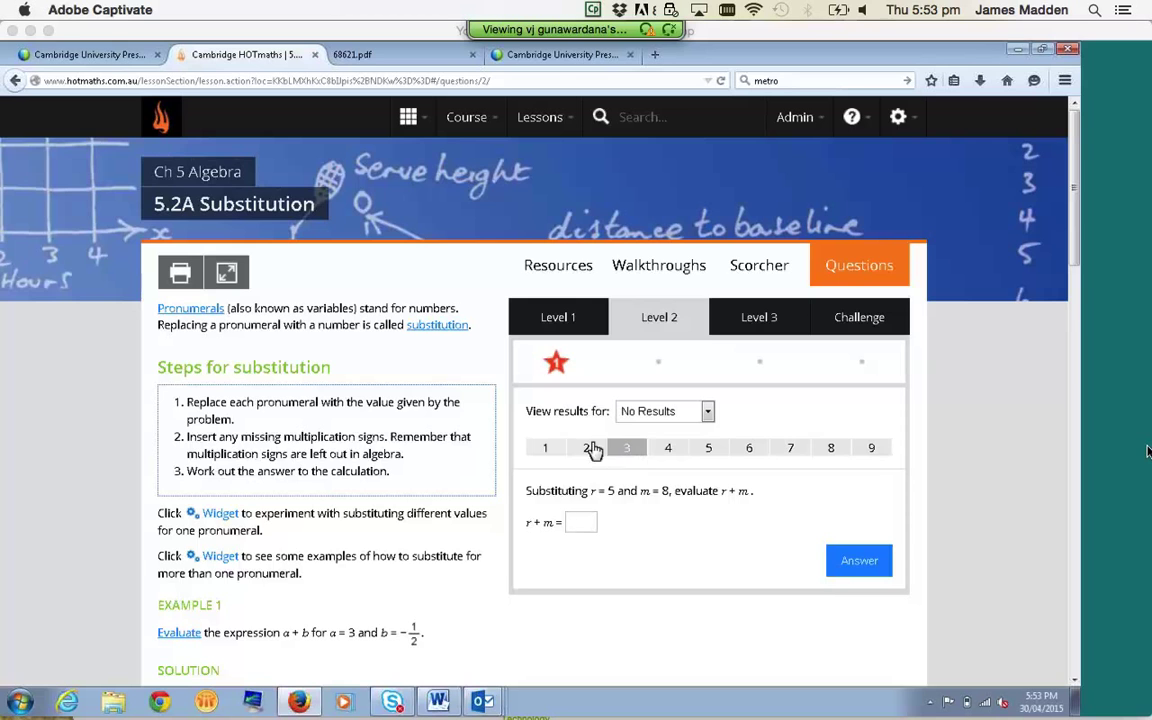
left_click_drag(531, 413, 613, 411)
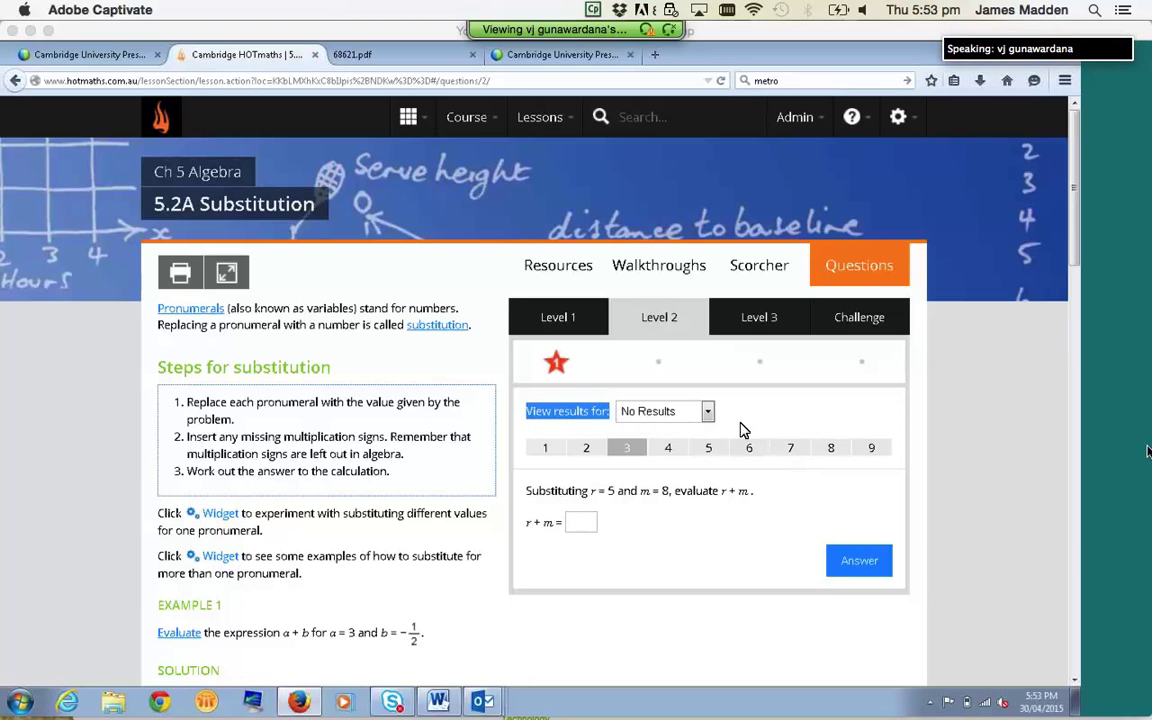
left_click(708, 413)
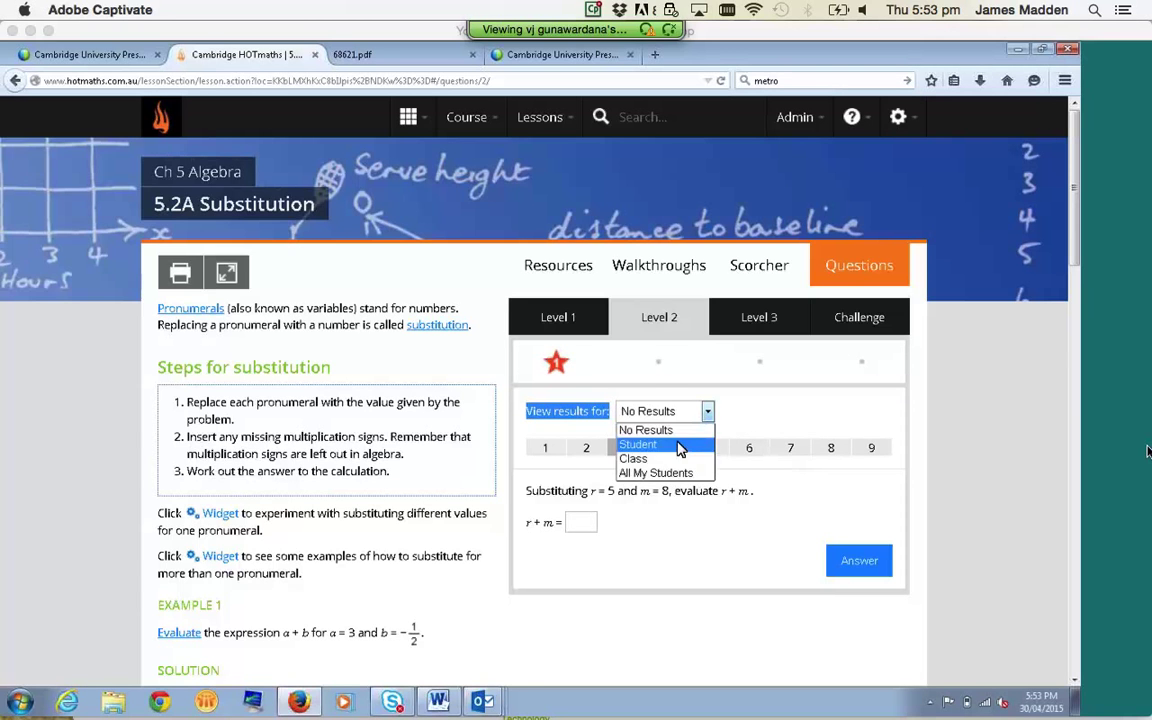
left_click(666, 459)
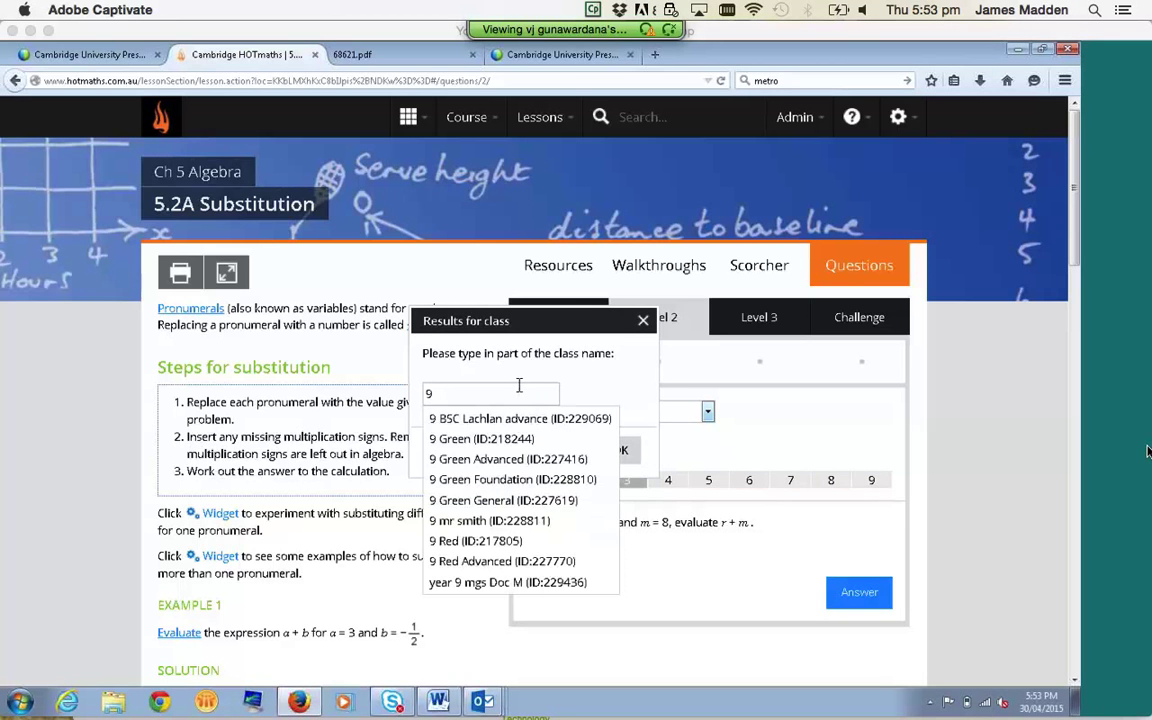
left_click(505, 439)
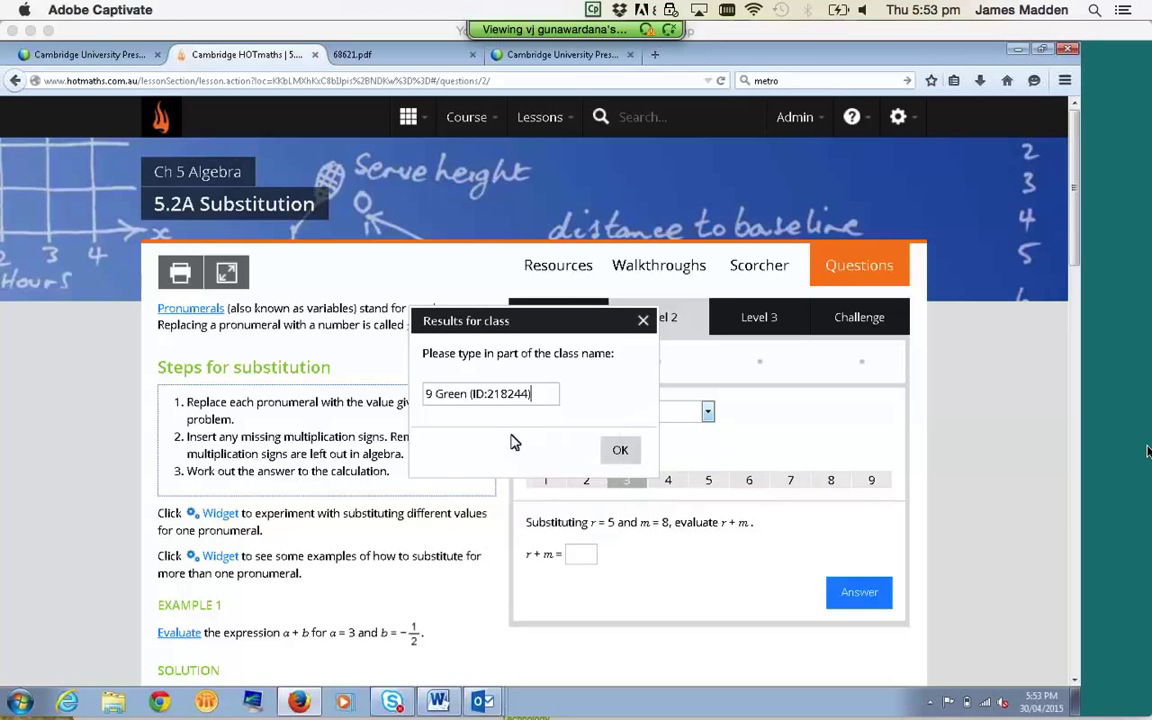
left_click(621, 452)
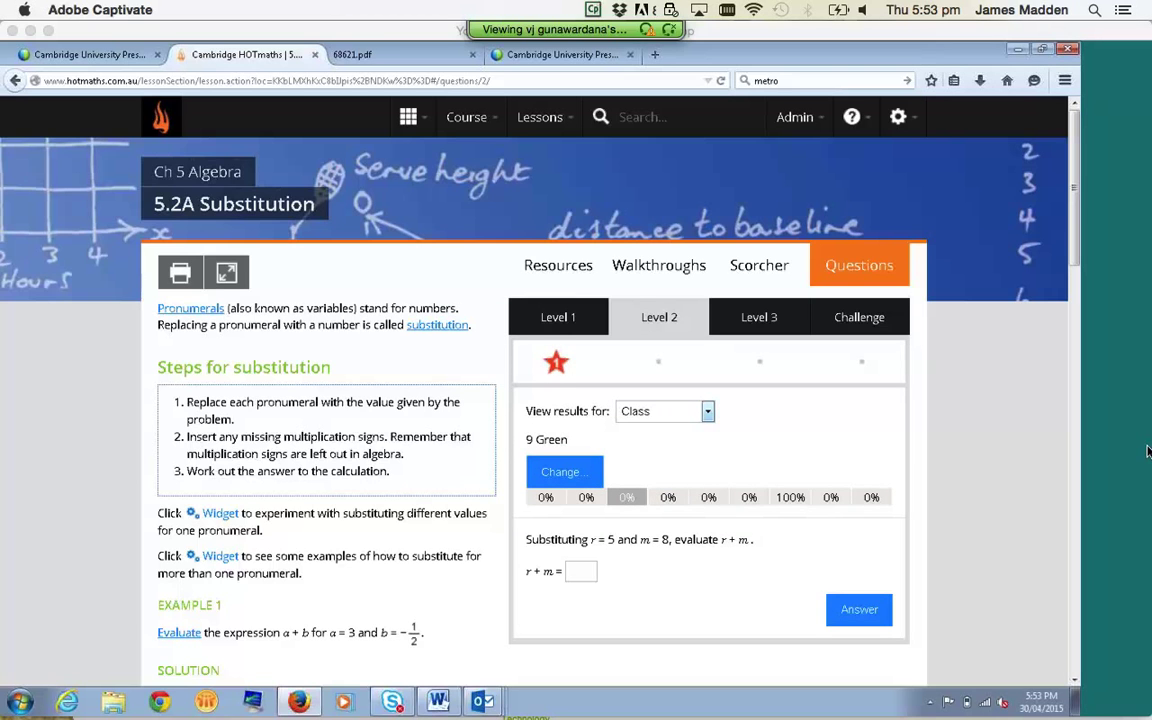
left_click(689, 418)
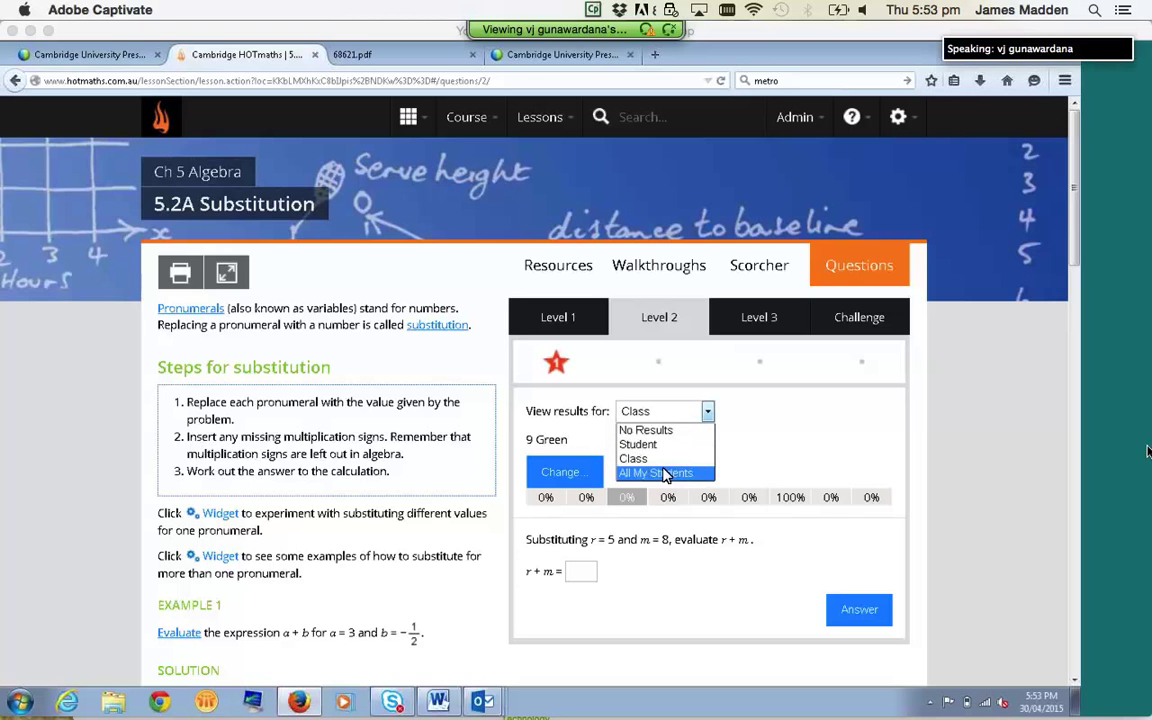
left_click(779, 436)
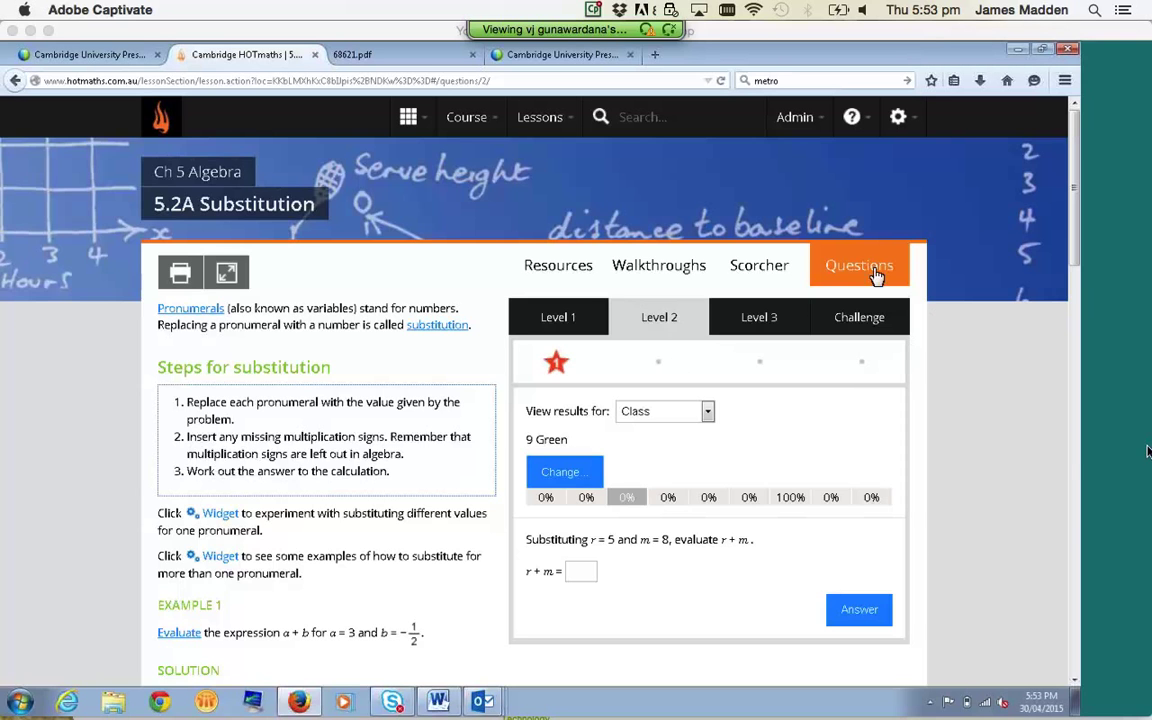
Start a Scorcher round from the Scorcher tab of the substitution lesson
left_click(763, 268)
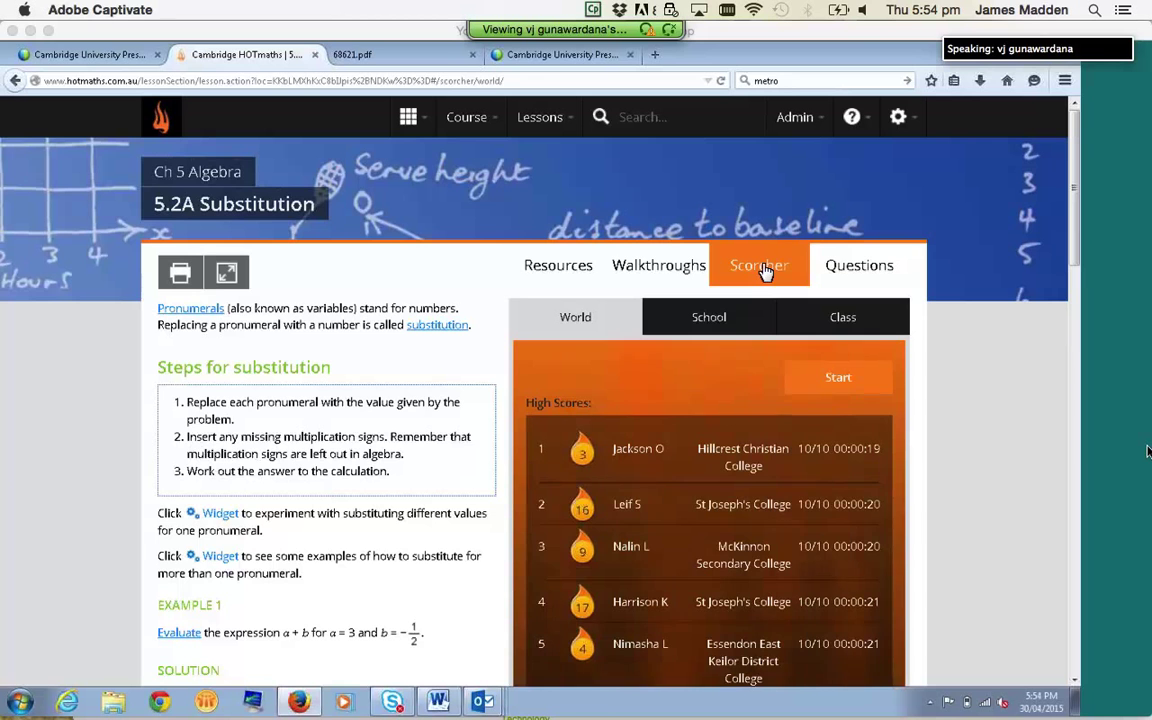
left_click(836, 379)
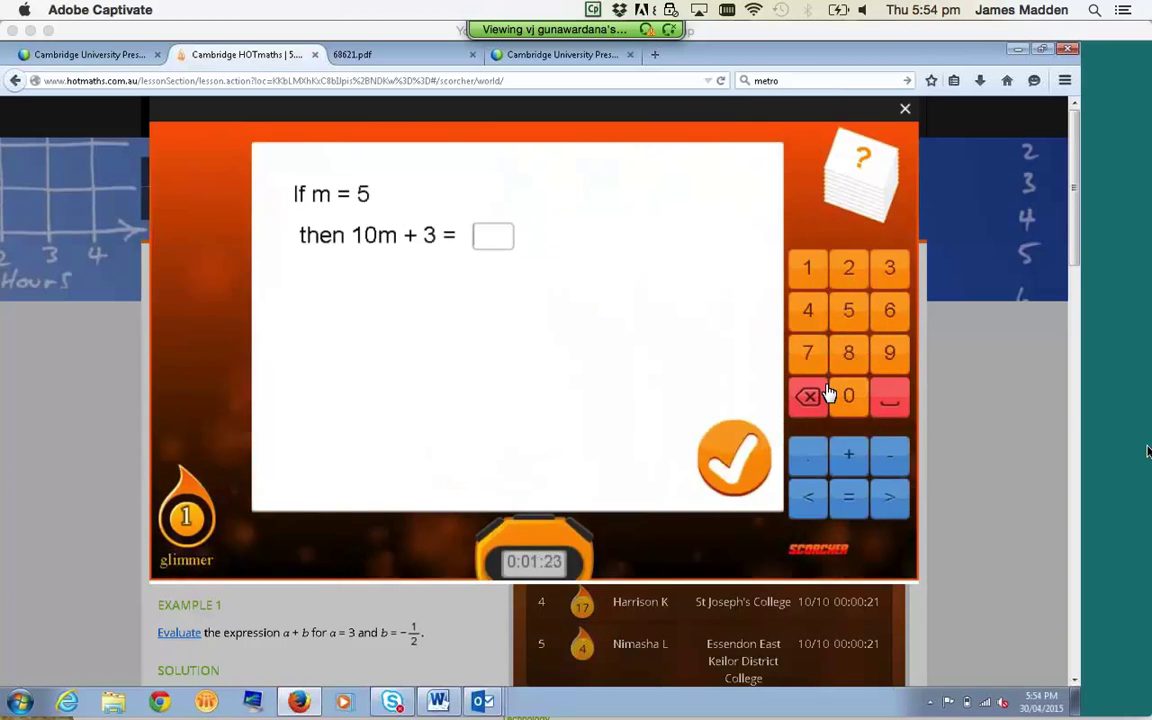
Submit 0 as the answer to all ten Scorcher cards, ending on 0/10
left_click(831, 394)
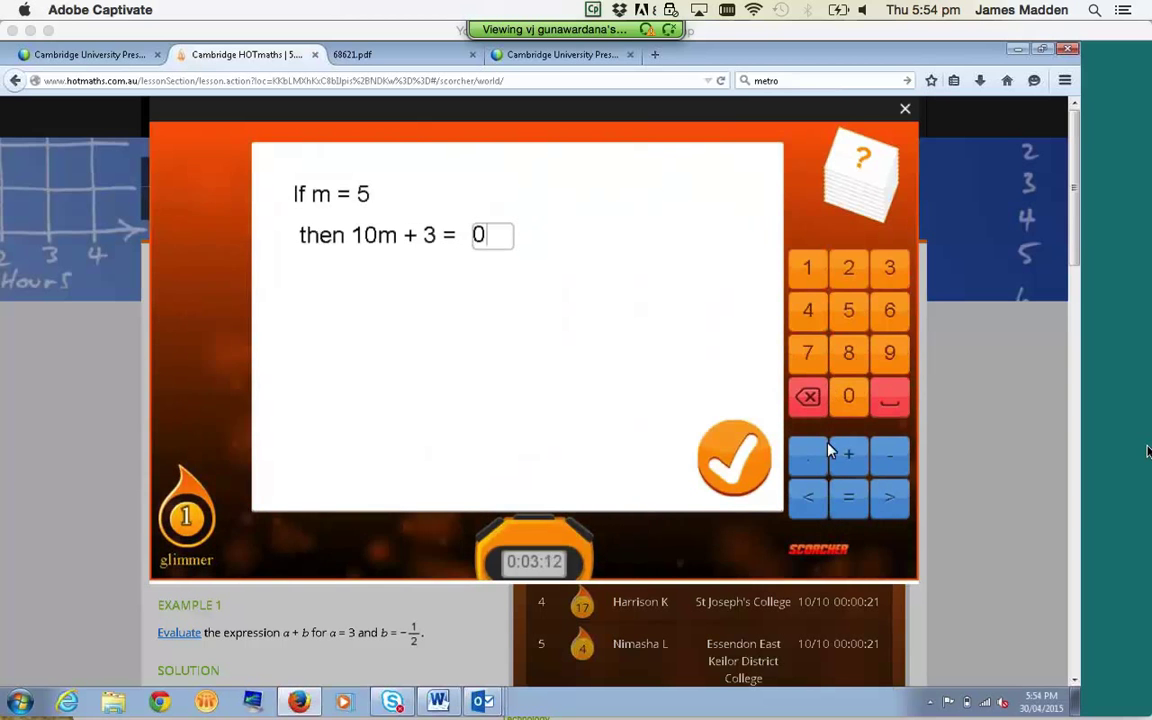
left_click(735, 463)
left_click(735, 463)
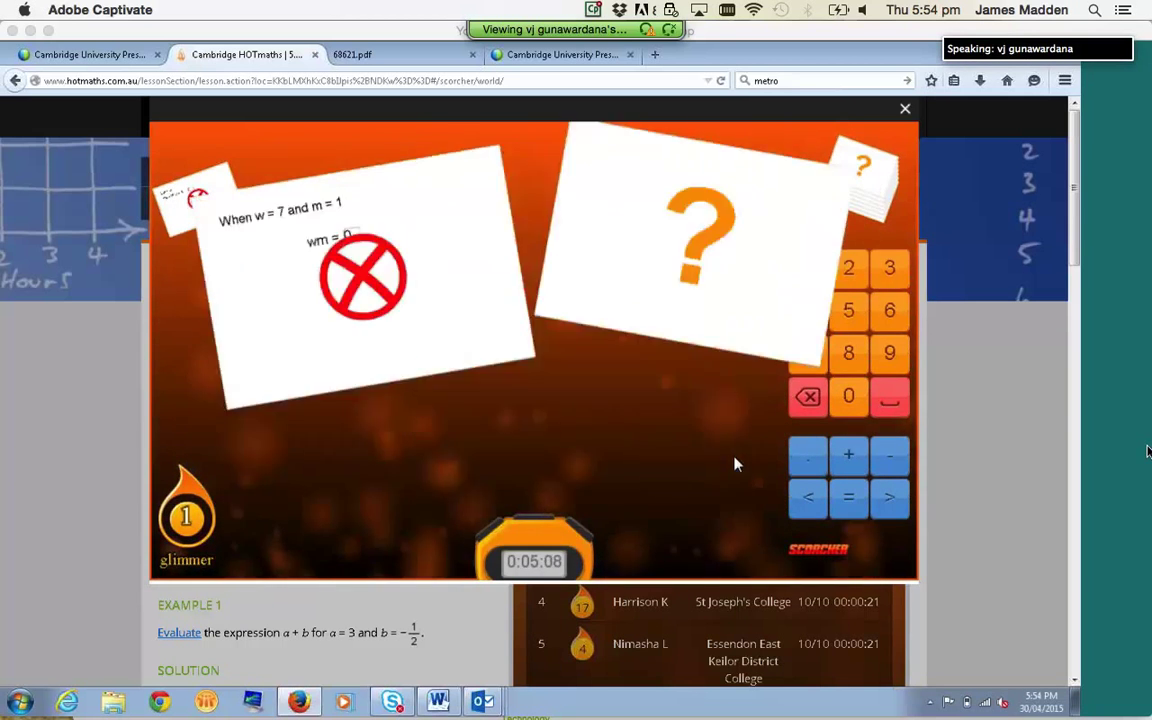
left_click(735, 463)
left_click(735, 463)
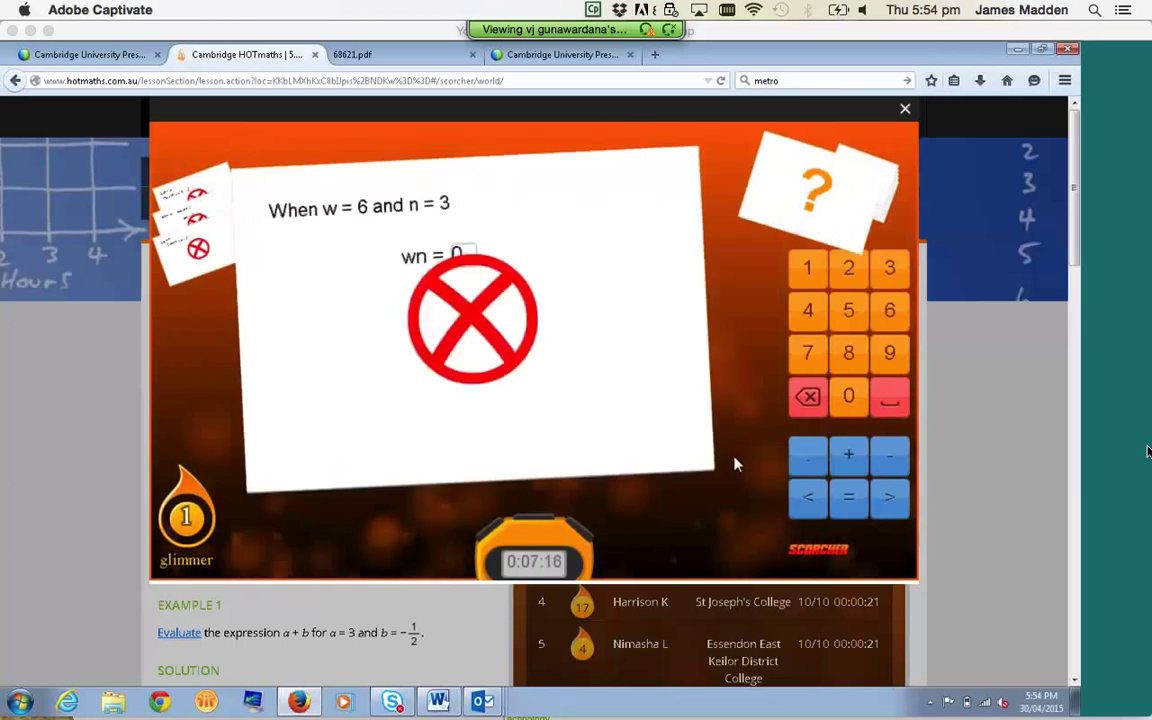
left_click(735, 463)
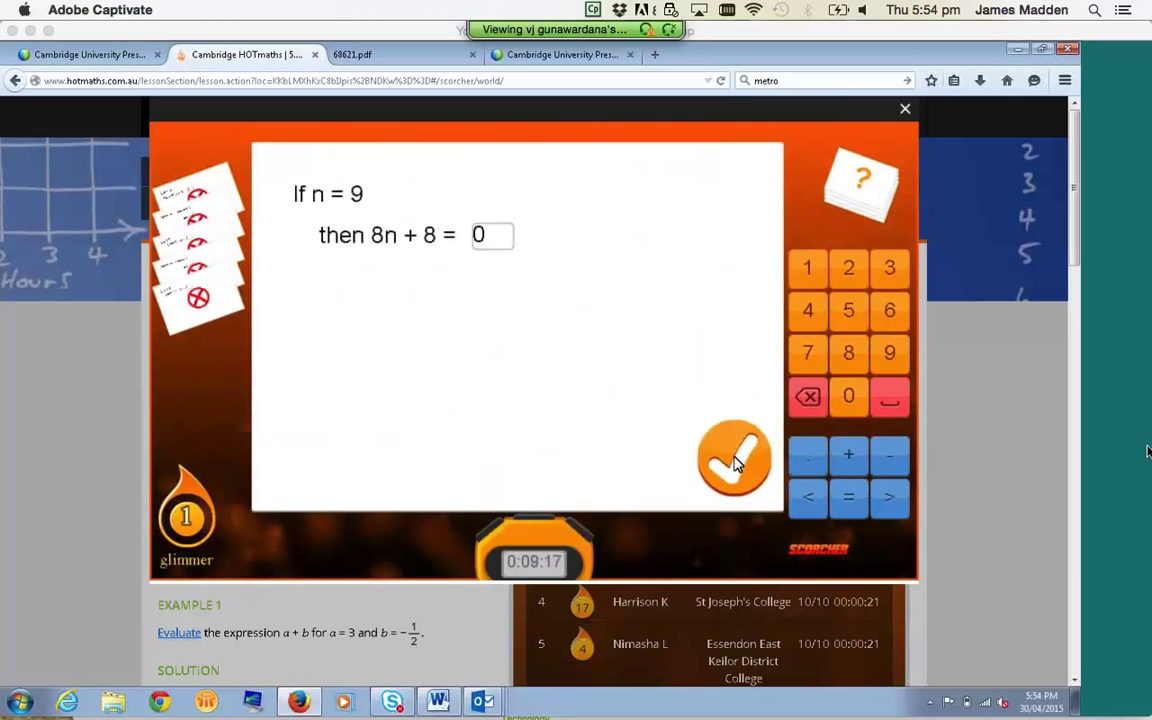
left_click(735, 463)
left_click(735, 463)
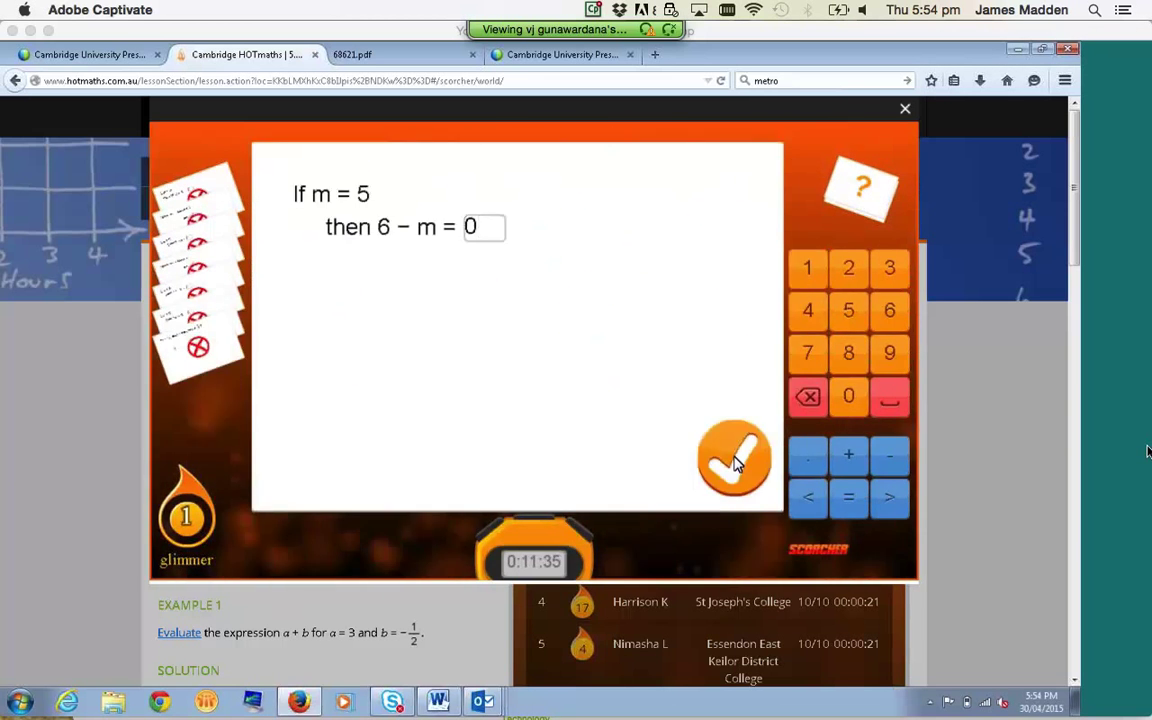
left_click(735, 463)
left_click(735, 463)
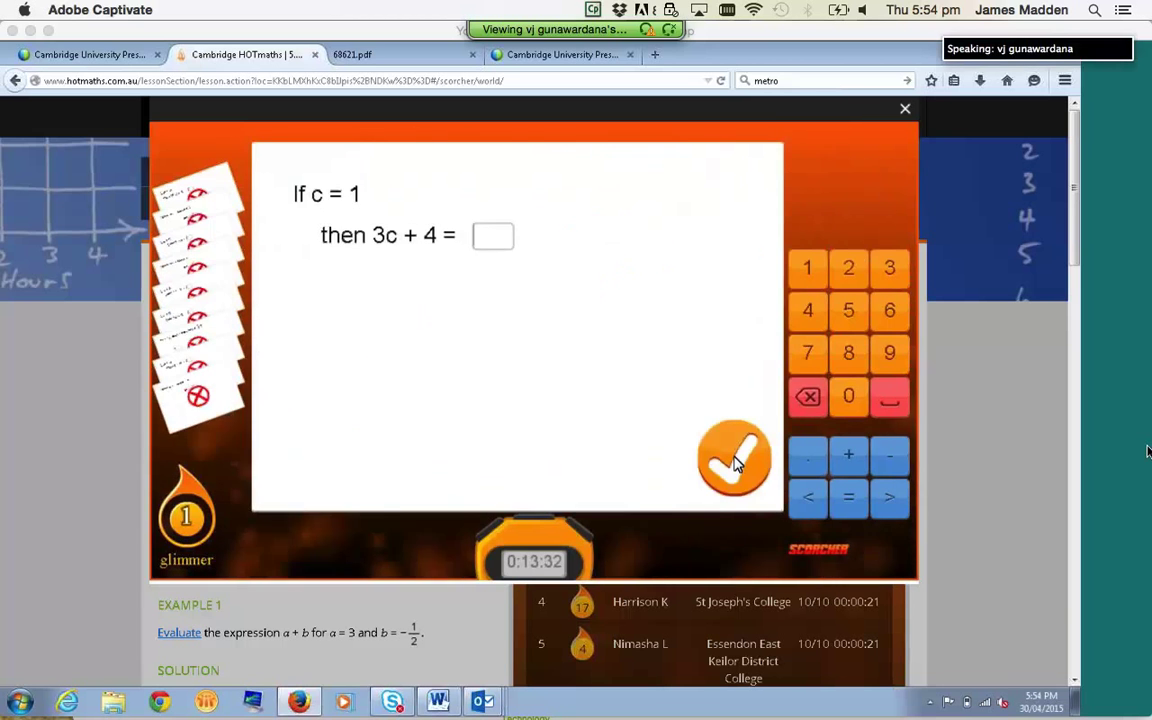
left_click(735, 463)
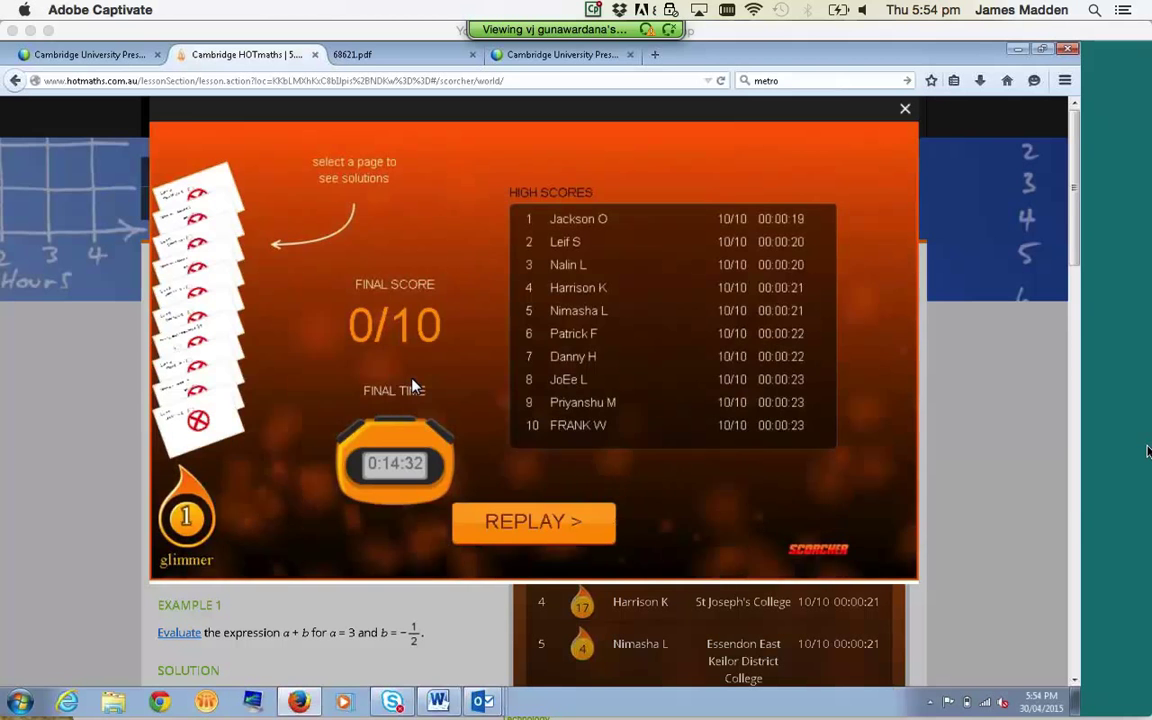
View the worked solution for the 10 − w card, then close the Scorcher overlay
left_click(207, 285)
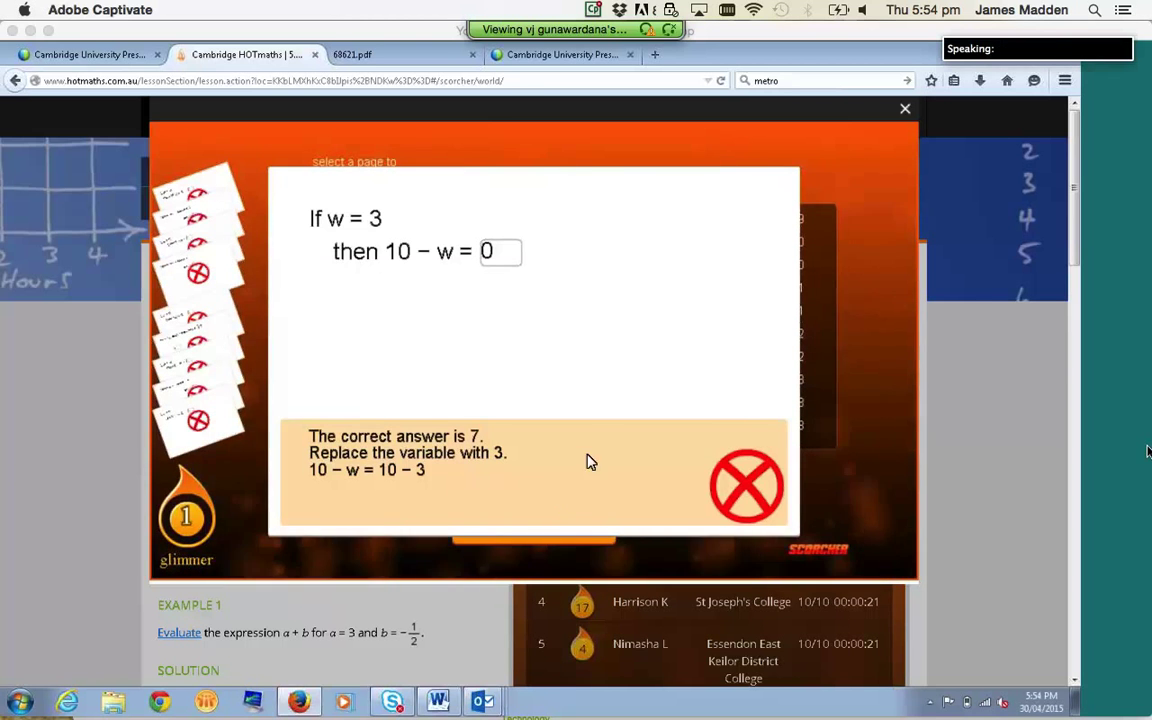
left_click(905, 112)
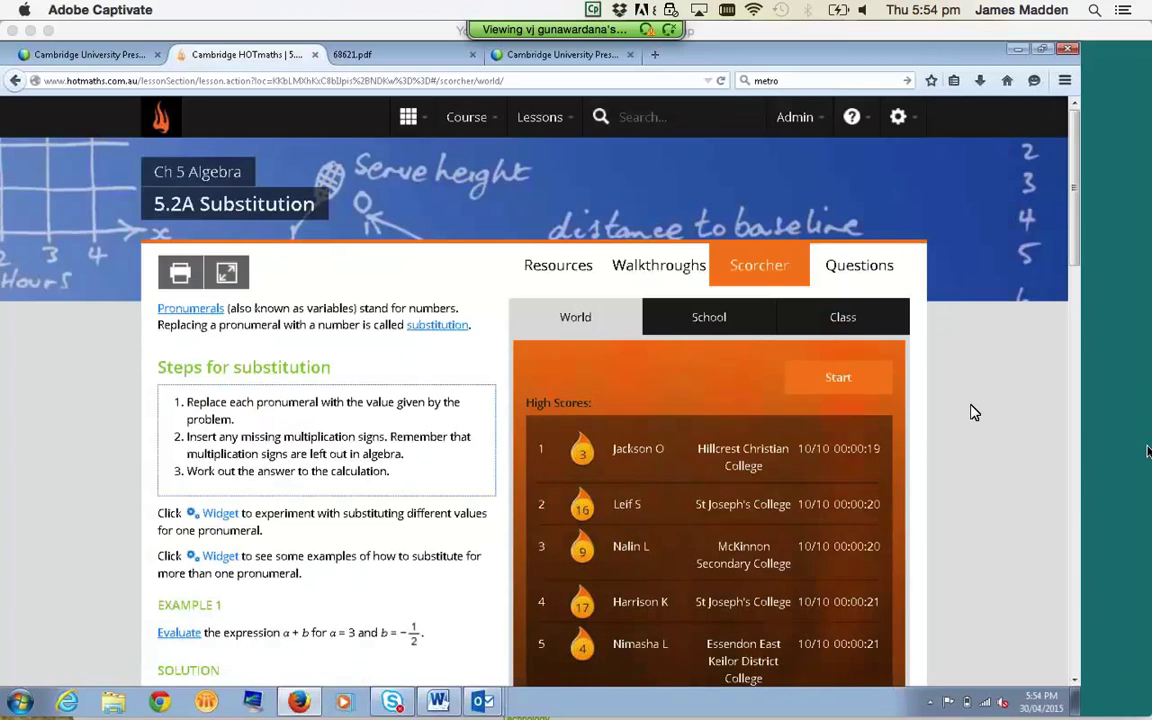
Return to the Questions tab, show Level 3, and bring up the apps list
left_click(855, 272)
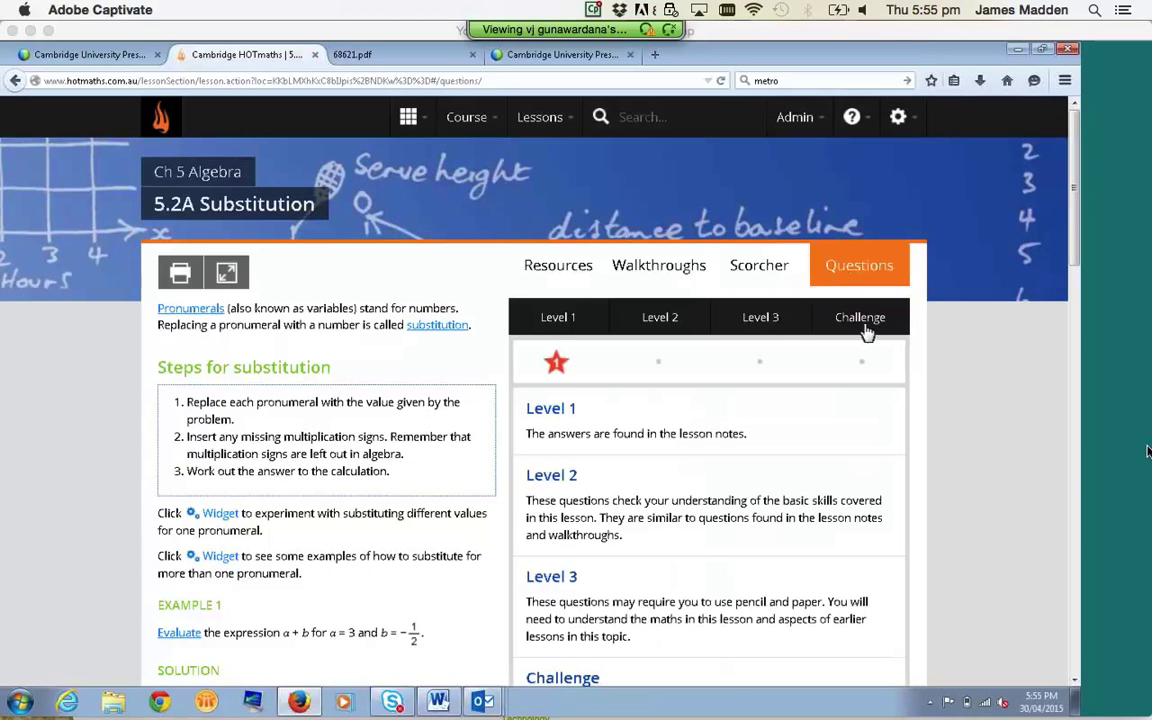
left_click(772, 328)
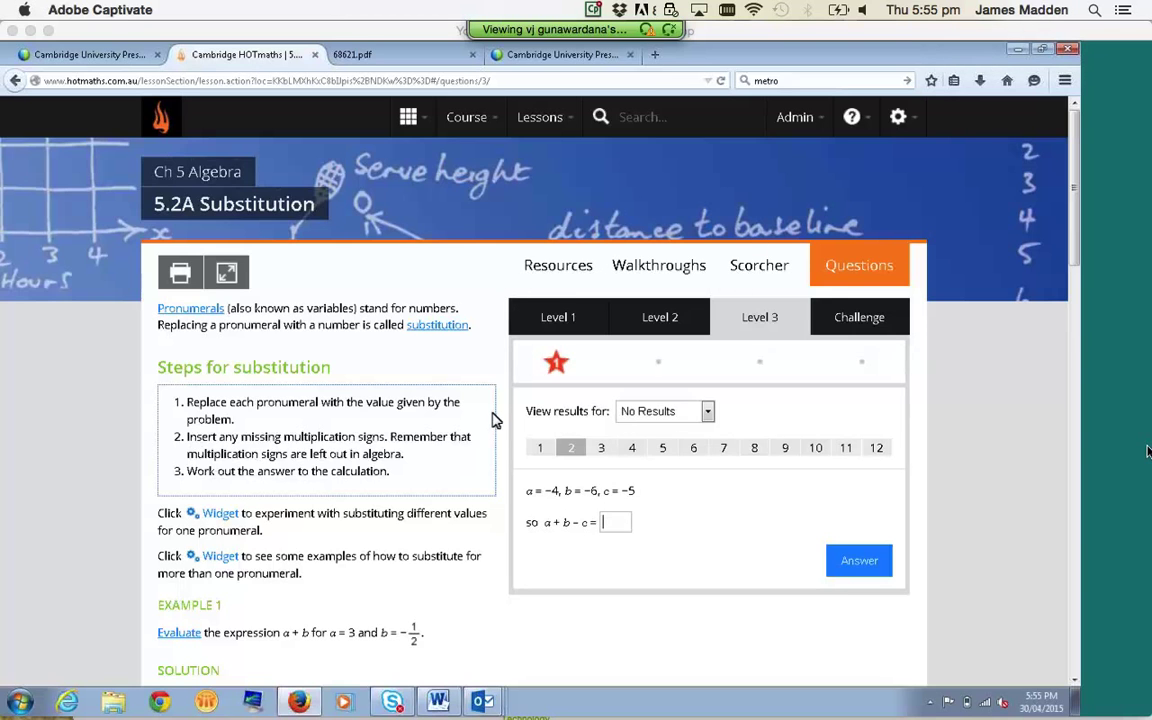
left_click(410, 120)
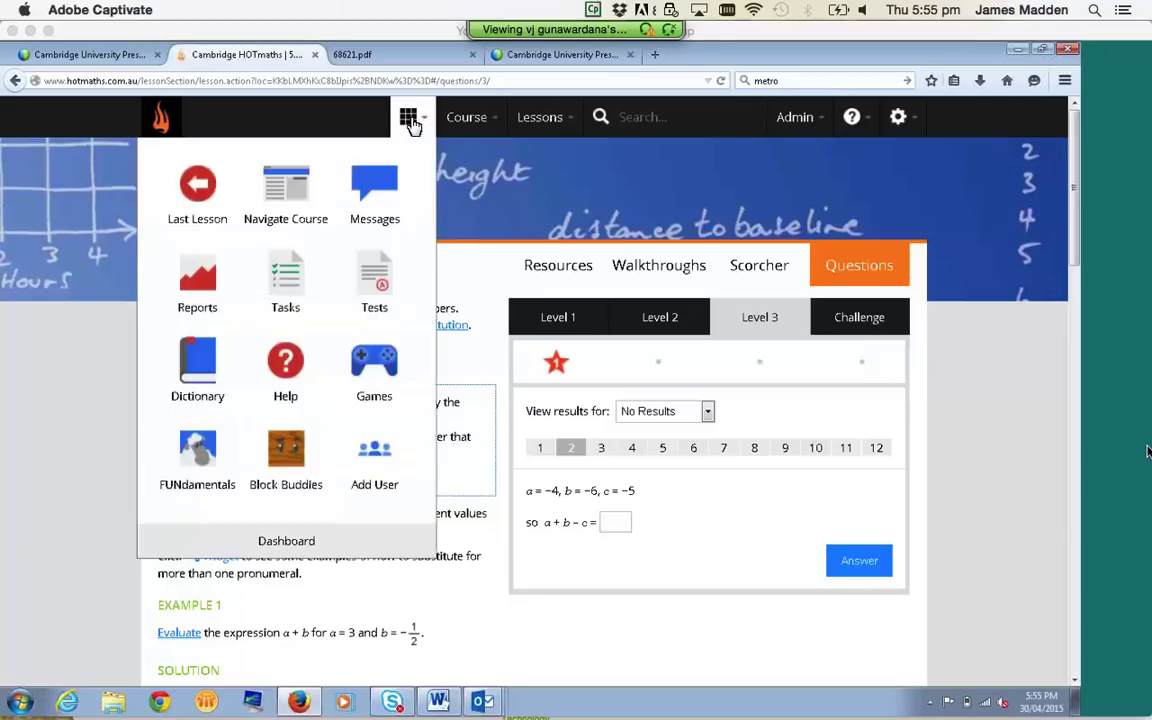
Go to the Dashboard, then choose Admin > Manage classes
left_click(271, 545)
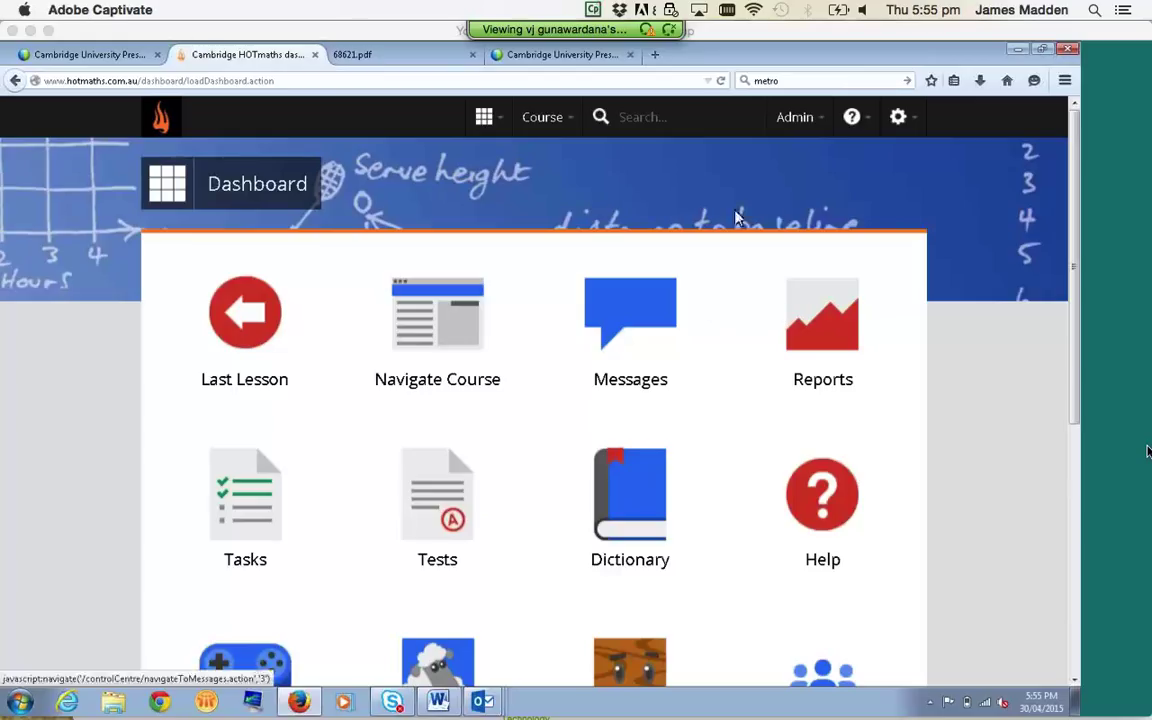
left_click(799, 122)
left_click(718, 156)
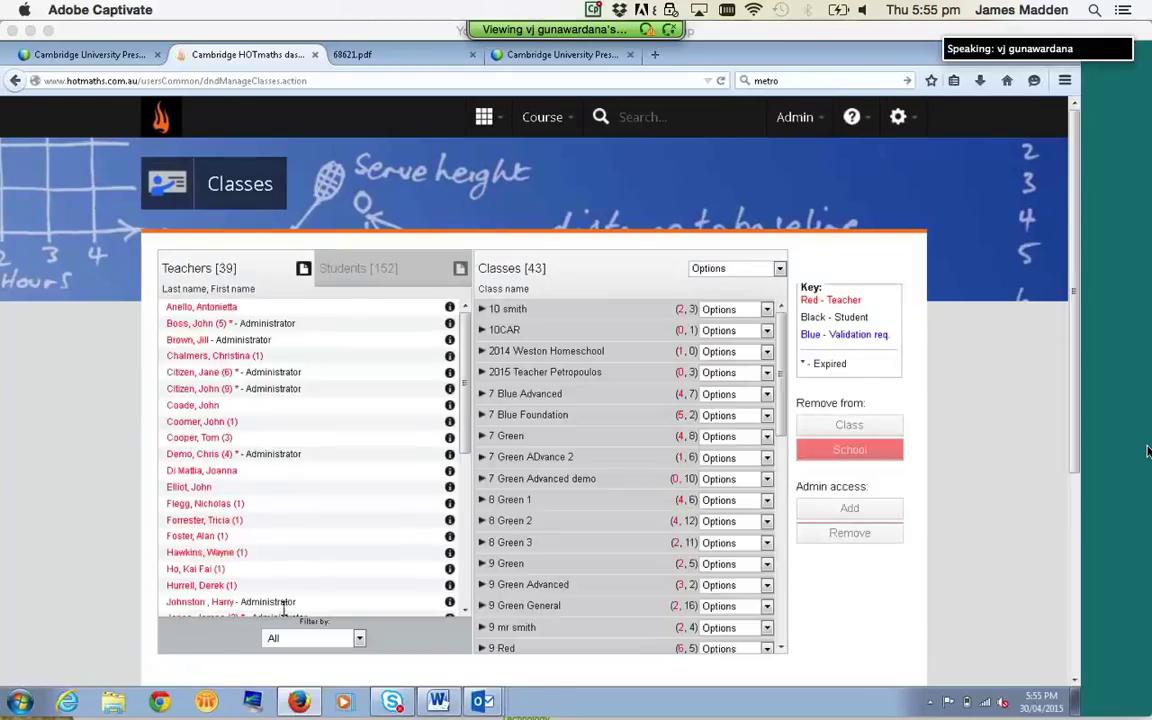
left_click(368, 272)
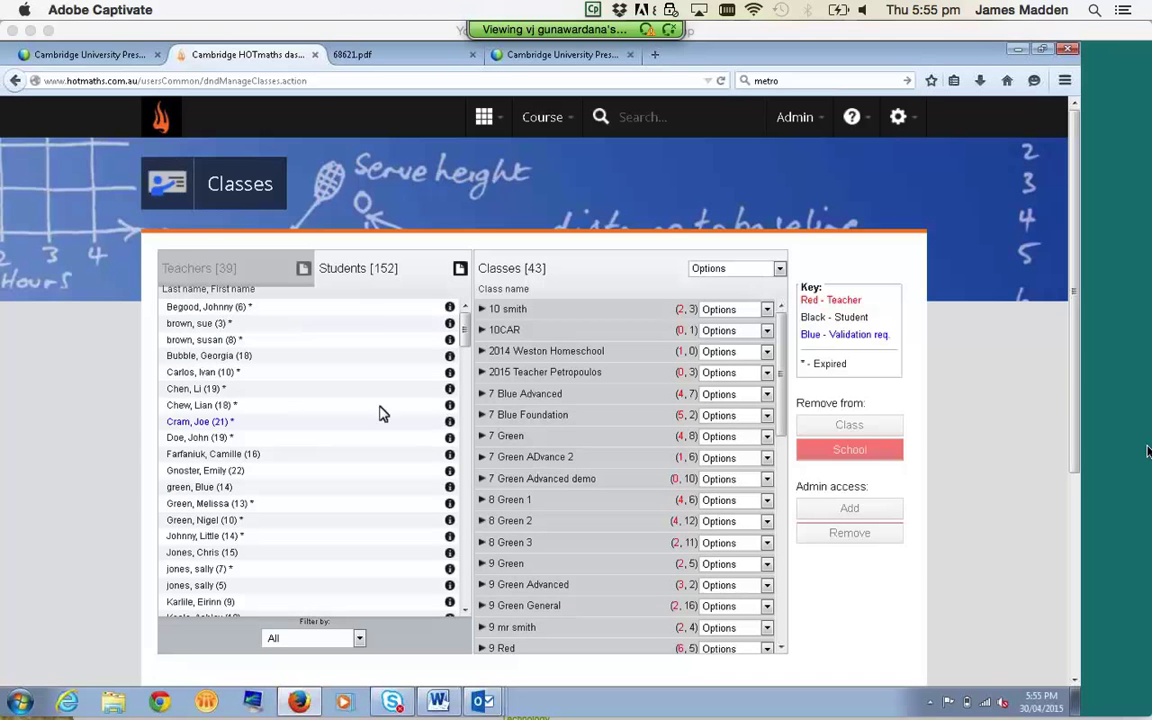
left_click(314, 409)
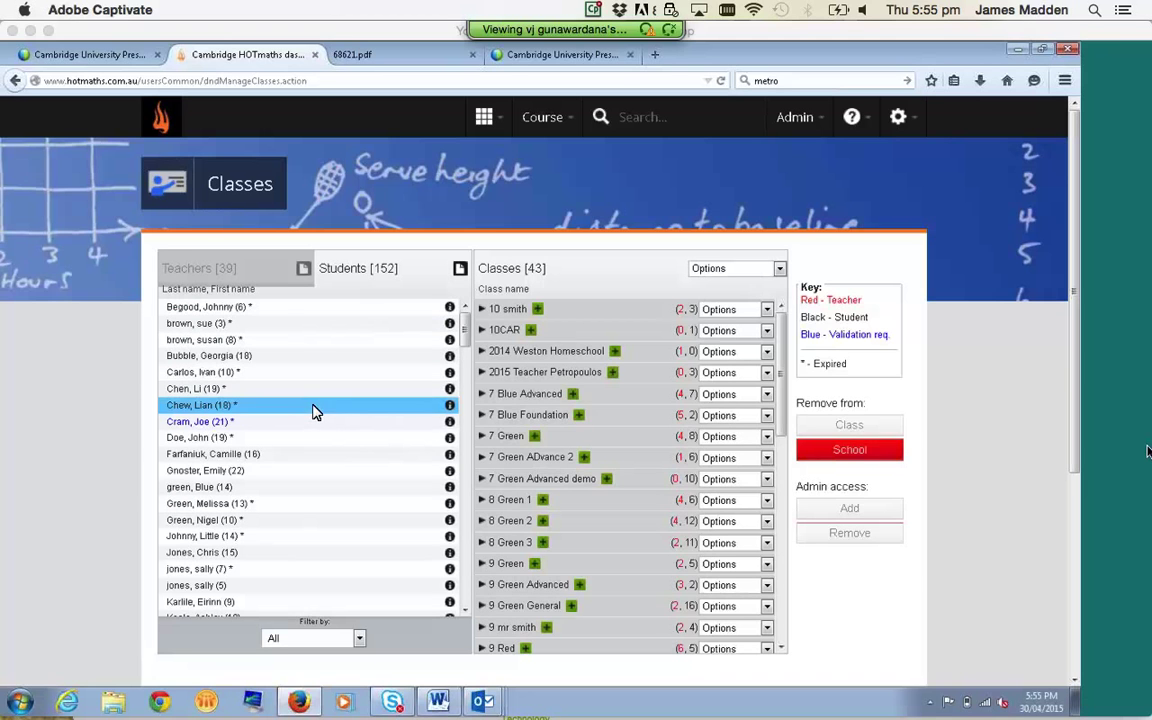
left_click(450, 407)
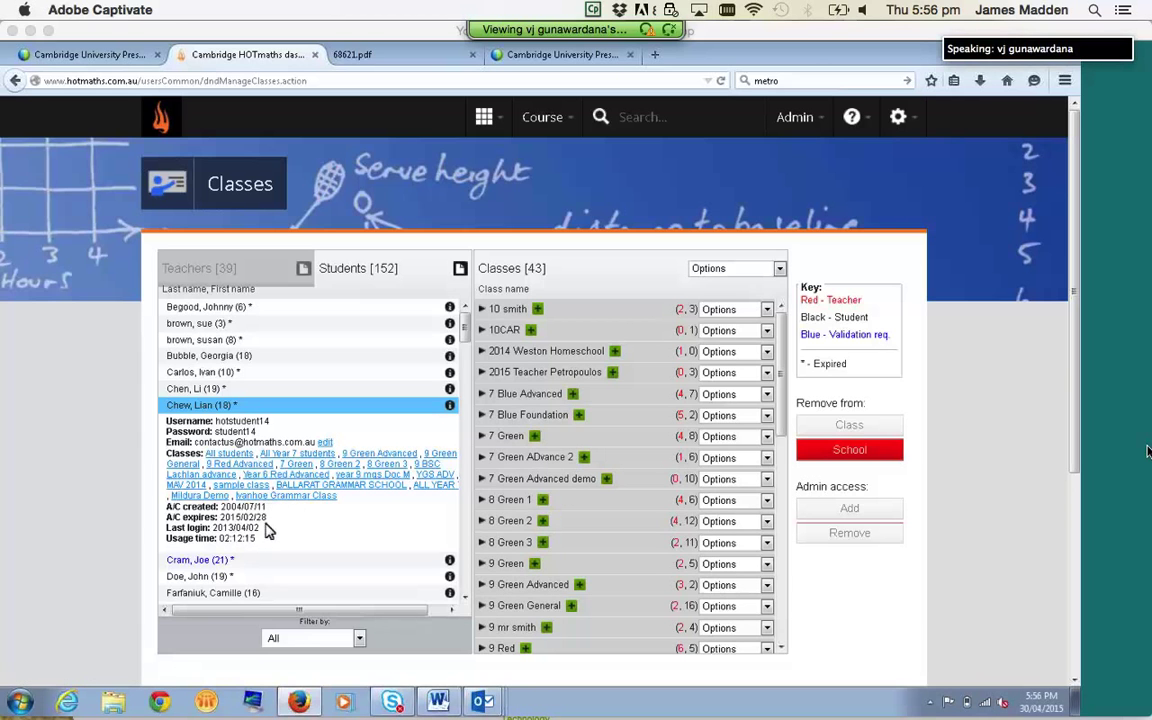
left_click(270, 278)
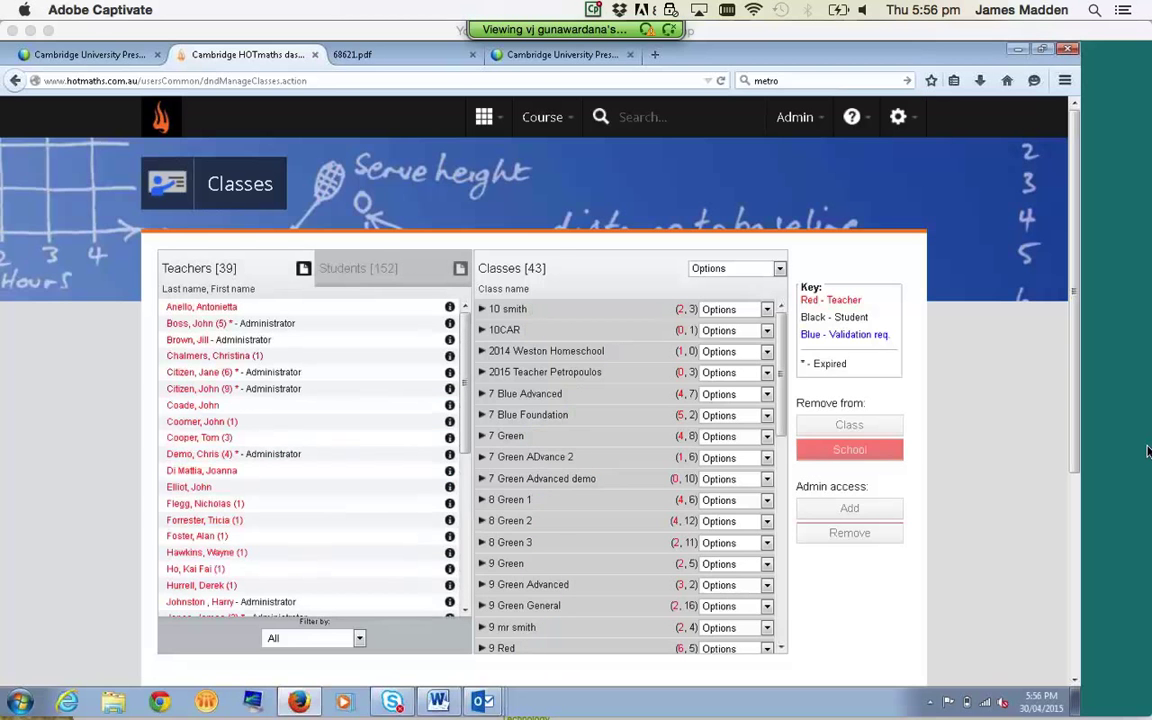
Export the teacher list as a PDF, review it, then dismiss the Export Format dialog
left_click(303, 270)
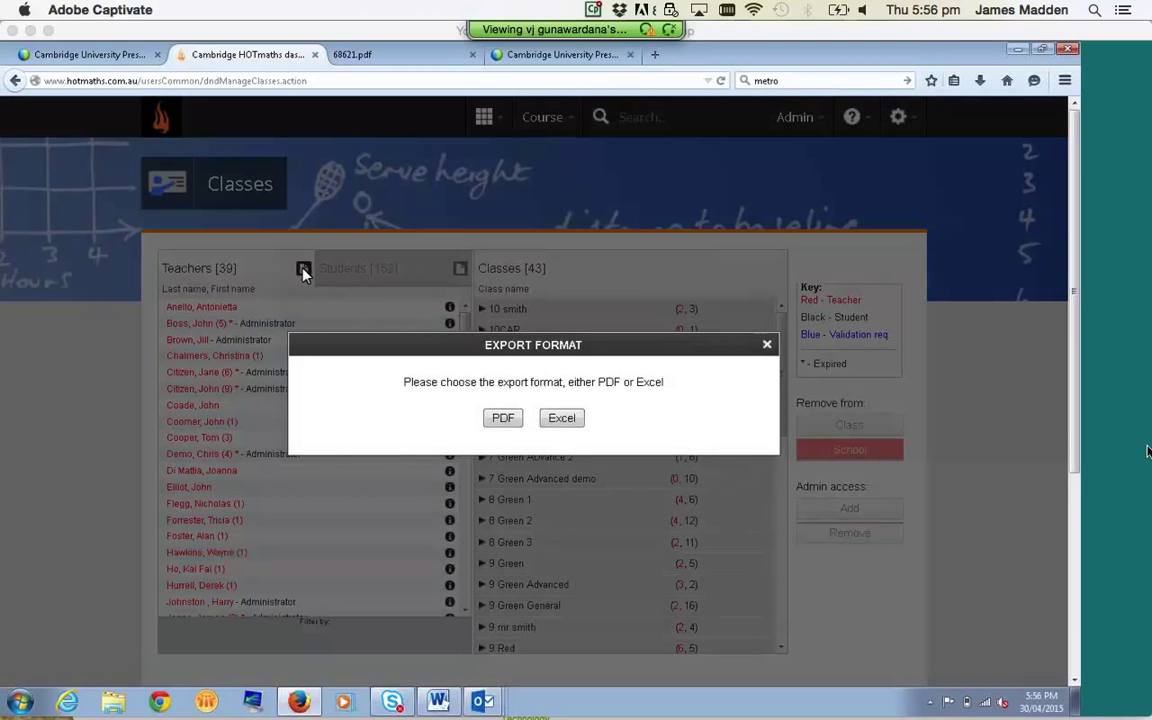
left_click(505, 424)
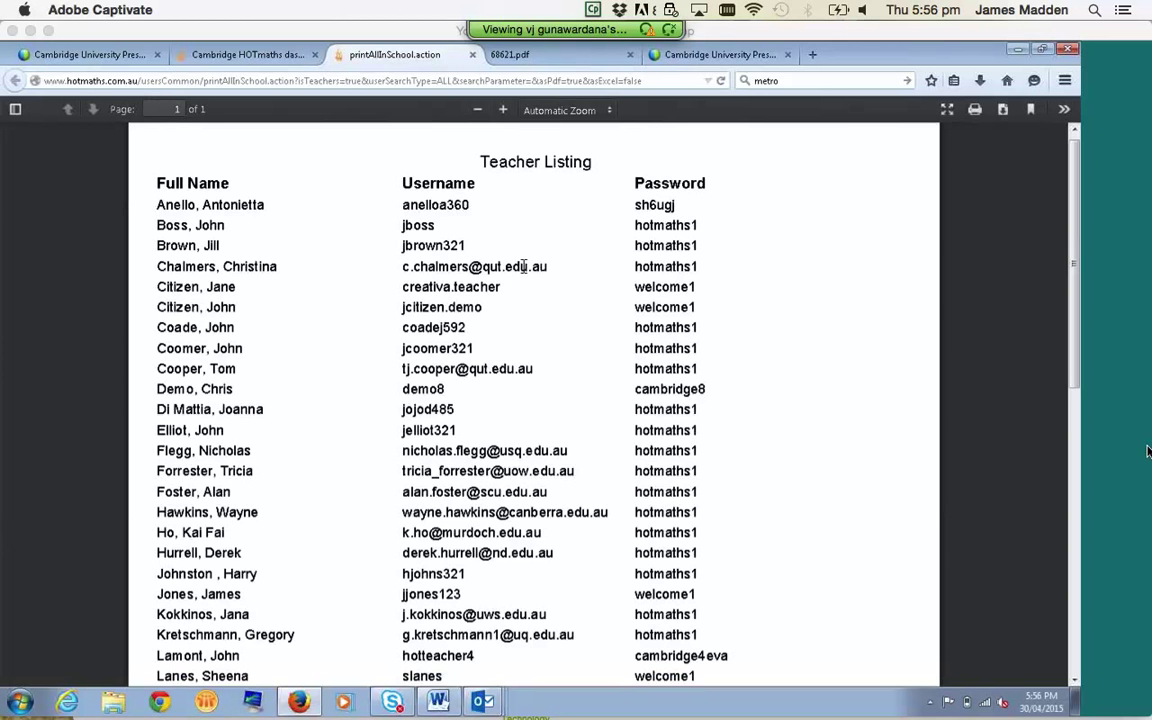
scroll(585, 263, "down", 1)
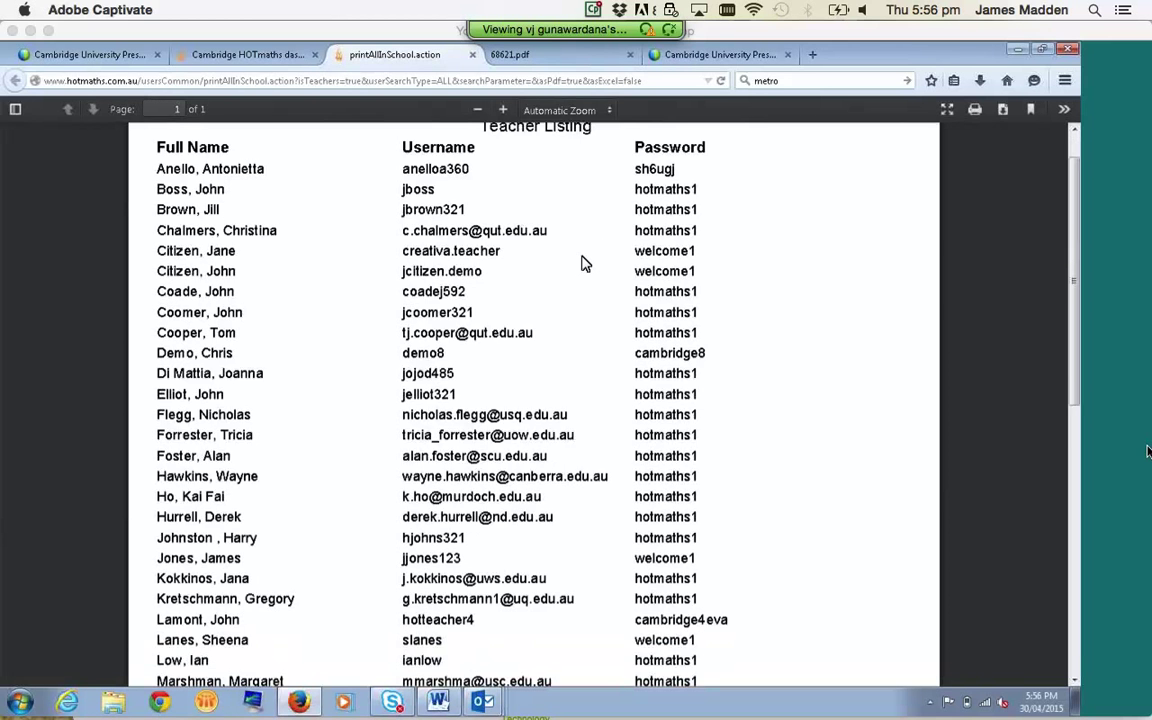
scroll(585, 263, "down", 10)
scroll(584, 260, "up", 10)
key("ctrl+shift+Tab")
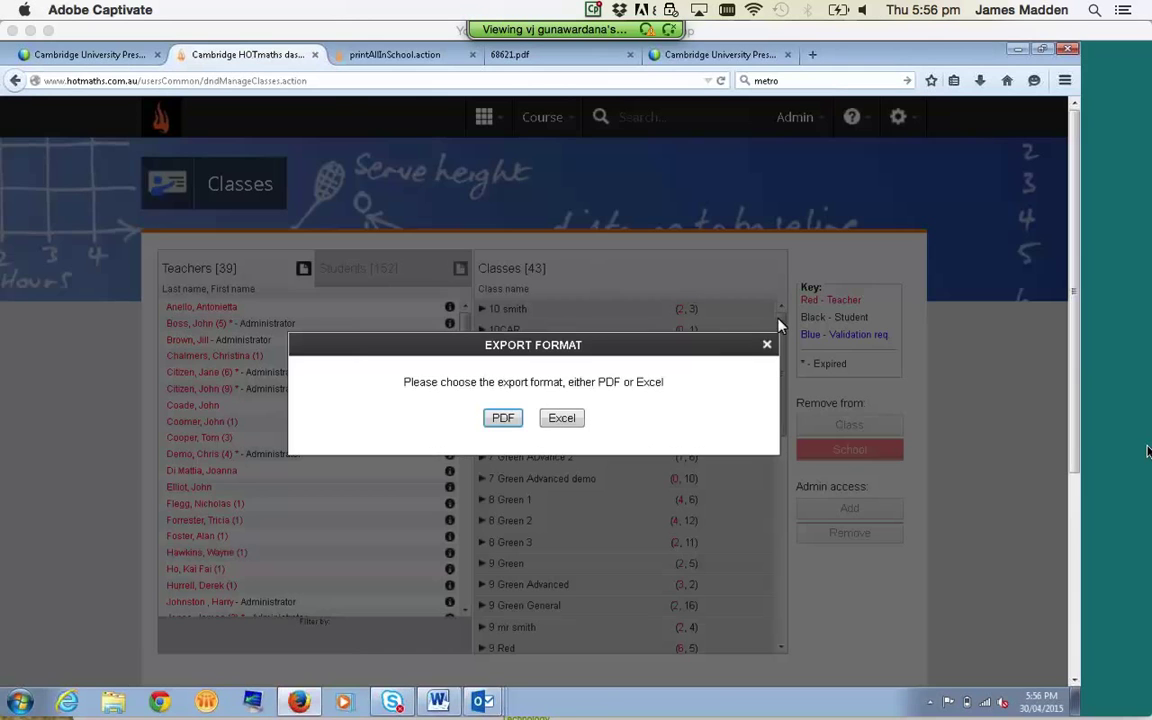
left_click(767, 346)
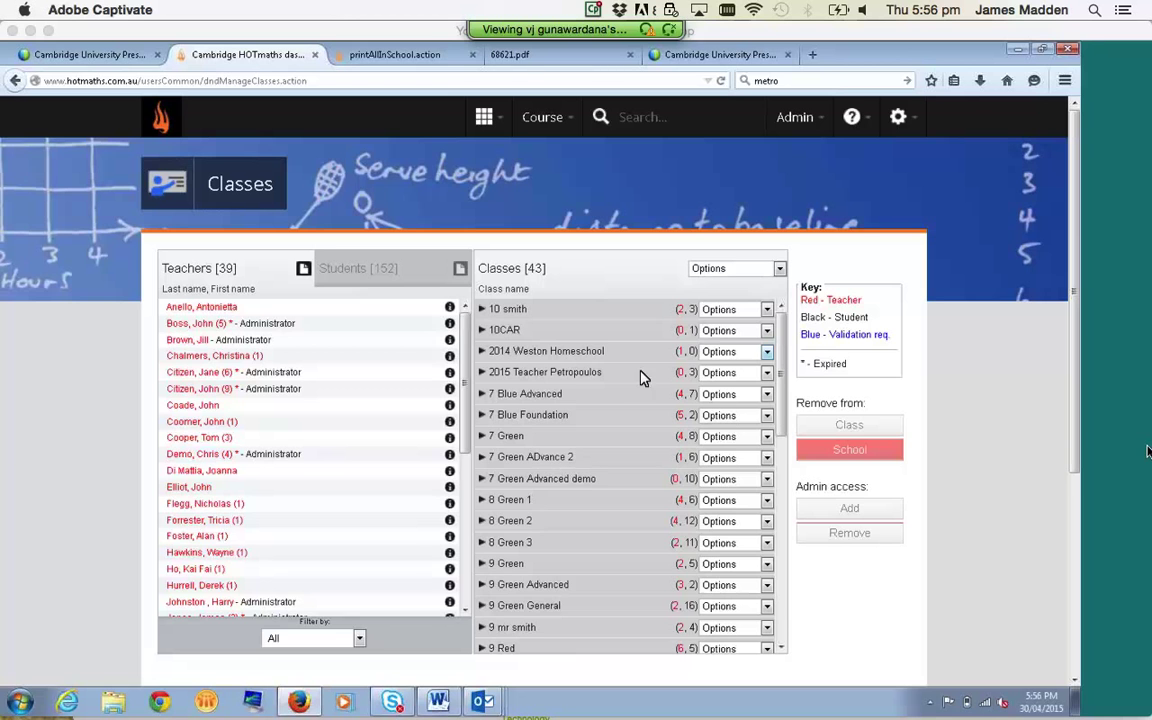
Create a class named 'WA WEBINAR' with term year 8 via Options > Create a class
left_click(775, 268)
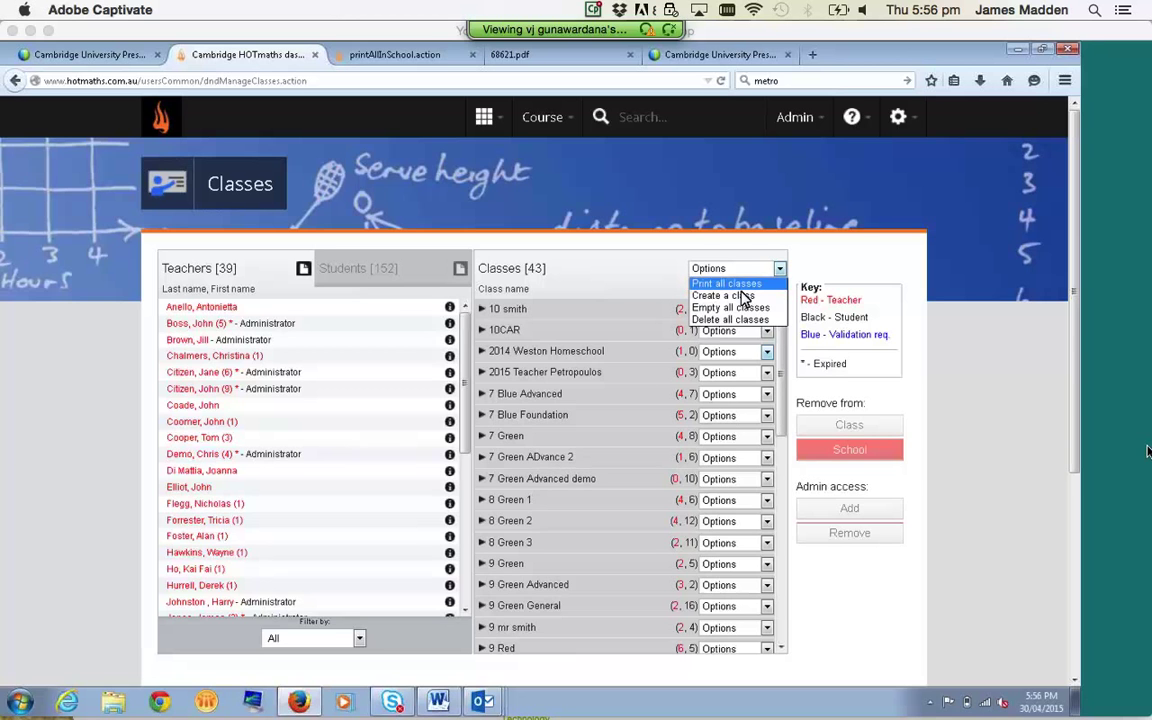
left_click(742, 298)
type("WA WE")
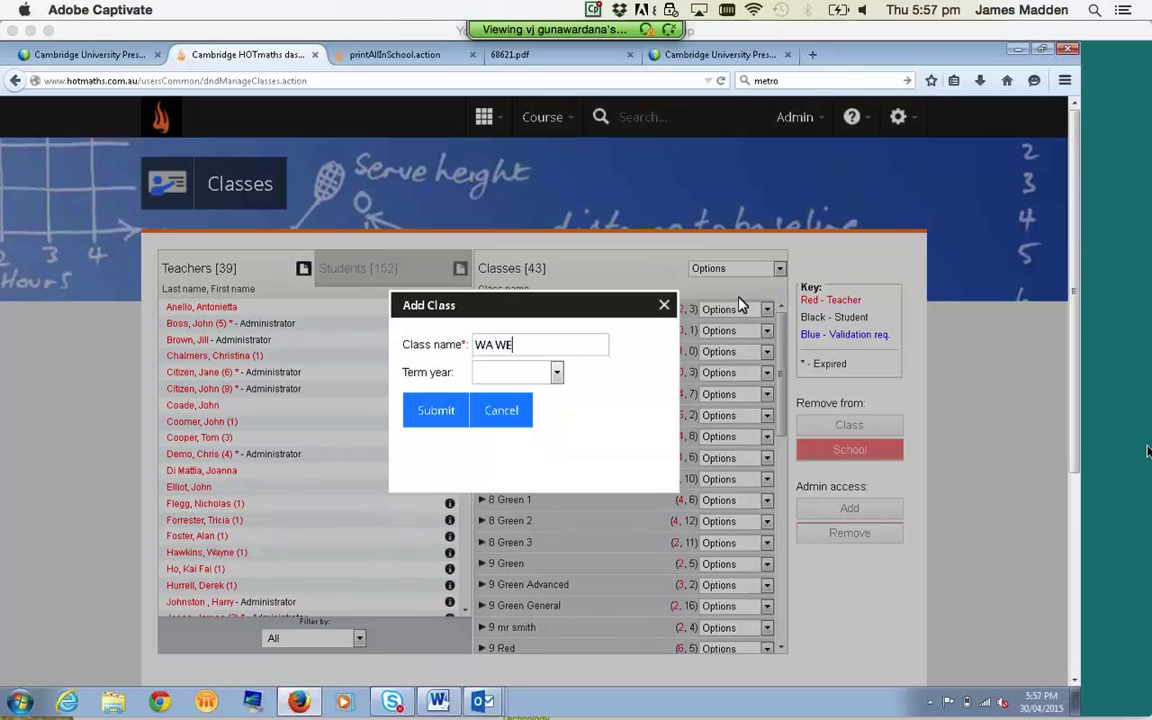
type("BINAR")
left_click(556, 373)
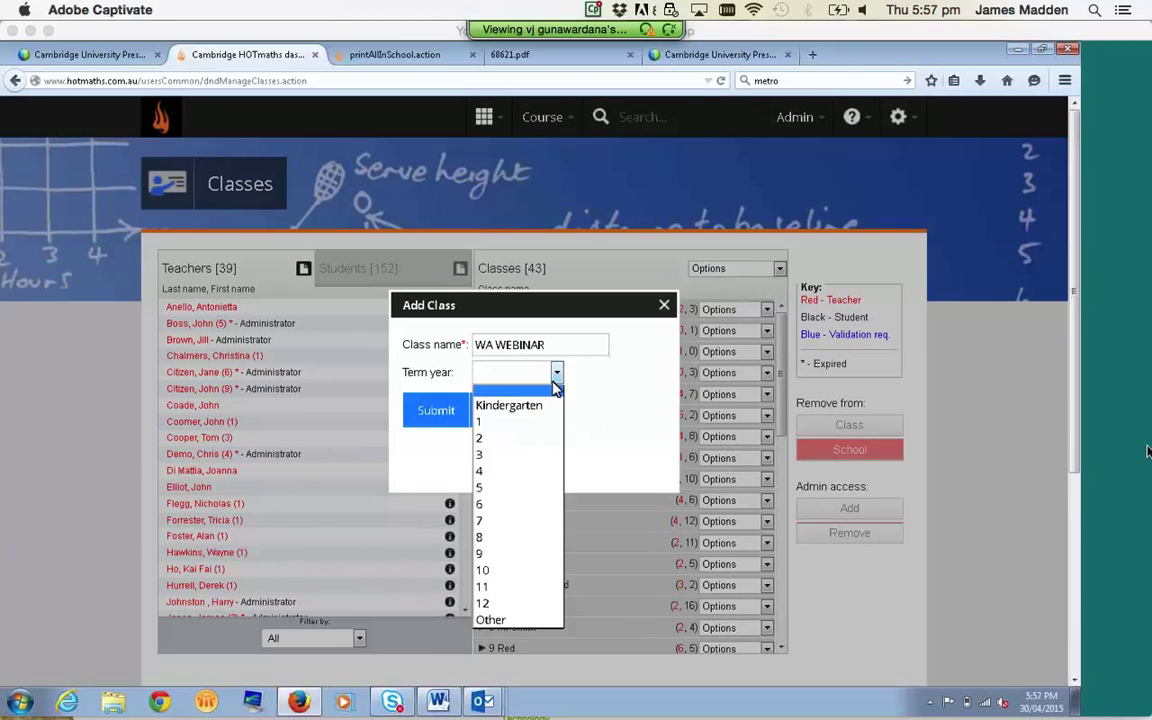
left_click(504, 537)
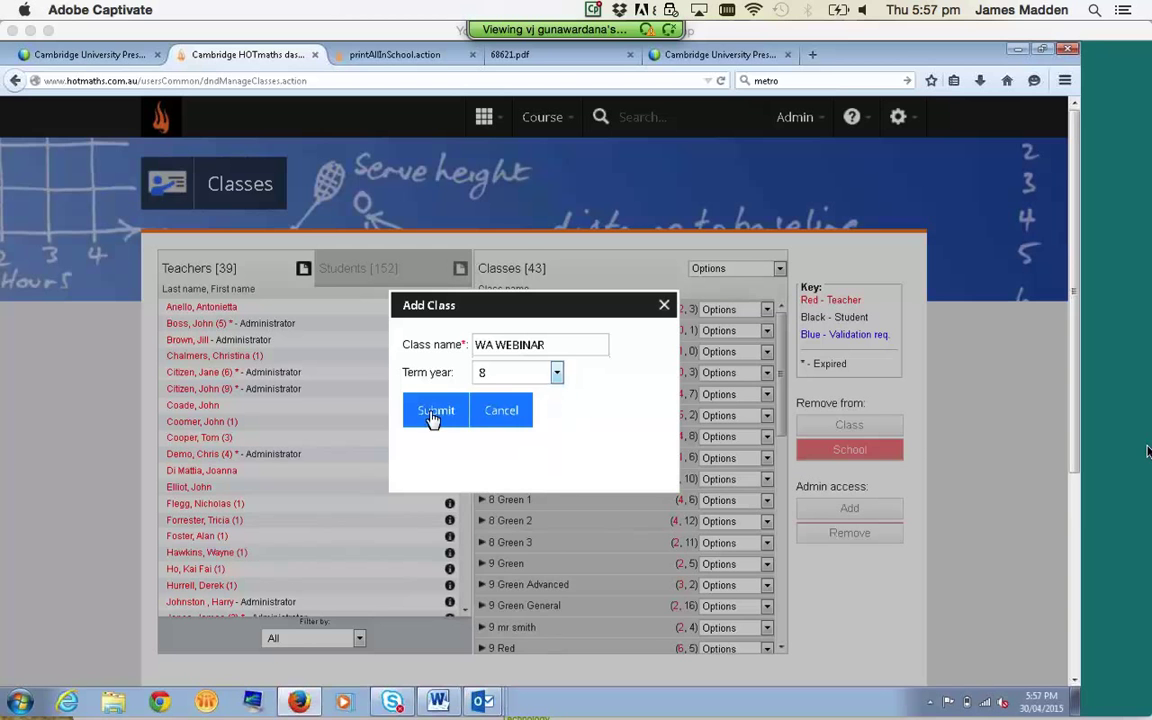
left_click(433, 413)
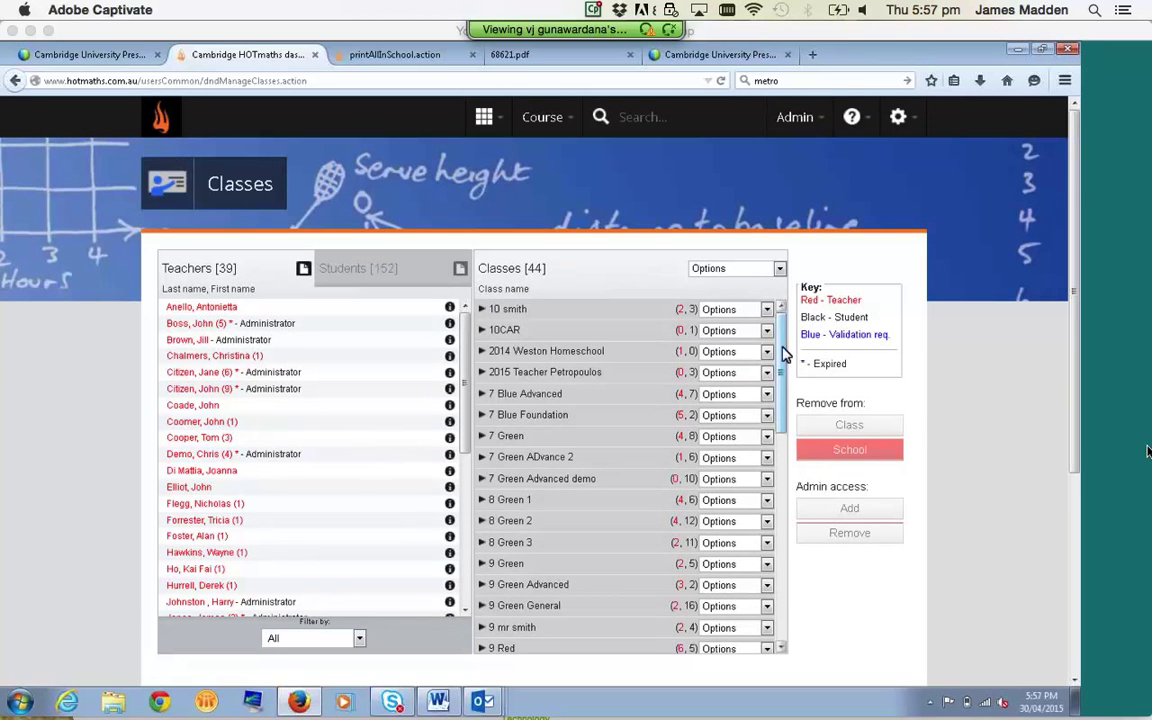
left_click_drag(782, 432, 790, 606)
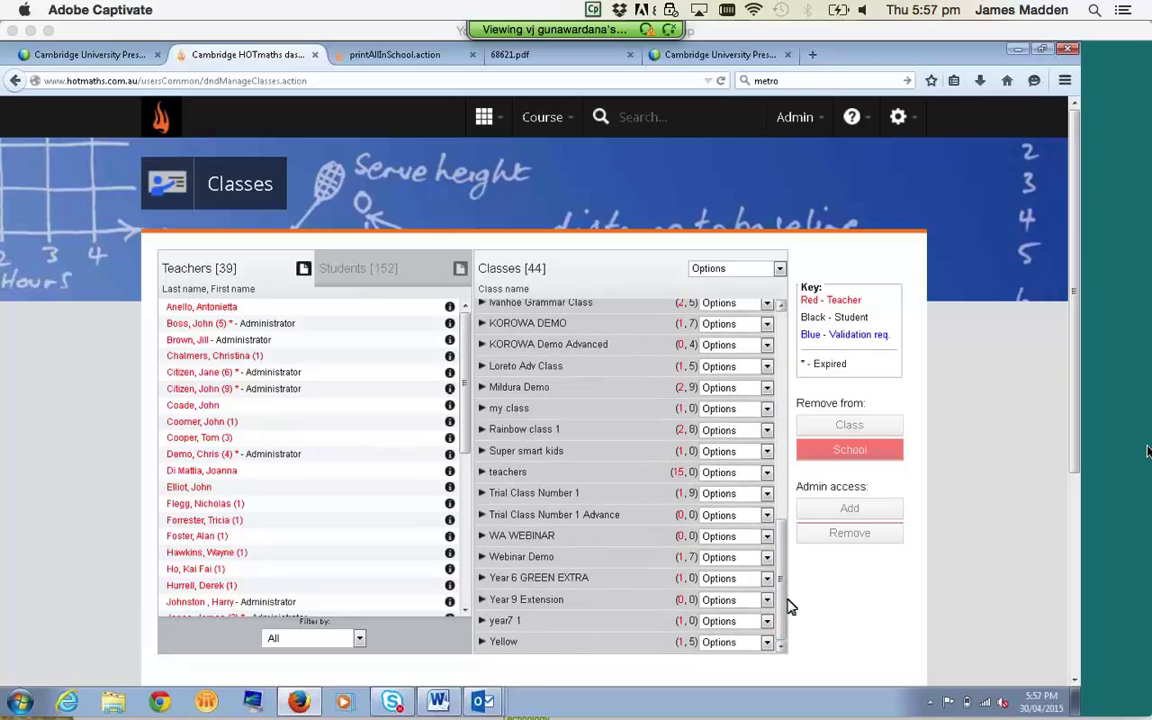
Expand WA WEBINAR and select eleven students in the Students list
left_click(483, 537)
left_click(358, 268)
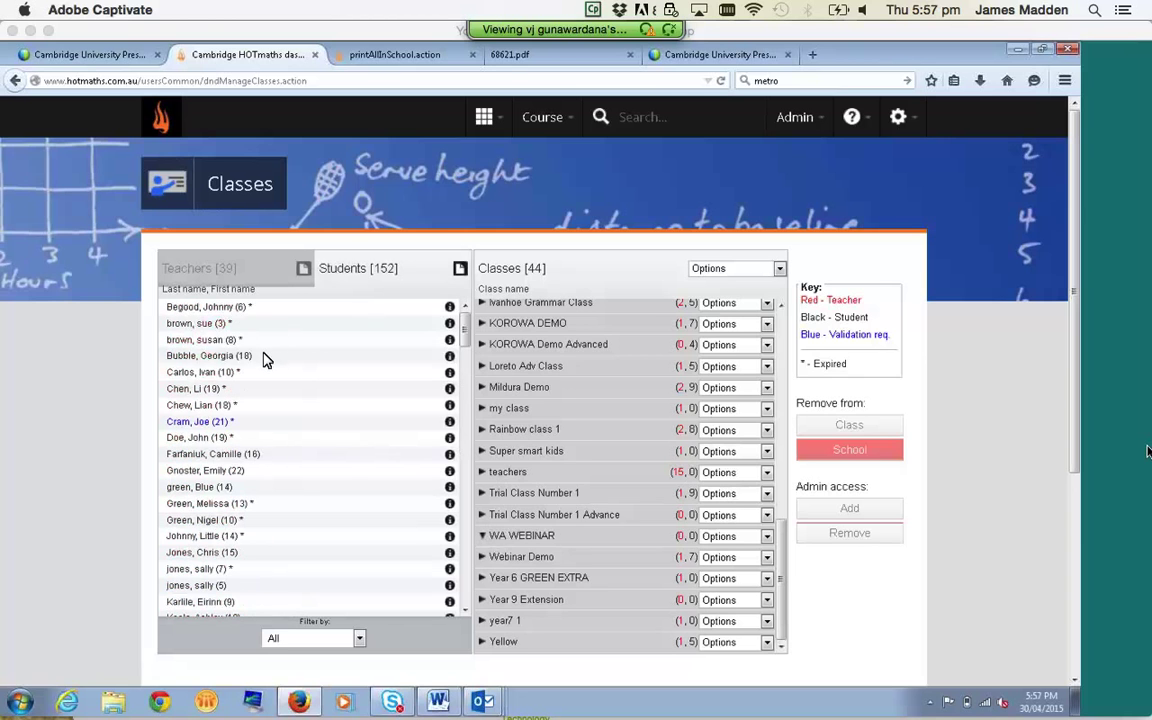
left_click(263, 357)
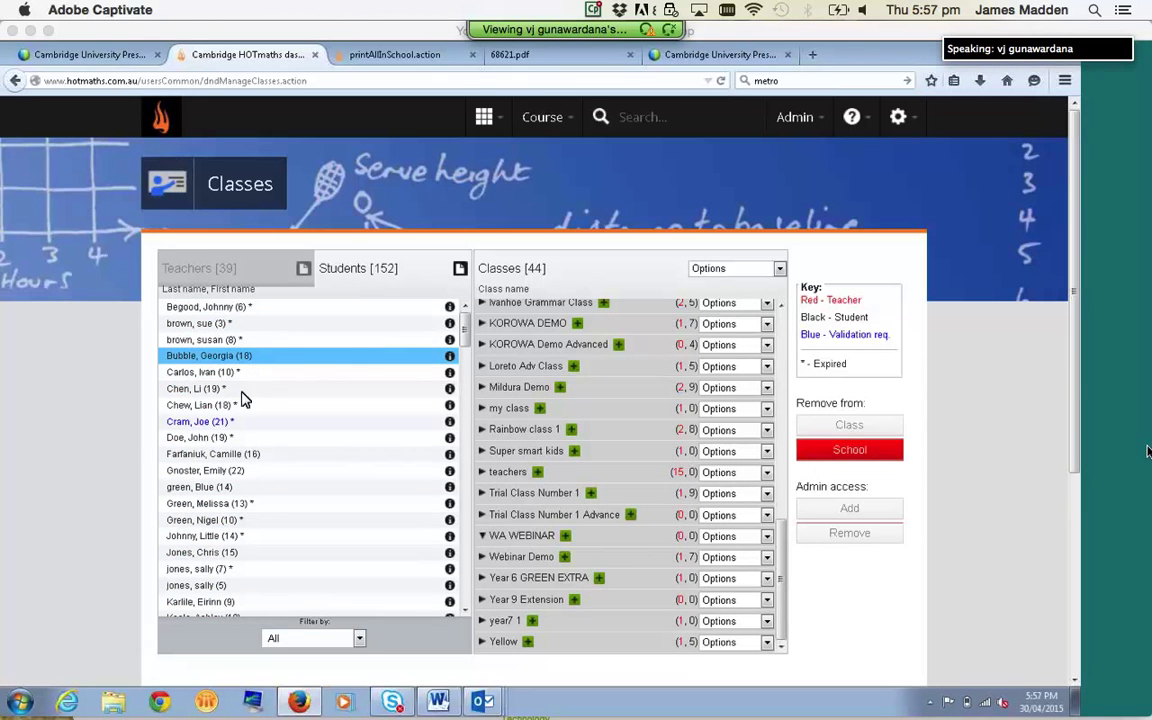
left_click(237, 389, "ctrl")
left_click(240, 422, "ctrl")
left_click(240, 455, "ctrl")
left_click(240, 488, "ctrl")
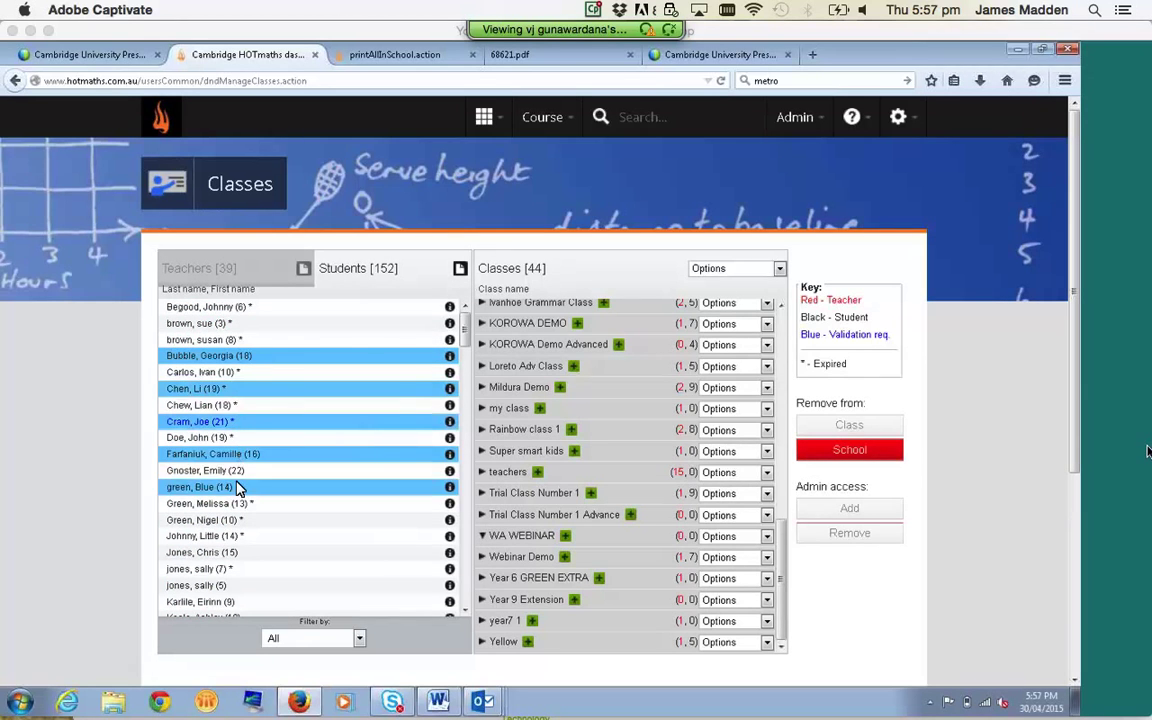
left_click(239, 504, "ctrl")
left_click(235, 537, "ctrl")
left_click(234, 553, "ctrl")
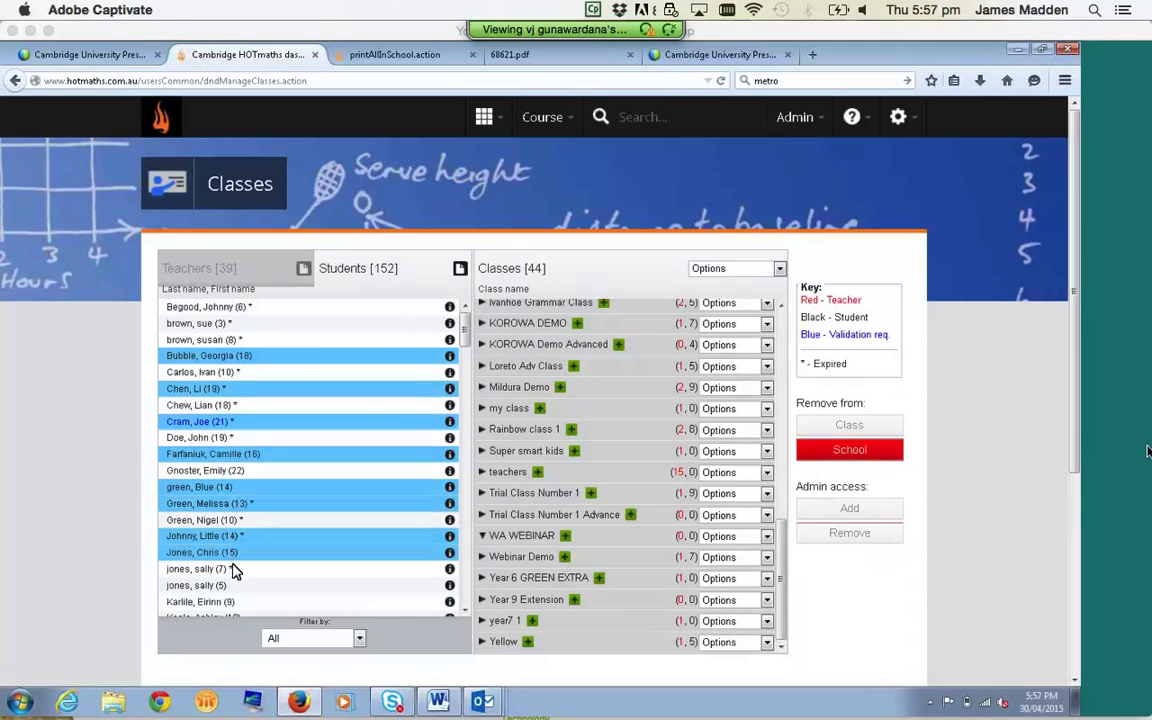
left_click(233, 569, "ctrl")
left_click(232, 586, "ctrl")
left_click(232, 602, "ctrl")
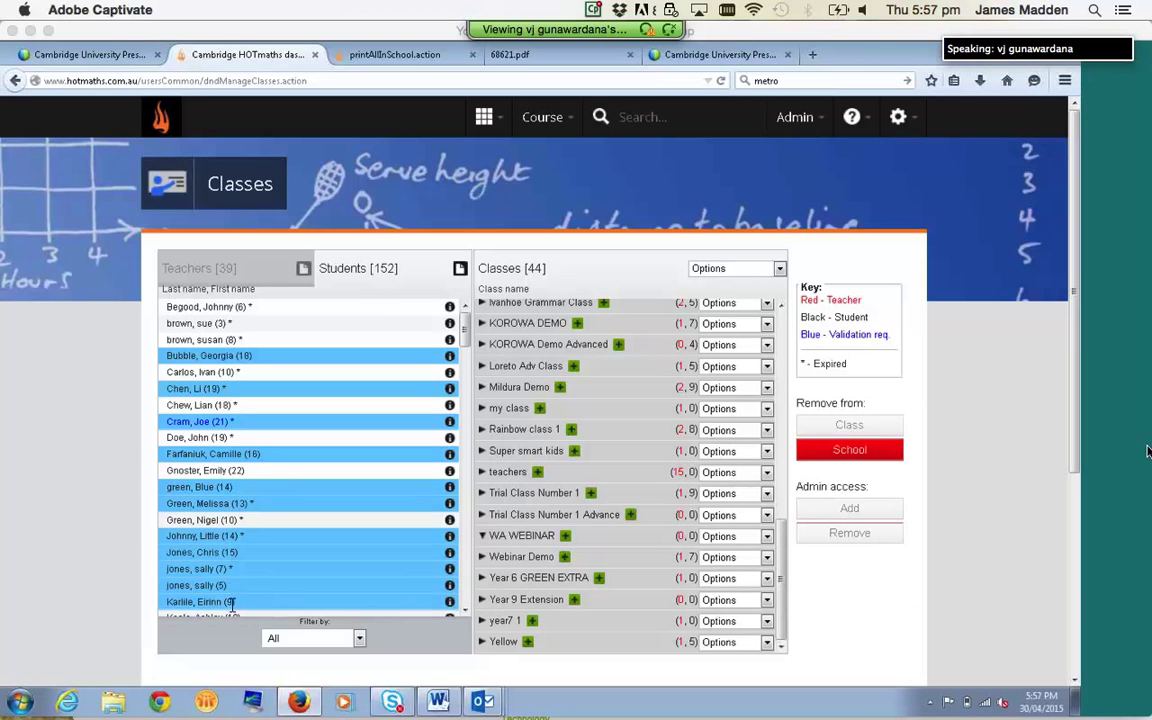
Add the selected students to WA WEBINAR and collapse the class
left_click(566, 540)
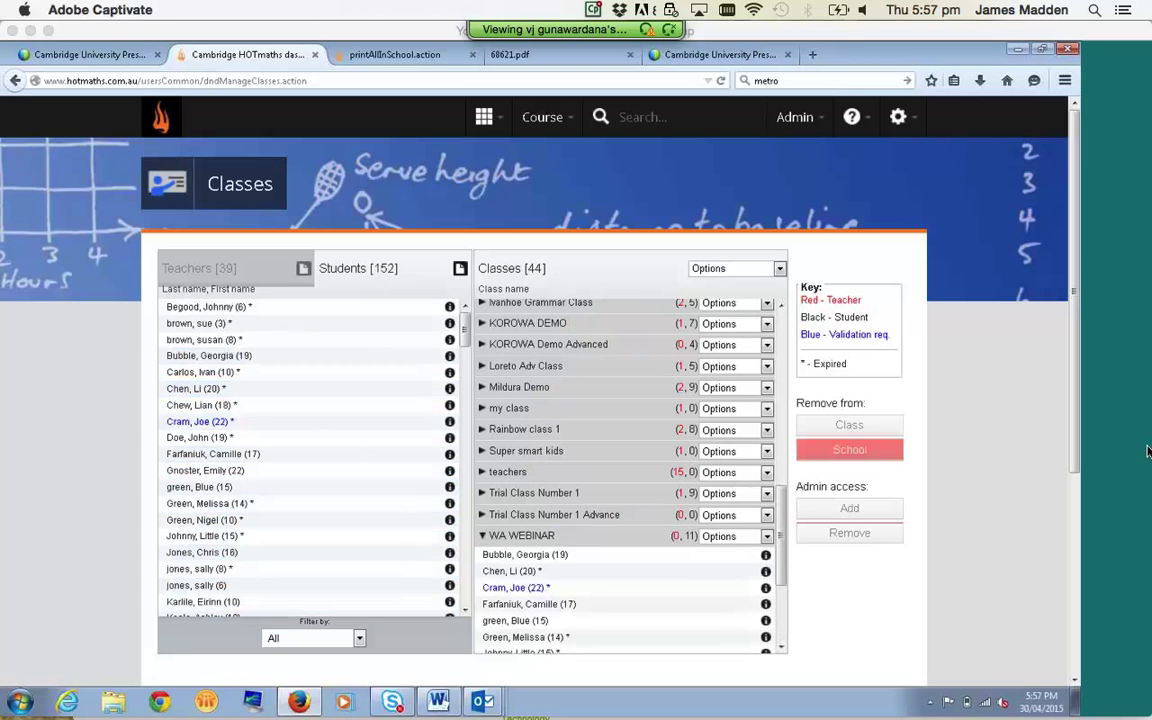
scroll(600, 584, "down", 3)
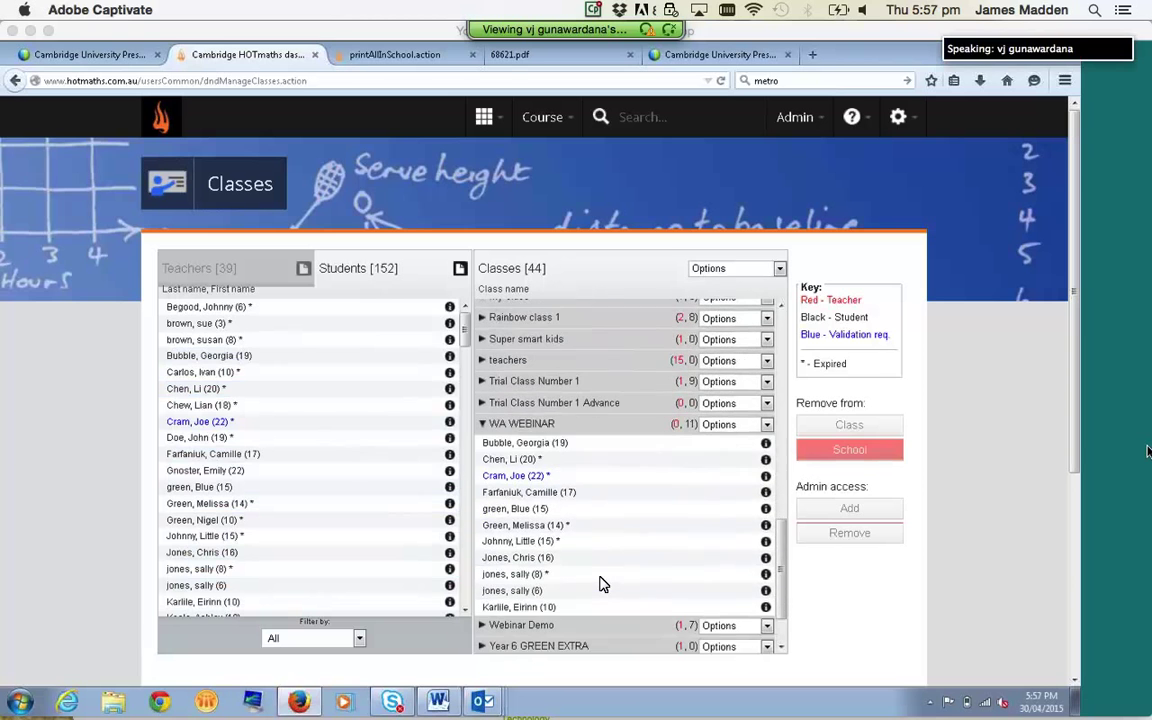
left_click(481, 423)
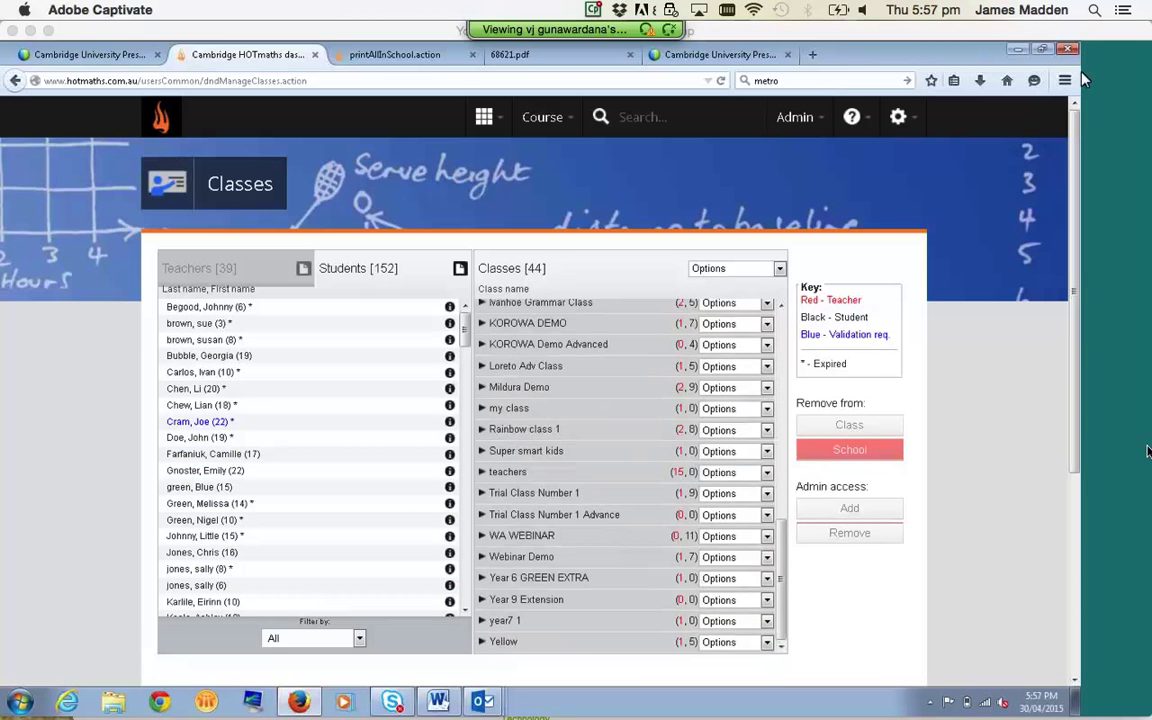
Tick WA WEBINAR in Account settings' Class settings and submit the class settings
left_click(898, 128)
left_click(880, 158)
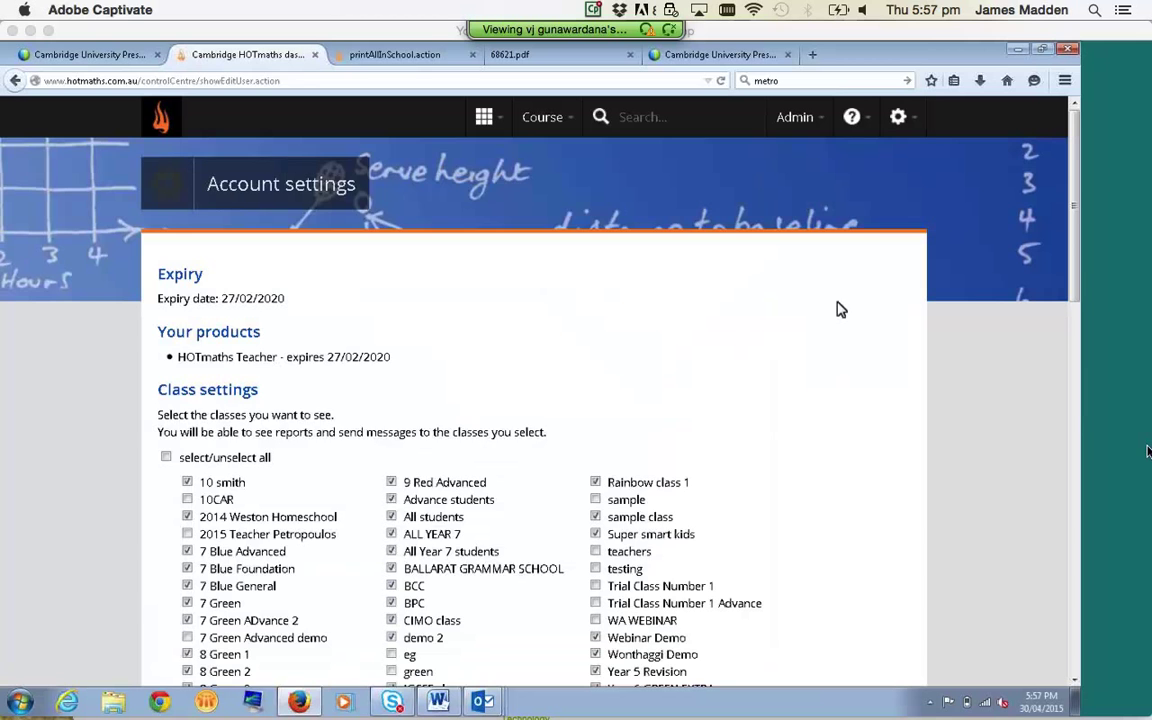
scroll(700, 285, "down", 5)
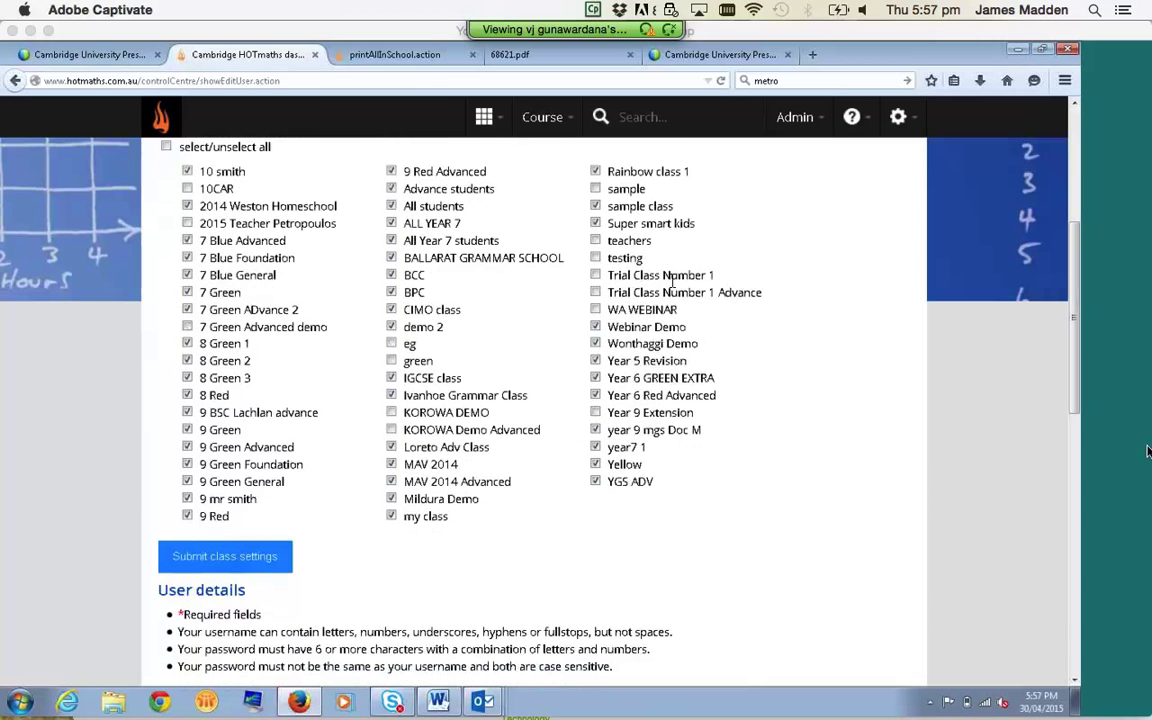
left_click(596, 310)
left_click_drag(605, 311, 680, 314)
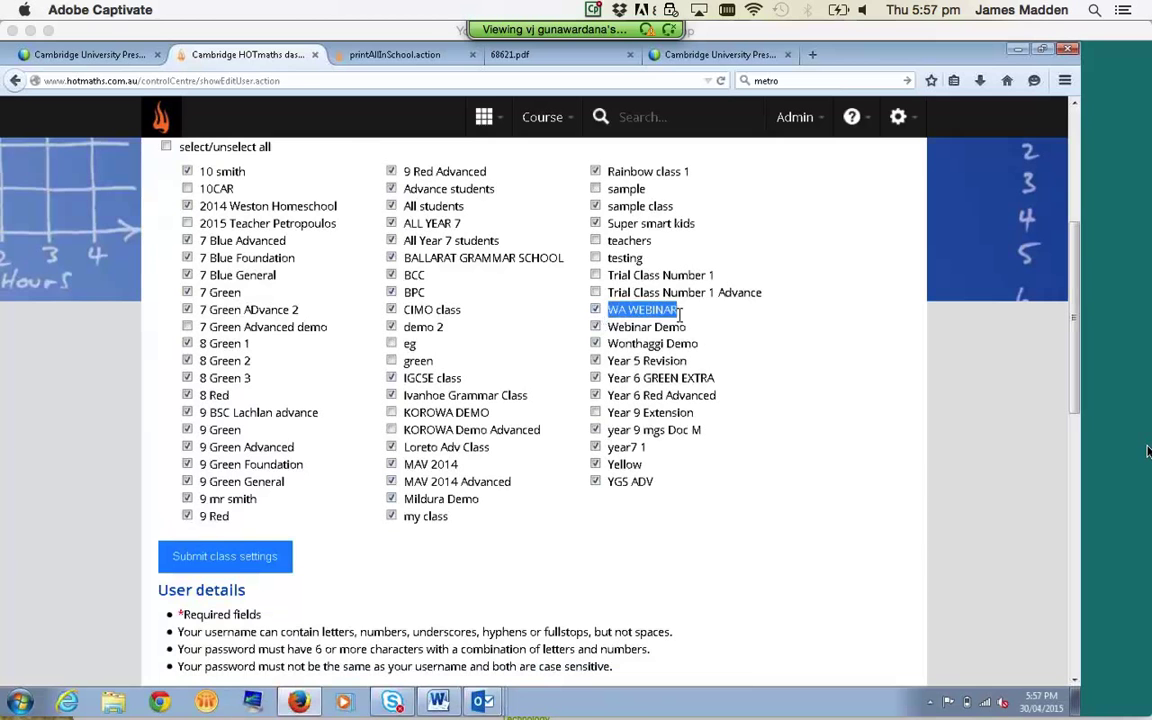
left_click(233, 557)
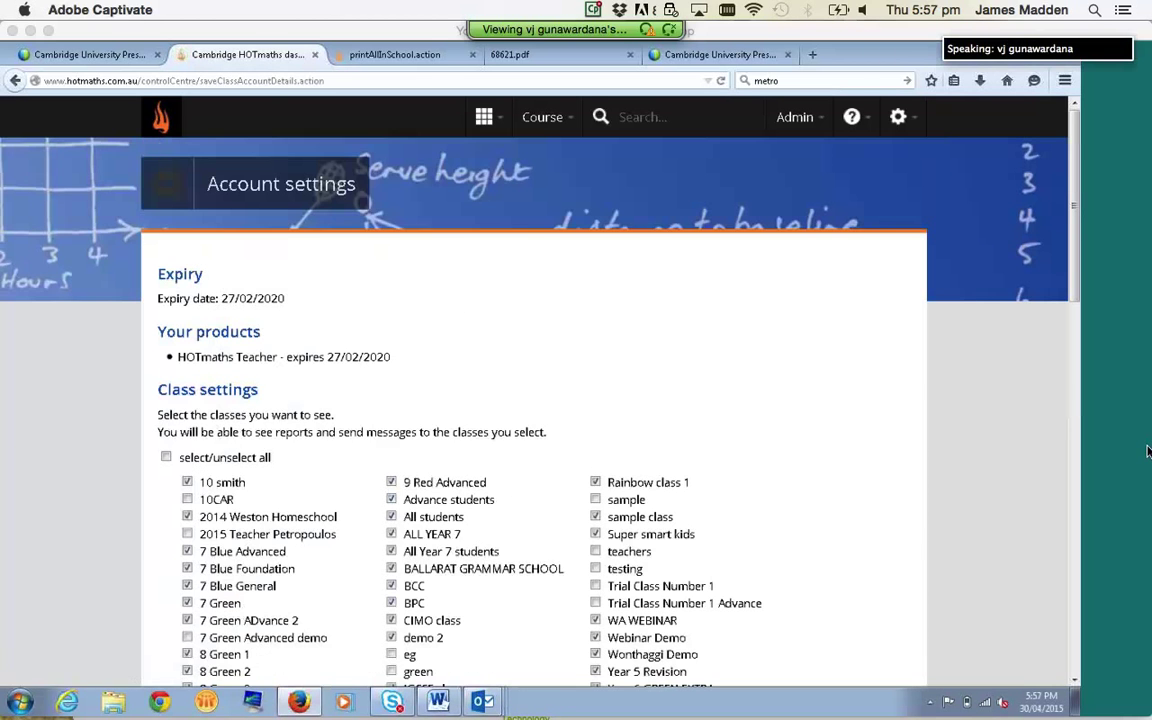
Go to the Dashboard from the apps menu and open the Tasks list
left_click(484, 117)
left_click(366, 552)
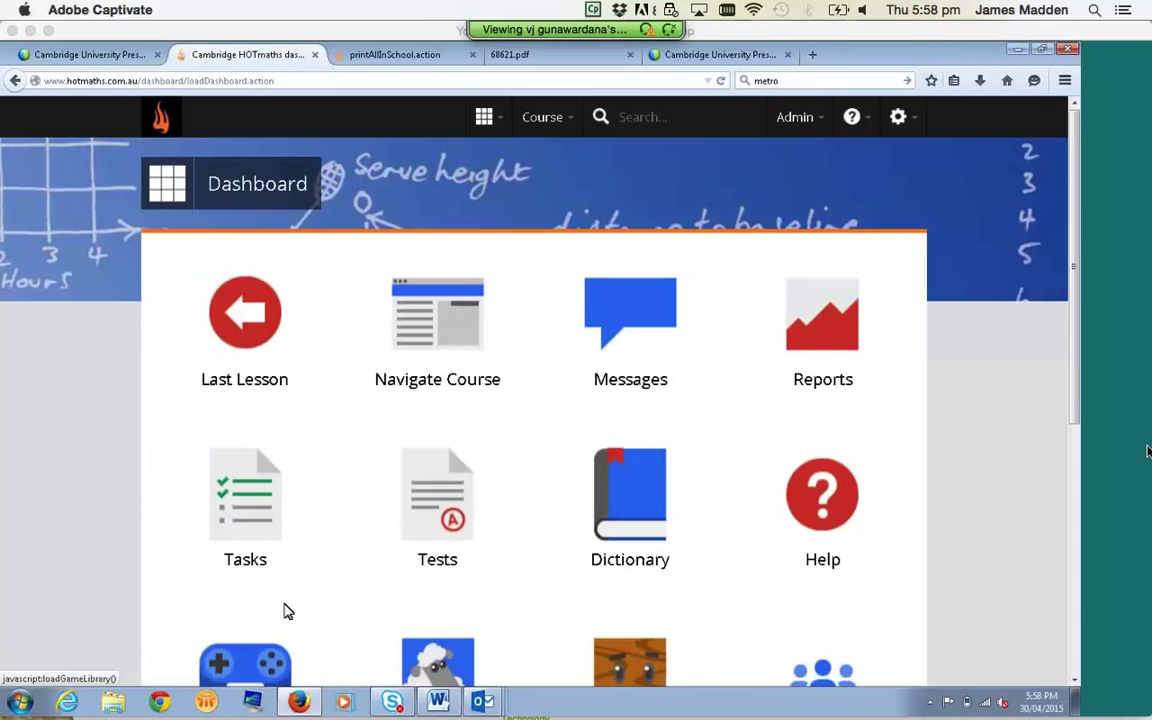
left_click(245, 500)
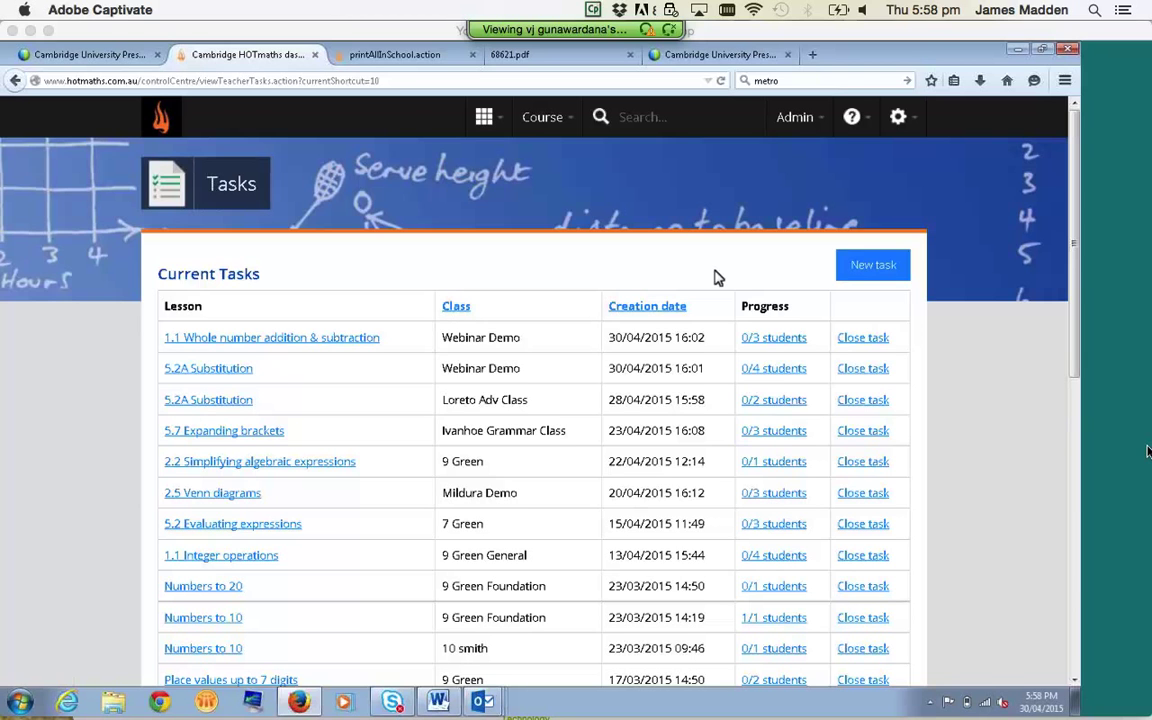
Start a new task on the Ch 5 Algebra lesson 5.2A Substitution
left_click(873, 268)
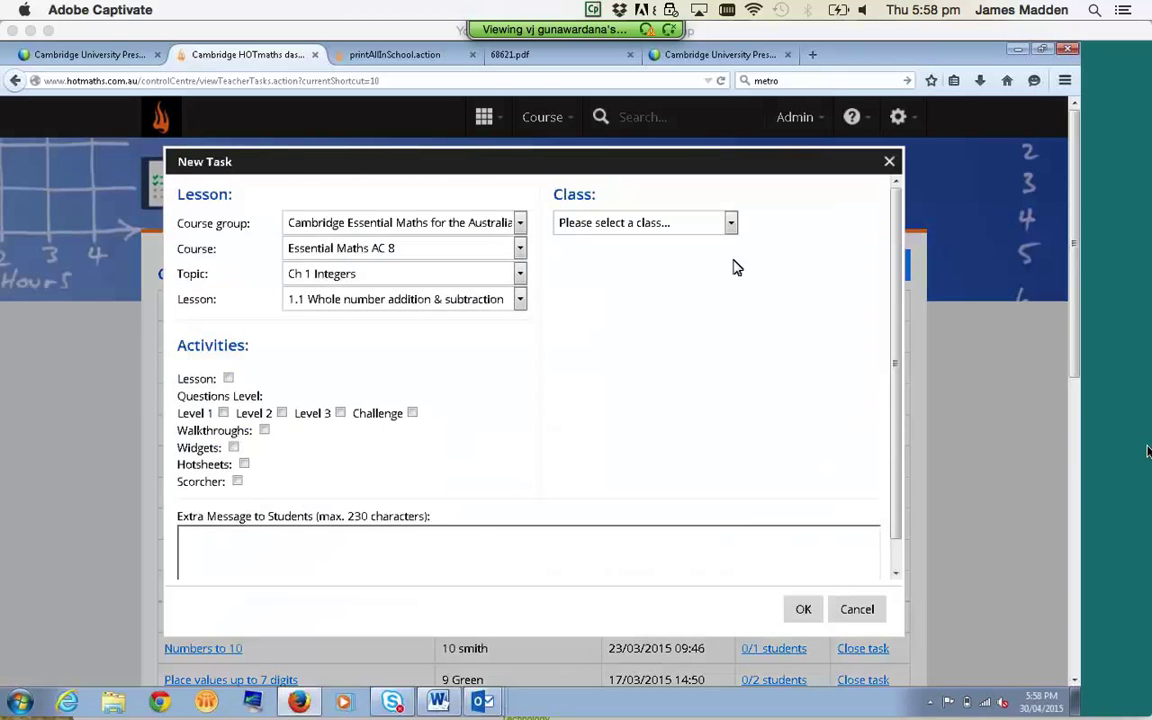
left_click(402, 273)
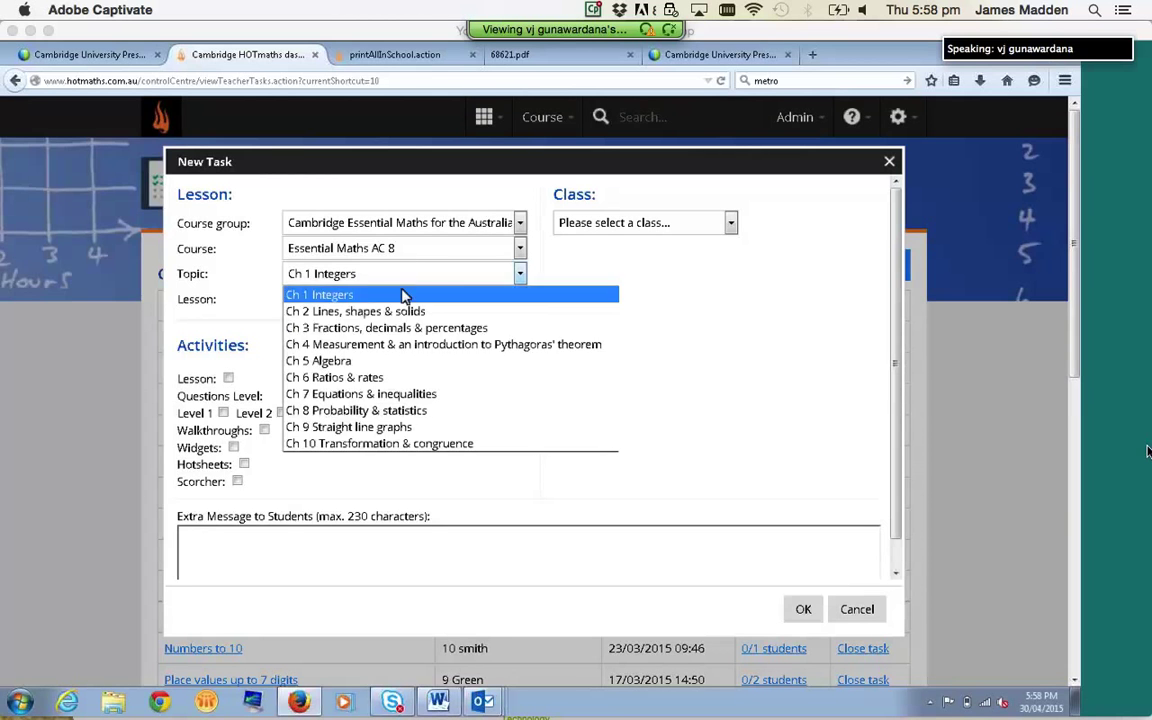
left_click(393, 366)
left_click(391, 299)
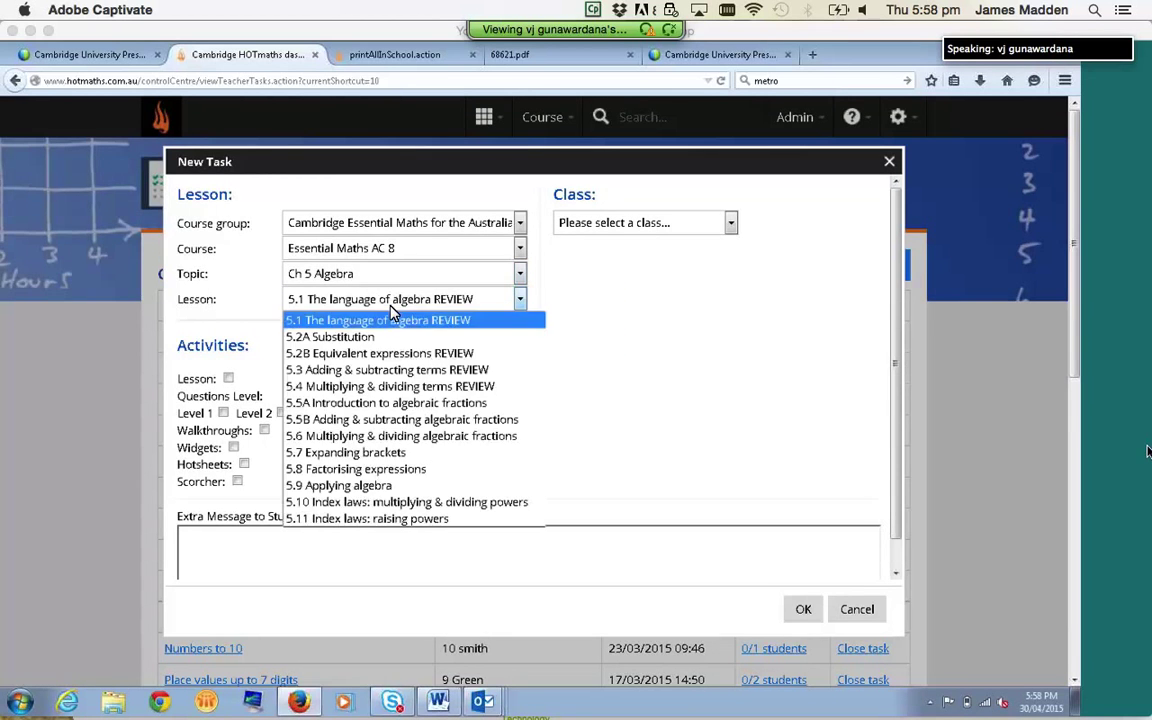
left_click(391, 334)
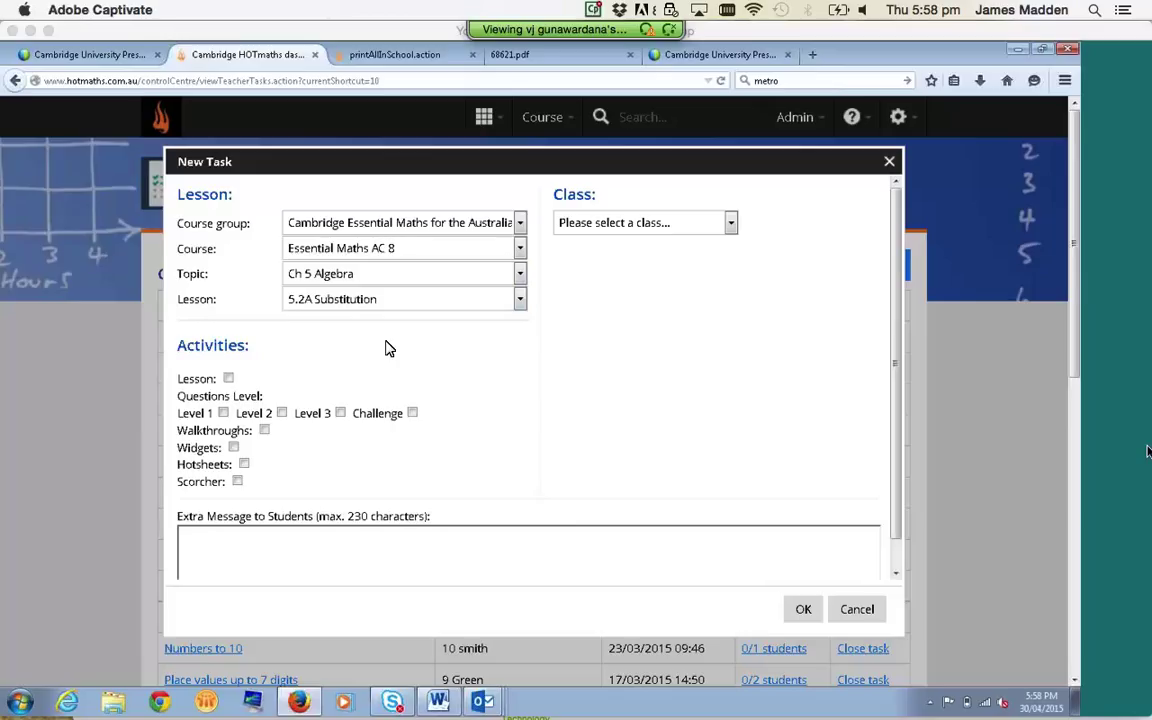
Include lesson, Level 1 and 2 questions, walkthroughs and Scorcher, with note 'Please complete by Frida'
left_click(228, 378)
left_click(223, 413)
left_click(282, 414)
left_click(263, 432)
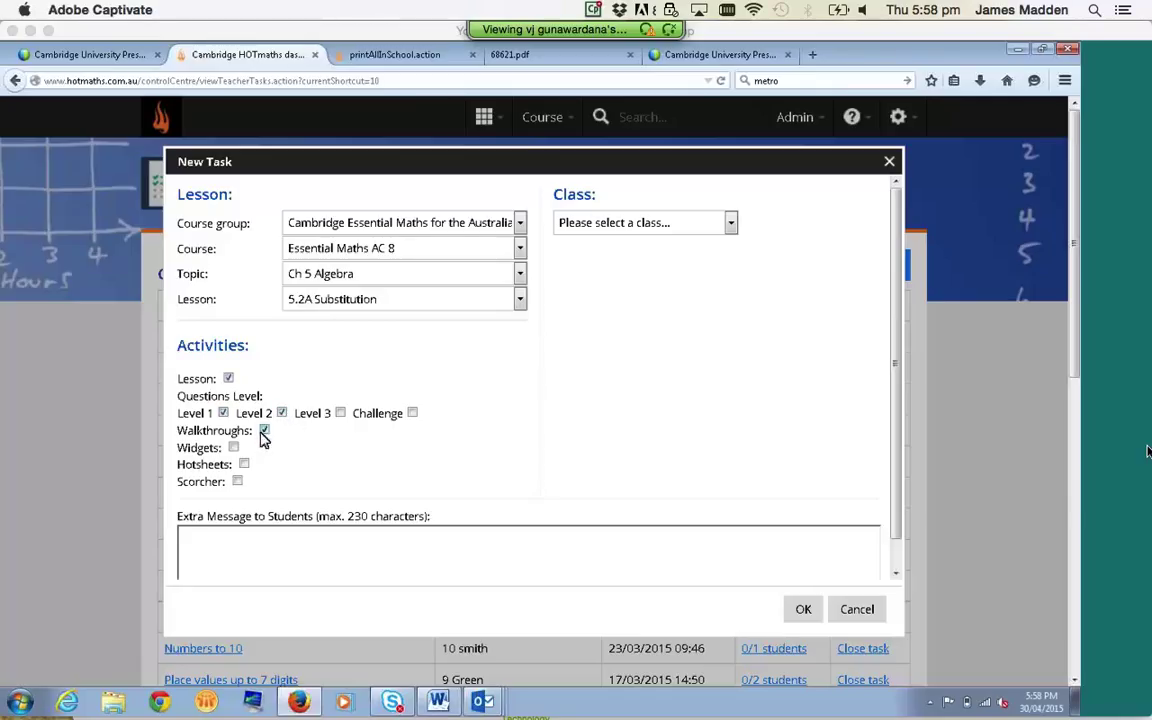
left_click(238, 483)
left_click(397, 540)
type("Please complete by Friday")
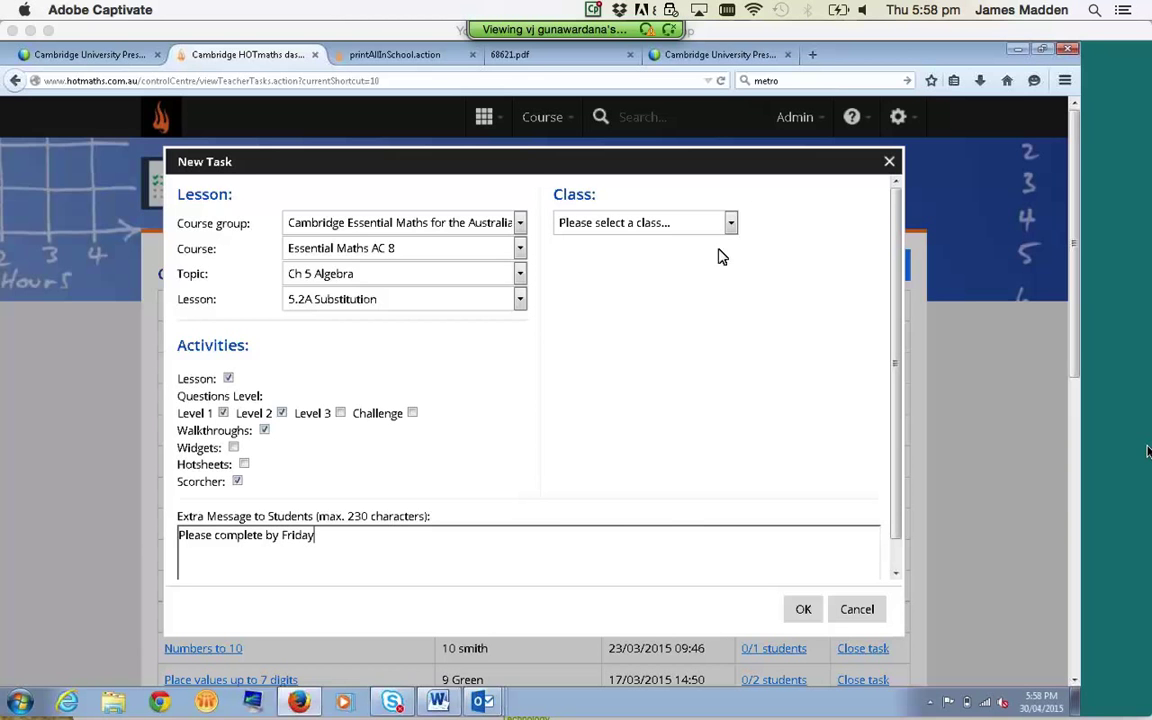
Assign the task to six individual students in the WA WEBINAR class
left_click(689, 230)
left_click_drag(735, 288, 731, 450)
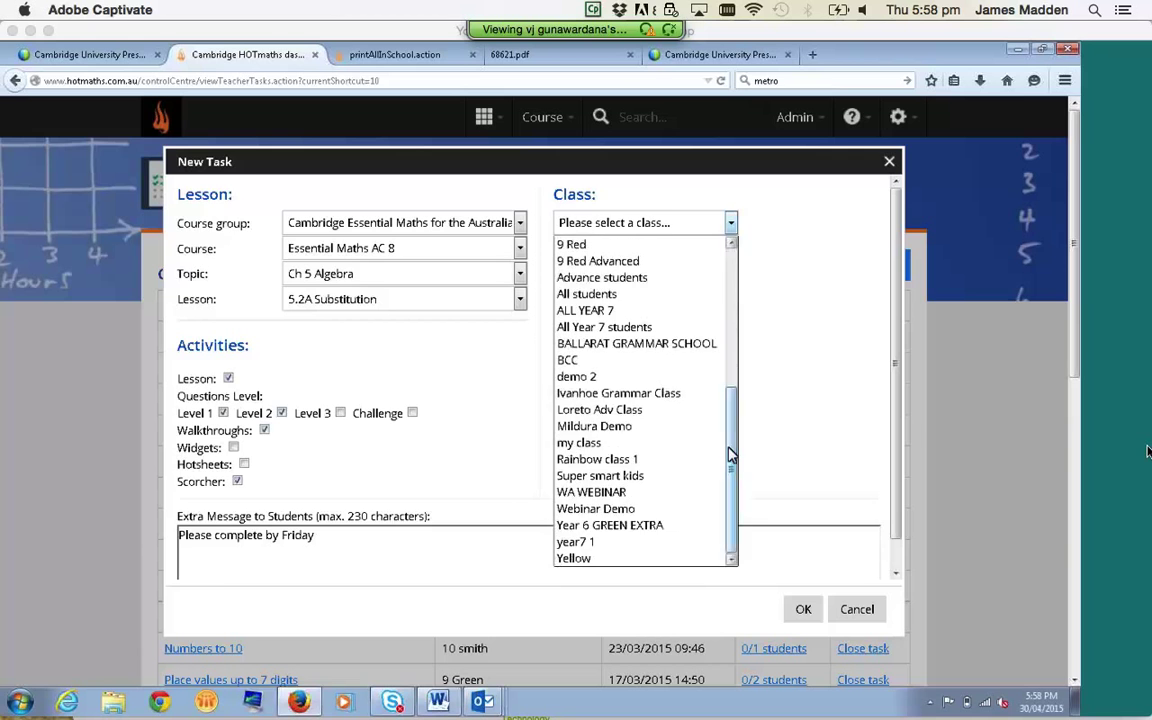
left_click(668, 491)
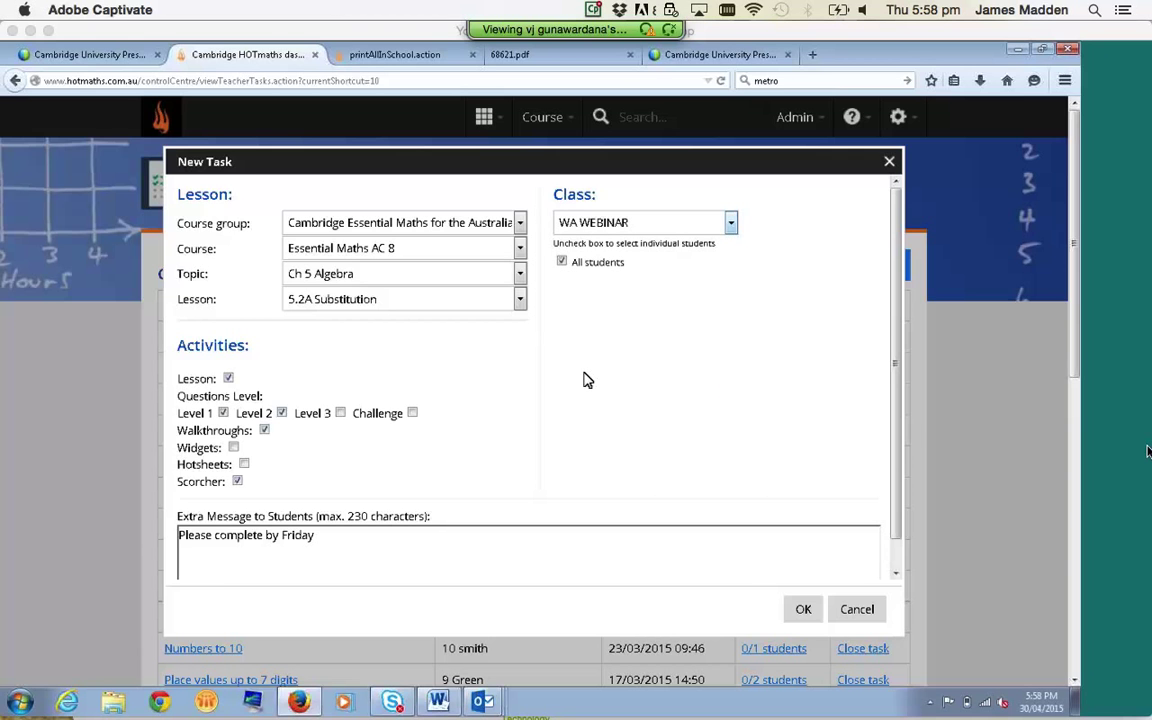
left_click(562, 264)
left_click(599, 292)
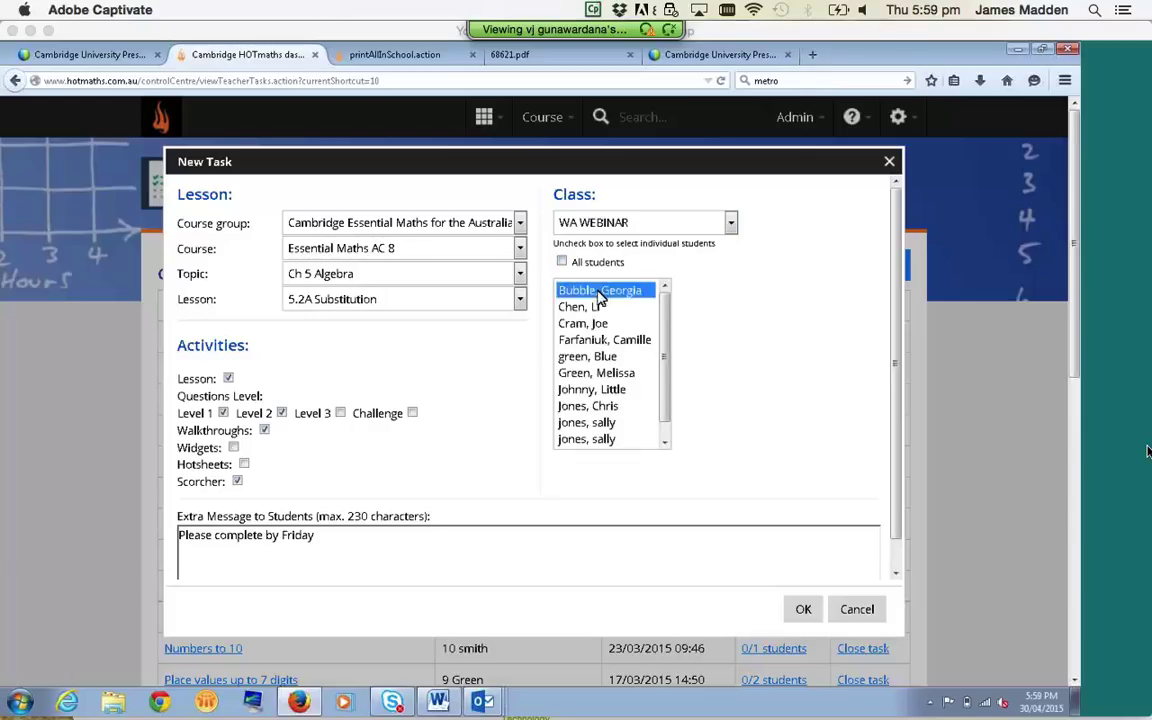
left_click(594, 307, "ctrl")
left_click(592, 357, "ctrl")
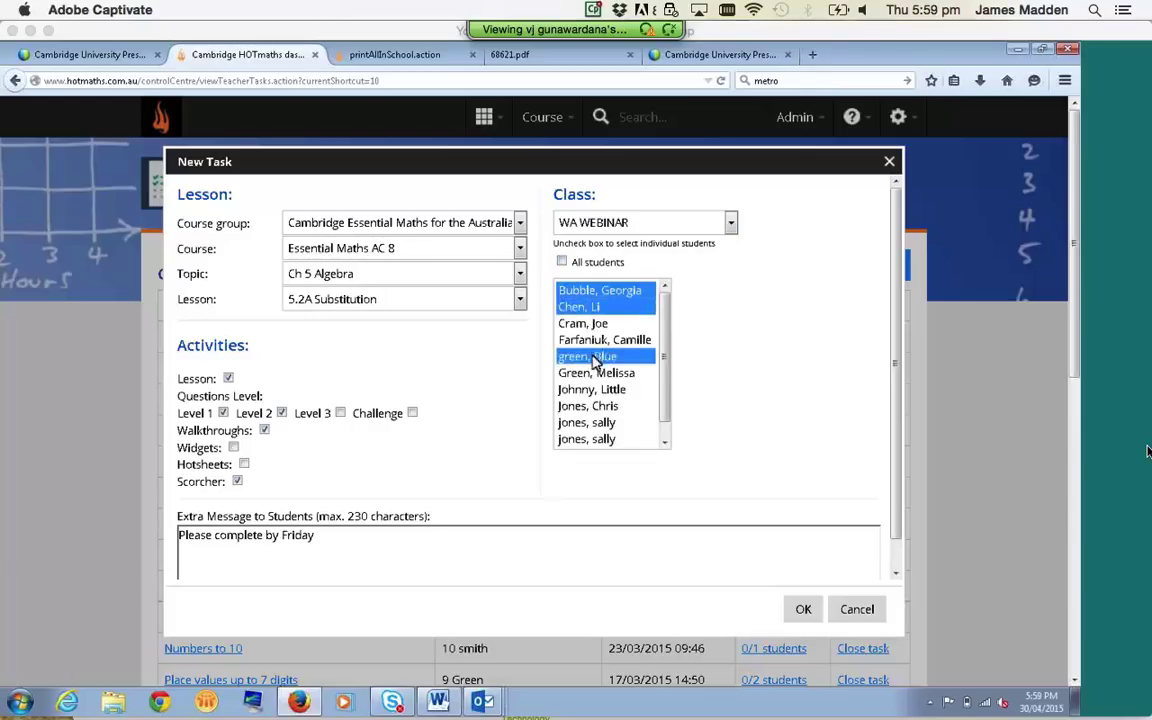
left_click(594, 373, "ctrl")
left_click(590, 406, "ctrl")
left_click(592, 439, "ctrl")
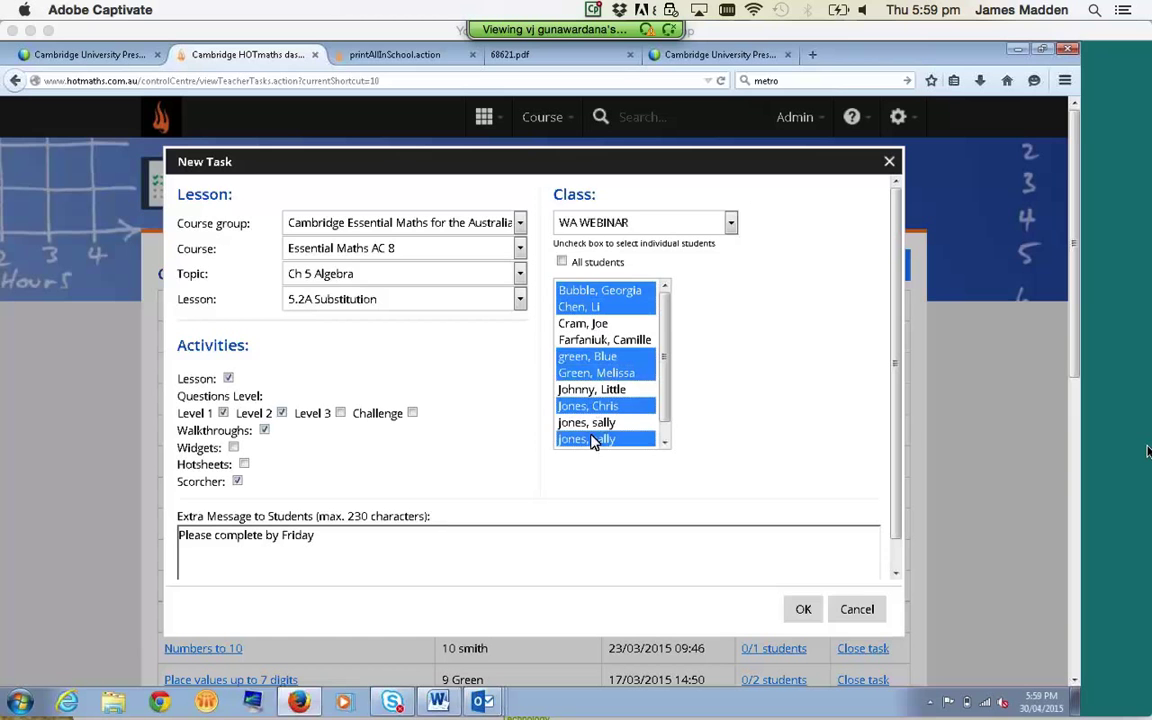
Create the task, then log out of the teacher account
left_click(804, 611)
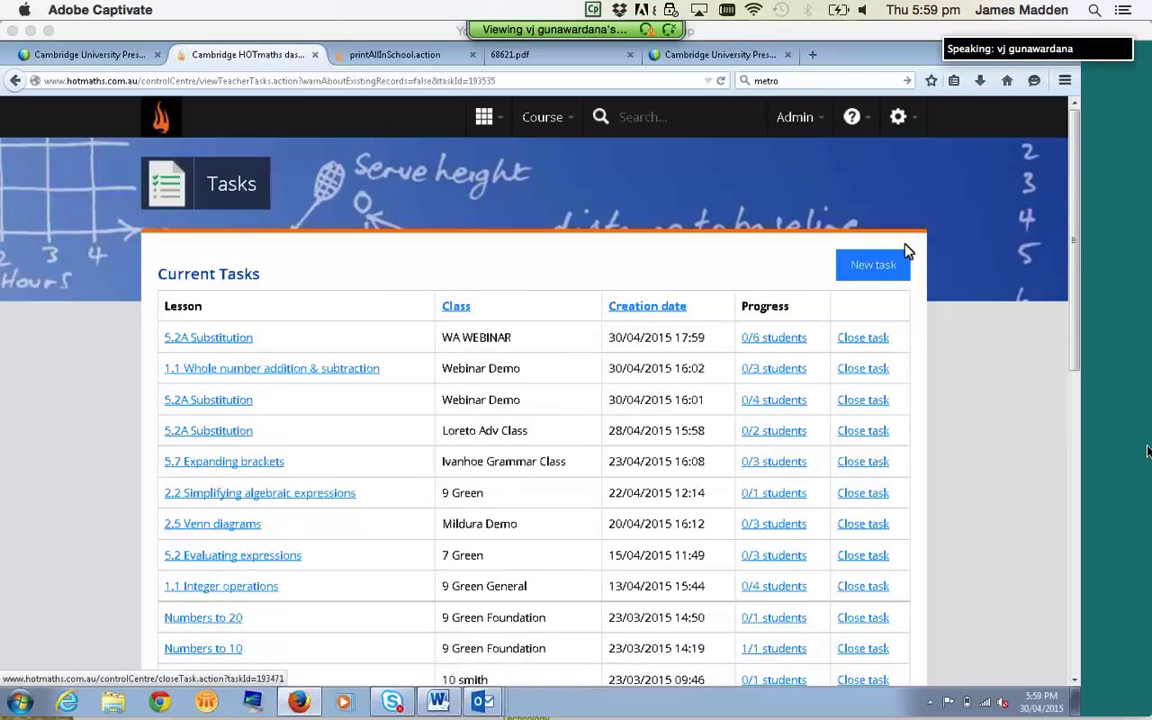
left_click(898, 117)
left_click(843, 197)
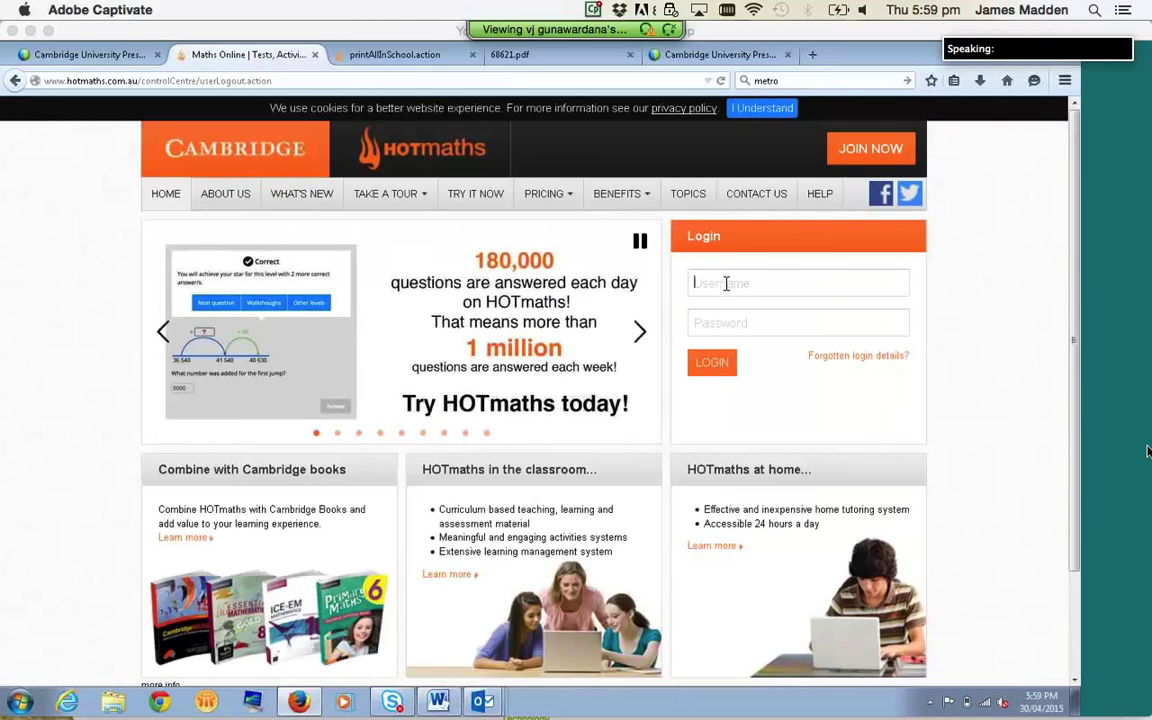
Sign in with the saved student login
left_click(726, 283)
left_click(726, 310)
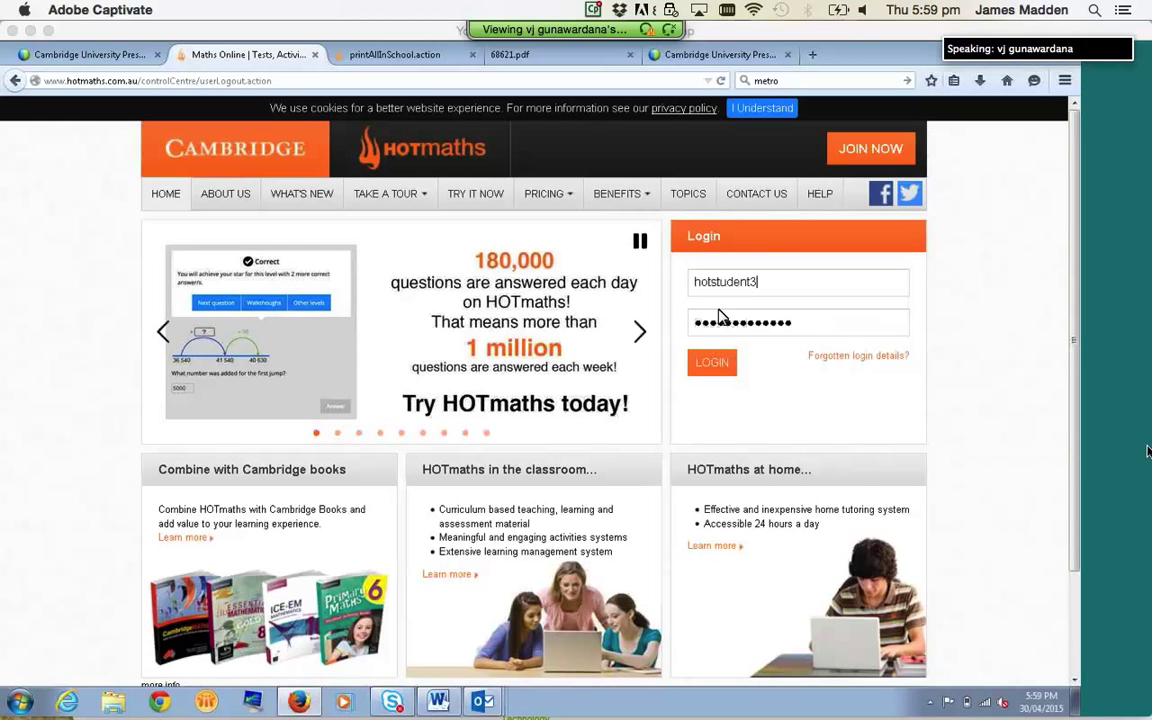
left_click(707, 364)
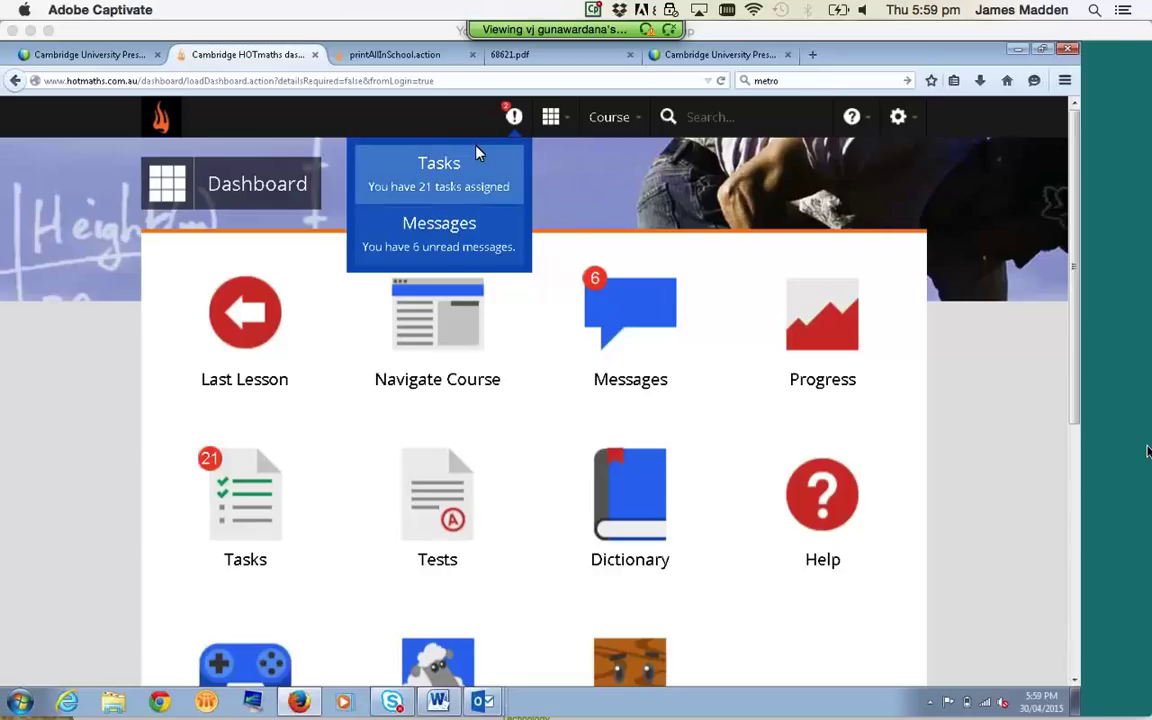
Open the student's assigned tasks and highlight the Substitution task's details and note
left_click(446, 188)
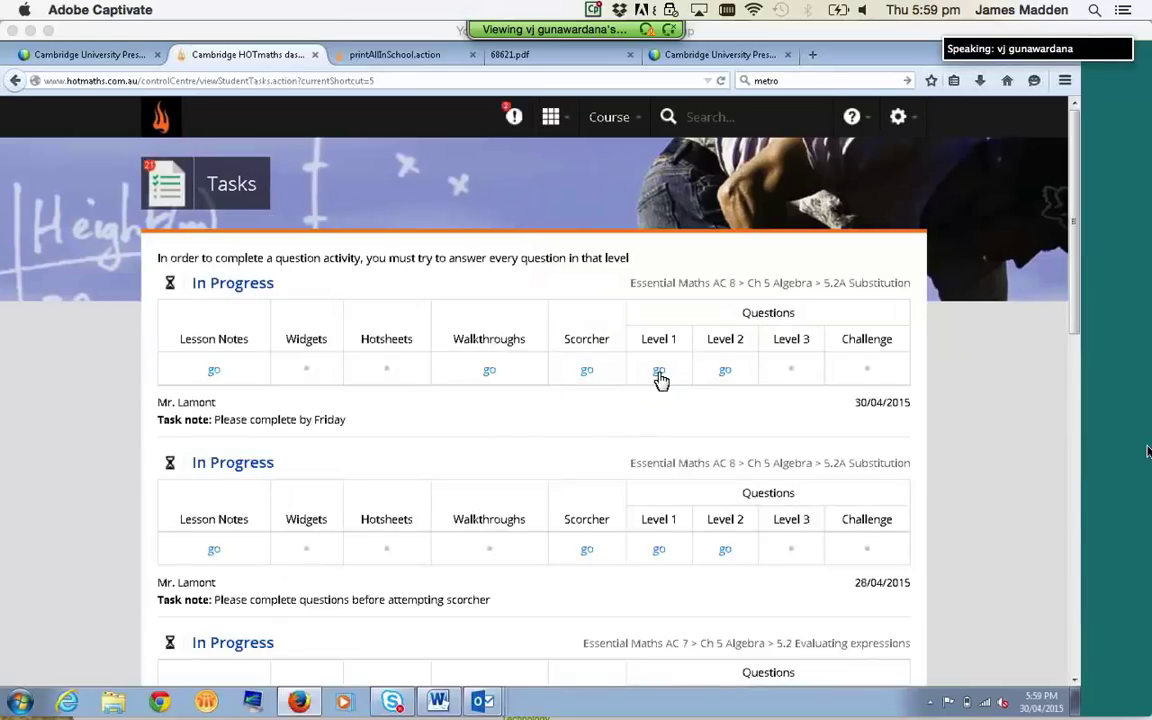
triple_click(634, 283)
left_click_drag(634, 283, 676, 254)
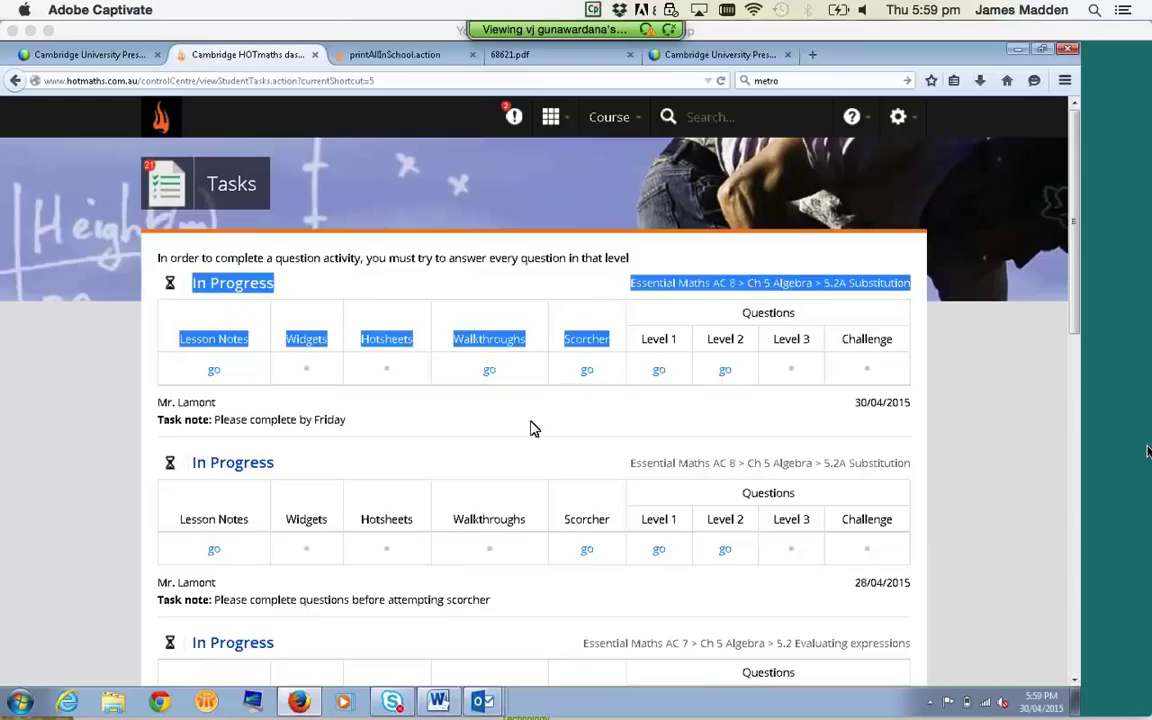
left_click(492, 428)
mouse_move(156, 423)
left_mouse_down()
mouse_move(342, 417)
mouse_move(149, 417)
mouse_move(220, 413)
mouse_move(152, 403)
left_mouse_up()
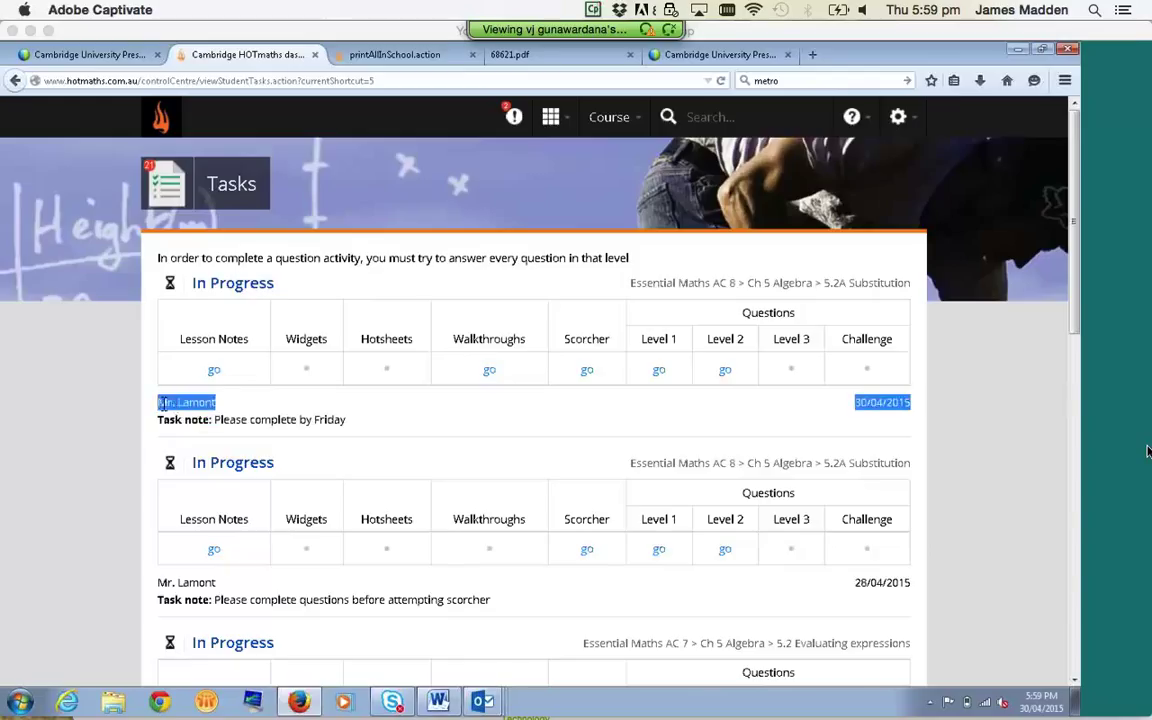
left_click(365, 414)
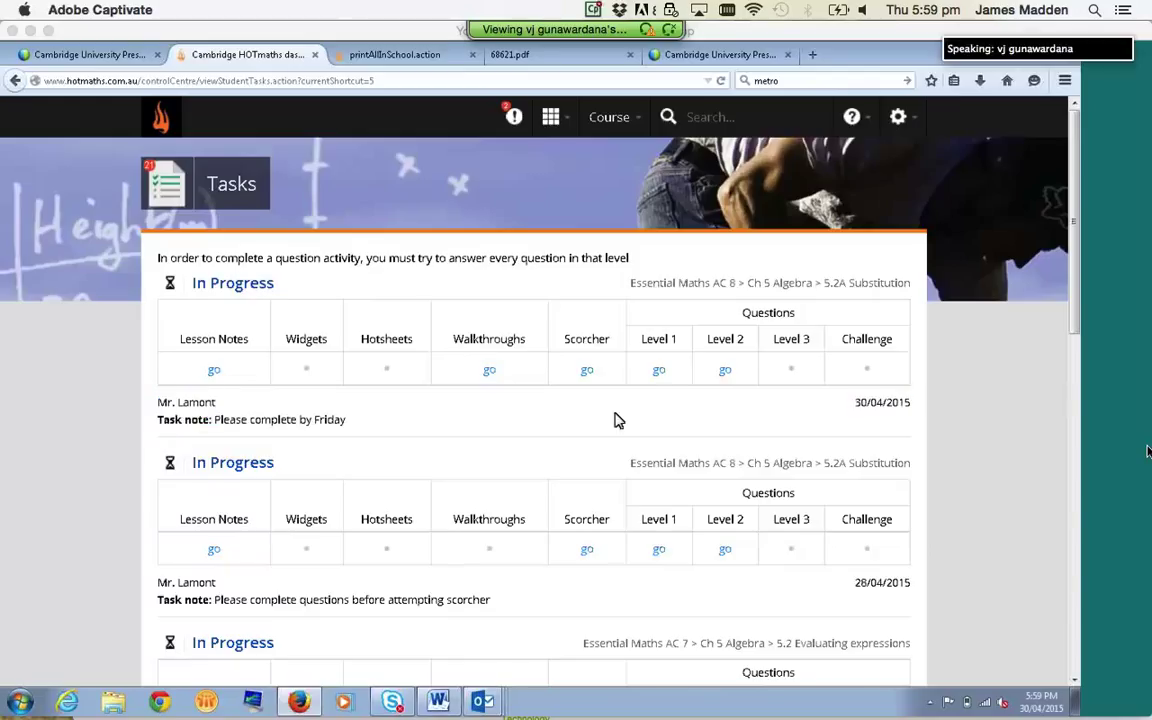
Start the Substitution task's Level 1 questions, then log out of the student account
left_click(659, 372)
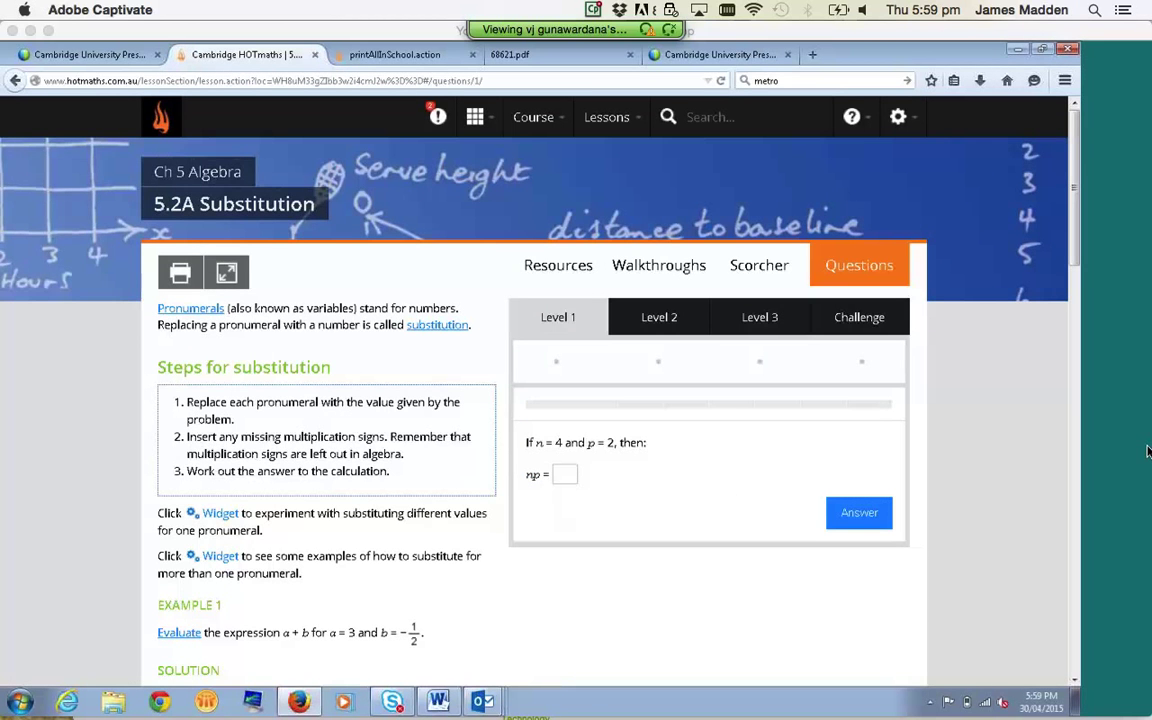
left_click(898, 117)
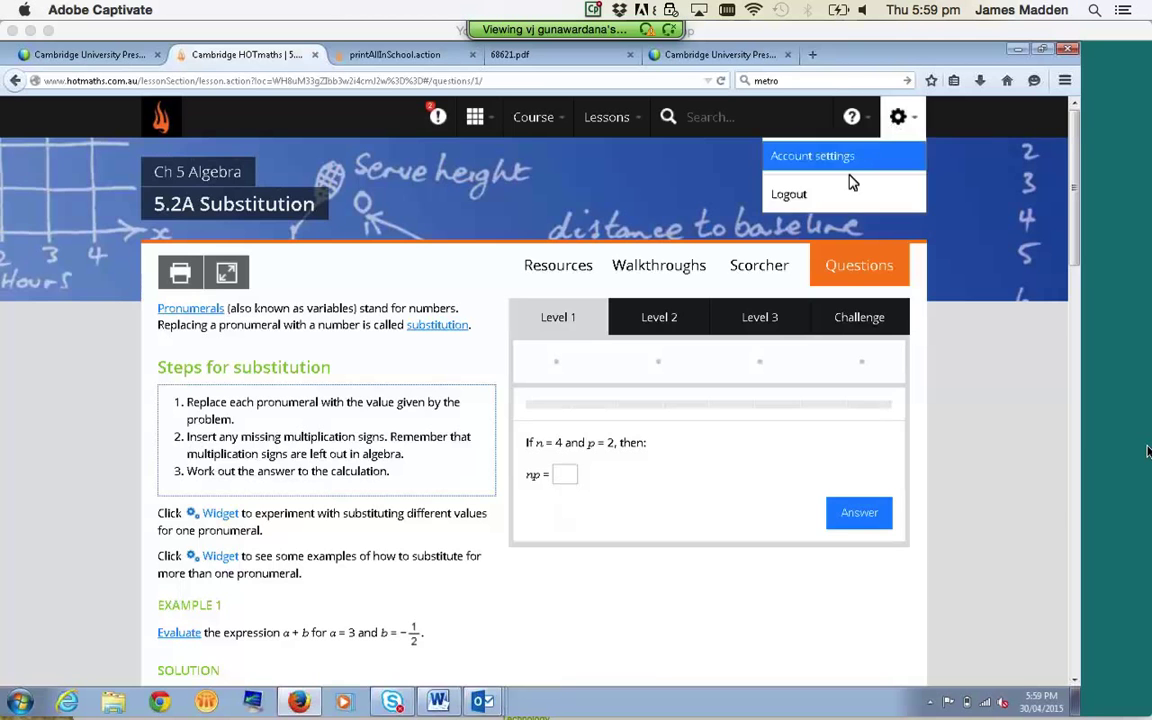
left_click(827, 197)
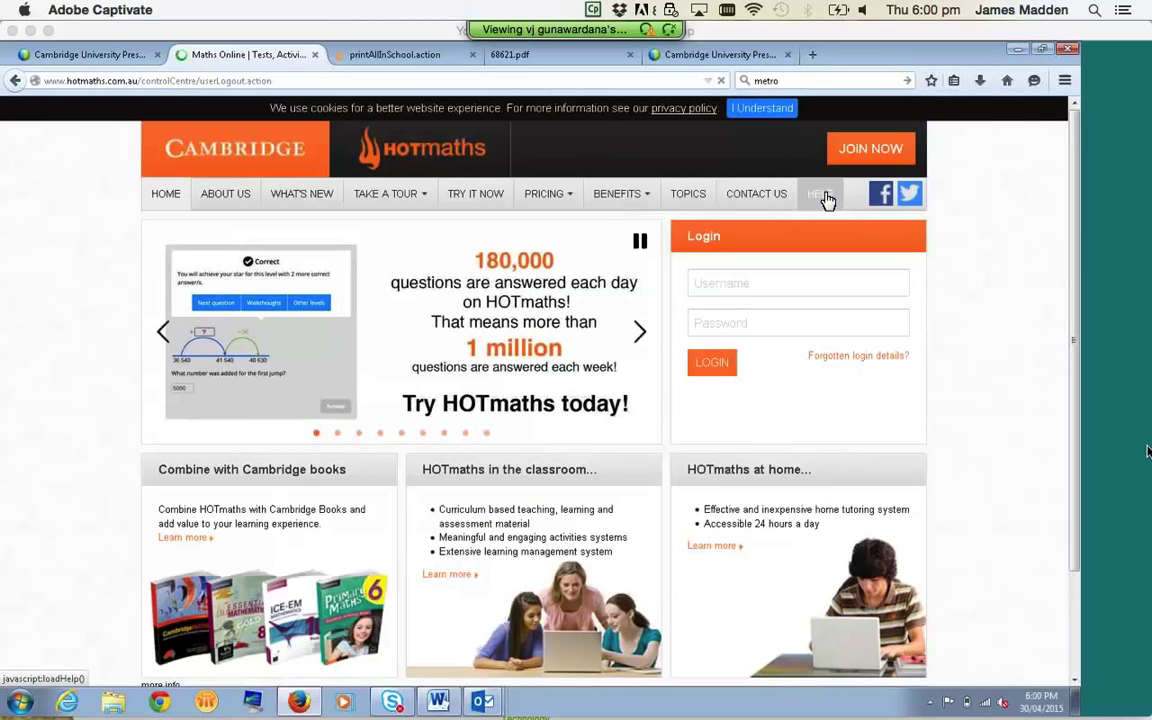
Sign in with the saved teacher login
left_click(705, 284)
left_click(705, 284)
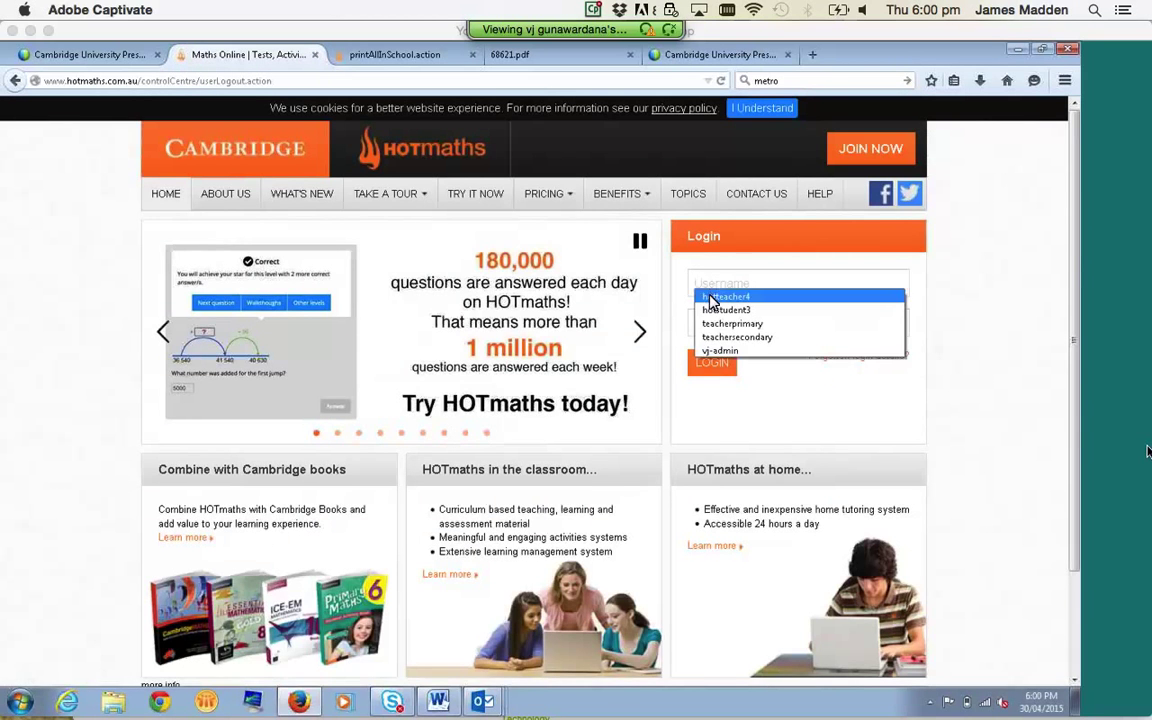
left_click(705, 293)
left_click(712, 362)
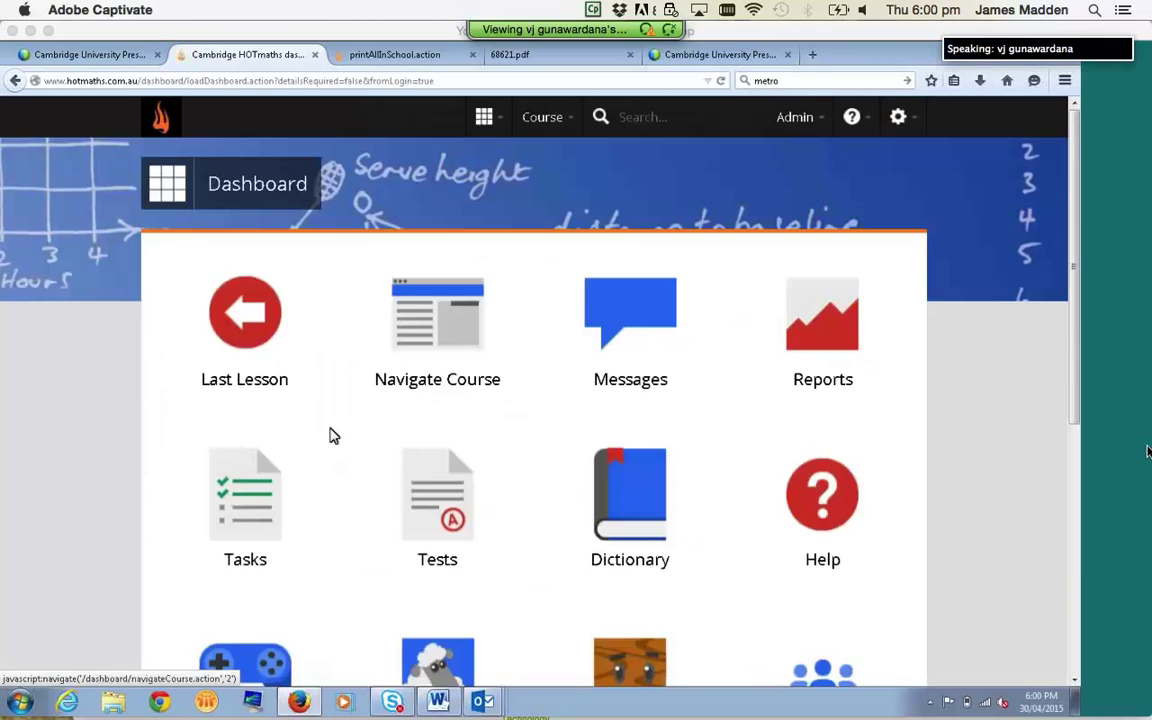
Open Tasks and check the 0/6 student progress on the WA WEBINAR task
left_click(244, 490)
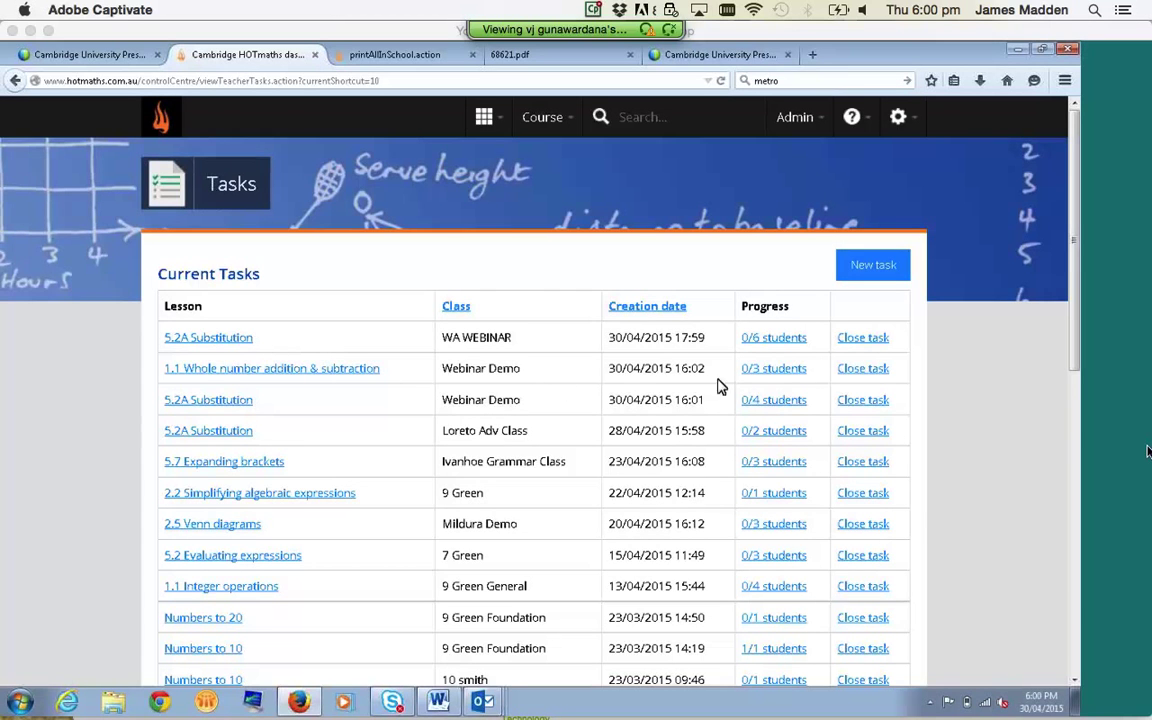
left_click(772, 341)
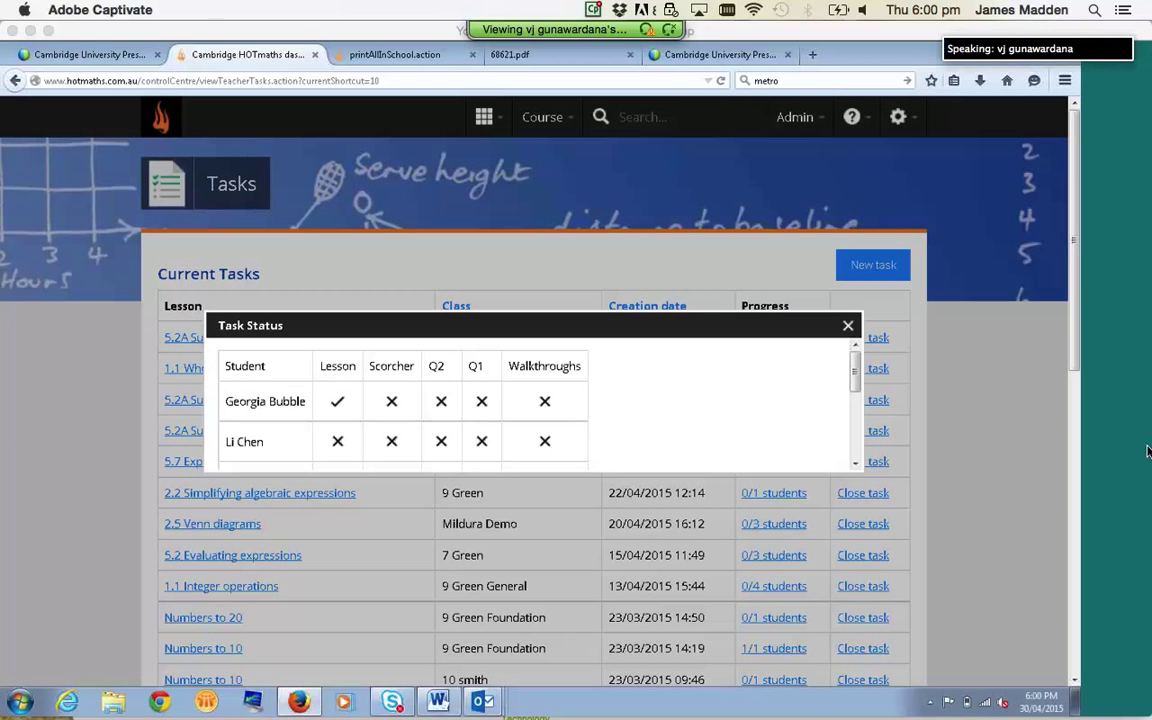
mouse_move(855, 380)
left_mouse_down()
mouse_move(853, 460)
mouse_move(854, 360)
left_mouse_up()
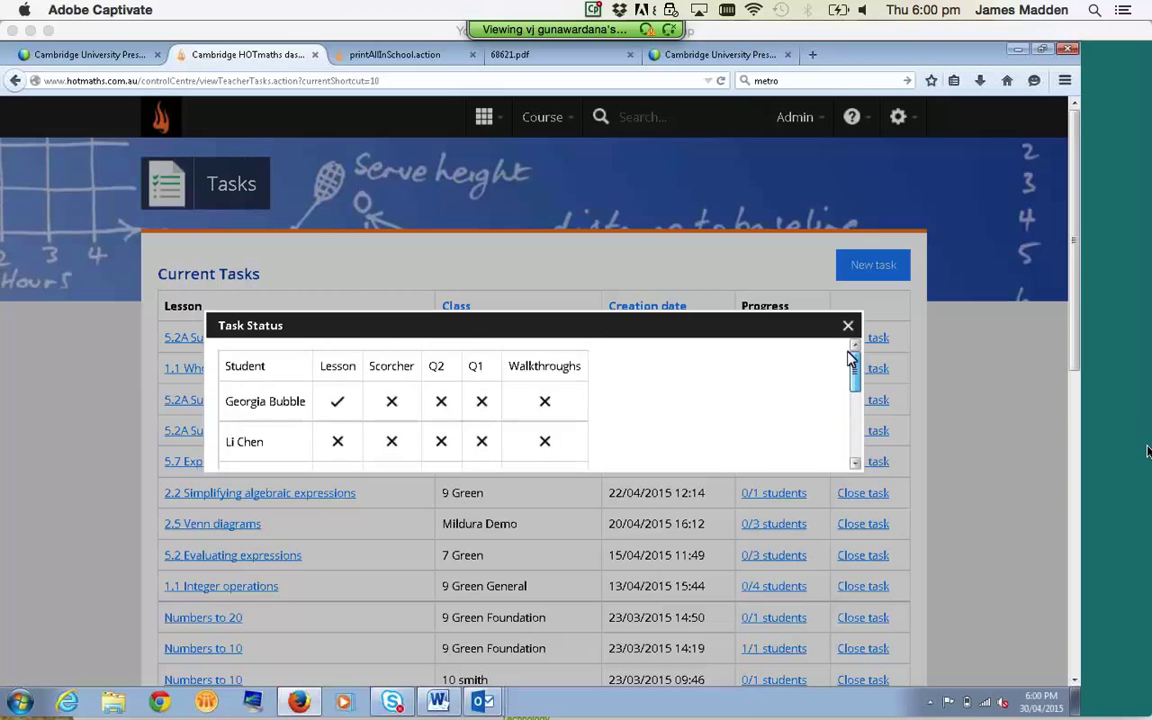
left_click(847, 328)
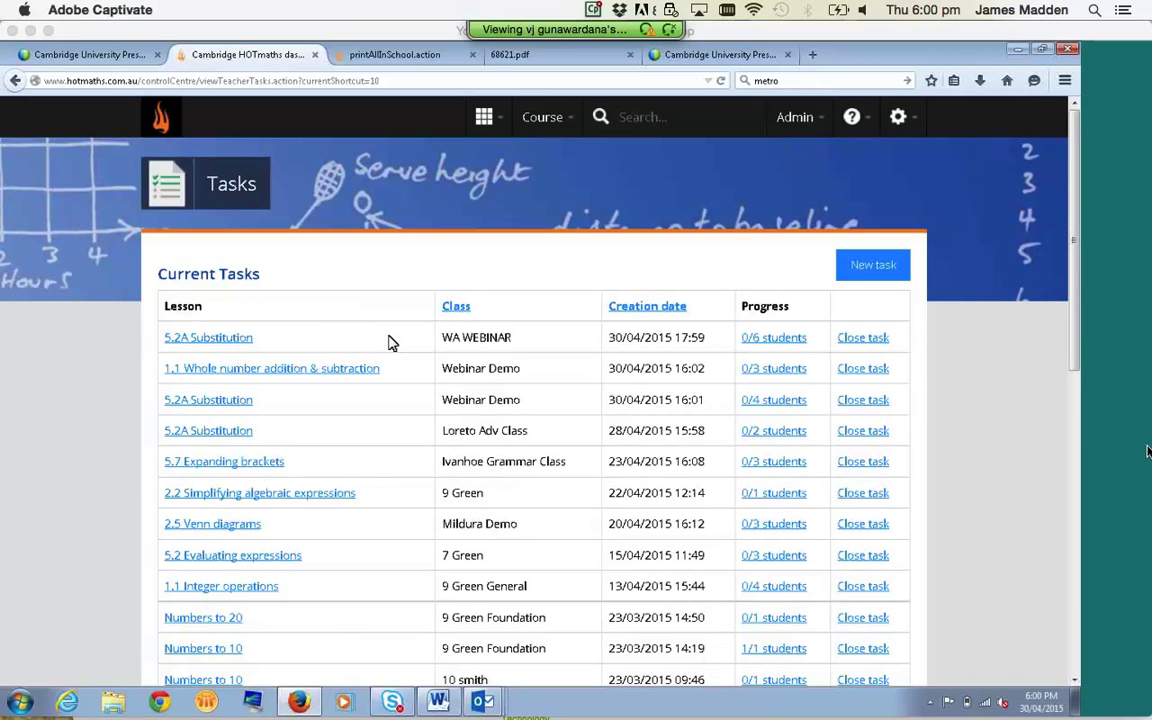
Close the WA WEBINAR task and review its 5.2A Substitution details under Closed Tasks
left_click(869, 339)
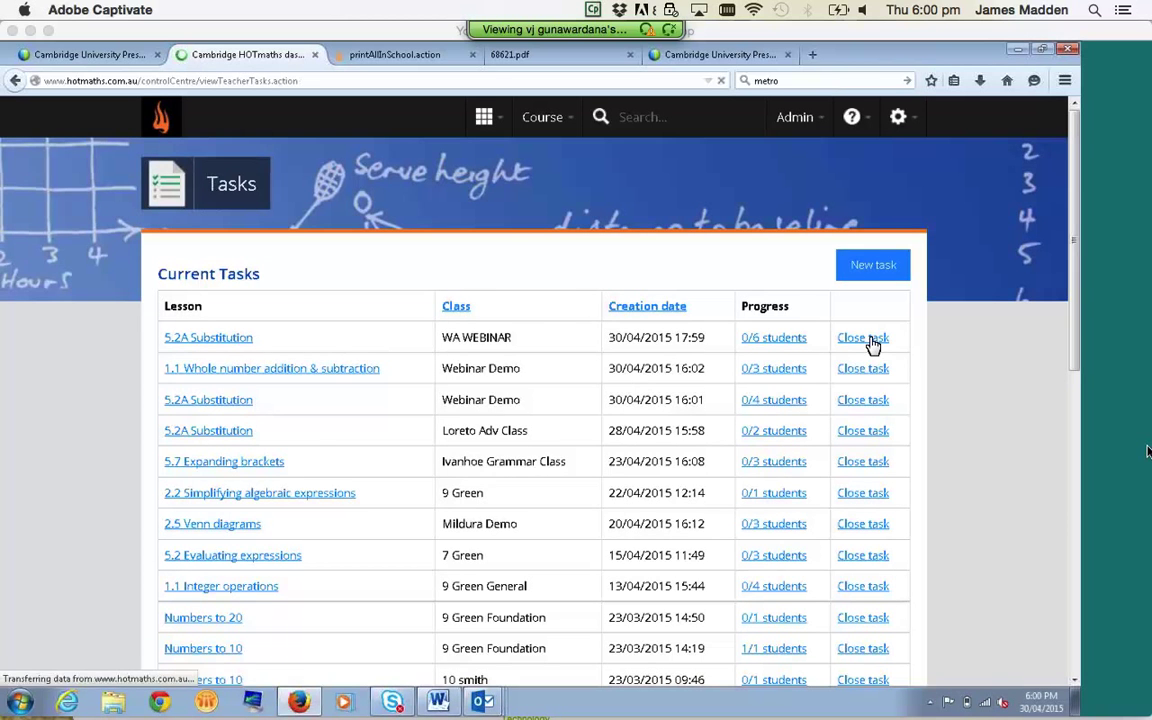
left_click_drag(1080, 216, 1083, 417)
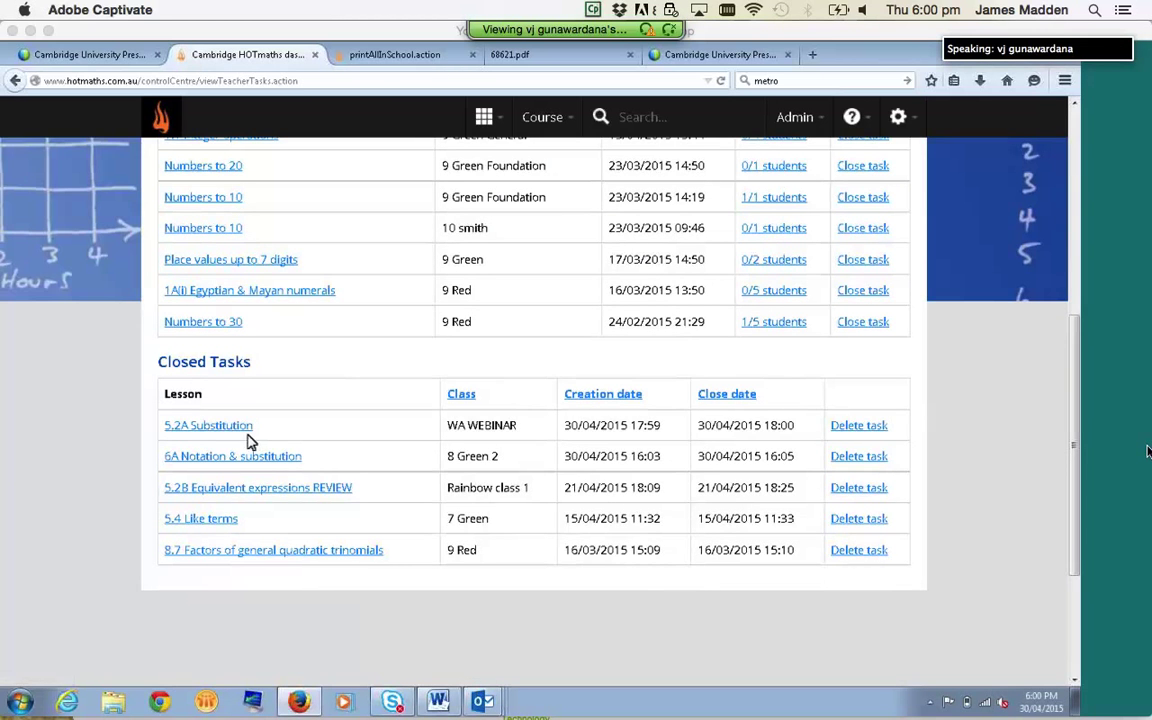
left_click(208, 428)
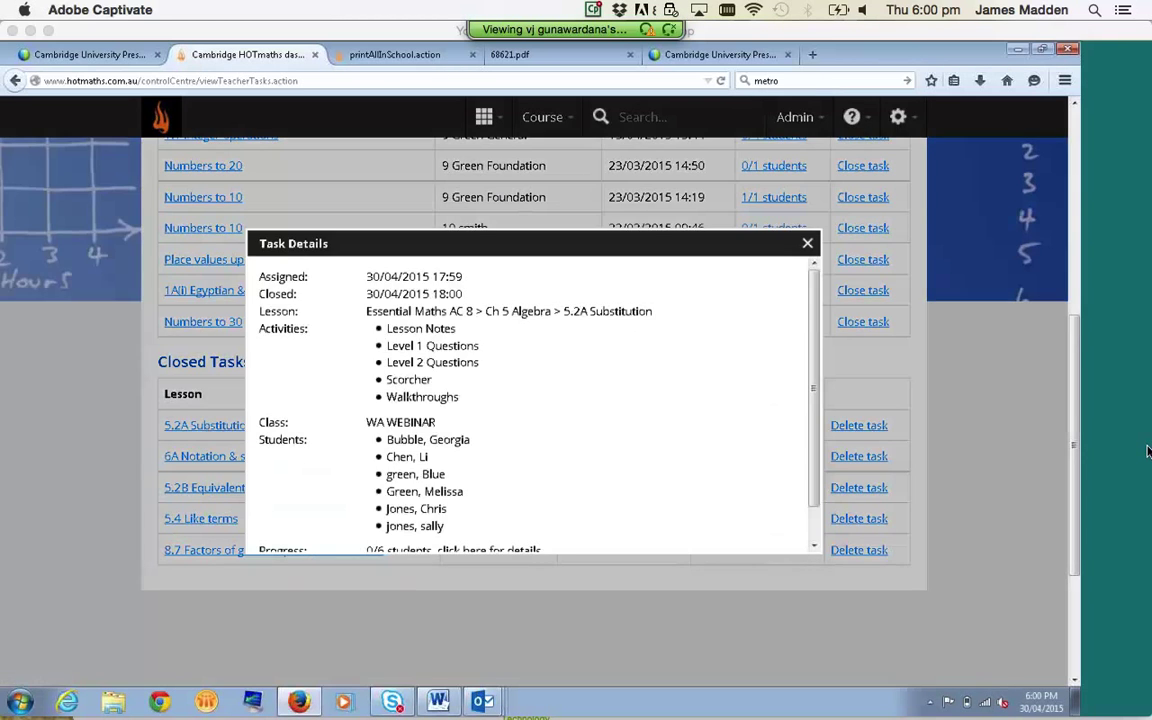
scroll(614, 336, "down", 2)
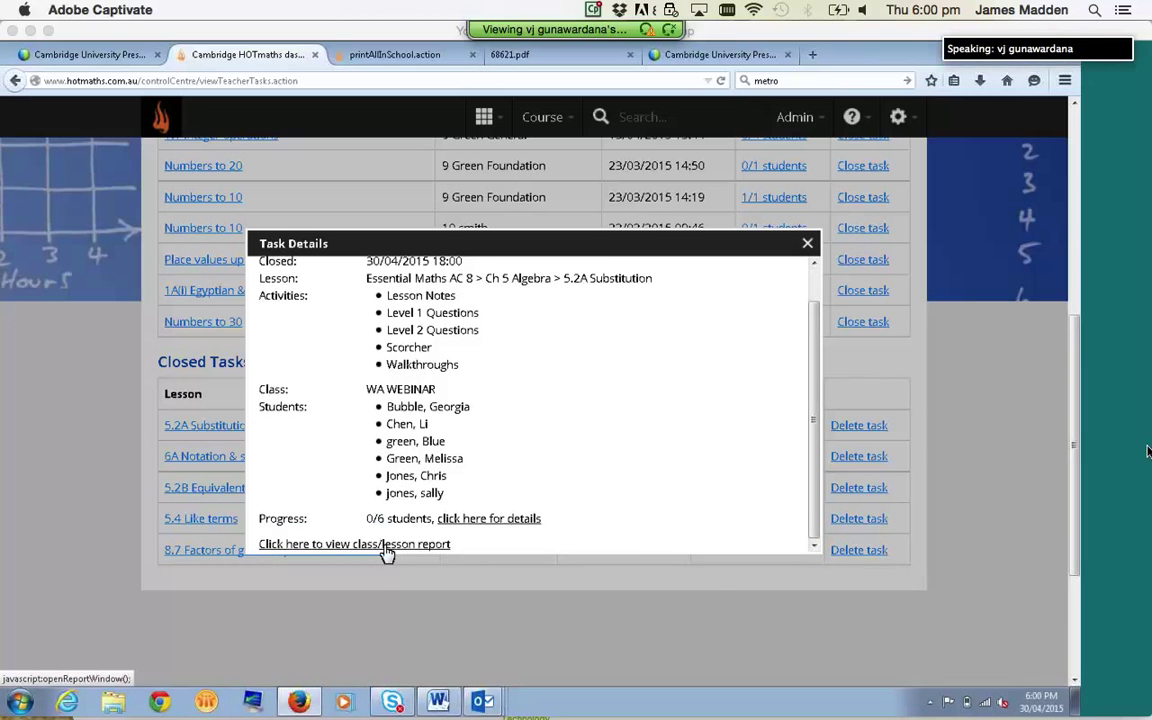
left_click(807, 243)
scroll(938, 378, "up", 5)
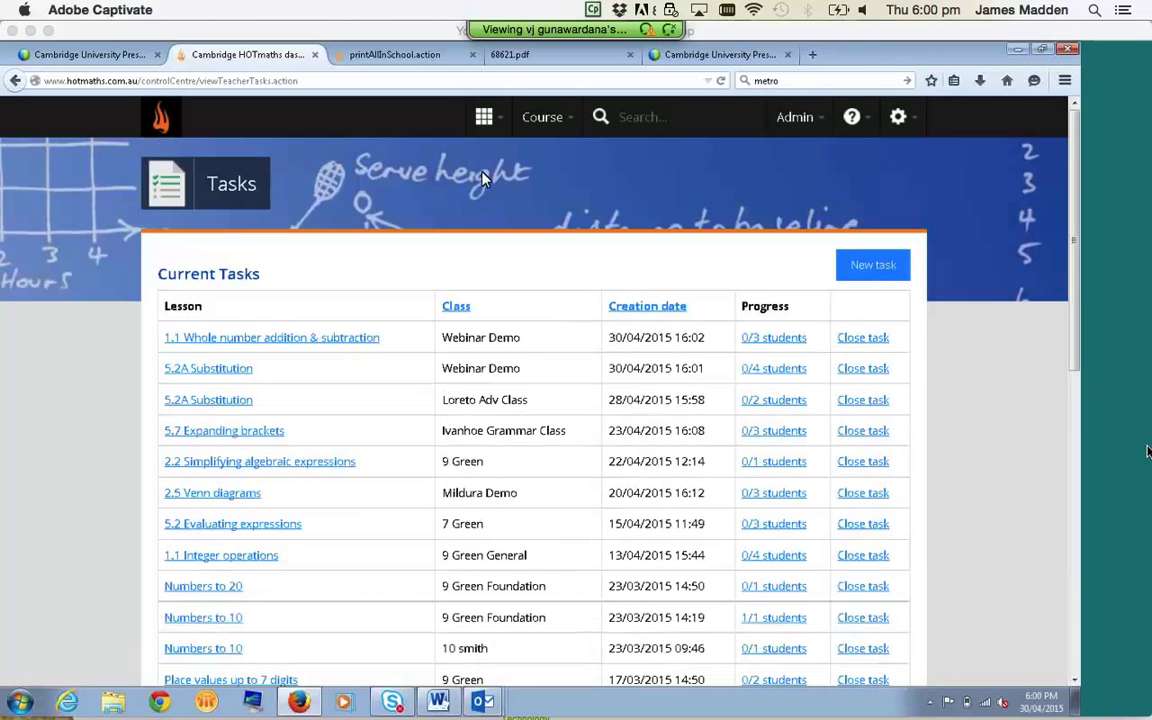
left_click(485, 117)
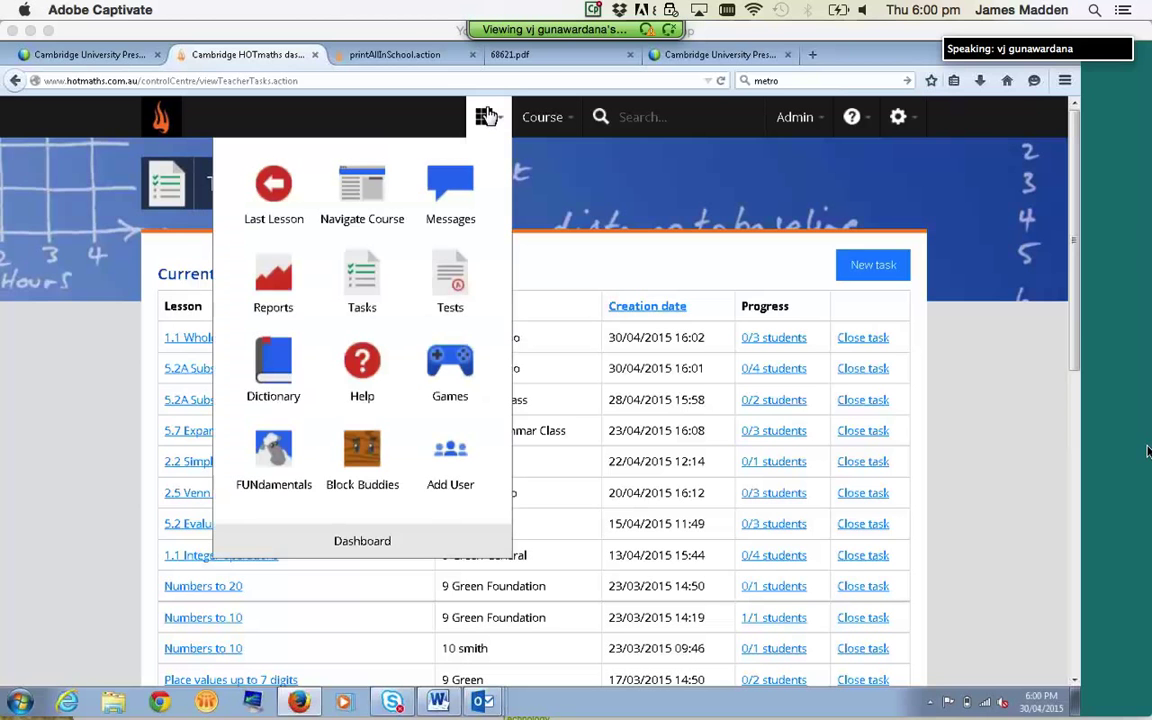
Set up a Class lesson report for 9 Green Foundation on Ch 5 Algebra, 5.2A Substitution
left_click(278, 283)
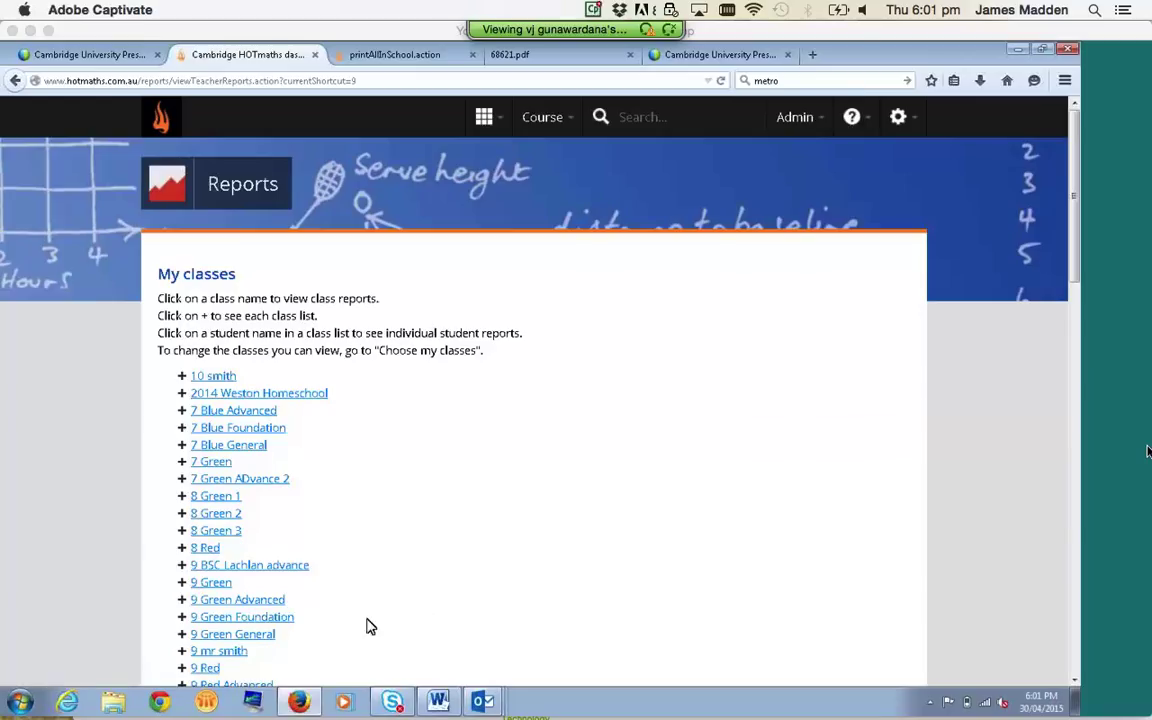
left_click(258, 624)
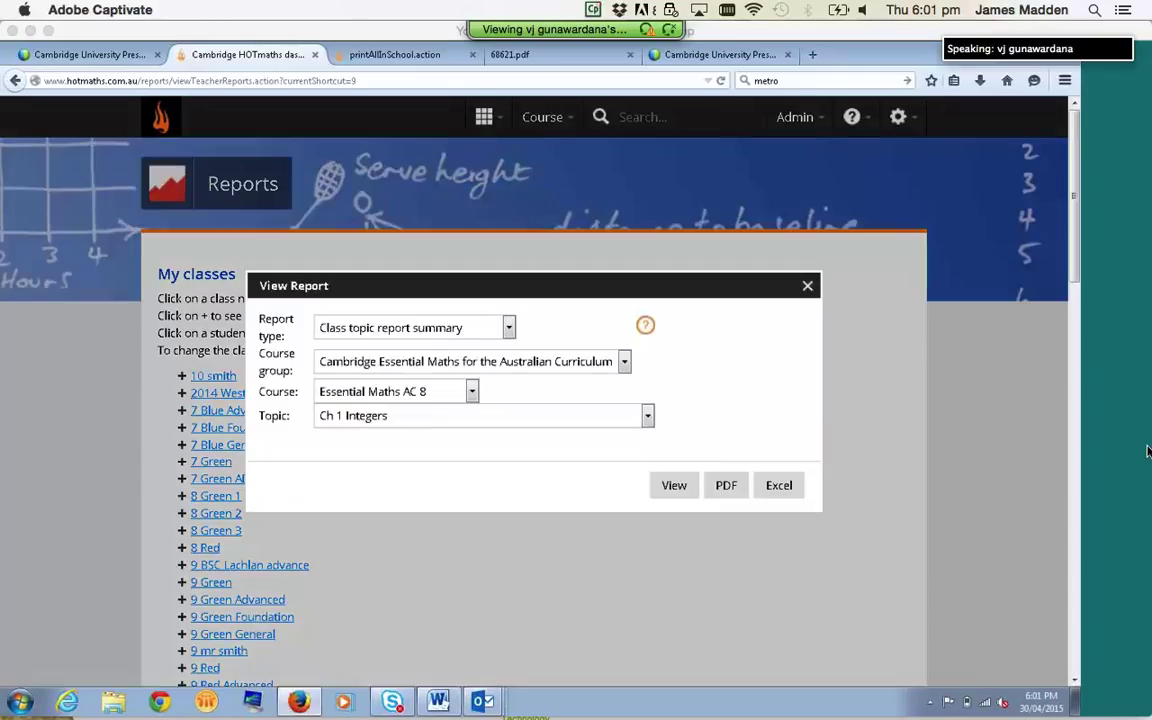
left_click(488, 333)
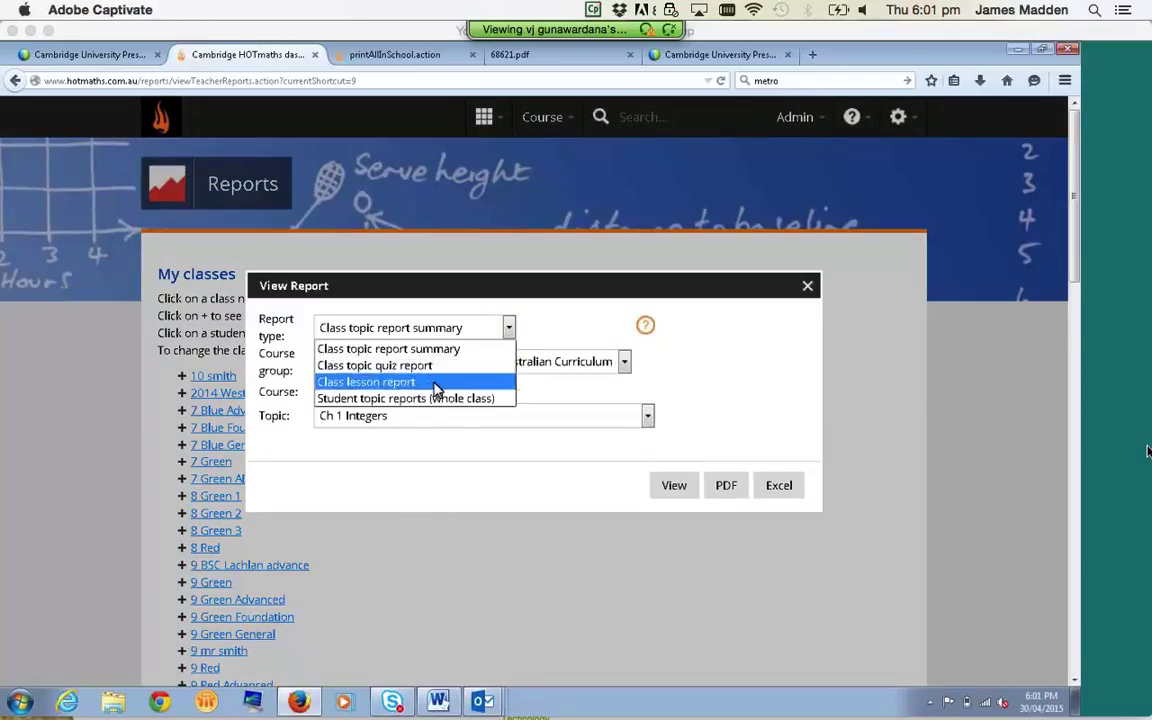
left_click(400, 381)
left_click(424, 416)
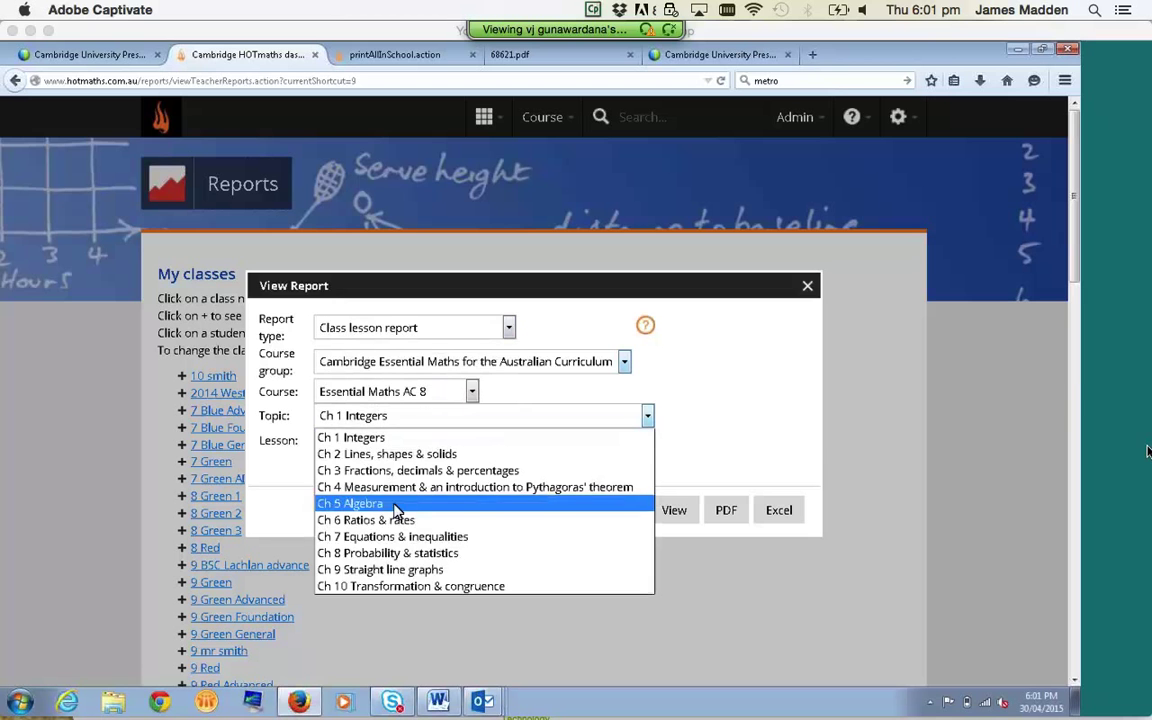
left_click(391, 509)
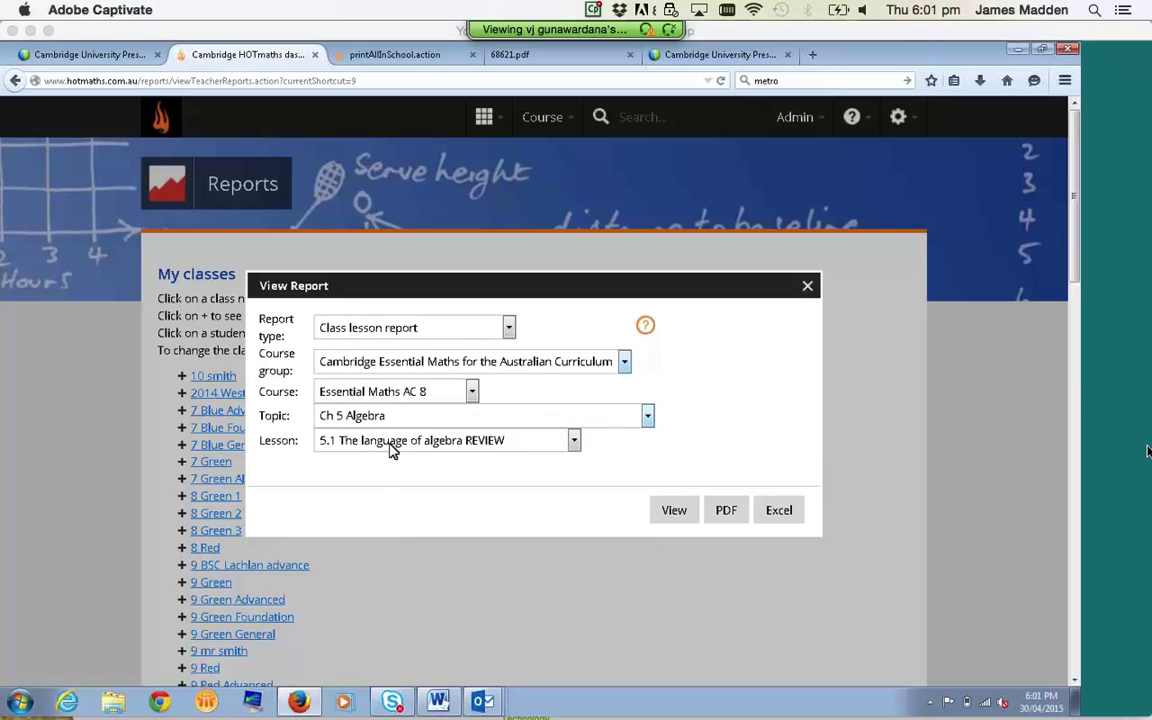
left_click(391, 442)
left_click(388, 479)
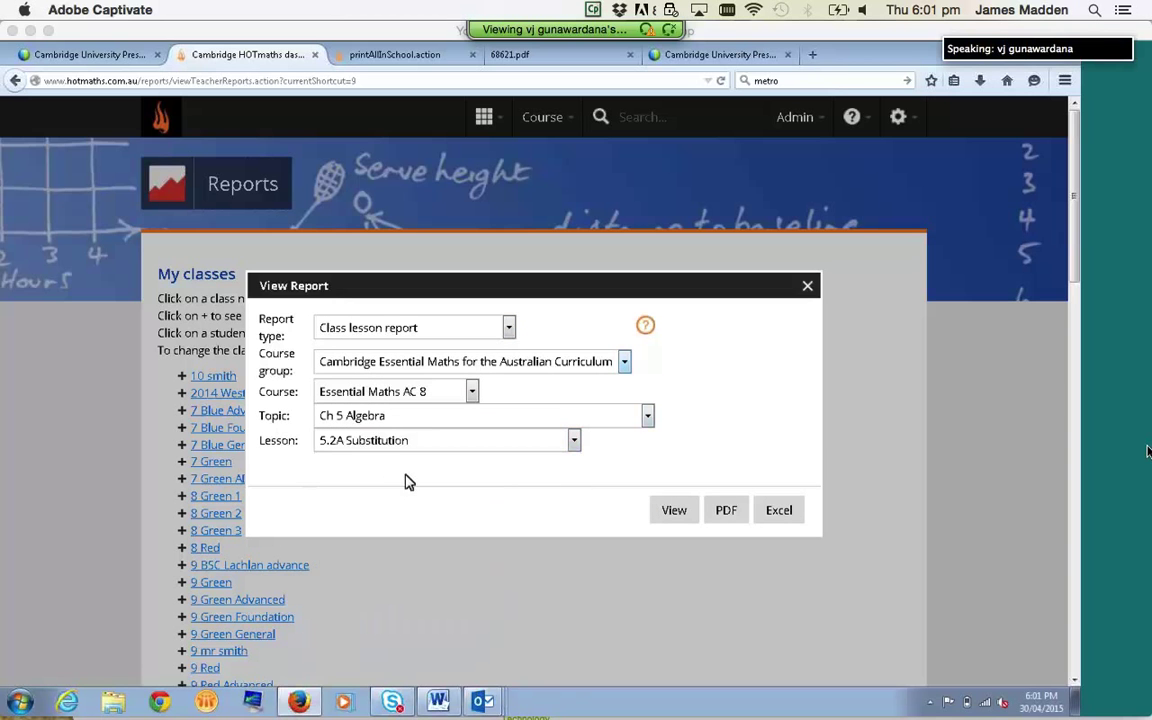
Generate the class lesson report as a PDF, then return to Reports and close the settings
left_click(733, 511)
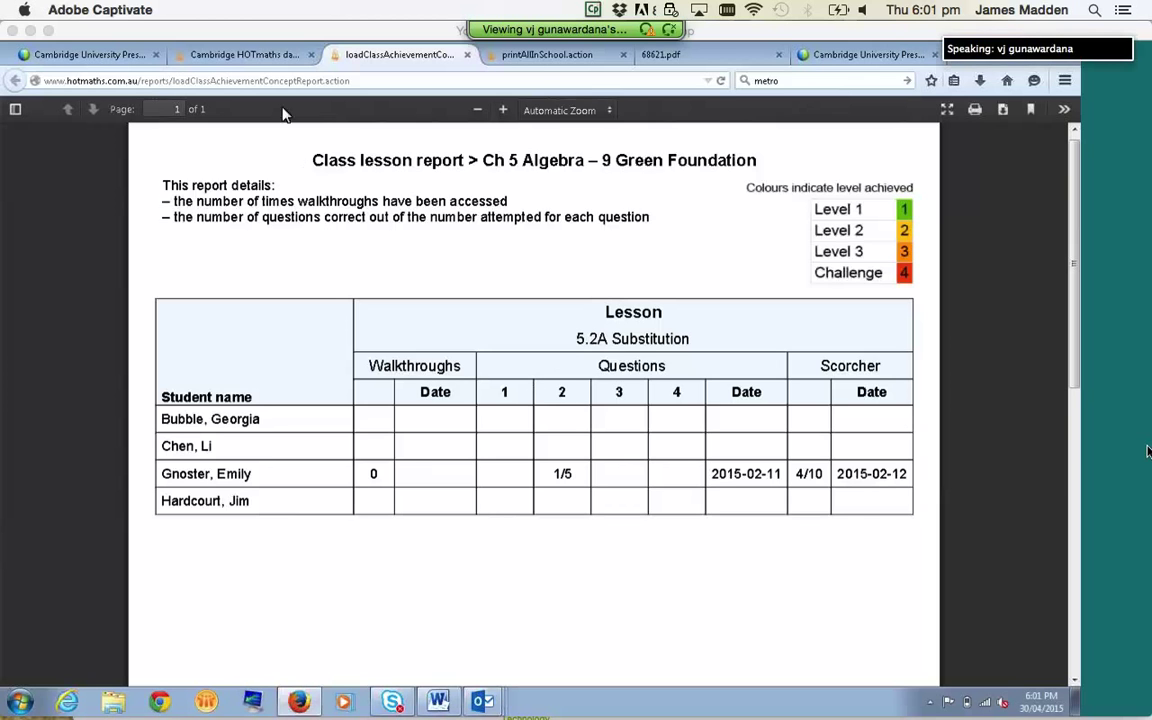
left_click(245, 57)
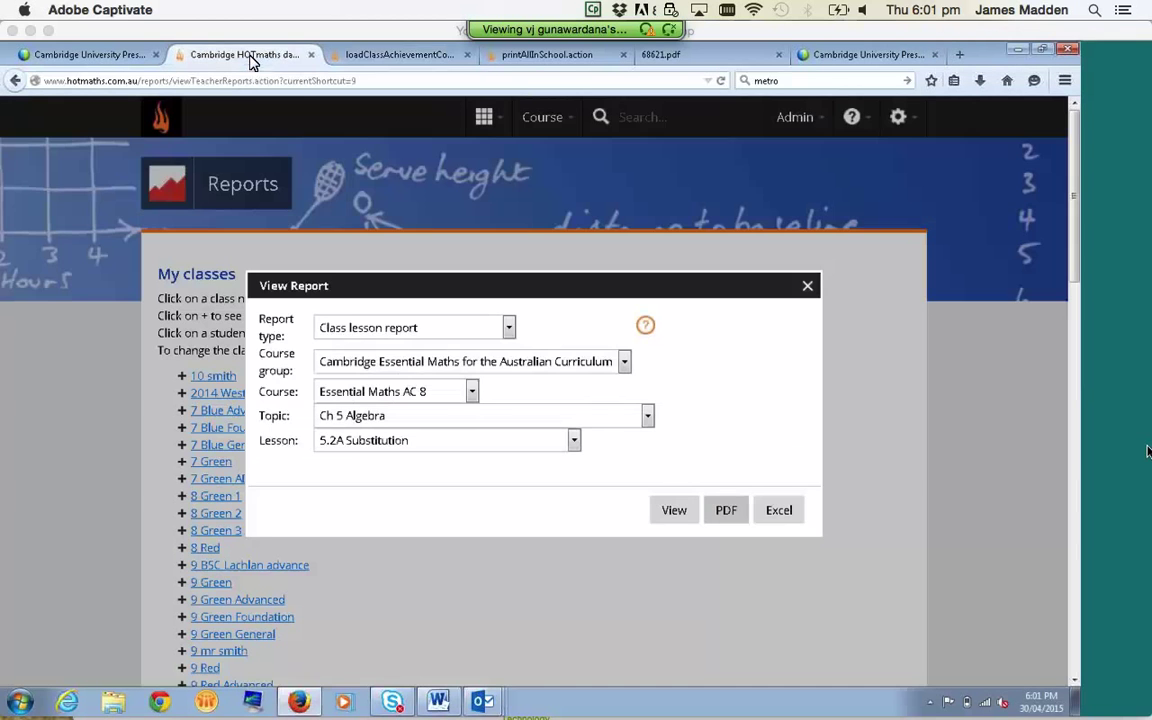
left_click(480, 334)
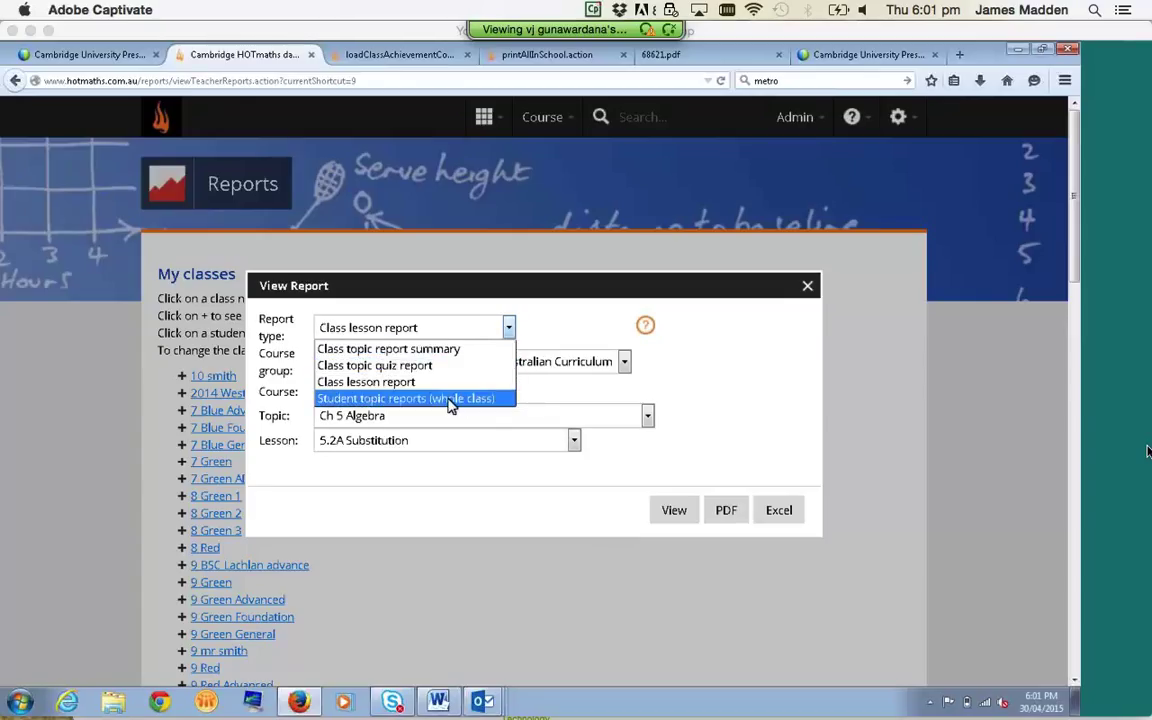
left_click(790, 328)
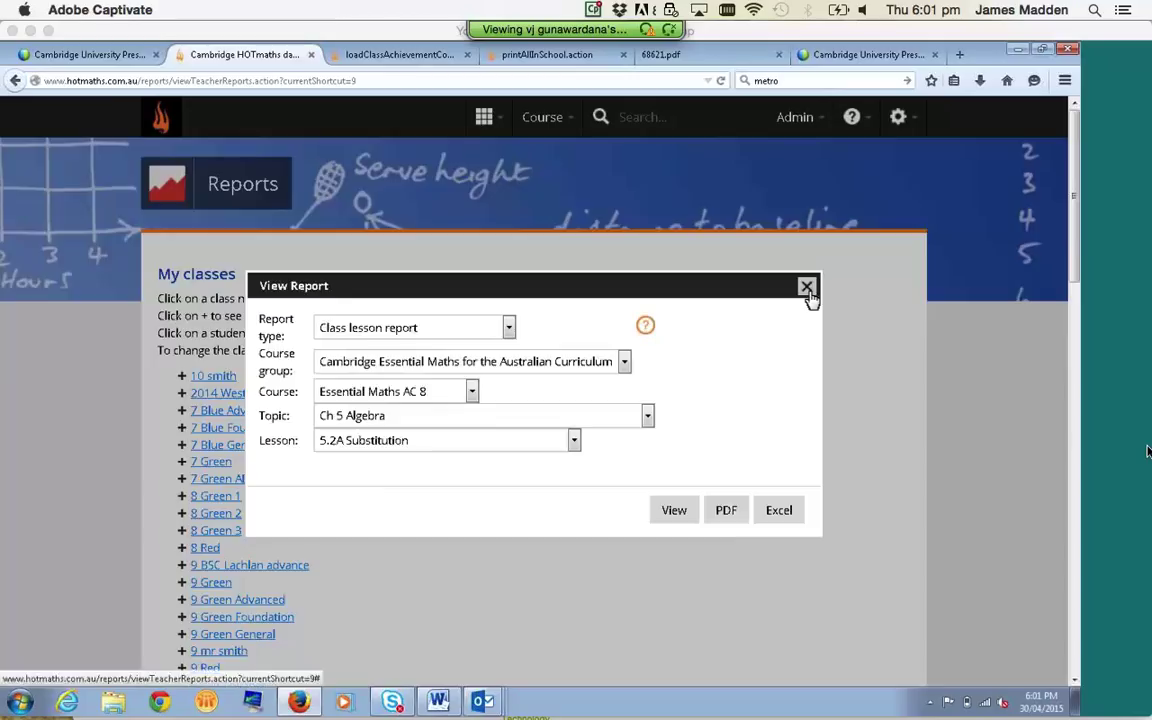
left_click(807, 289)
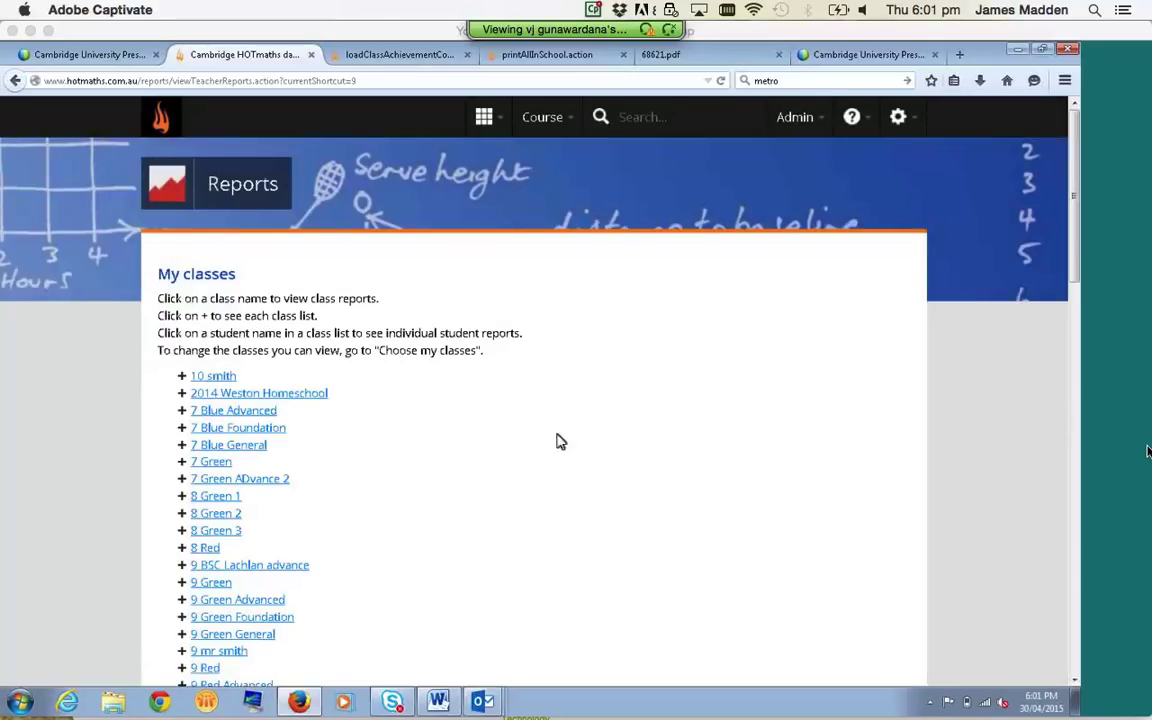
Generate and view a PDF Individual topic report (HOTmaths Global Upper Primary) for the first 9 Green Foundation student
left_click(182, 618)
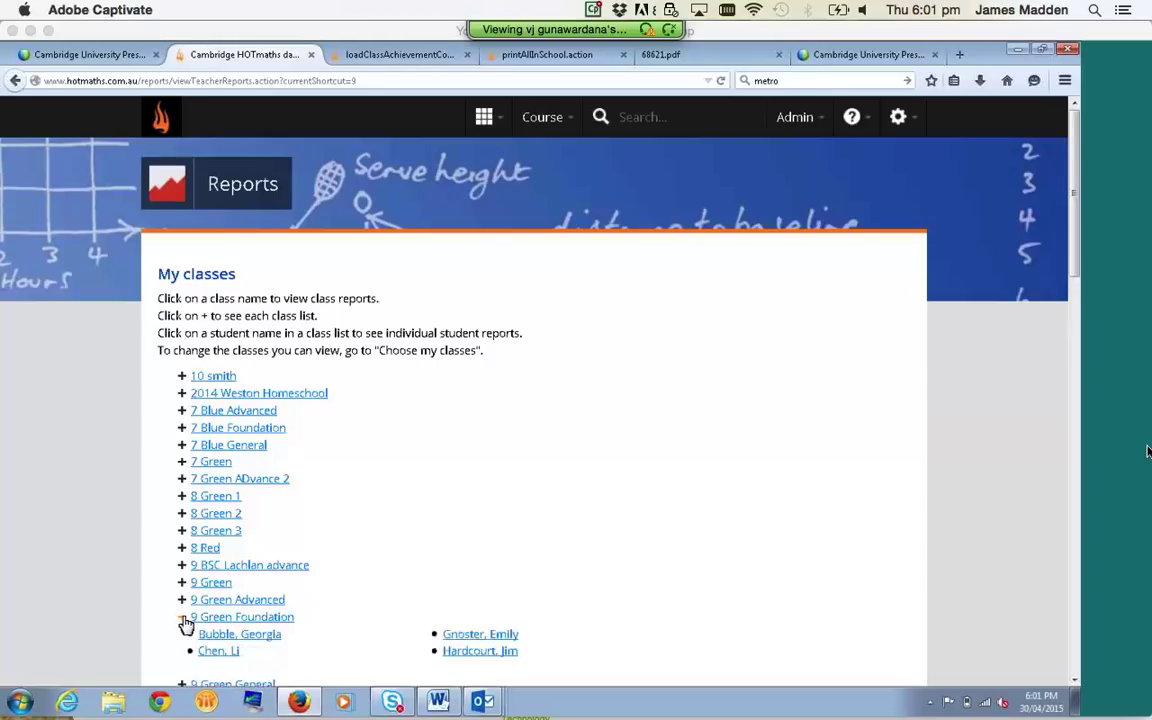
left_click(241, 636)
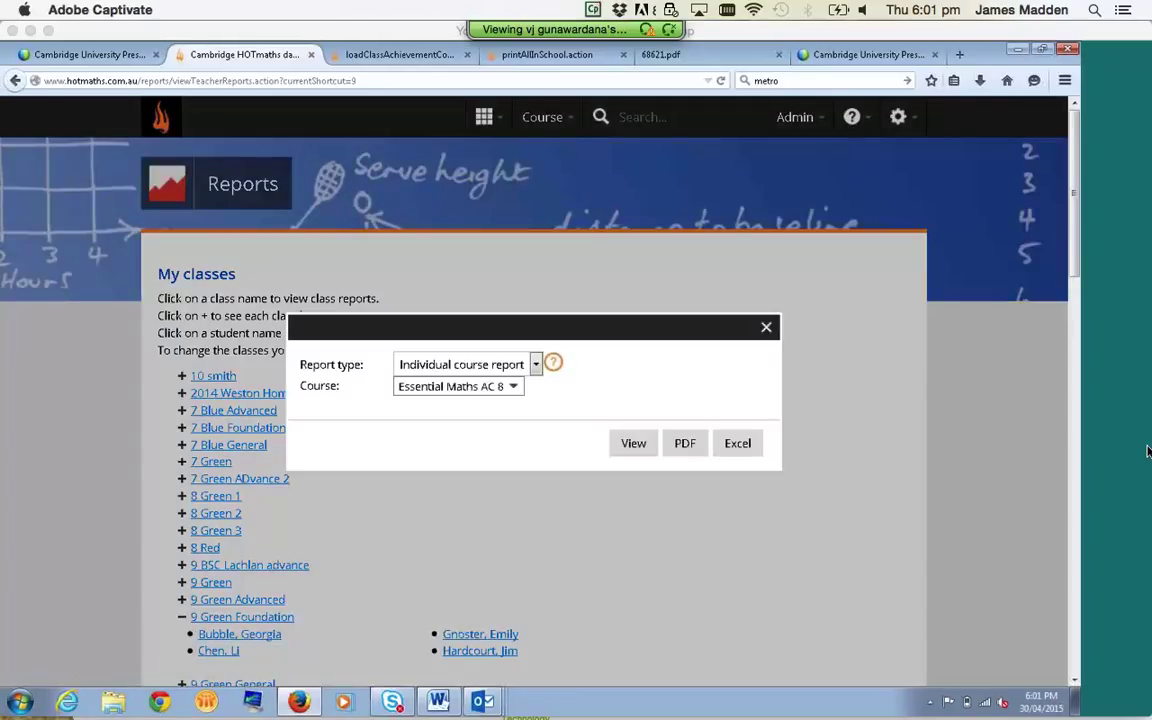
left_click(535, 364)
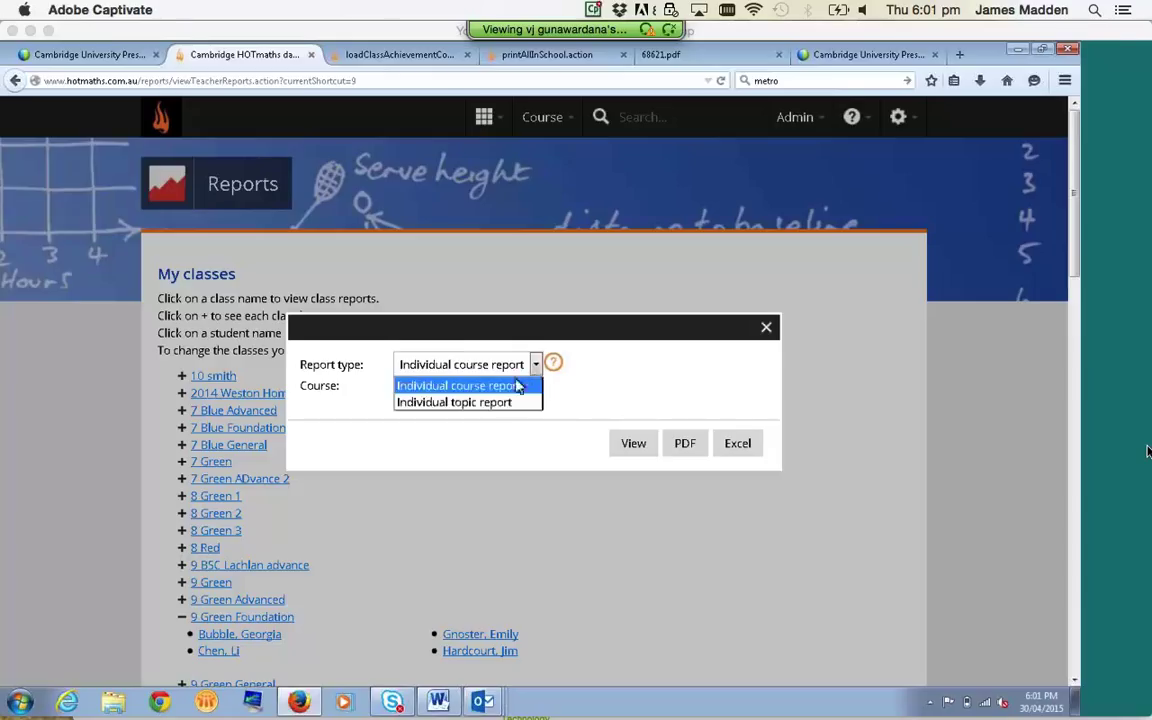
left_click(507, 403)
left_click(514, 390)
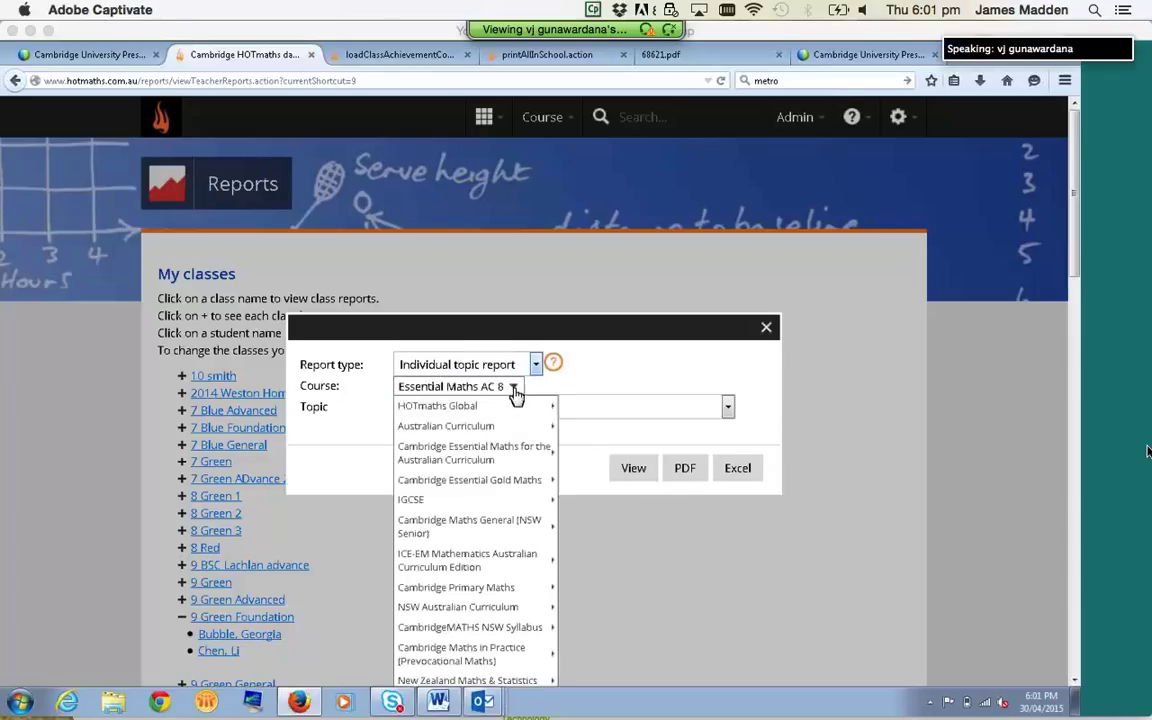
mouse_move(517, 406)
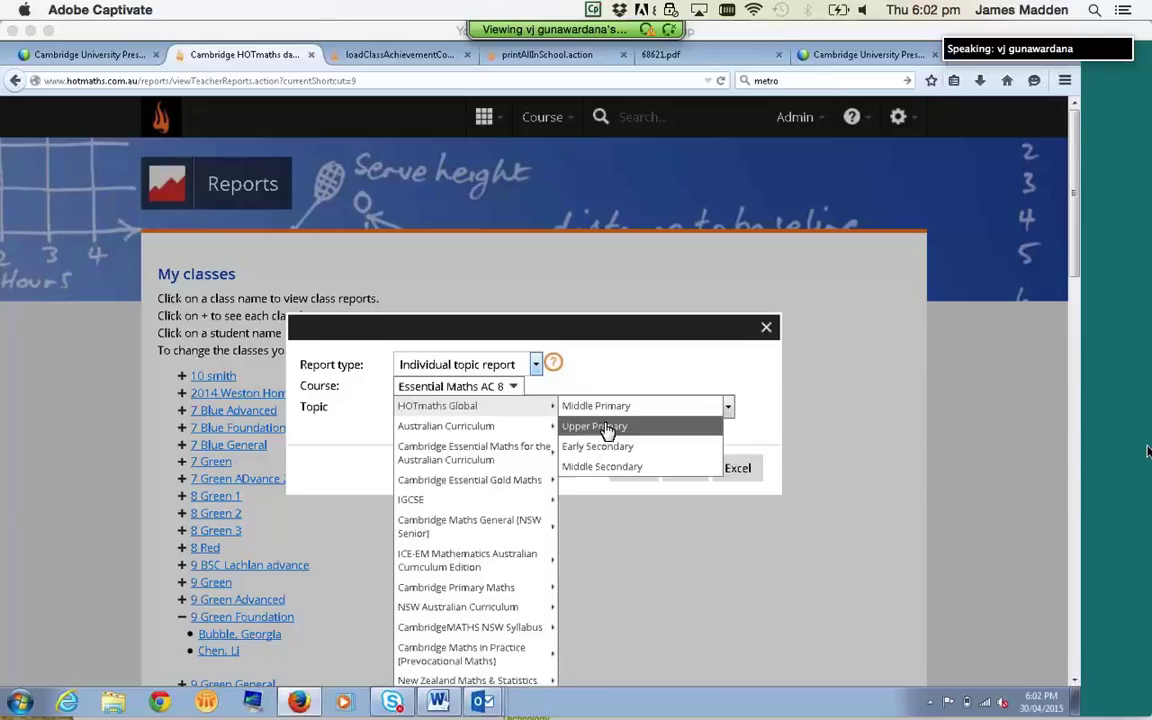
left_click(655, 427)
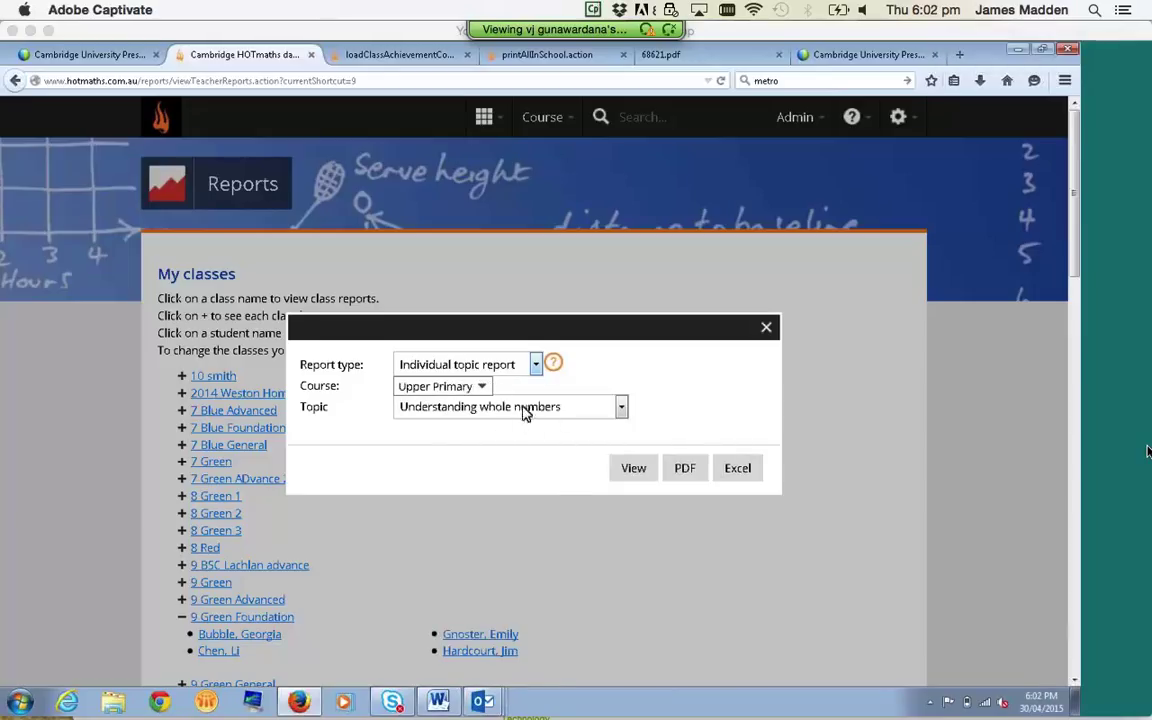
left_click(687, 474)
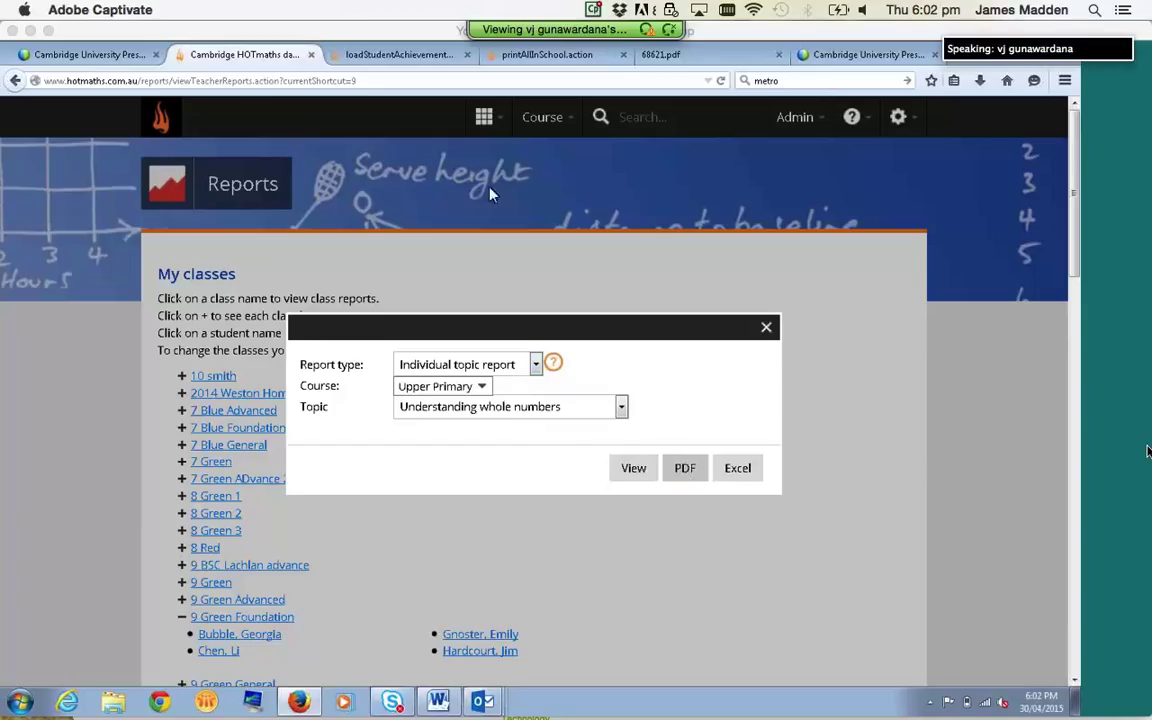
left_click(397, 58)
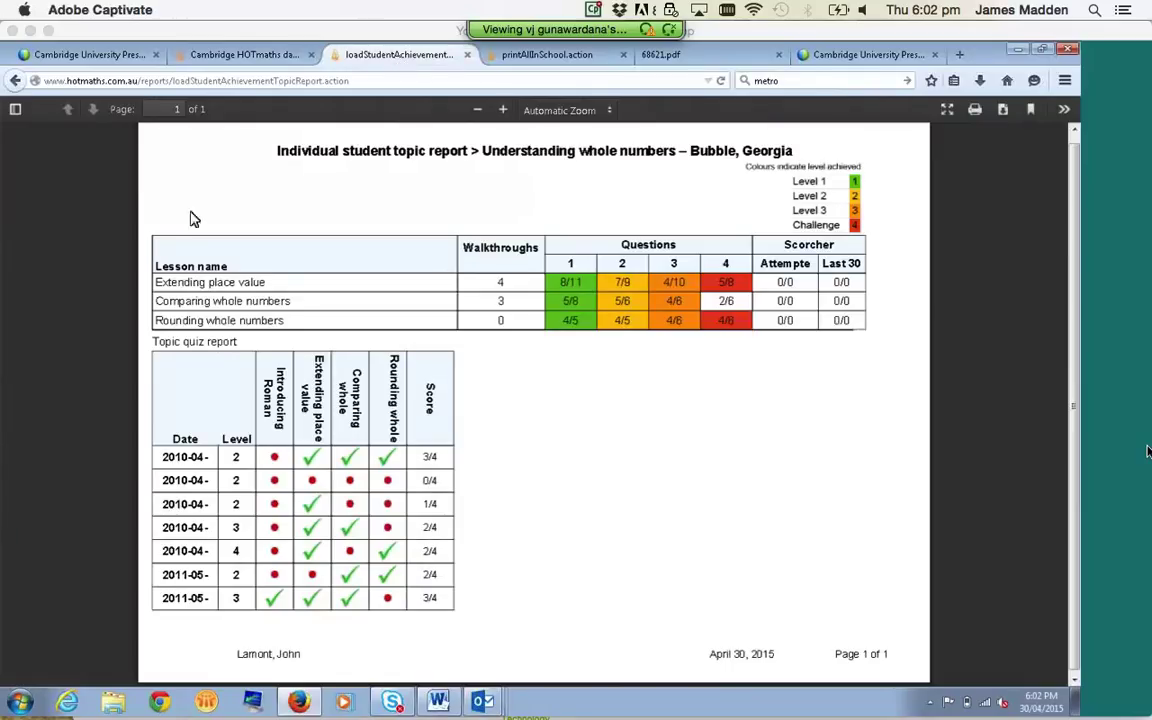
Highlight the student's surname in the PDF title, then switch back to the HOTmaths Reports tab
left_click_drag(692, 150, 741, 150)
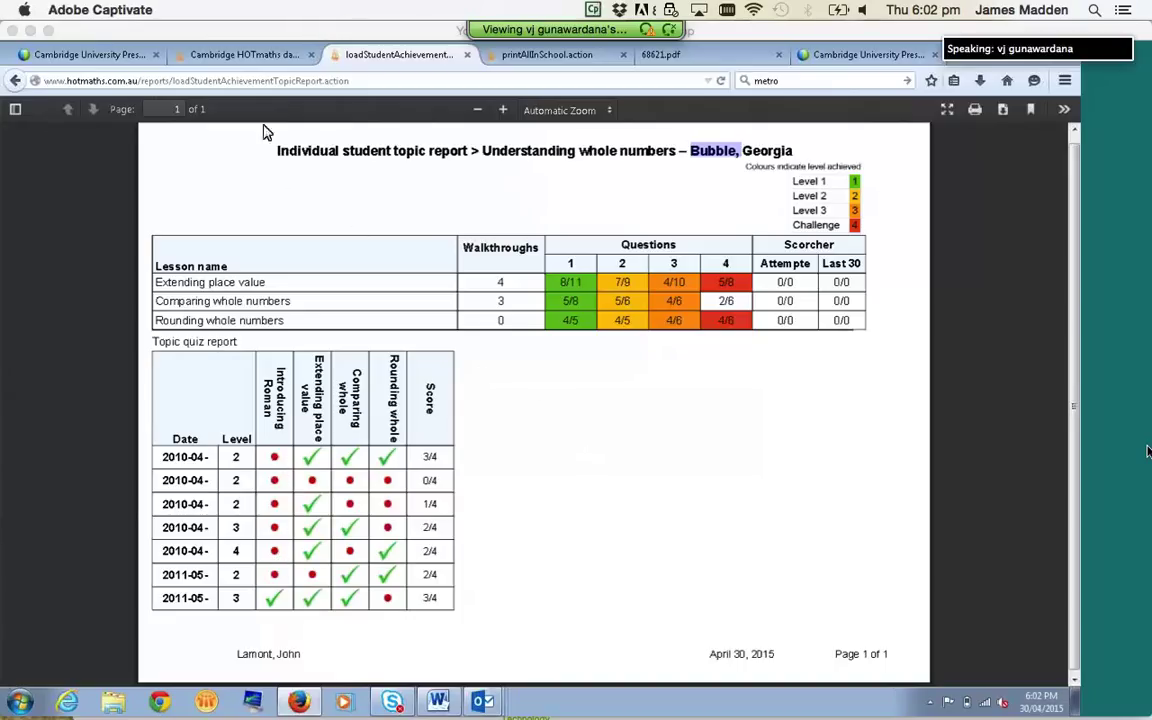
left_click(230, 54)
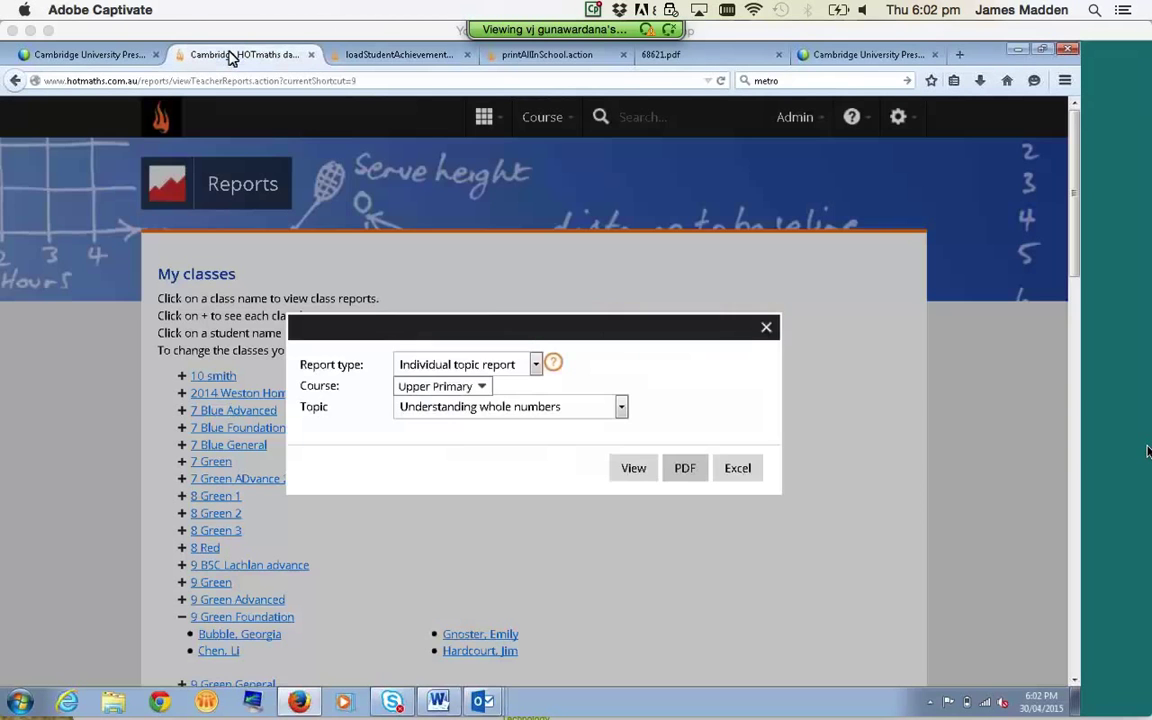
Close the student report settings, return to the Dashboard and open Messages
left_click(766, 327)
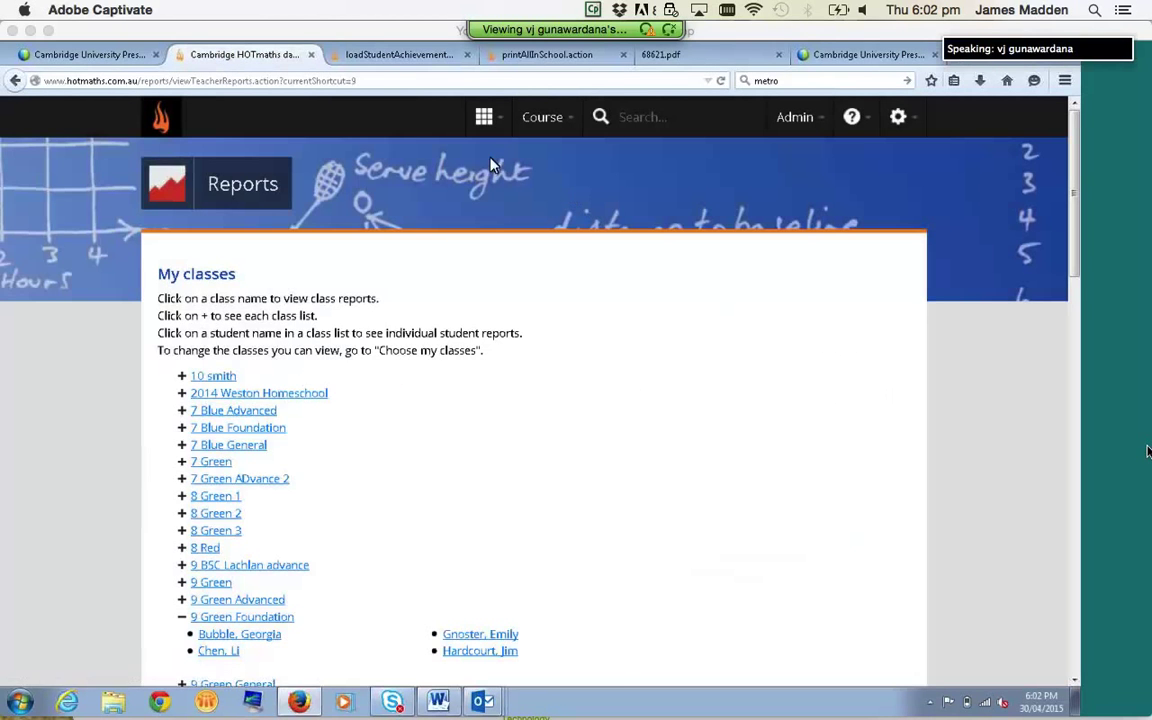
left_click(484, 117)
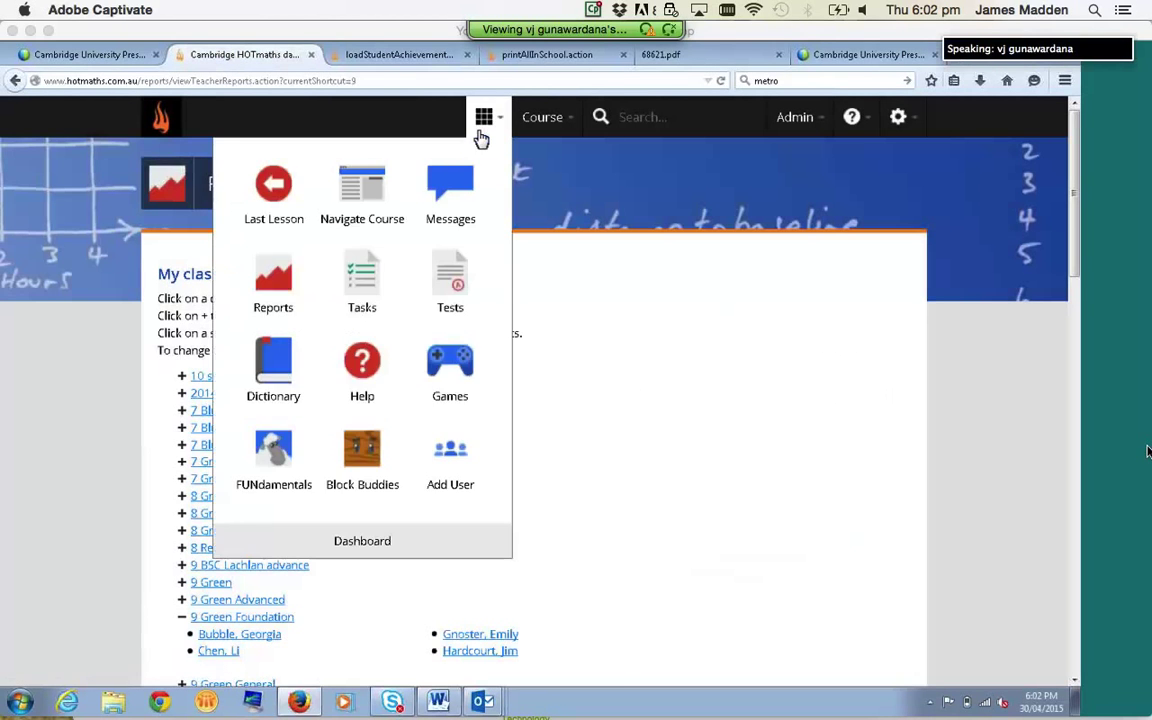
left_click(377, 551)
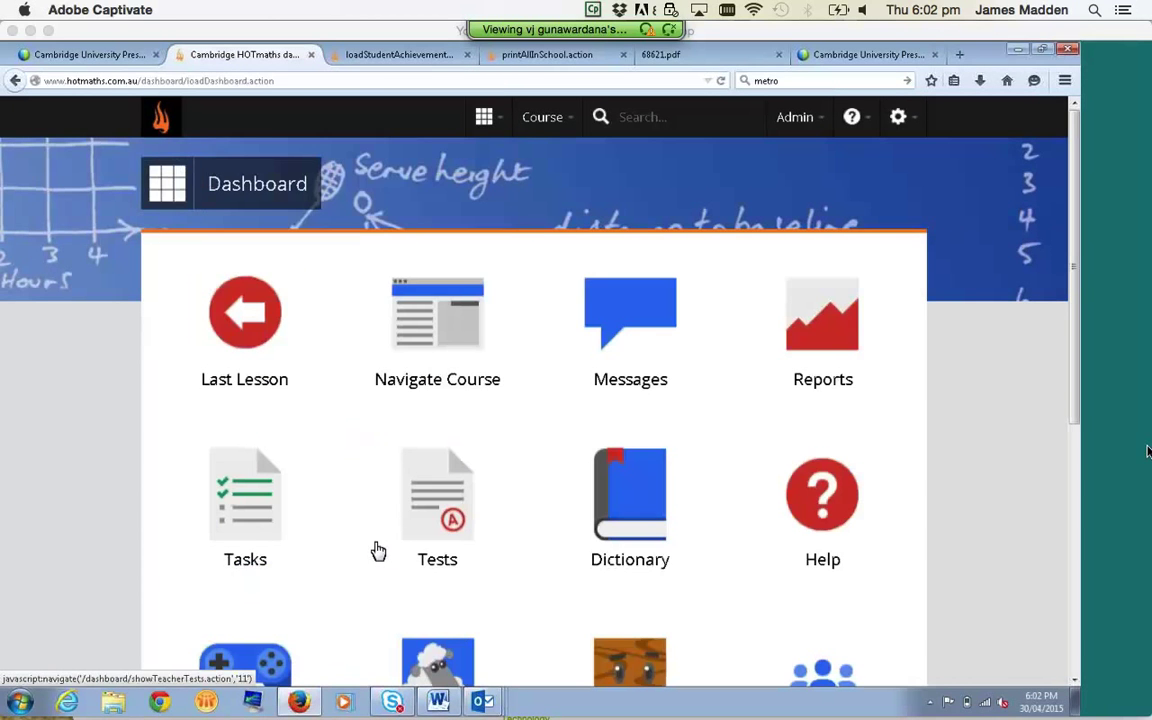
left_click(639, 318)
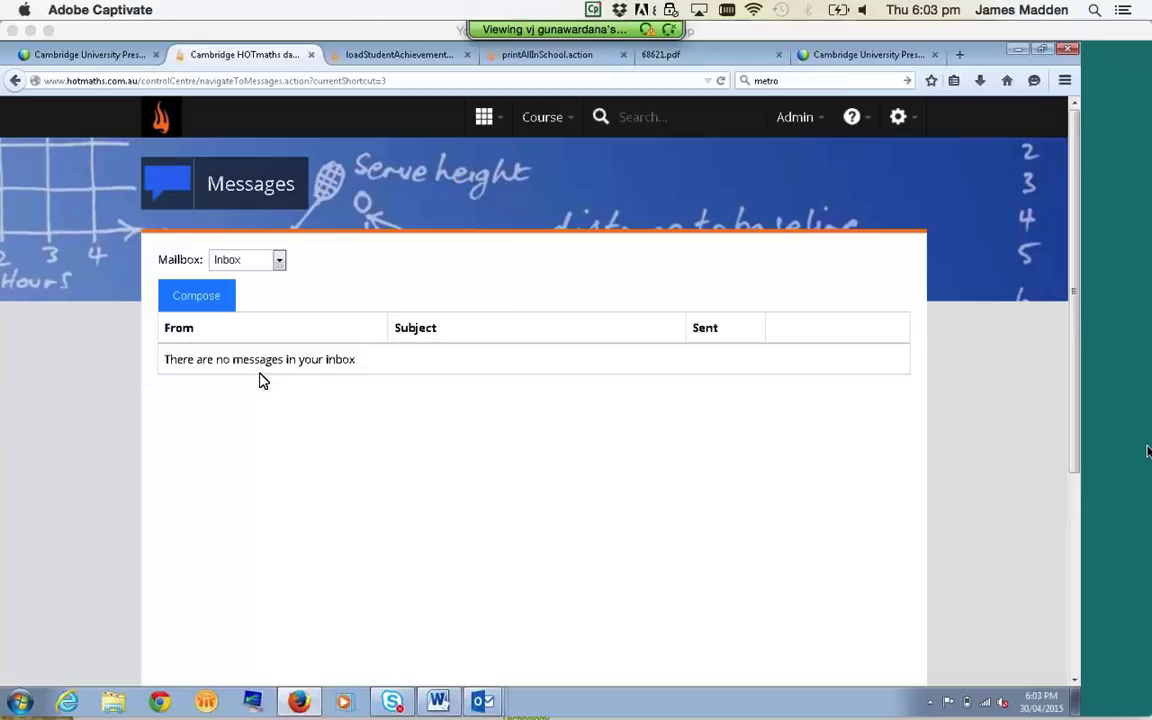
Draft a new message to individual students, discard it unsent, and return to the Dashboard
left_click(211, 305)
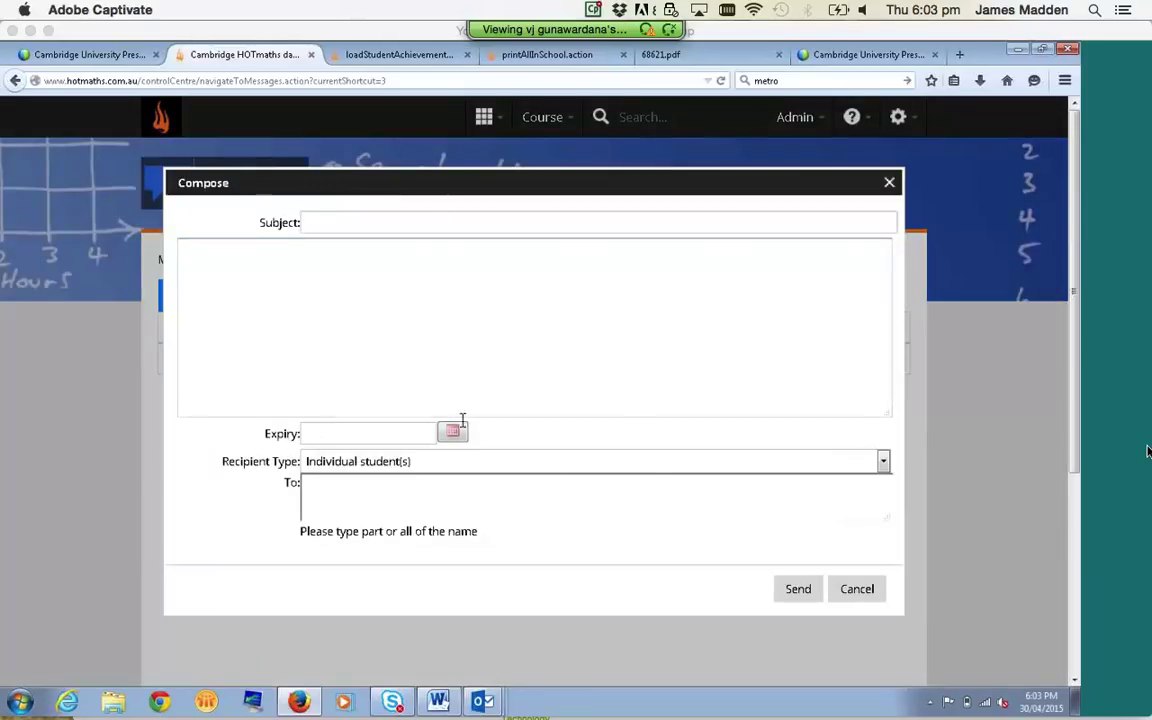
left_click(641, 467)
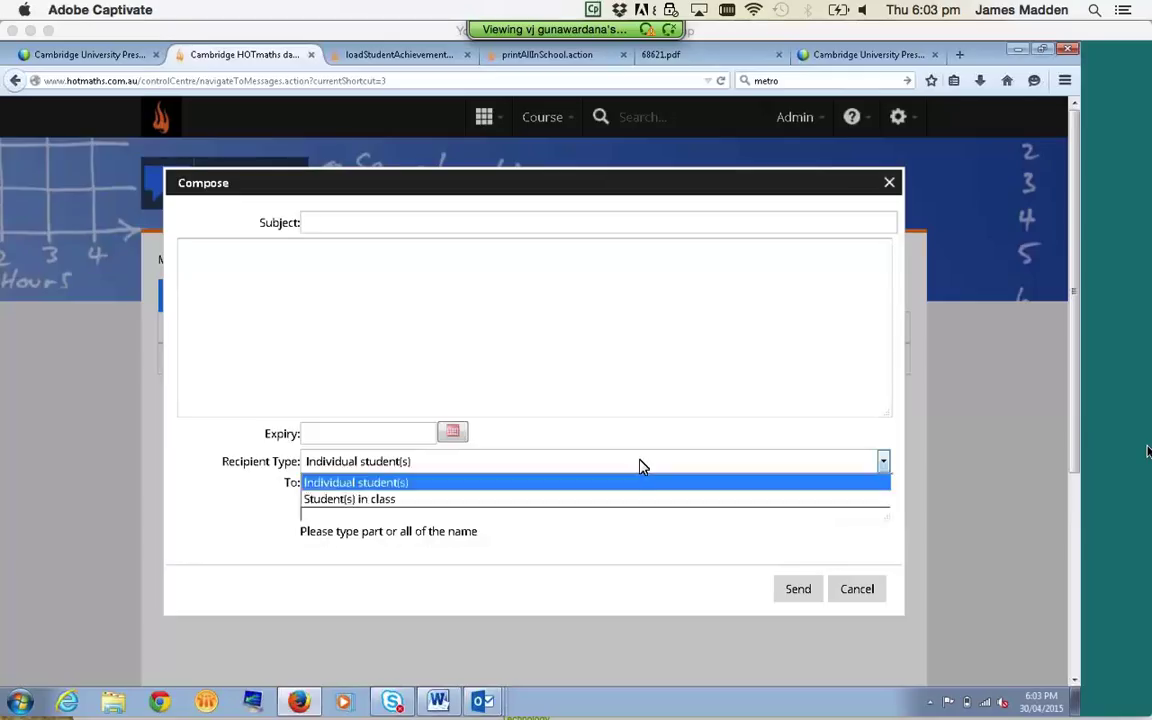
left_click(627, 481)
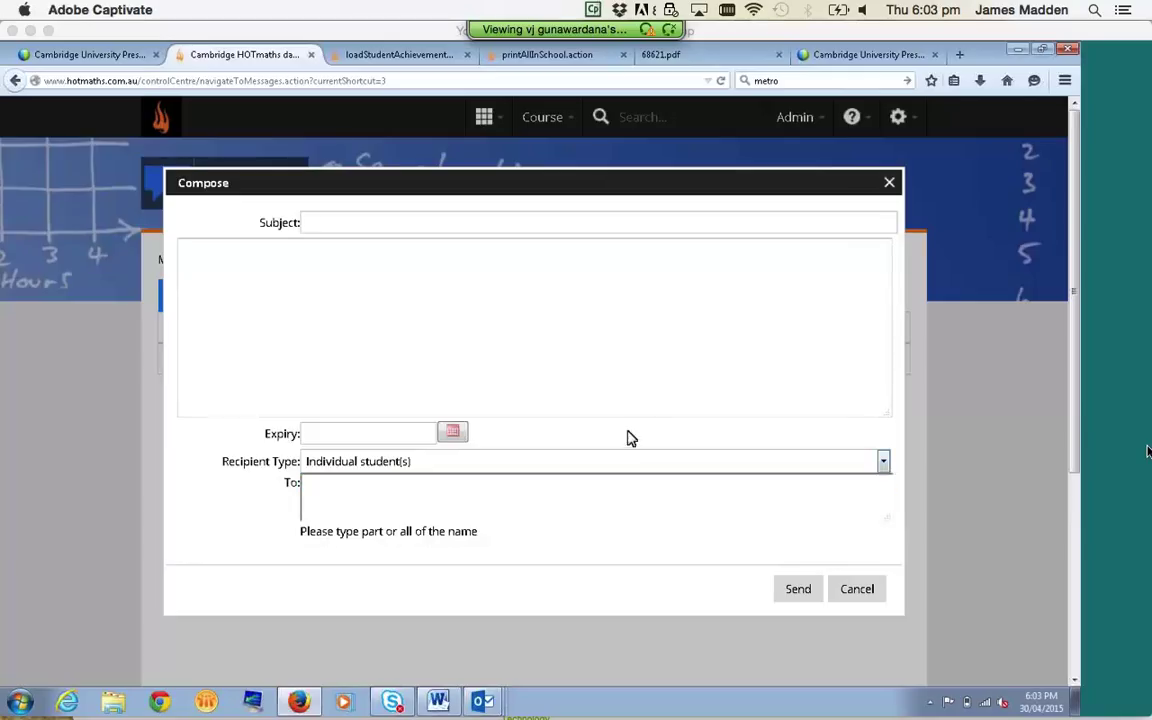
left_click(870, 596)
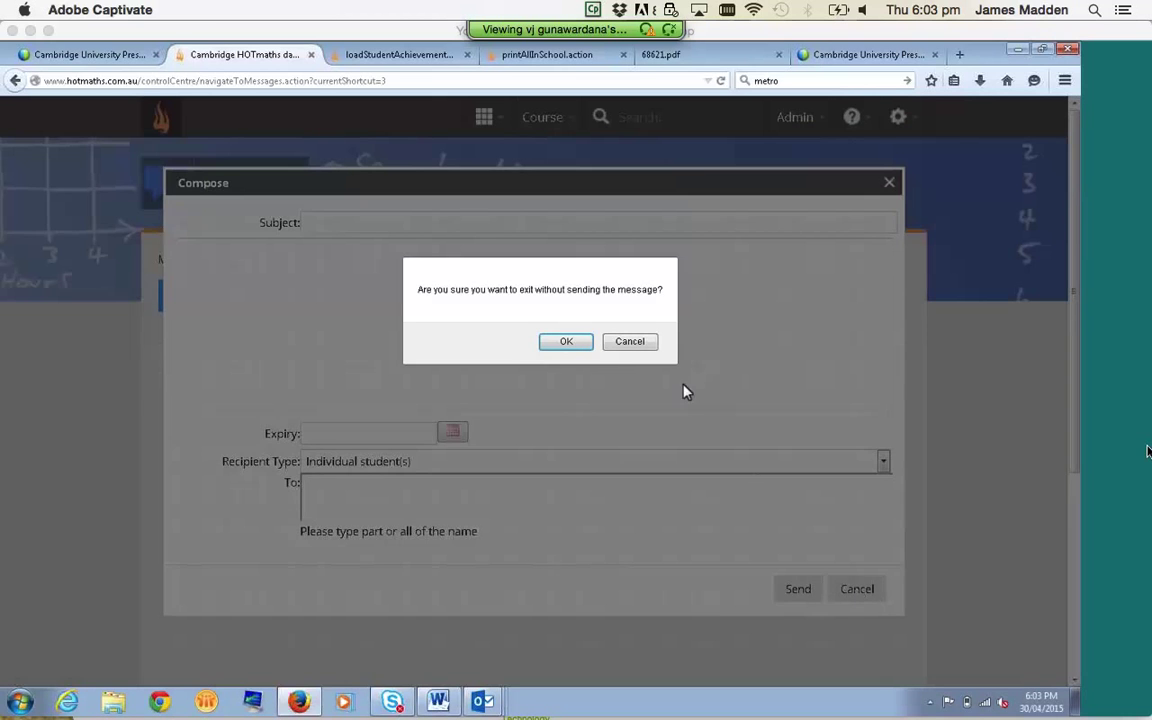
left_click(634, 343)
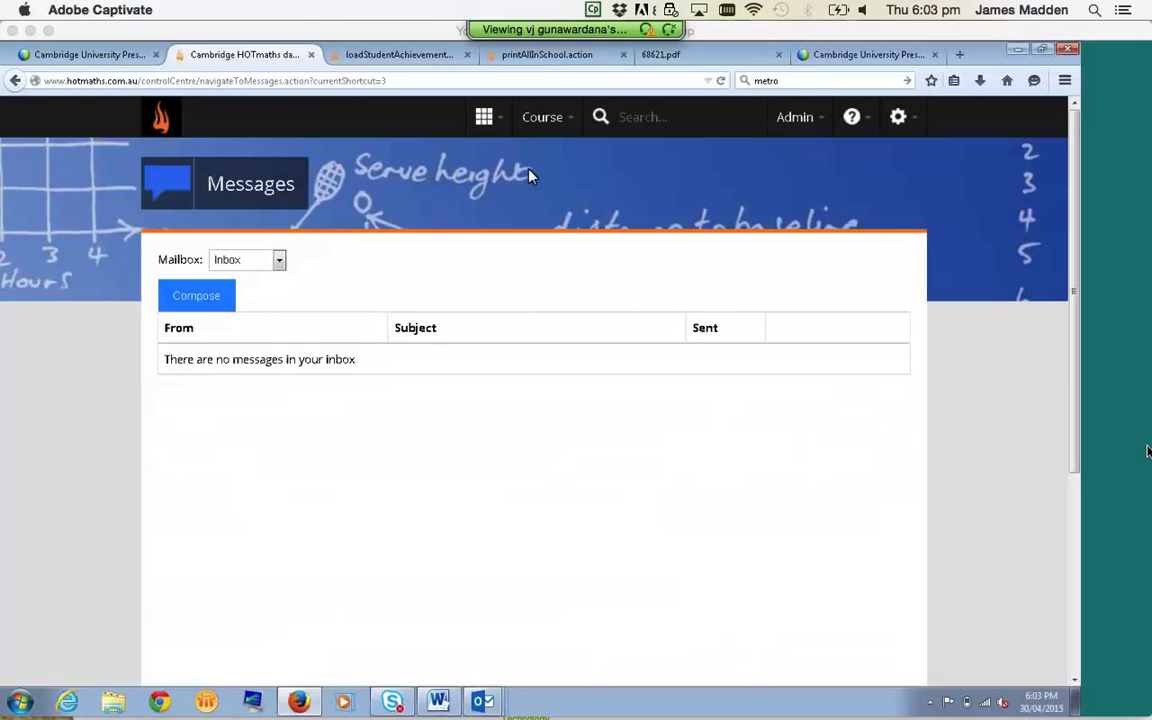
left_click(490, 118)
left_click(370, 541)
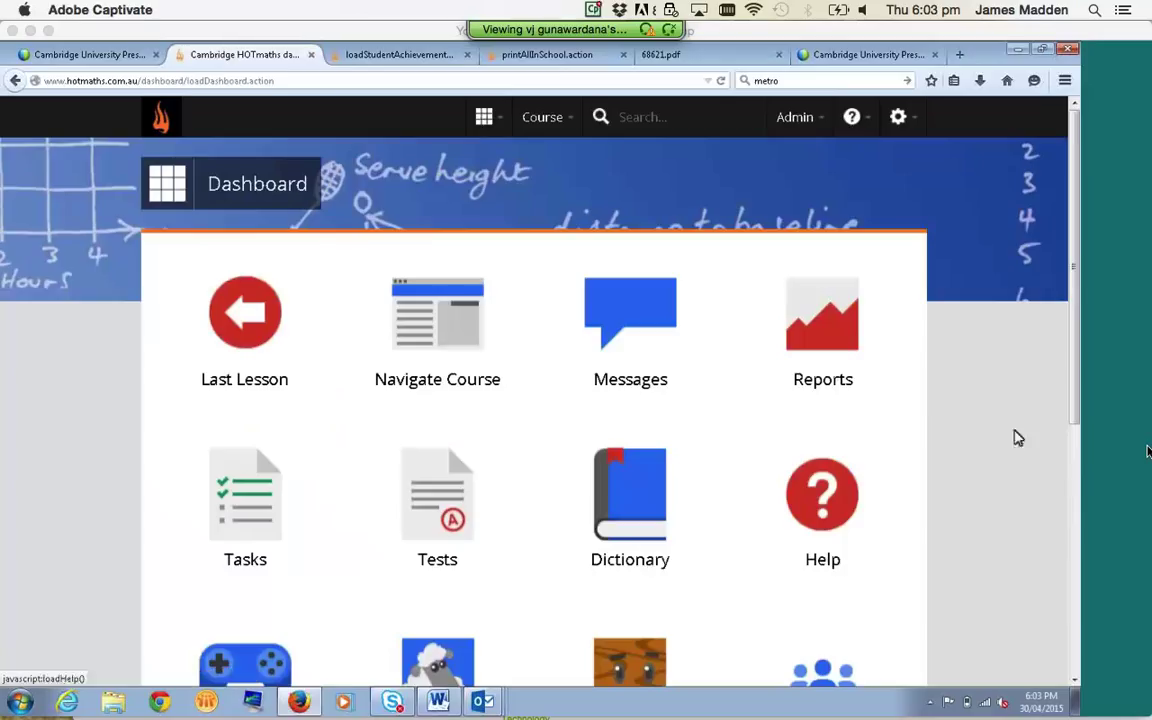
Go to the Tests section of the Test library and start creating a new test
scroll(1003, 404, "down", 2)
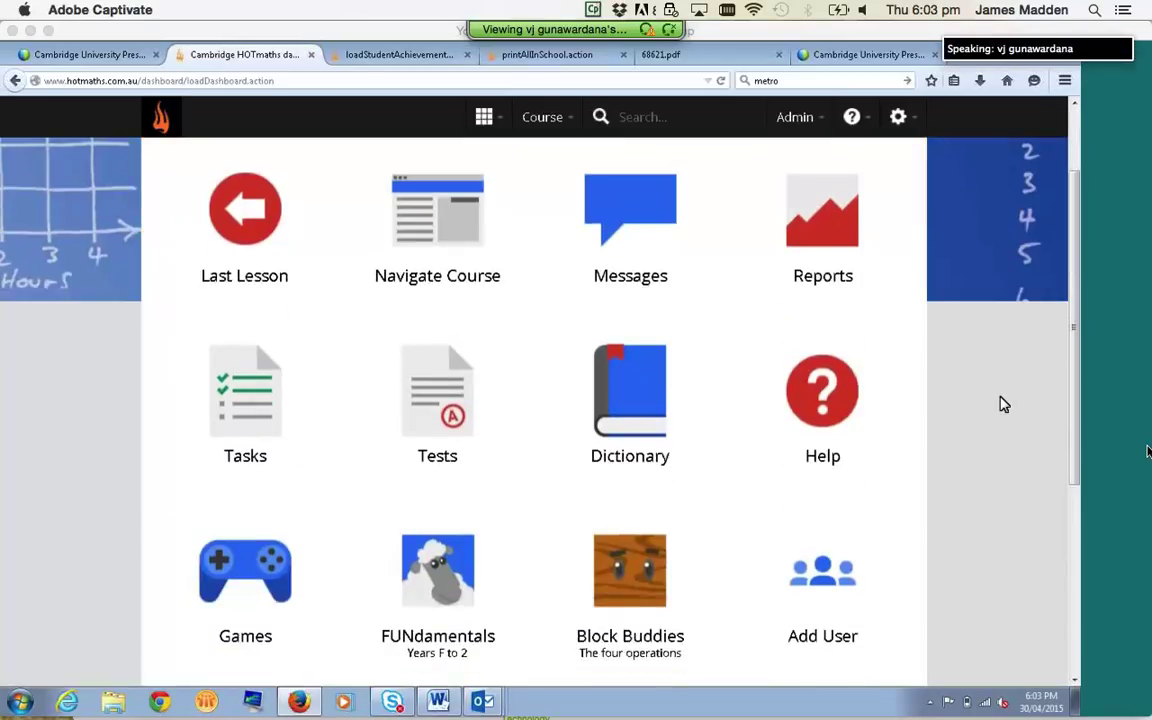
left_click(437, 377)
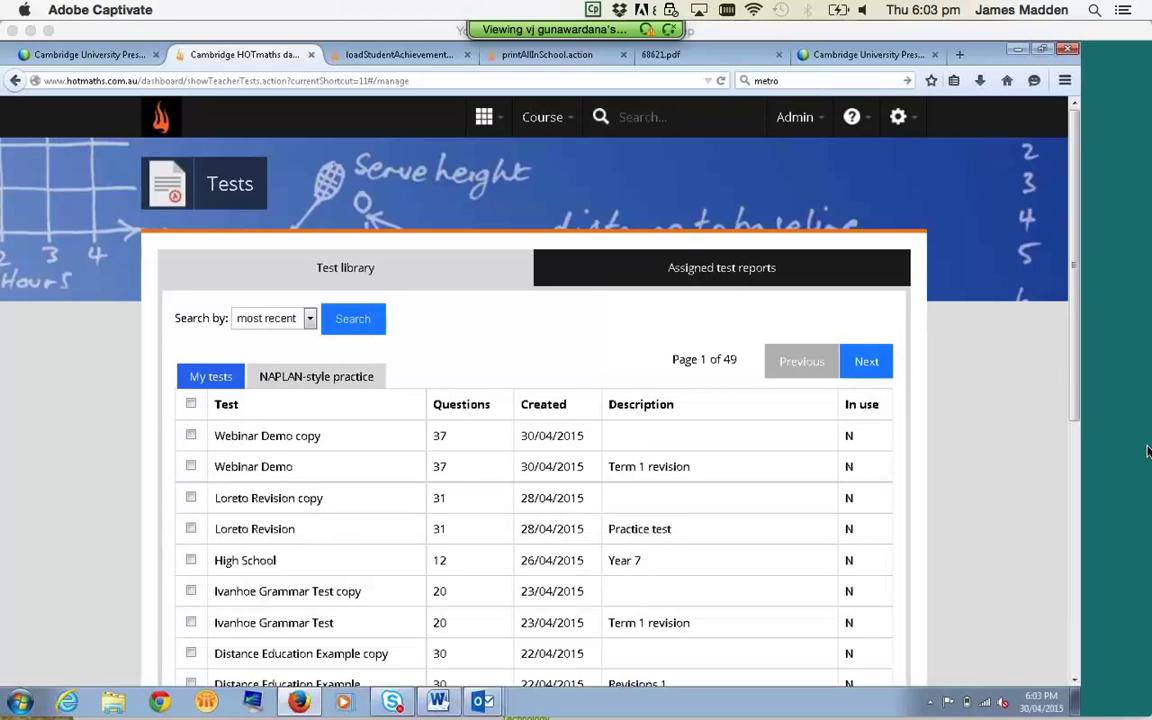
scroll(1083, 400, "down", 3)
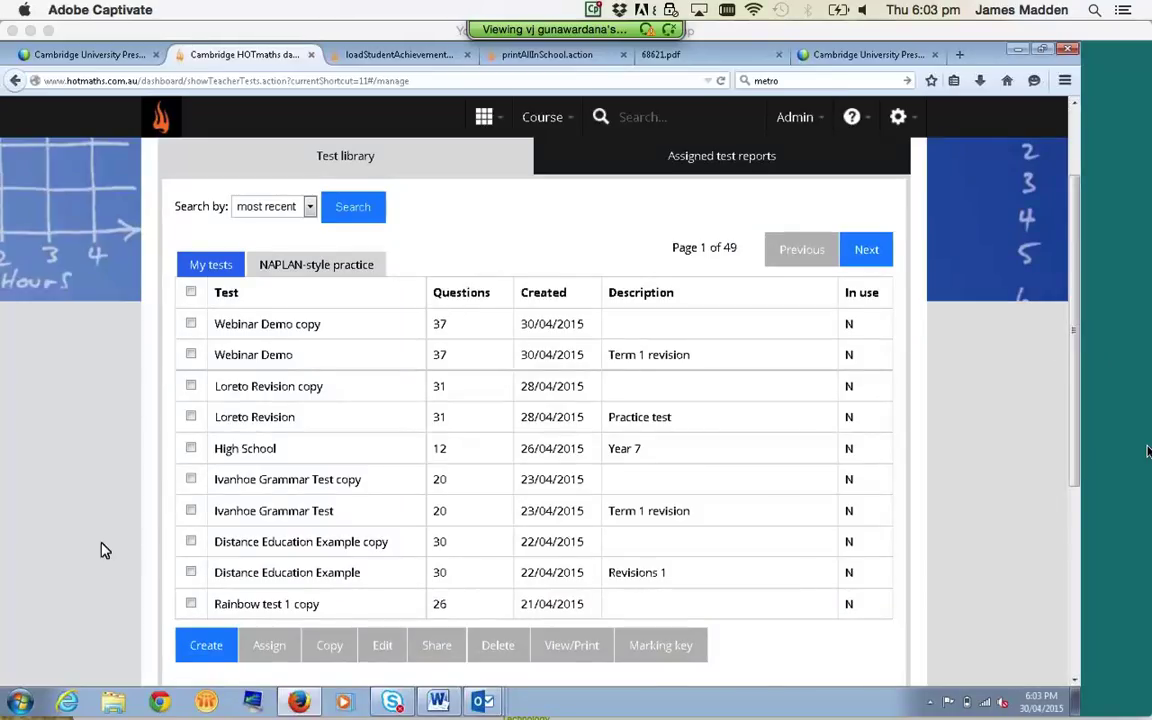
left_click(207, 646)
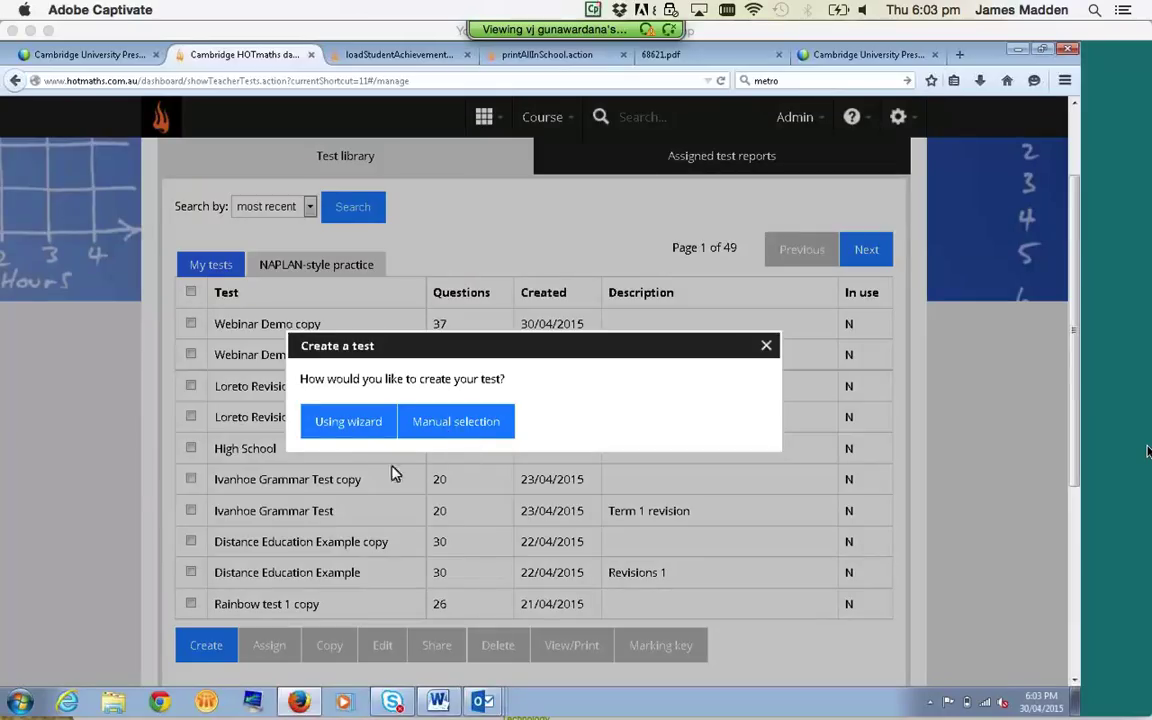
Choose the wizard and name the test 'WA Webinar Test' with description 'Term 1 revision'
left_click(347, 424)
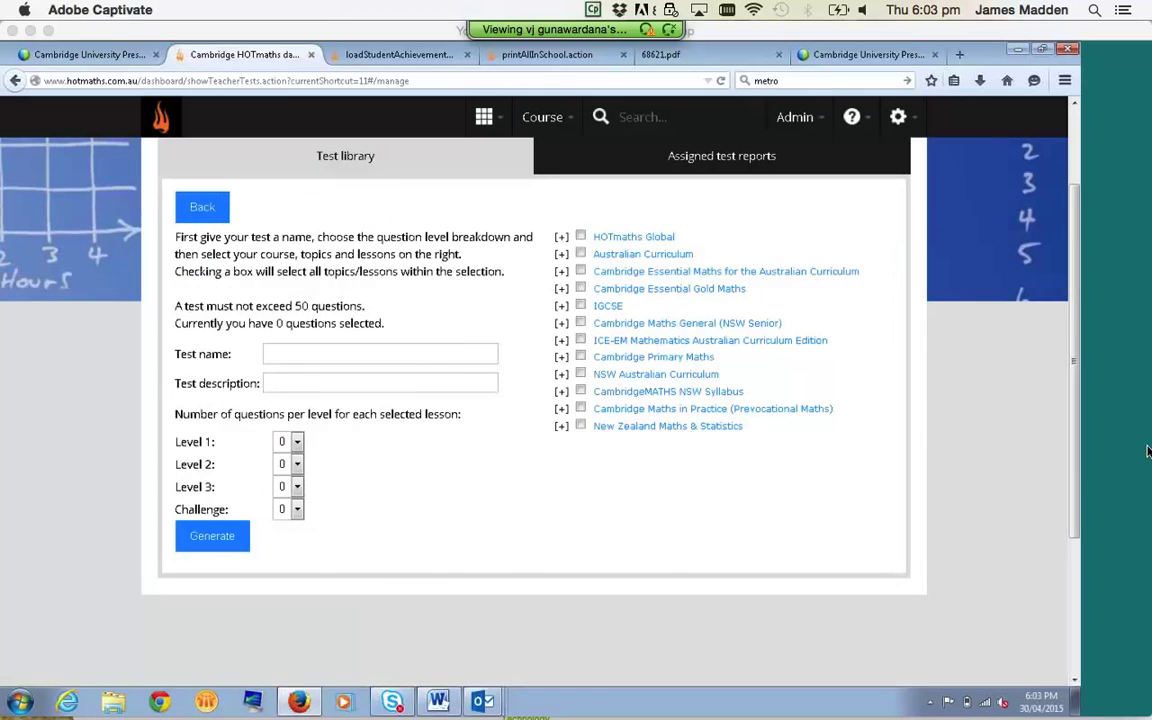
left_click(303, 357)
type("WA Webinar Test")
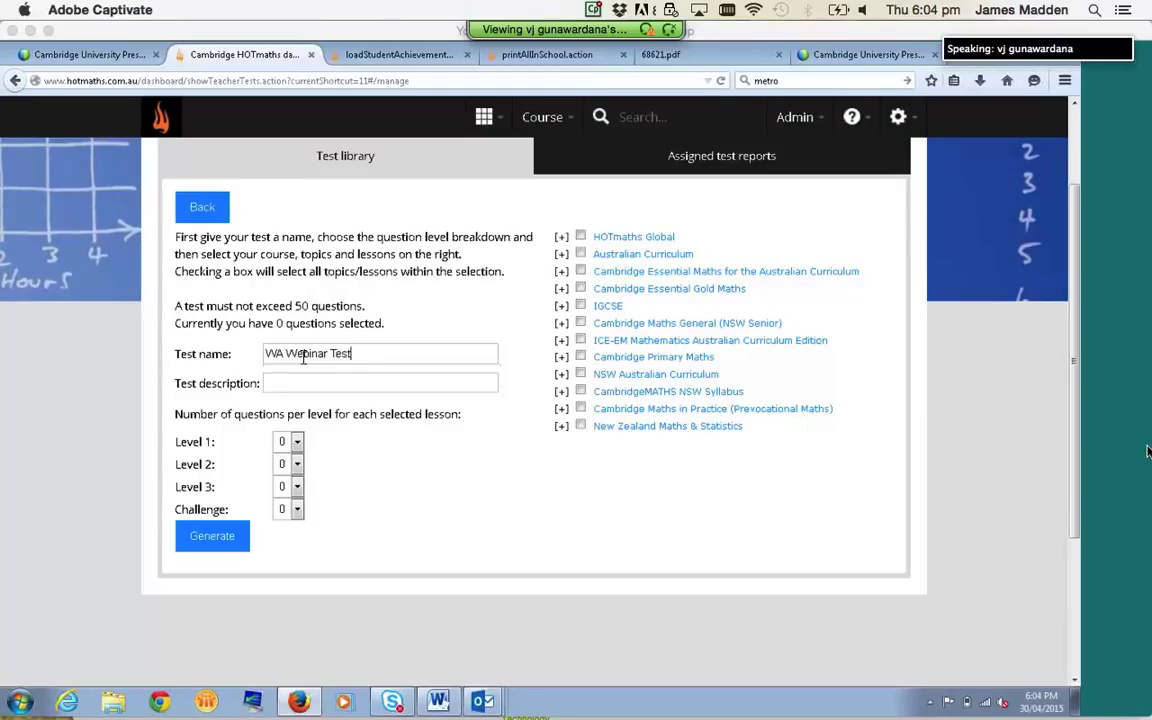
type("Term 1 revision")
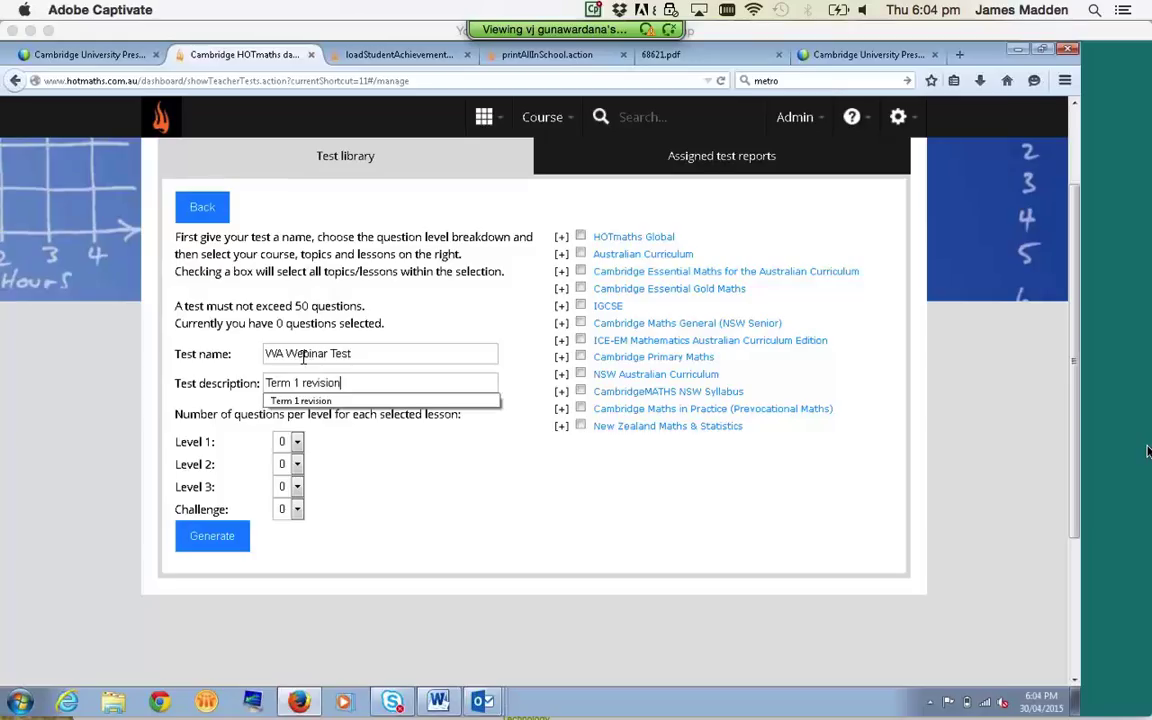
left_click(300, 400)
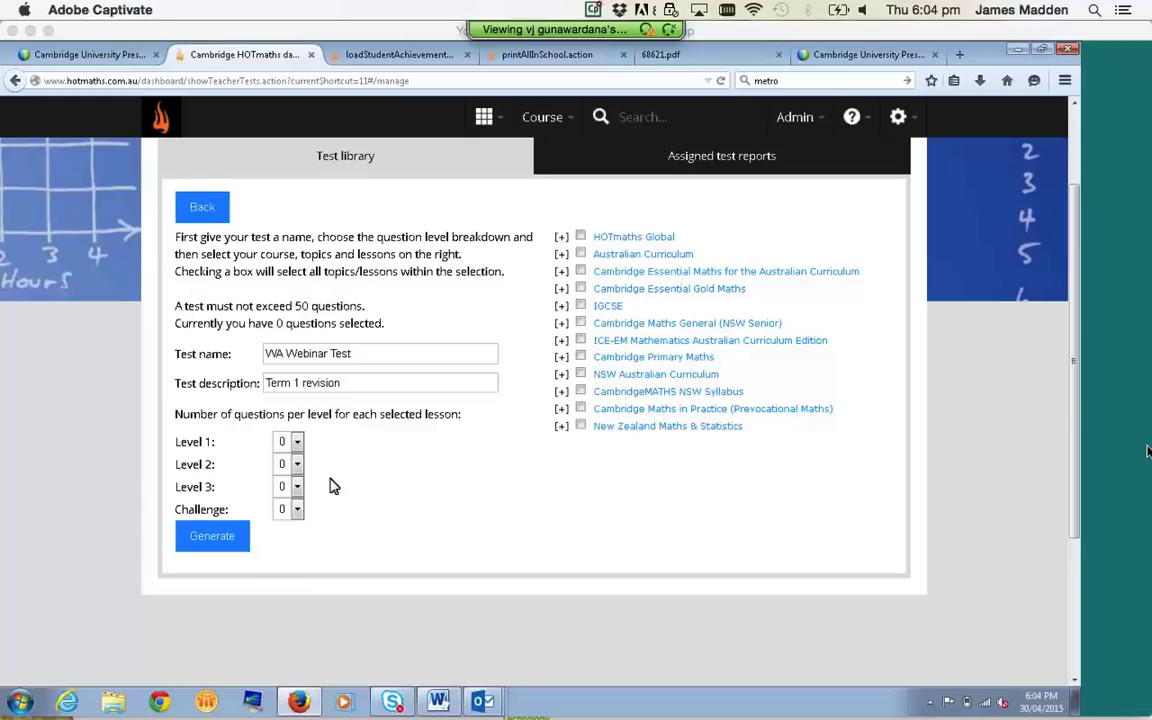
Set 3, 2 and 1 questions per lesson for Levels 1, 2 and 3
left_click(297, 441)
left_click(289, 502)
left_click(293, 464)
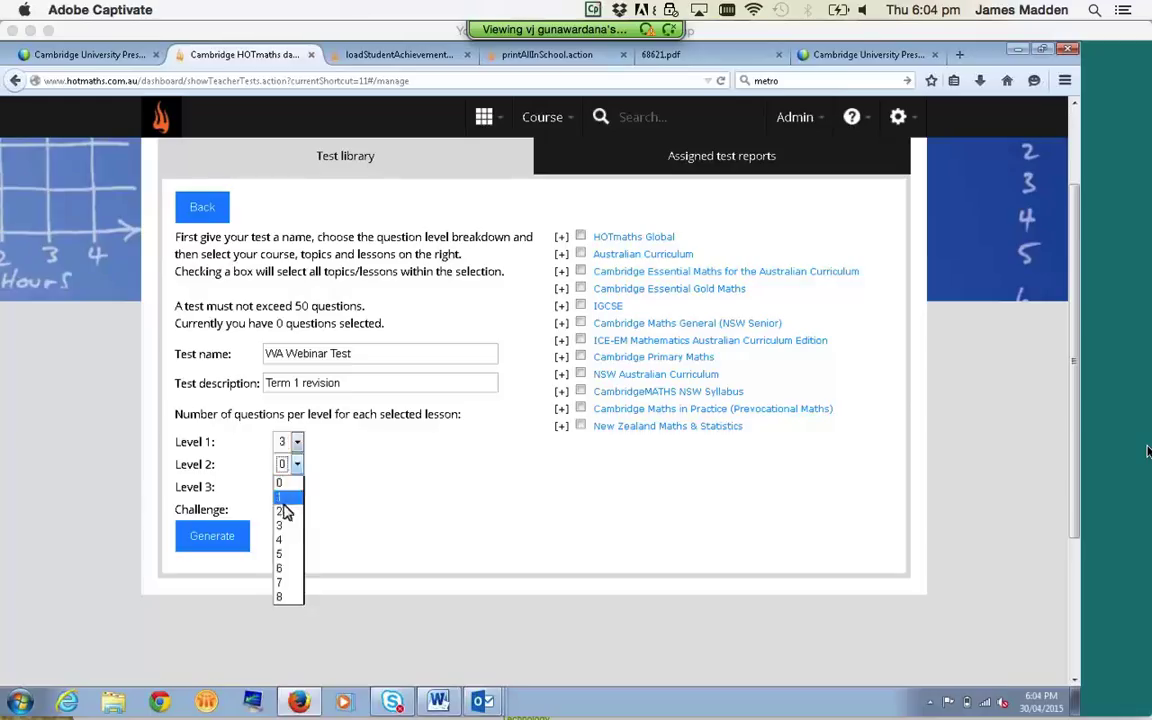
left_click(285, 515)
left_click(296, 487)
left_click(284, 519)
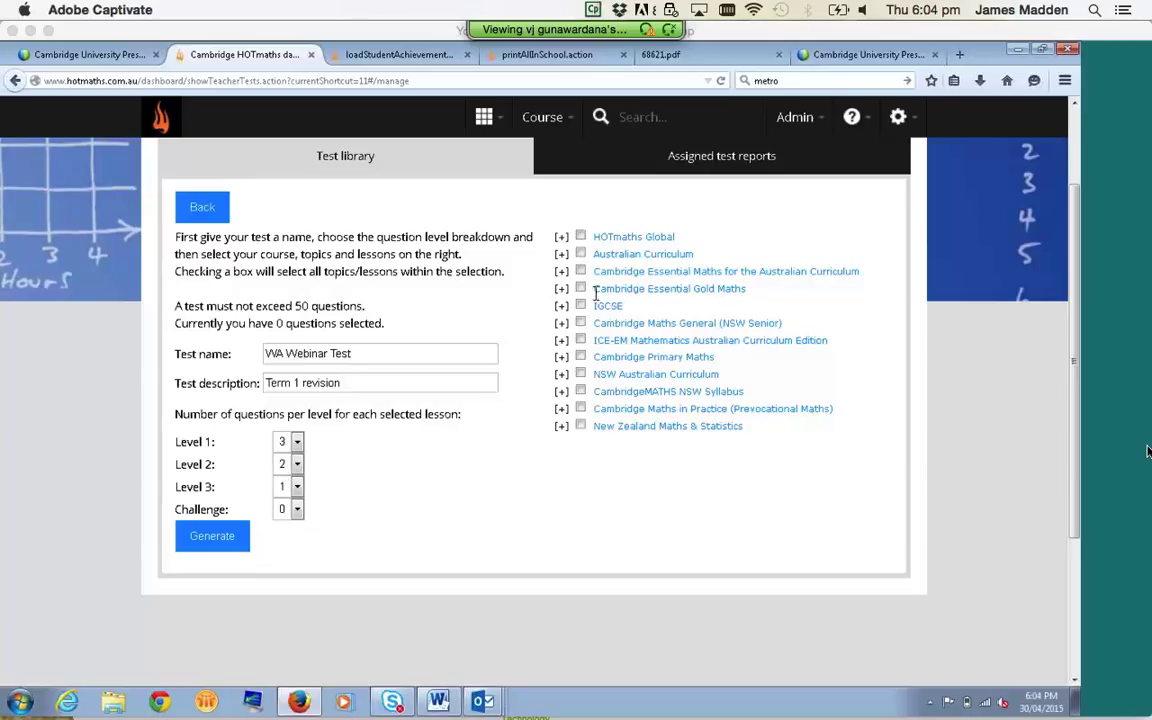
left_click(561, 272)
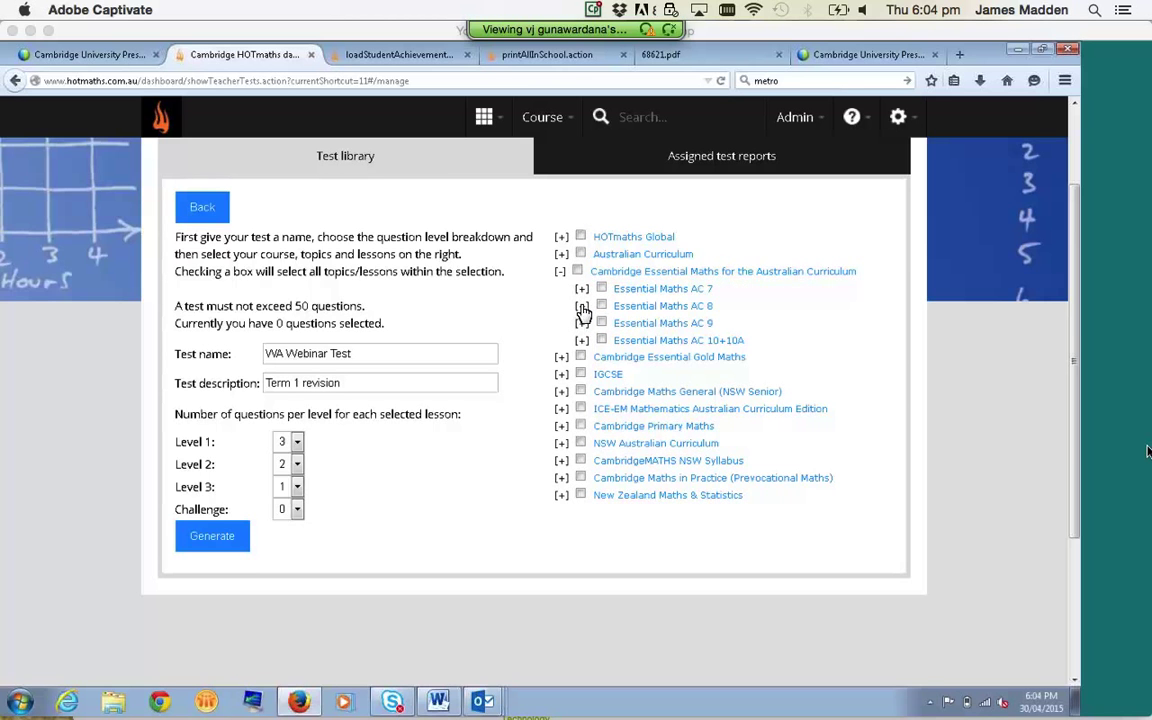
Select Essential Maths AC 8 Ch 5 Algebra lessons 5.2B–5.5B and generate the 30-question test
left_click(582, 308)
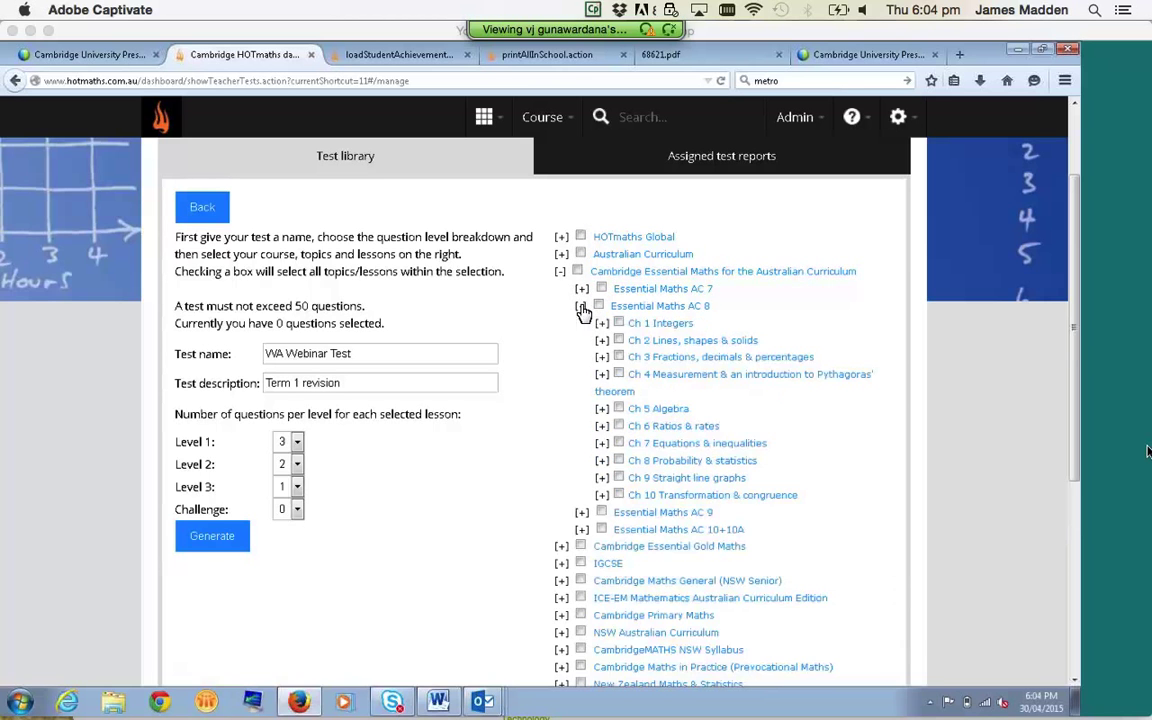
left_click(601, 412)
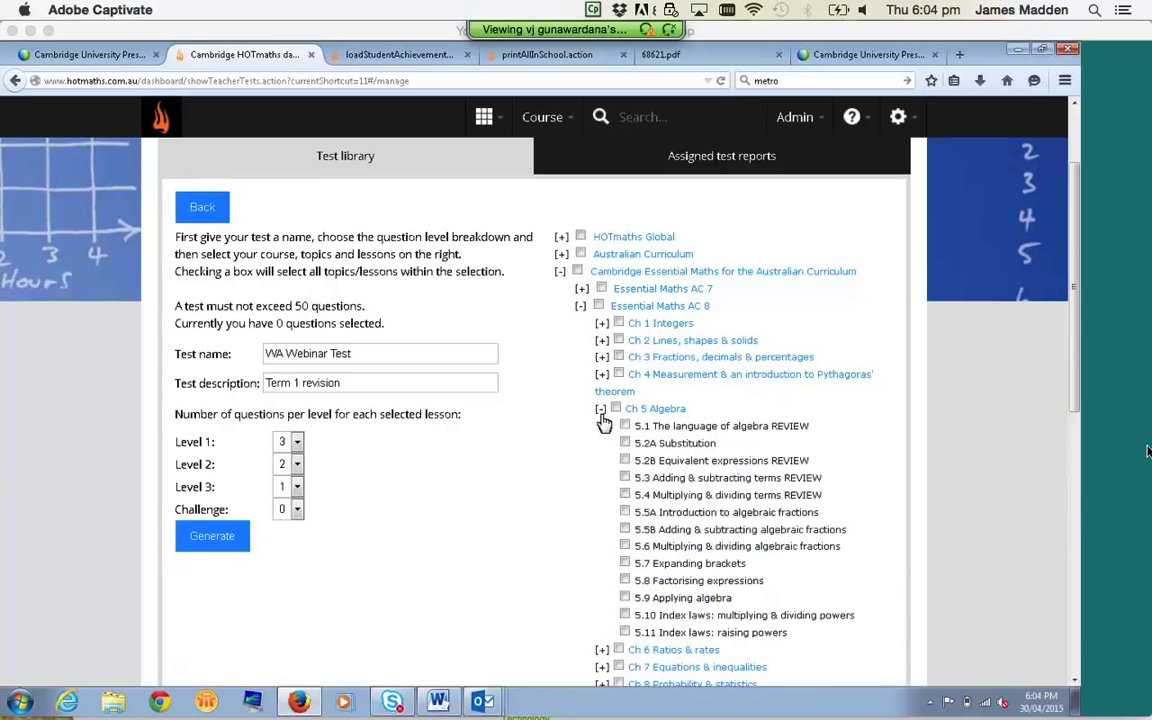
left_click(625, 477)
left_click(625, 495)
left_click(625, 512)
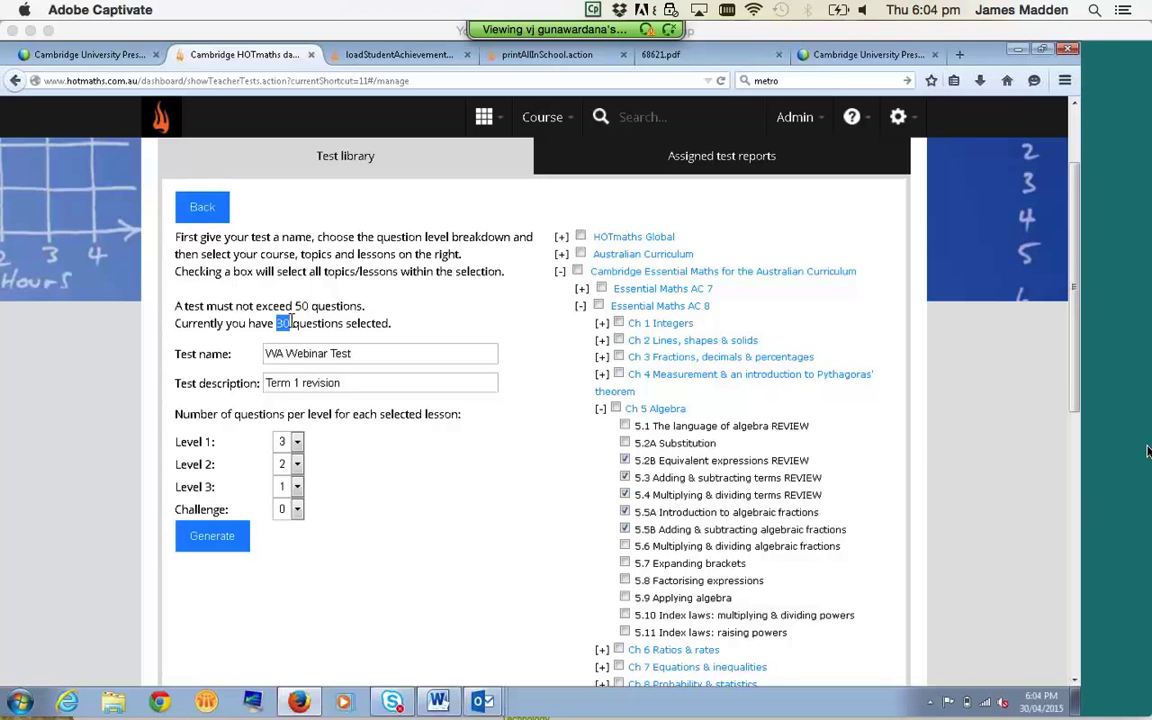
left_click(297, 310)
left_click(384, 322)
left_click(211, 538)
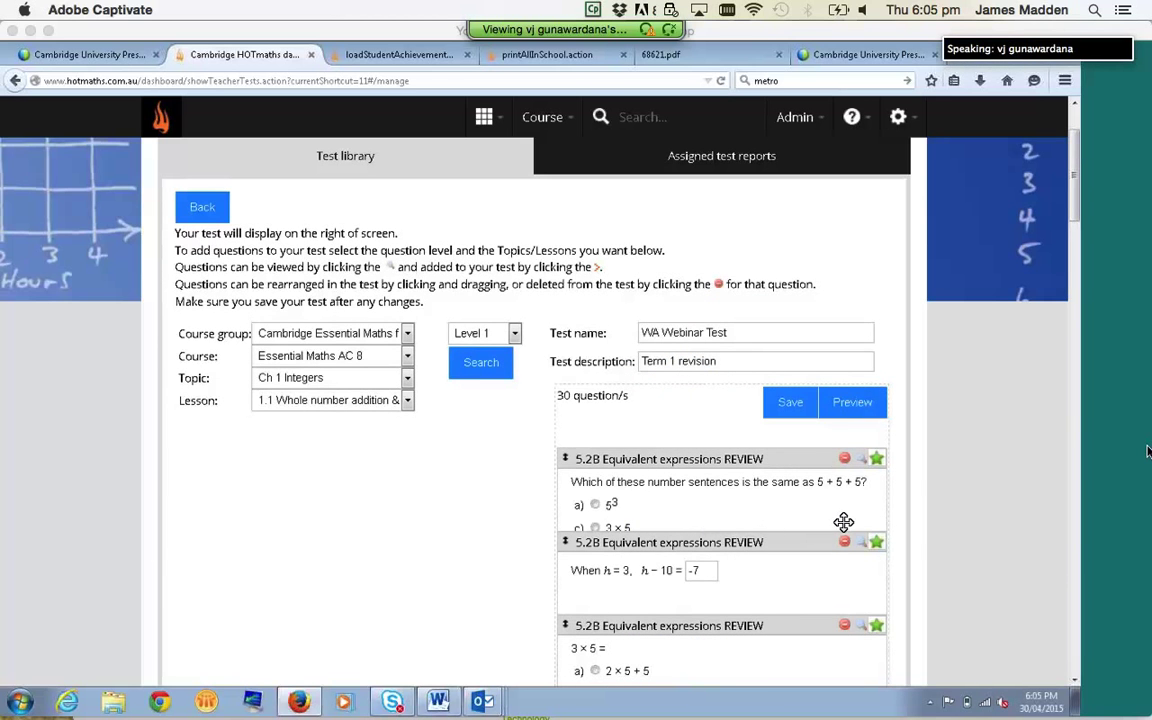
Delete the first question after previewing it, then move the h = 3 question below the 3 × 5 question
scroll(1078, 299, "down", 1)
left_click_drag(1078, 299, 1058, 193)
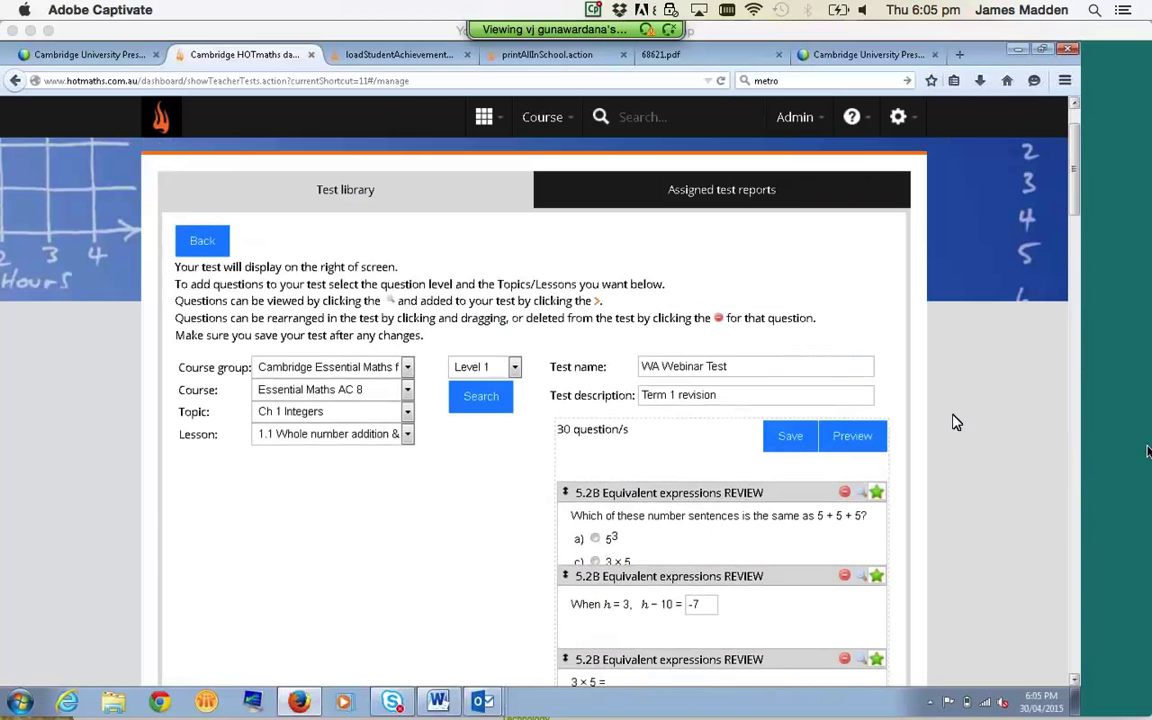
left_click(863, 494)
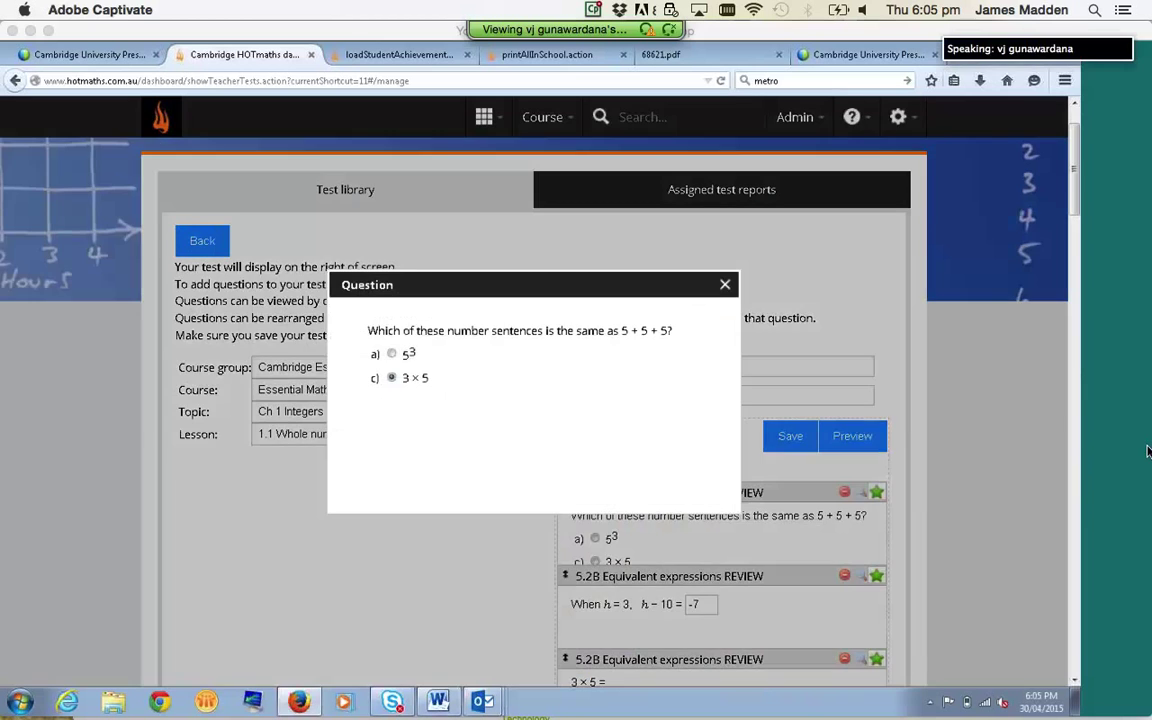
left_click(725, 286)
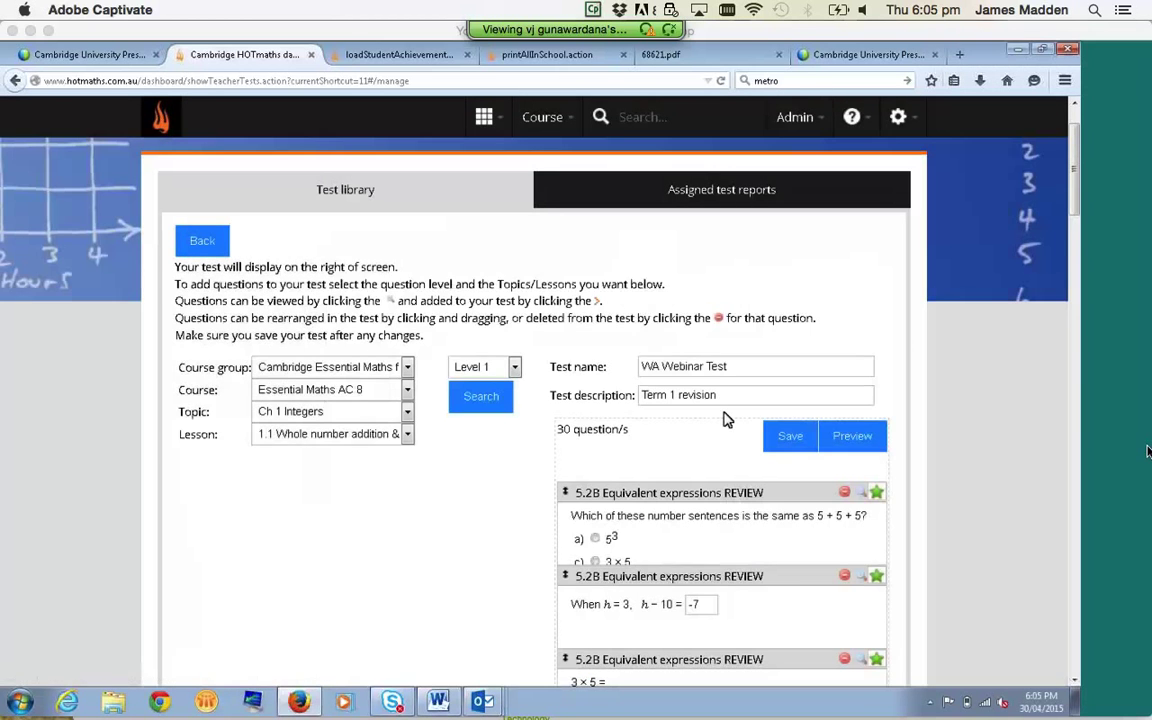
left_click(845, 493)
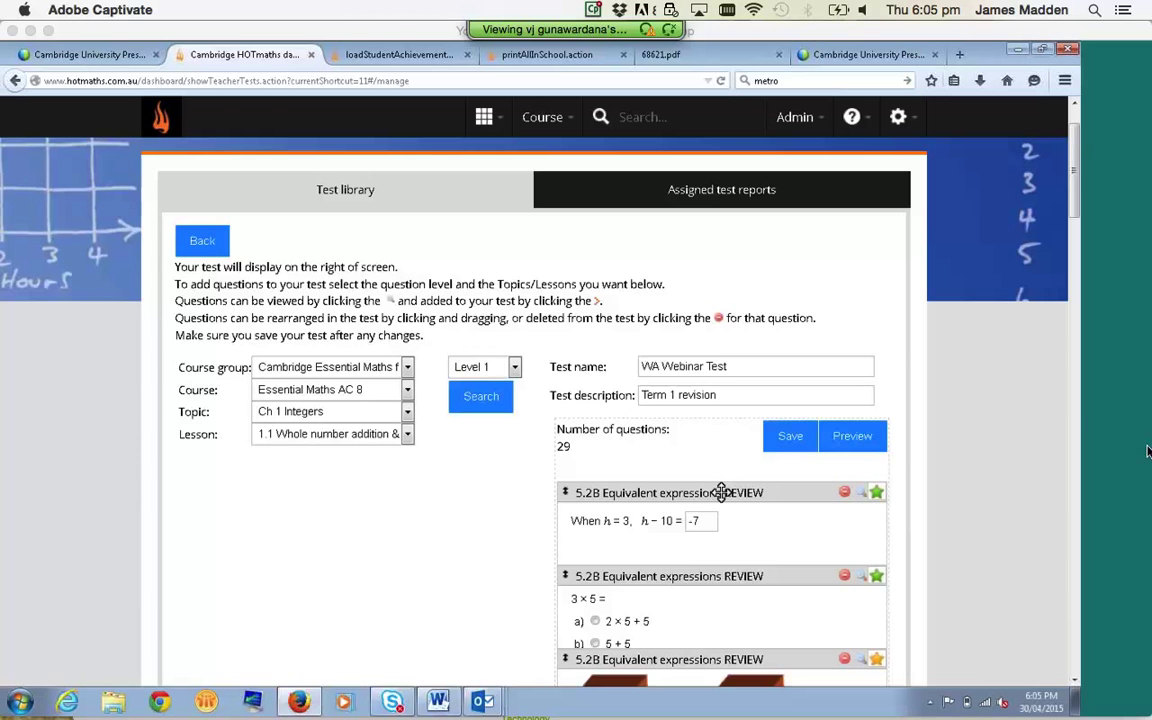
left_click_drag(721, 492, 717, 617)
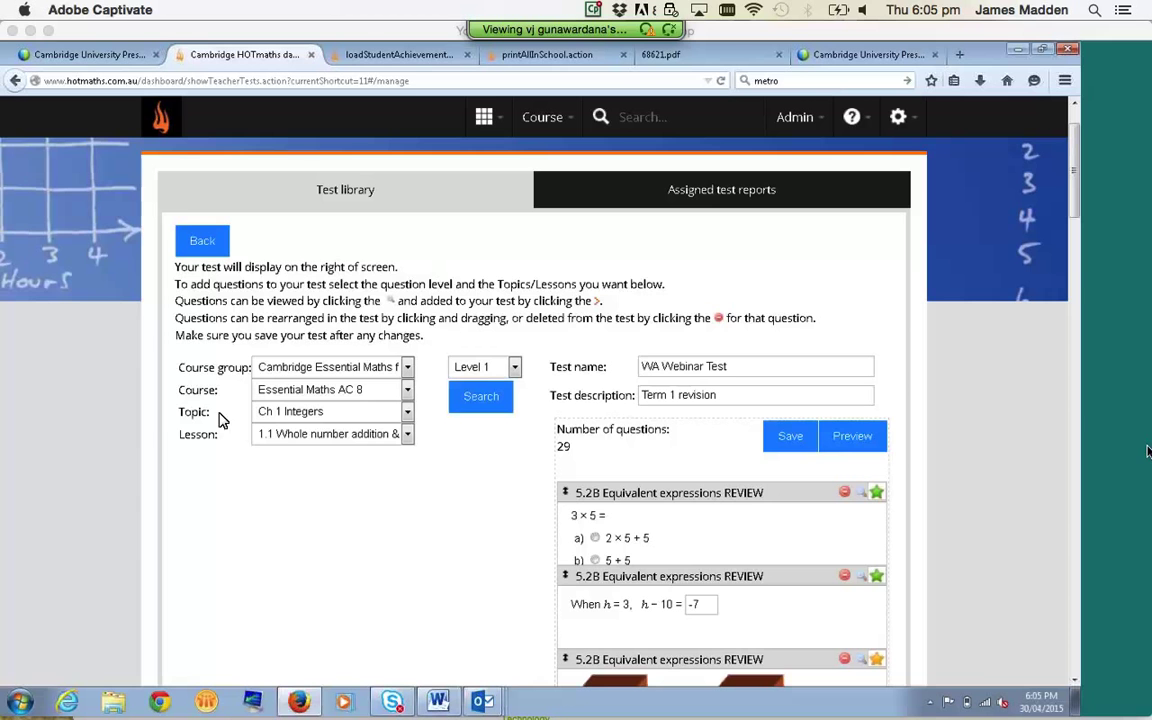
Search for Level 3 questions from Ch 5 Algebra lesson 5.2A Substitution
left_click(370, 420)
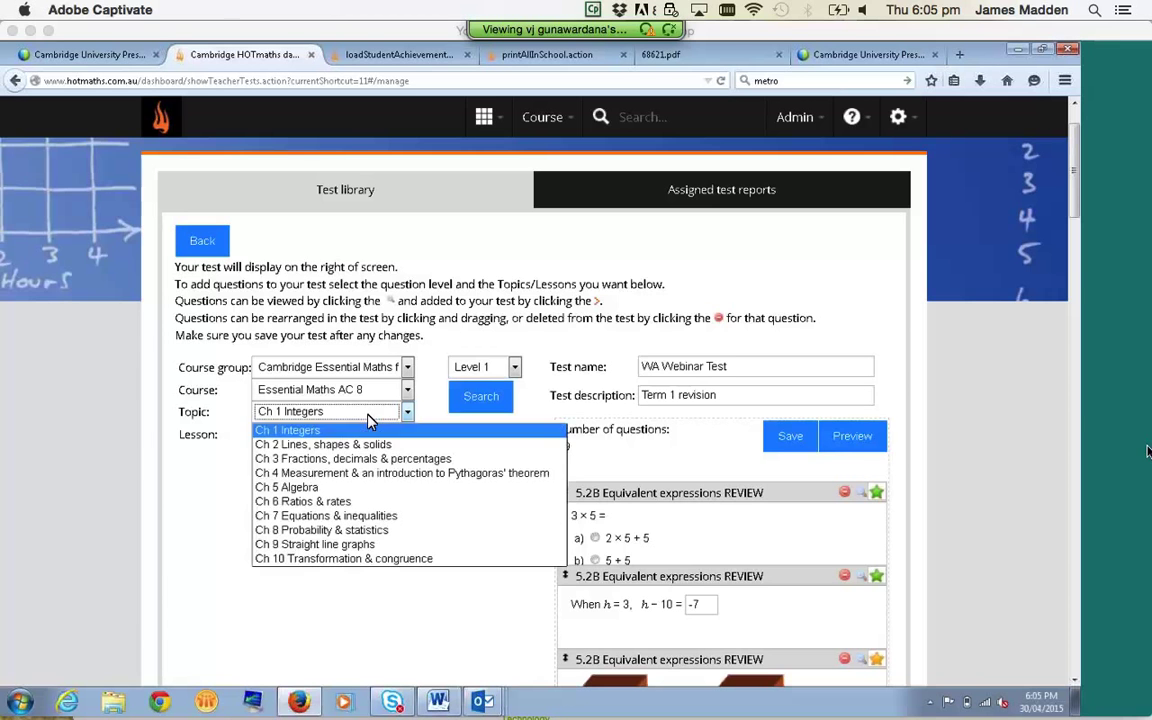
left_click(300, 487)
left_click(350, 436)
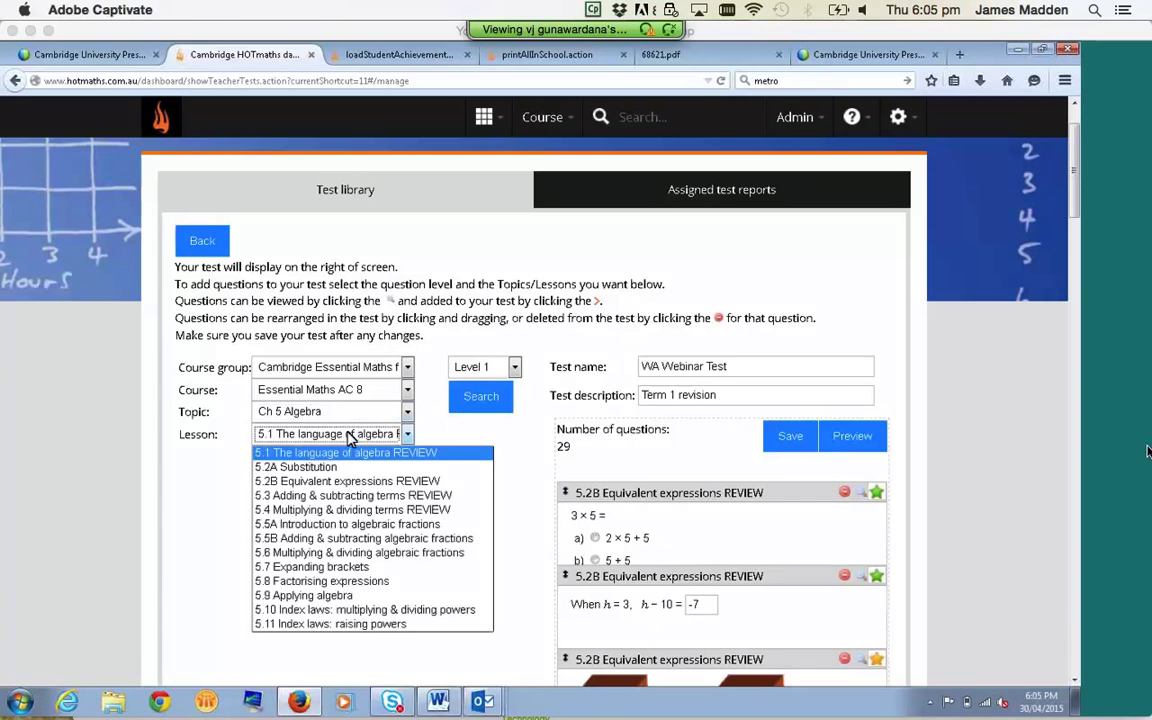
left_click(300, 467)
left_click(500, 368)
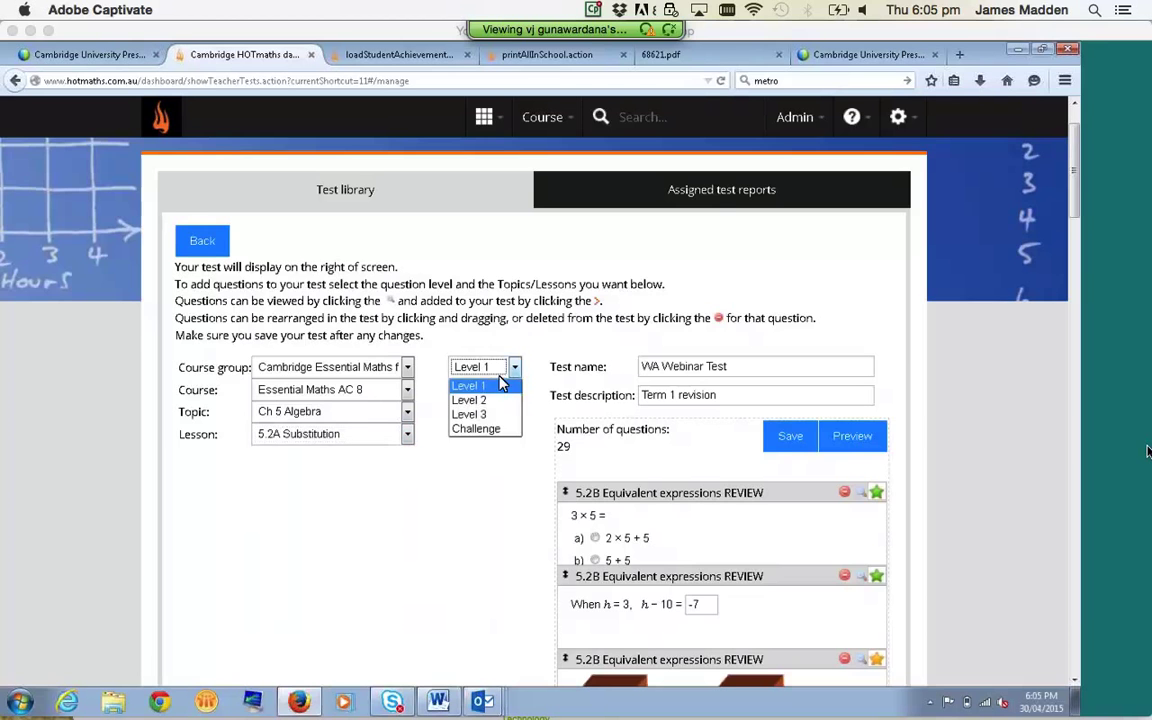
left_click(470, 414)
left_click(489, 414)
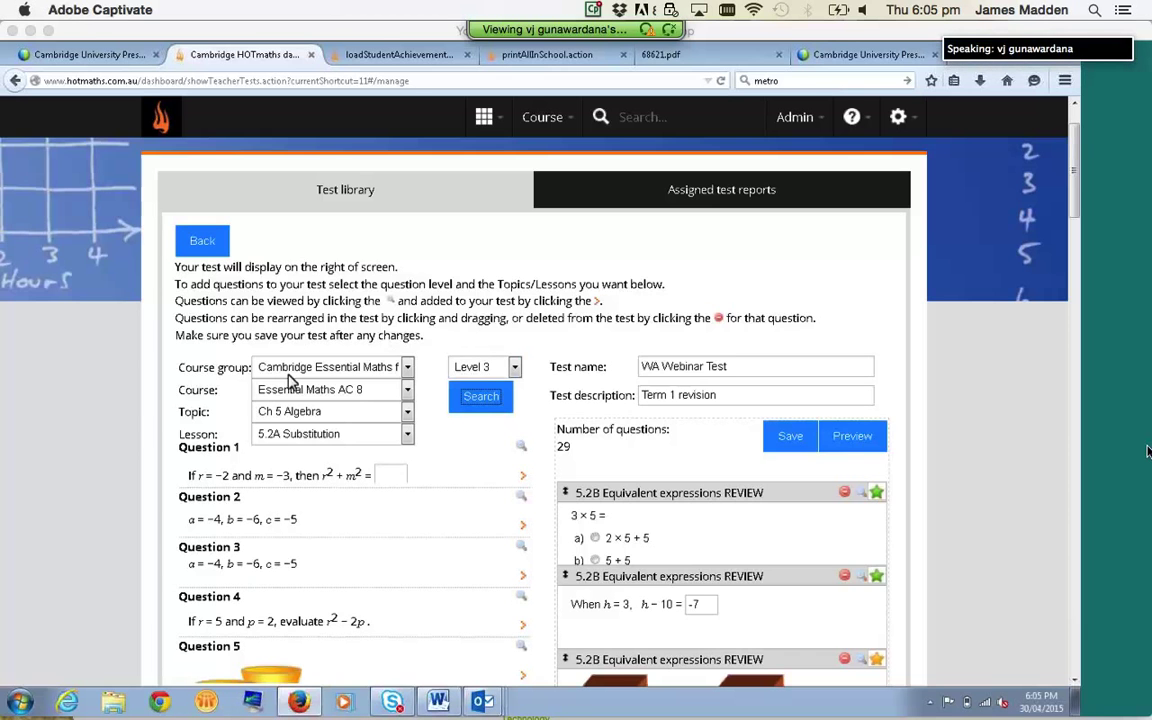
Add found Question 3 to the test and drag it into second place
left_click(522, 548)
left_click(727, 288)
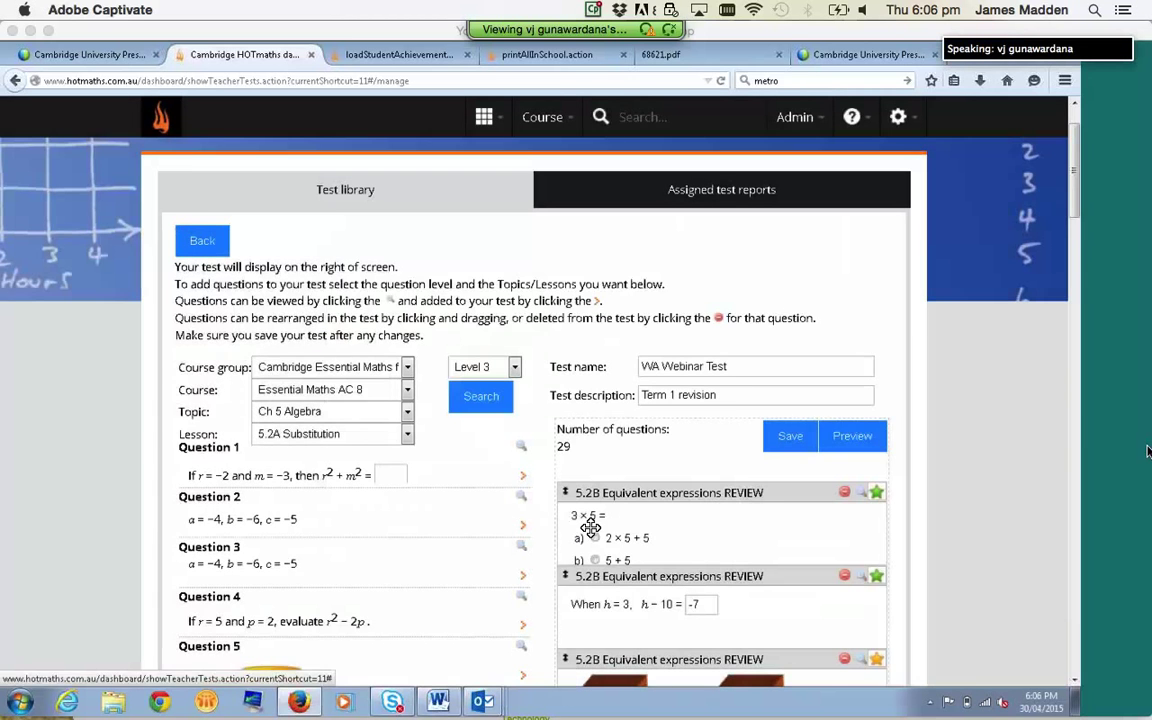
left_click(524, 580)
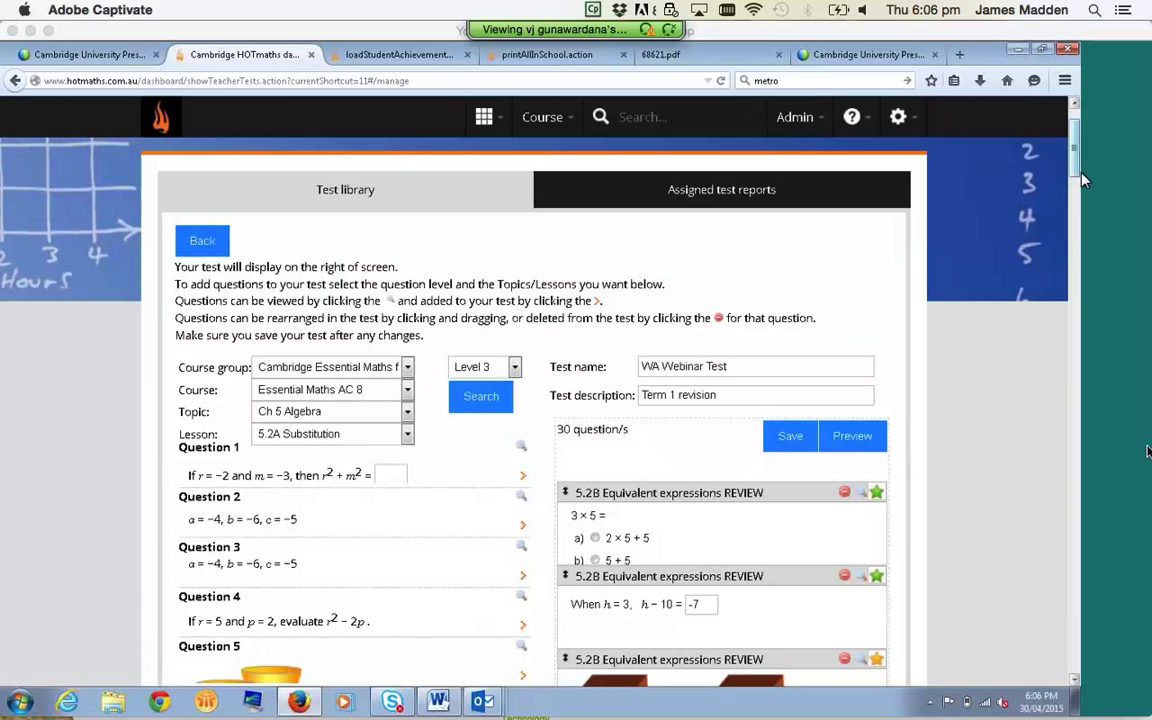
scroll(1080, 300, "down", 2)
scroll(1080, 300, "down", 15)
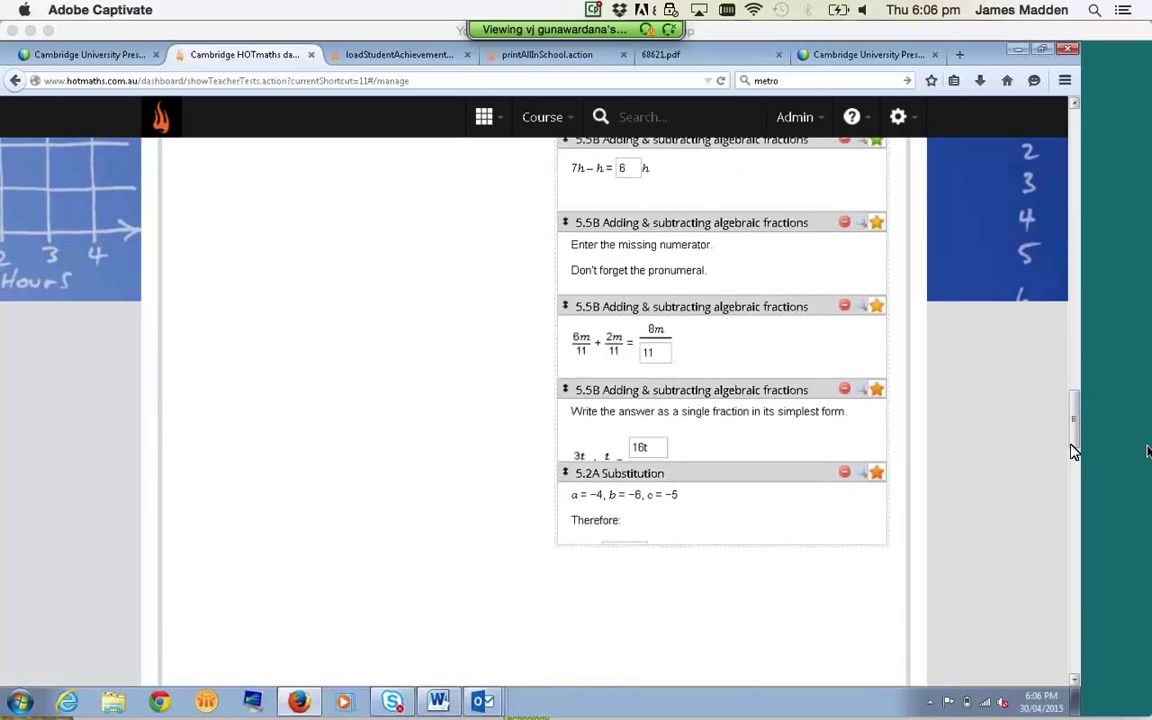
left_click_drag(720, 476, 710, 228)
scroll(990, 406, "up", 10)
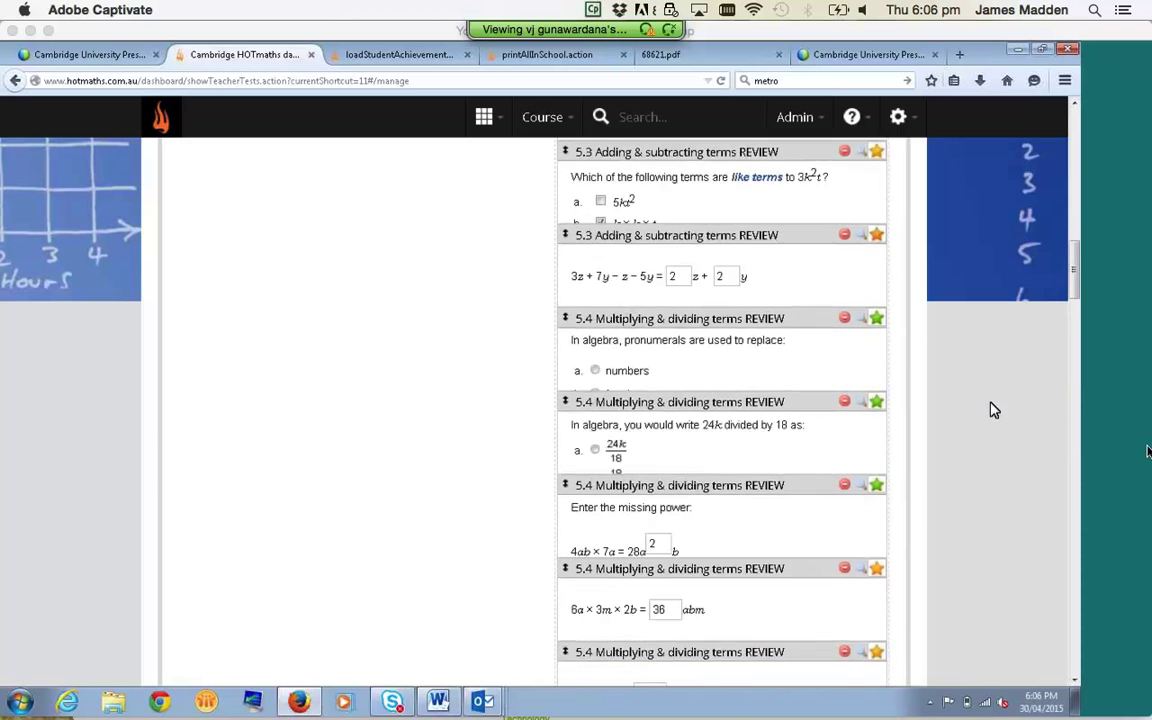
scroll(993, 408, "up", 5)
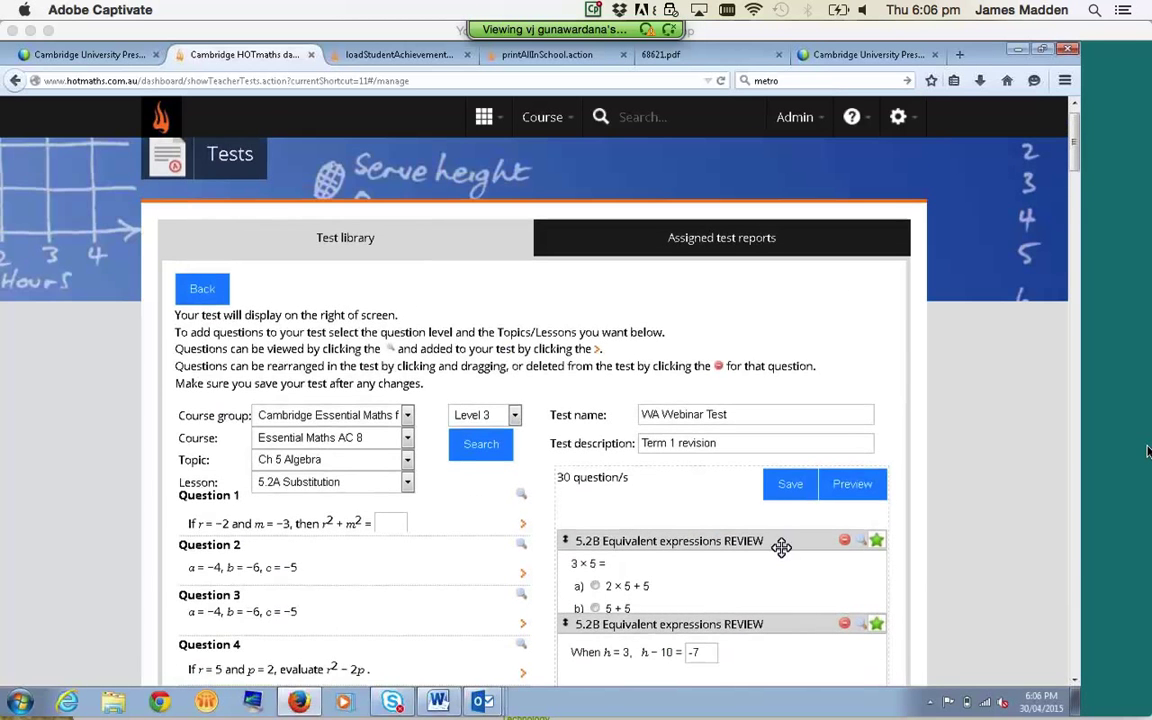
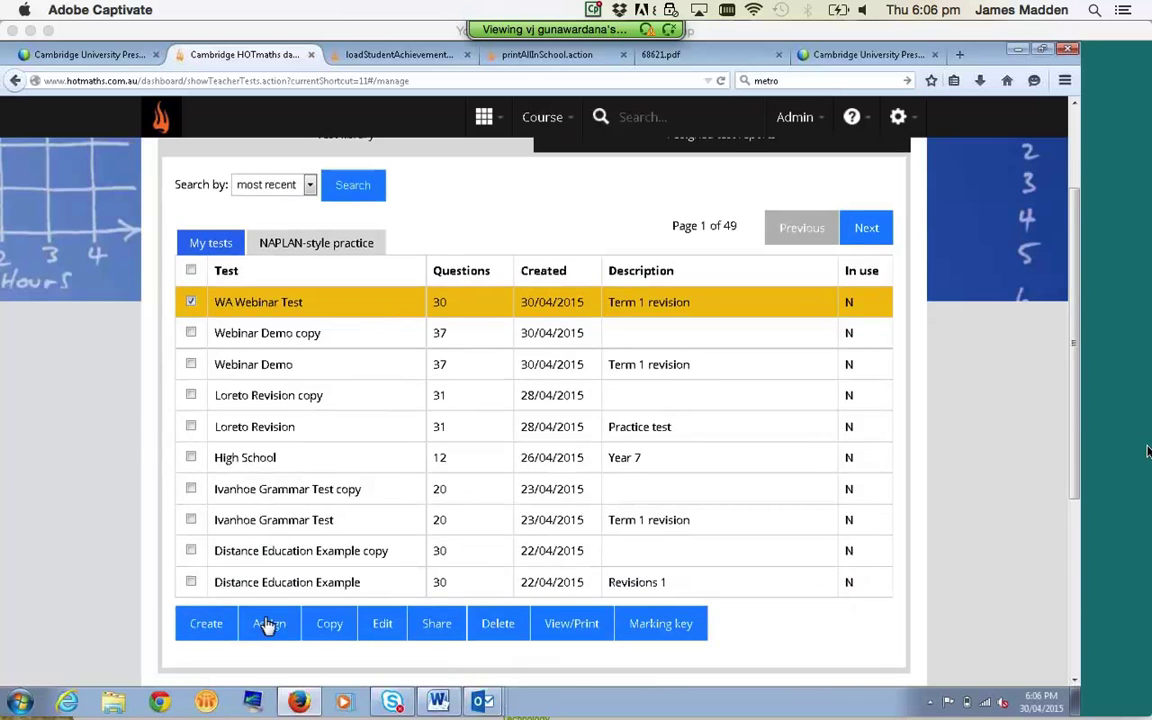
Begin assigning WA Webinar Test as an assessment that expires after 2 hours
left_click(270, 623)
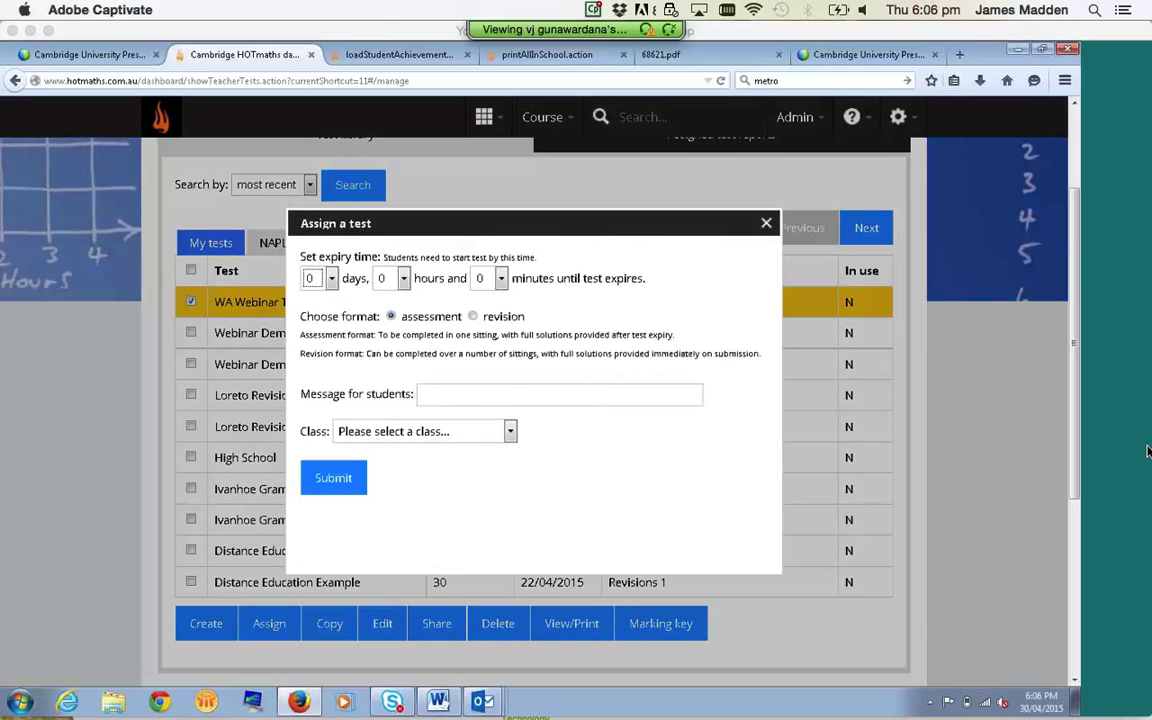
left_click(382, 278)
left_click(393, 331)
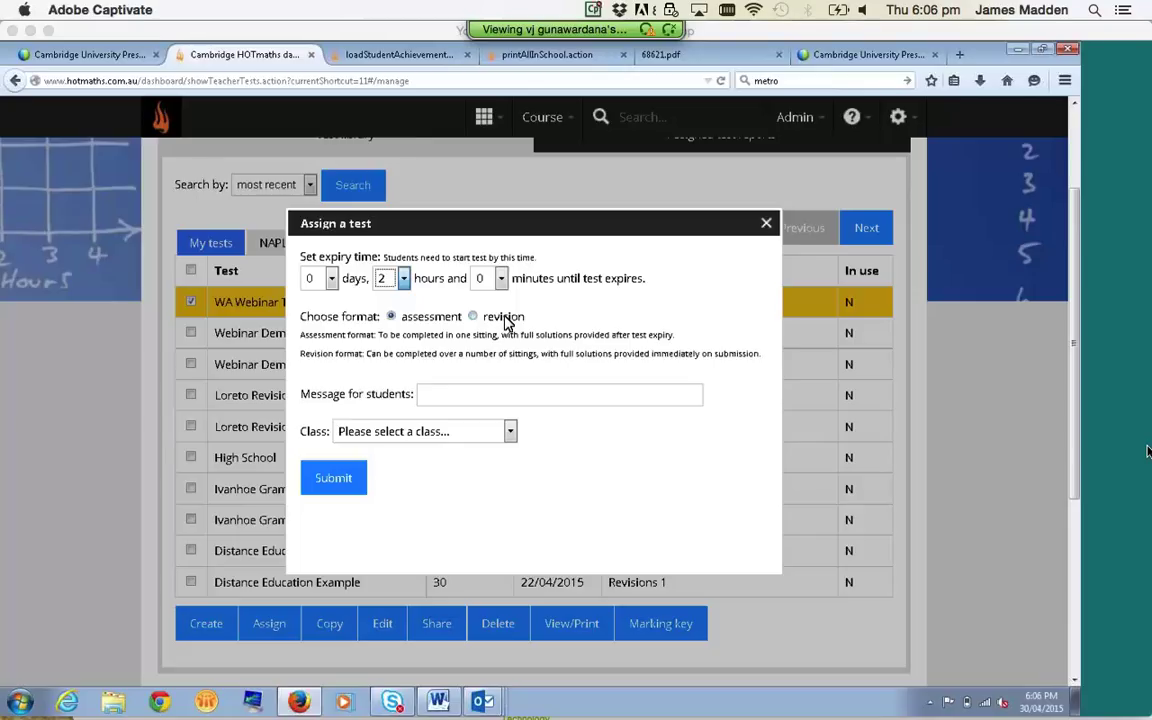
Target one chosen student in the WA WEBINAR class instead of all students, and submit
left_click(455, 438)
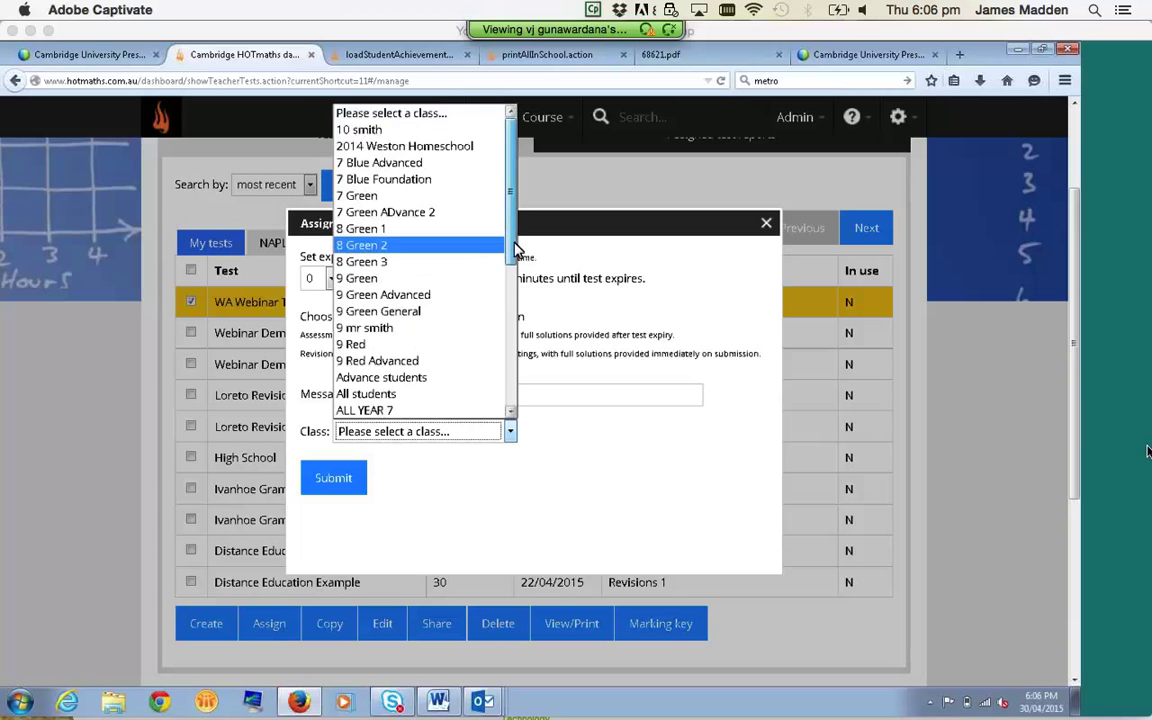
left_click_drag(514, 249, 527, 466)
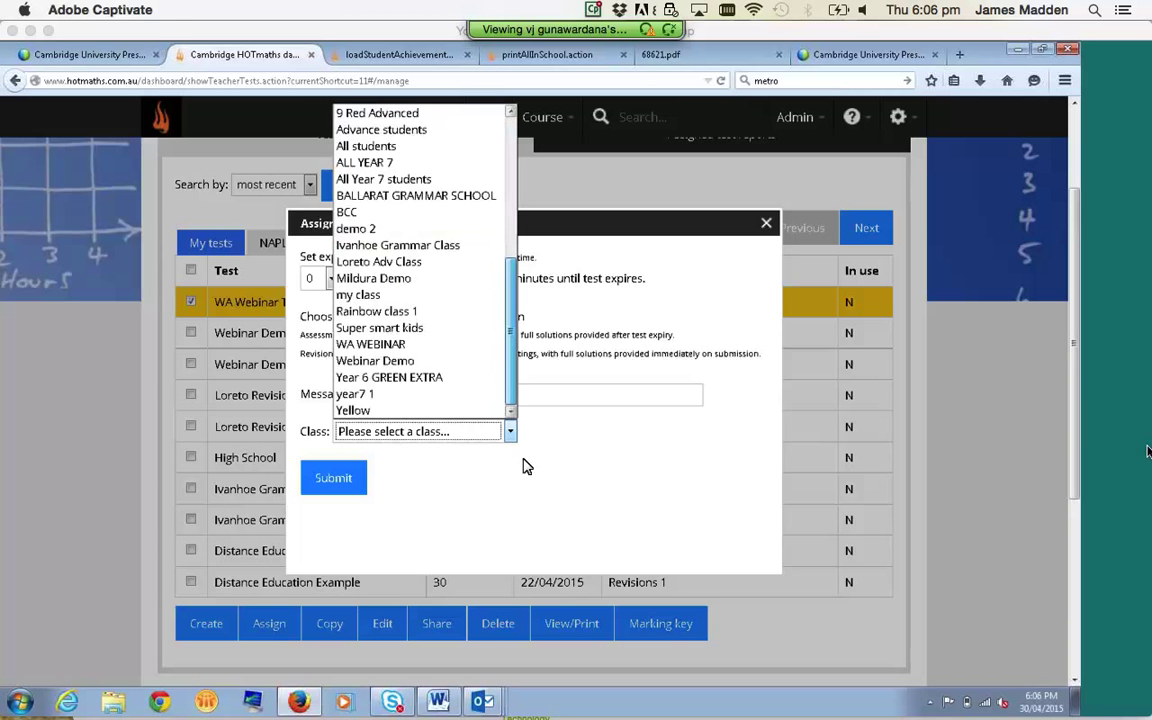
left_click(390, 362)
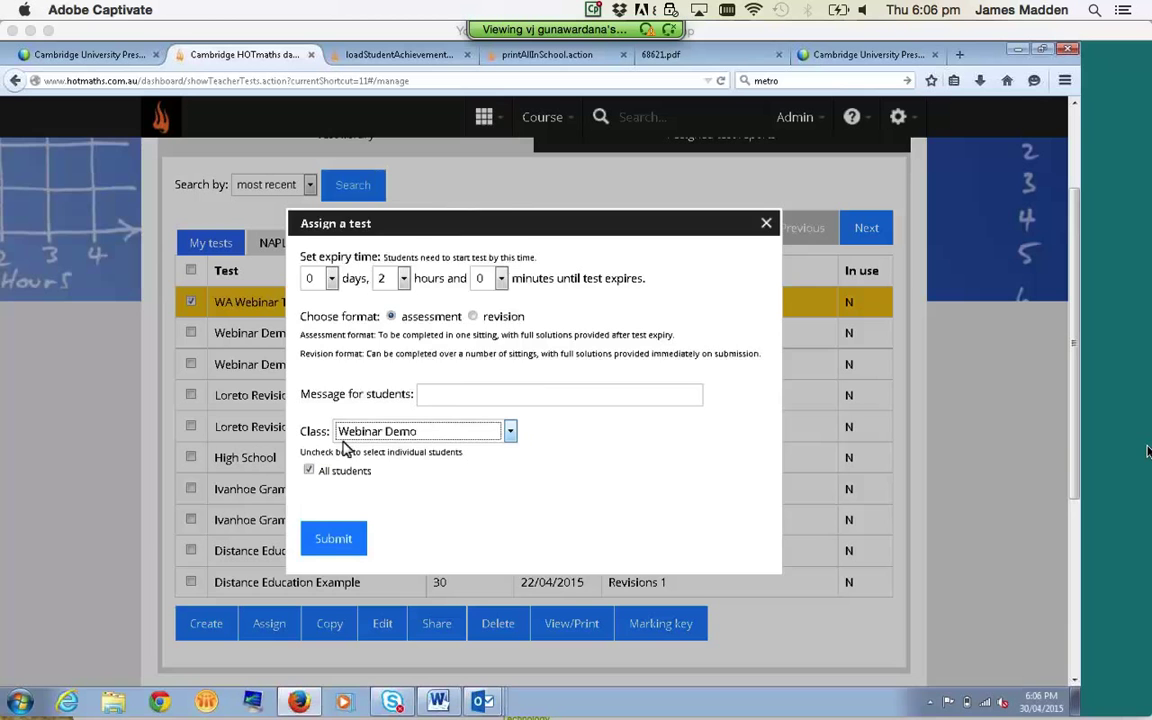
left_click(437, 434)
left_click(372, 344)
left_click(309, 471)
left_click(345, 515)
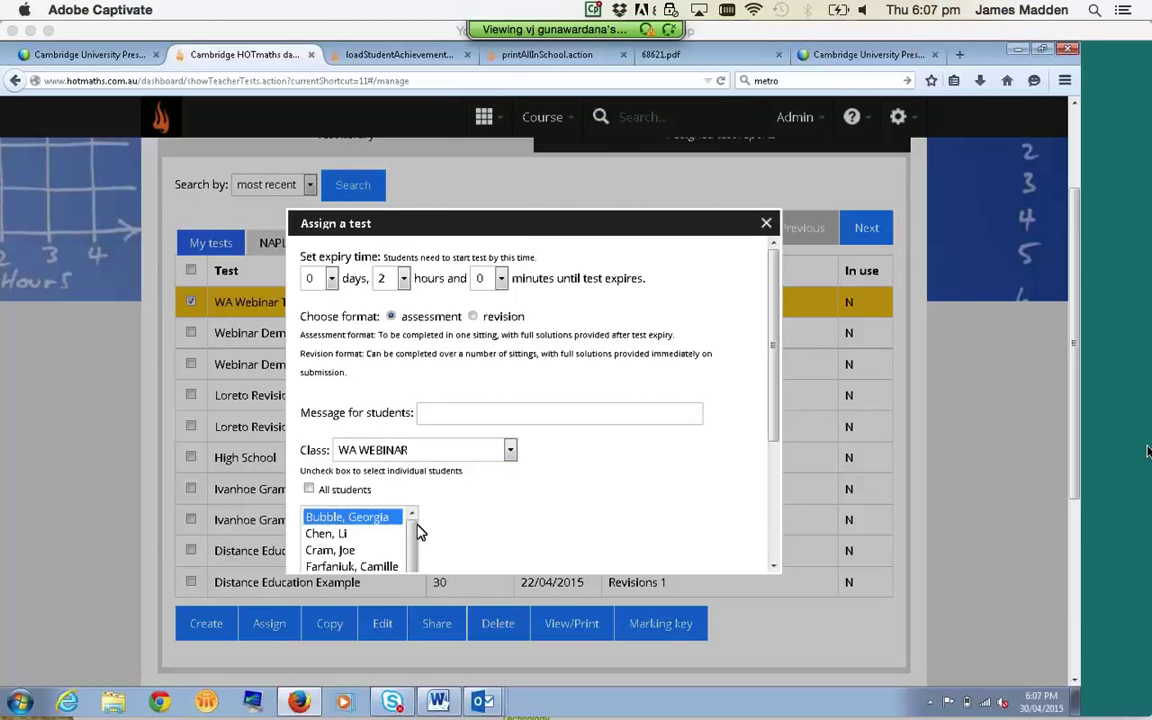
scroll(491, 513, "down", 1)
scroll(491, 513, "down", 3)
left_click(340, 555)
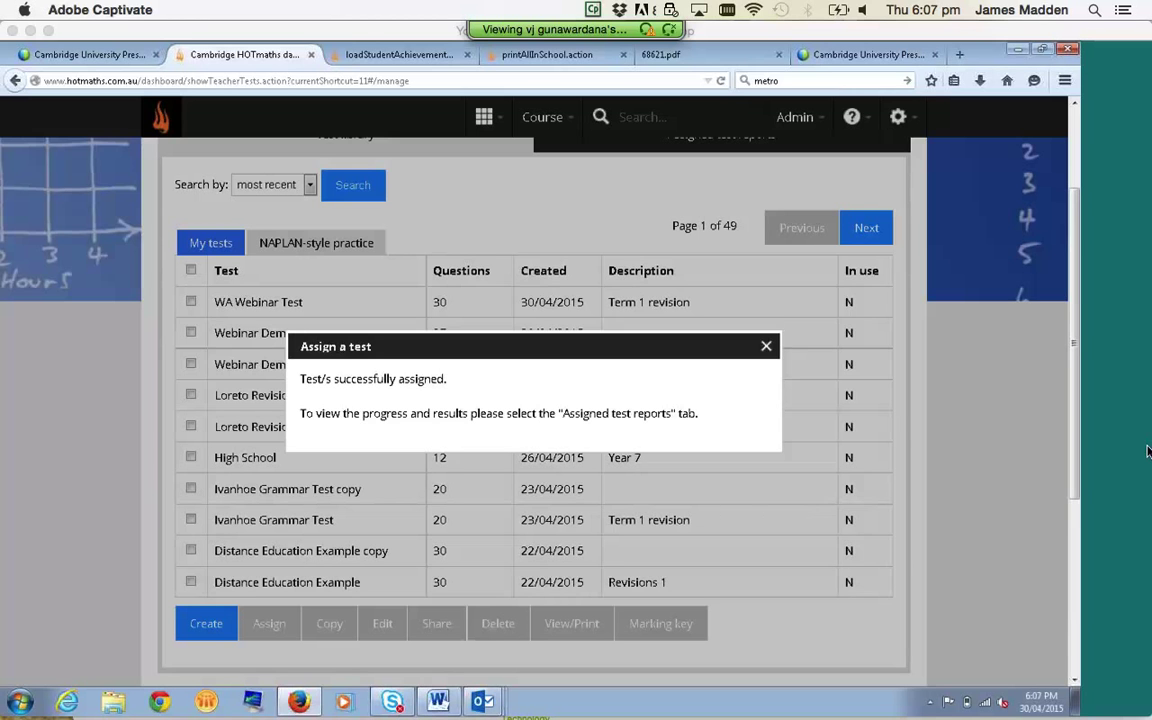
Duplicate WA Webinar Test with questions in a different random order, then select the new copy
left_click(766, 346)
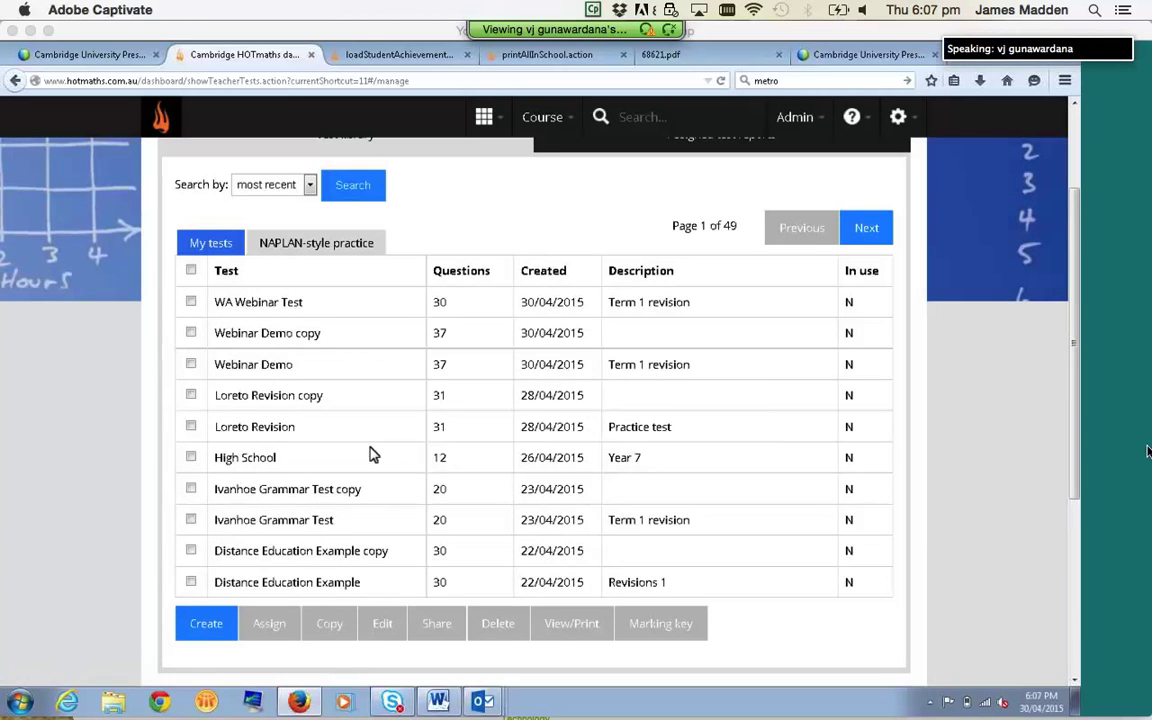
left_click(190, 301)
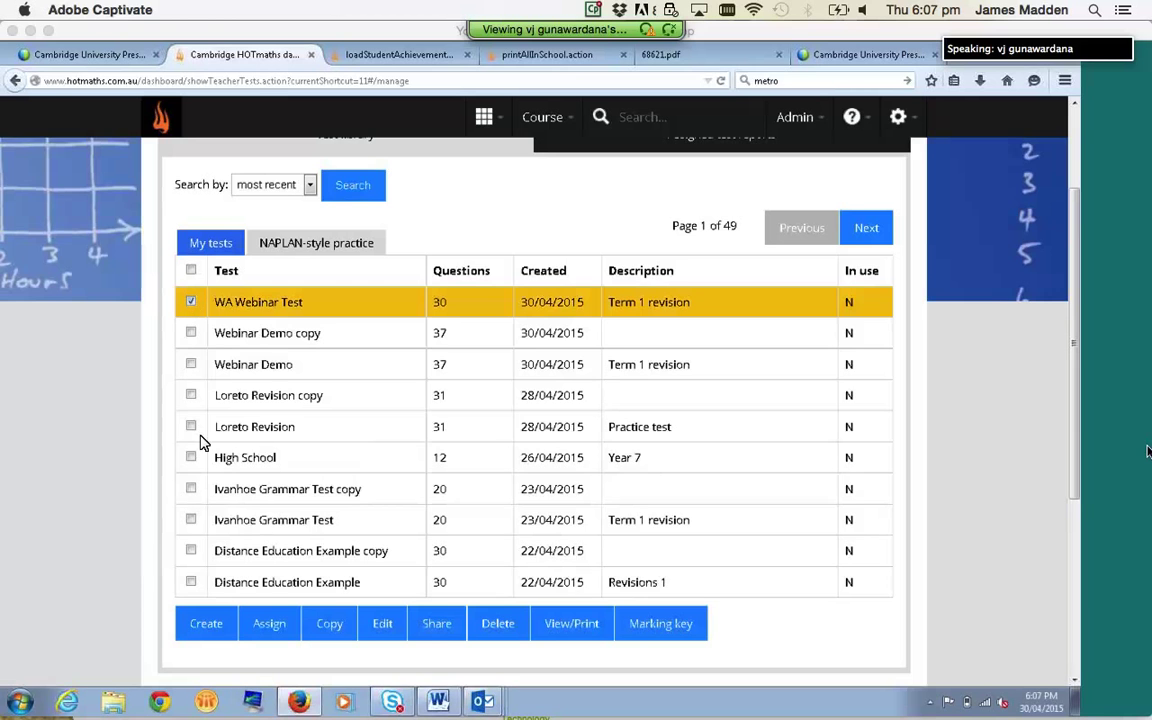
left_click(329, 626)
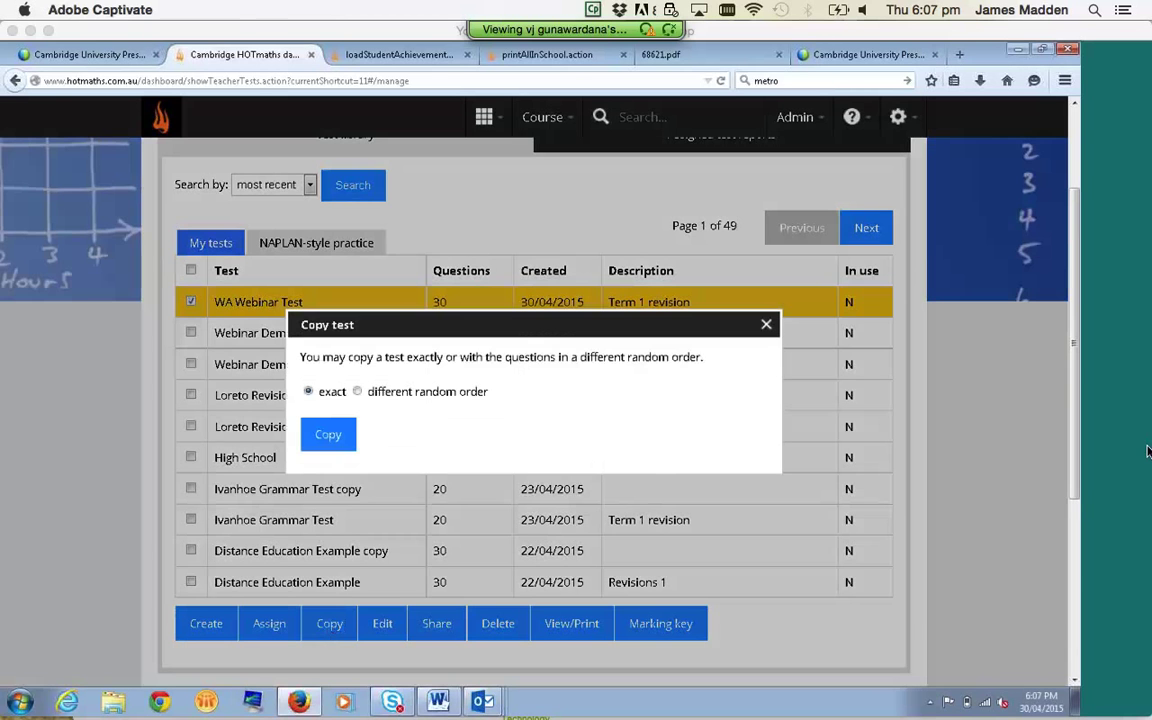
left_click(357, 391)
left_click(330, 436)
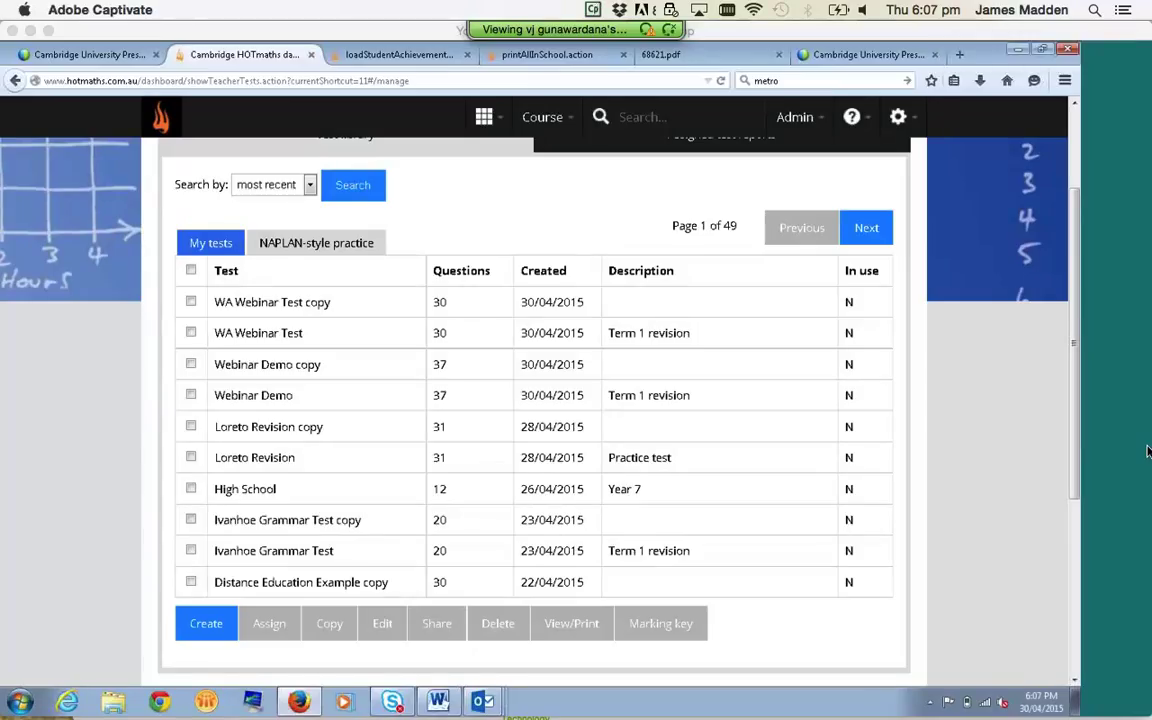
left_click(191, 303)
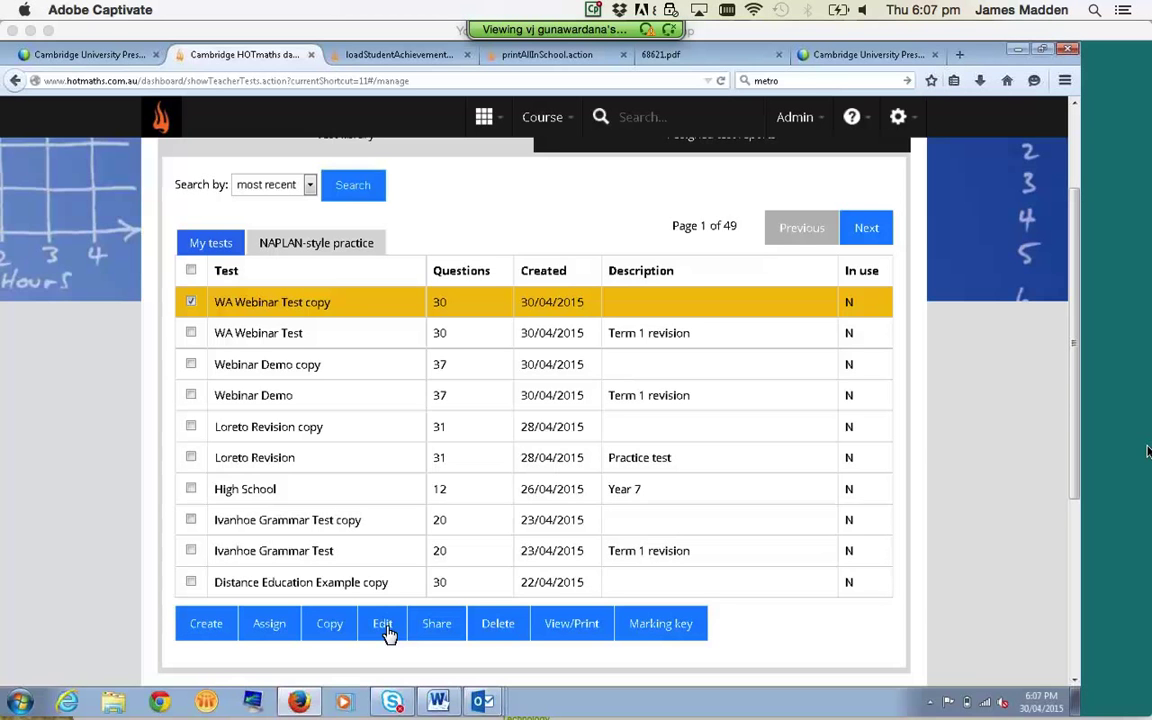
Share WA Webinar Test copy with four selected teachers and dismiss the confirmation
left_click(438, 628)
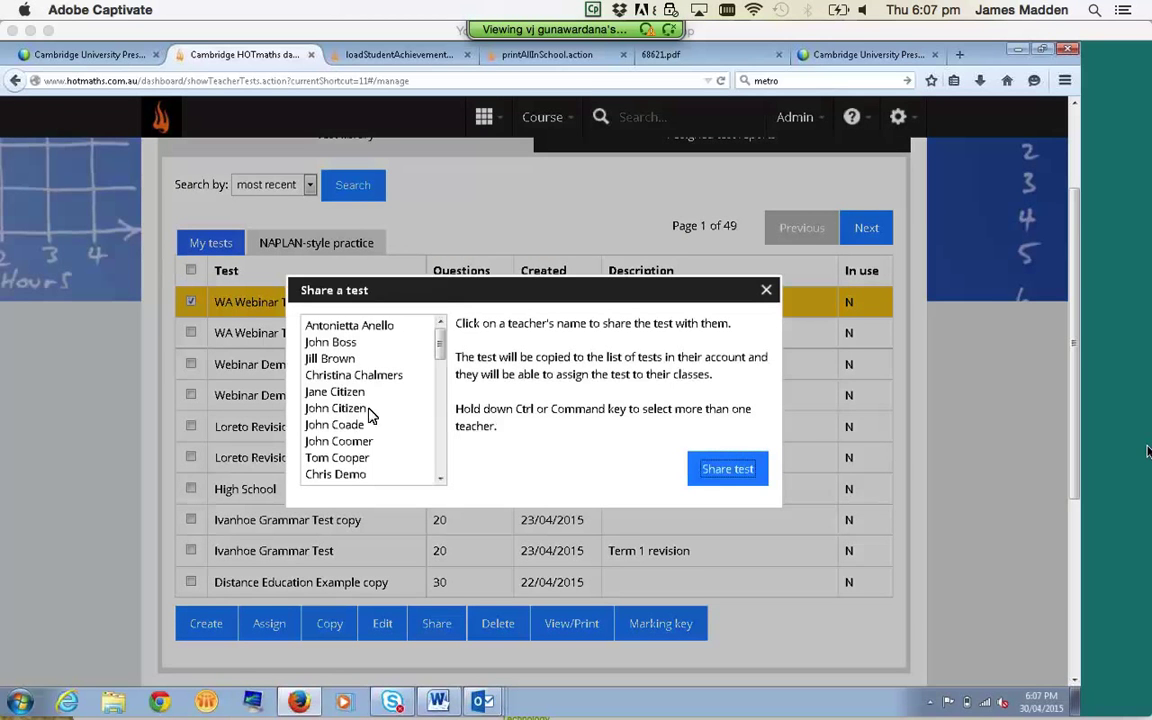
left_click(312, 342)
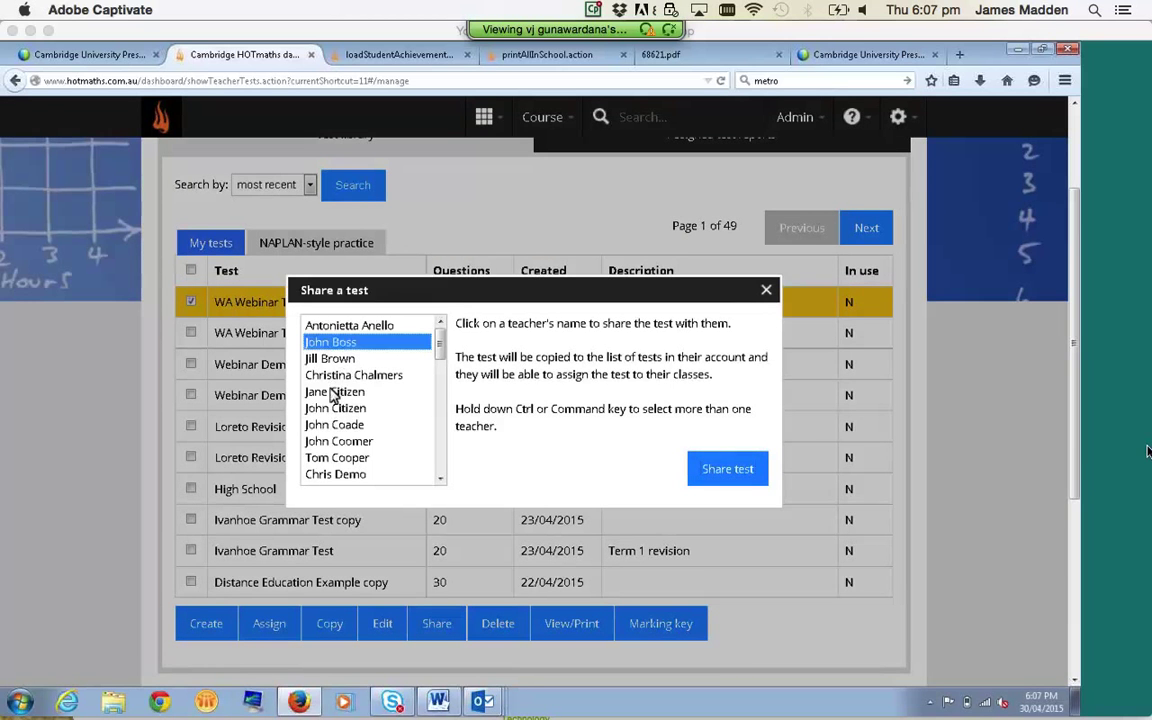
left_click(336, 392, "ctrl")
left_click(336, 408, "ctrl")
left_click(336, 458, "ctrl")
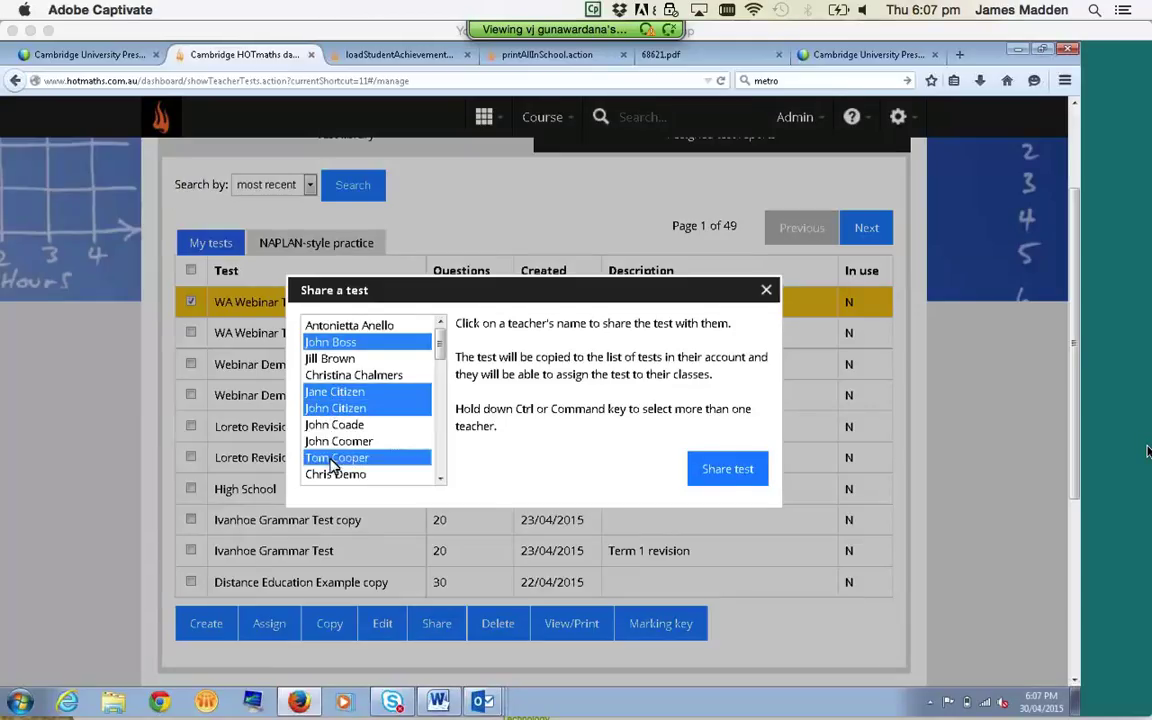
left_click(731, 478)
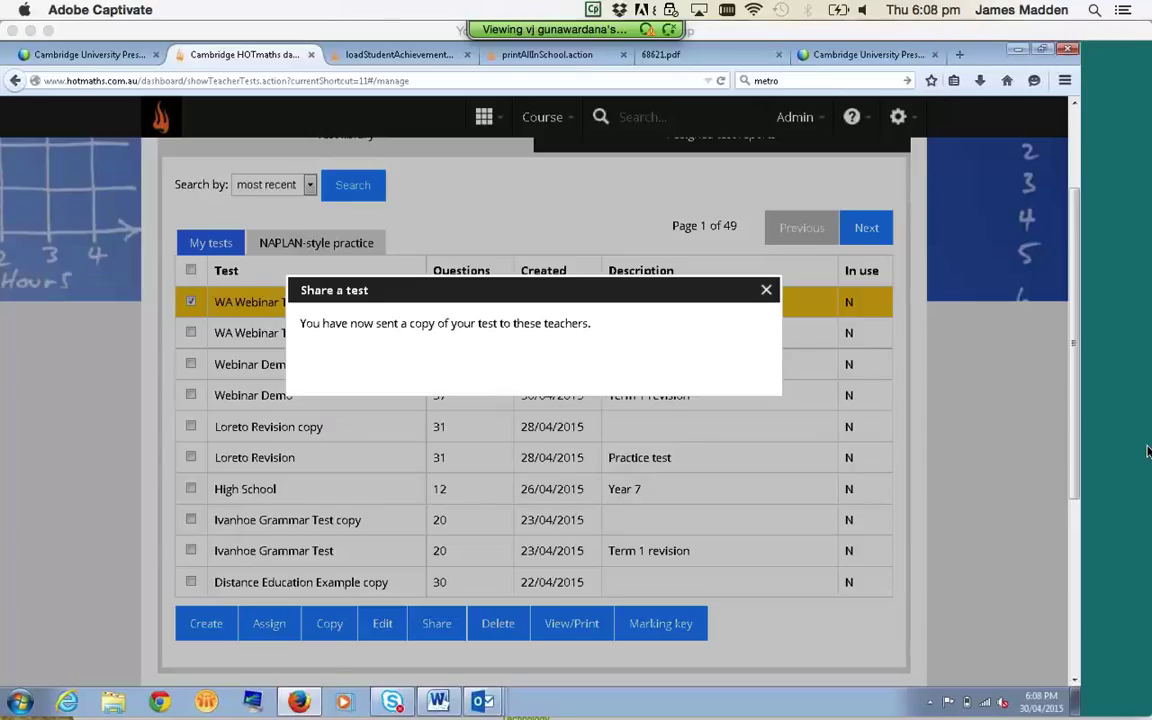
left_click(766, 290)
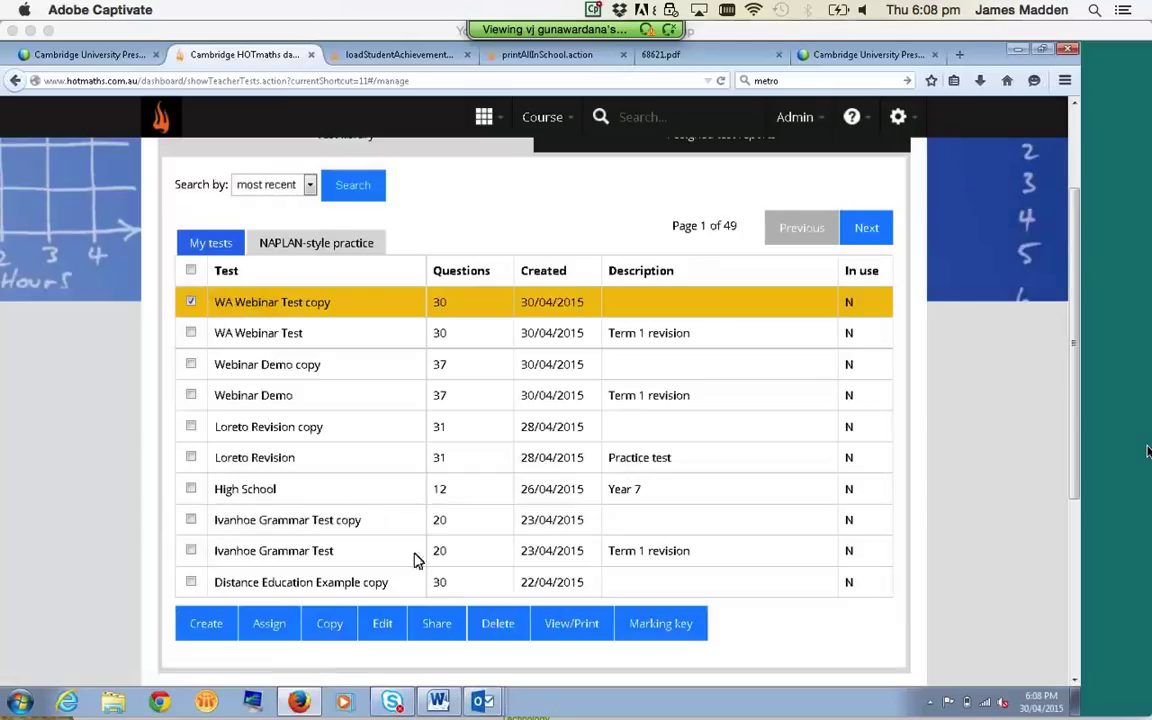
Generate the printable PDF of WA Webinar Test copy and scroll through its questions
left_click(572, 630)
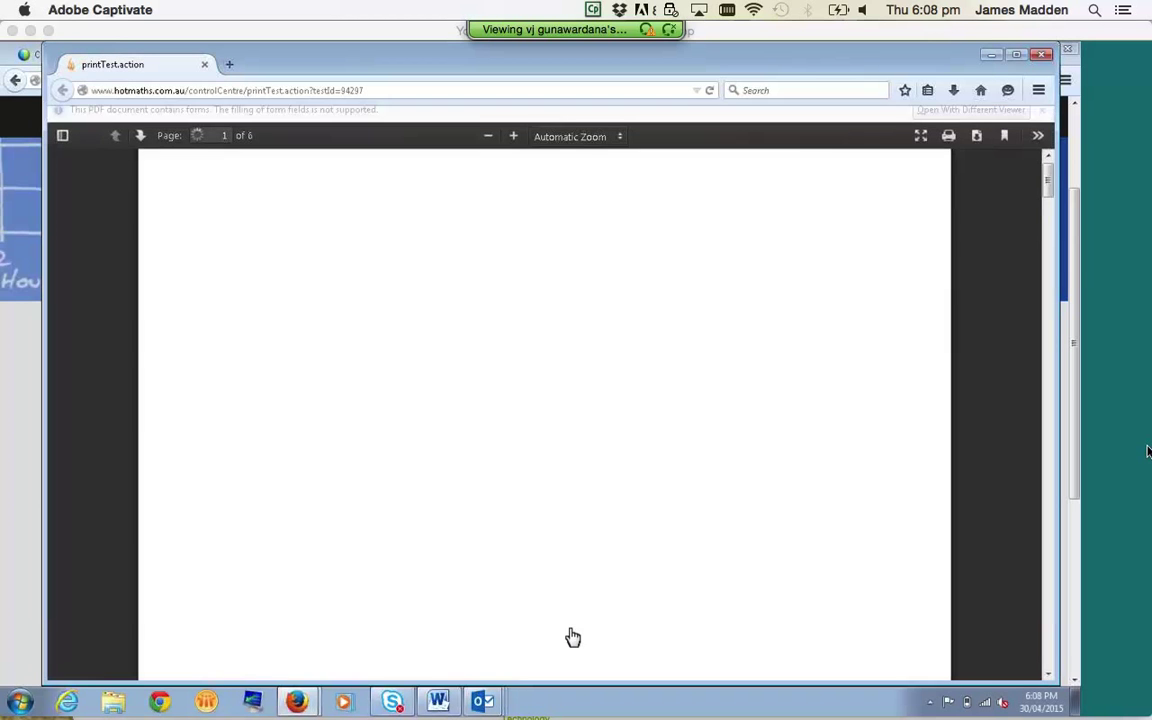
scroll(606, 428, "down", 1)
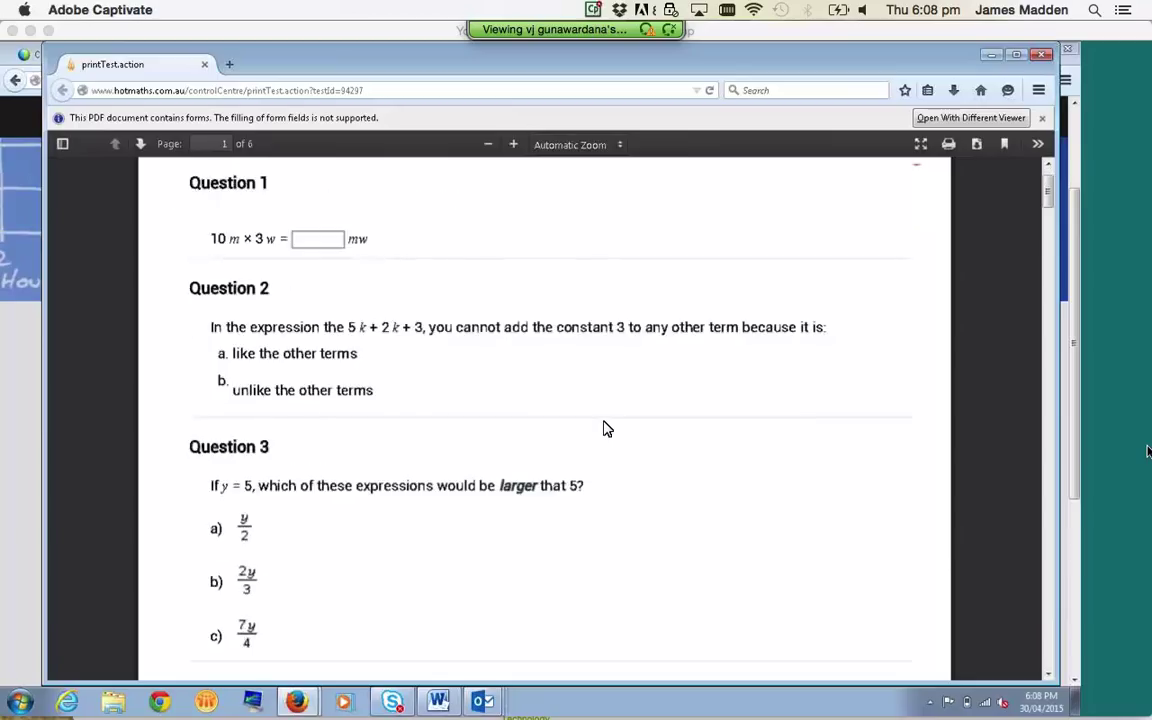
scroll(606, 428, "down", 5)
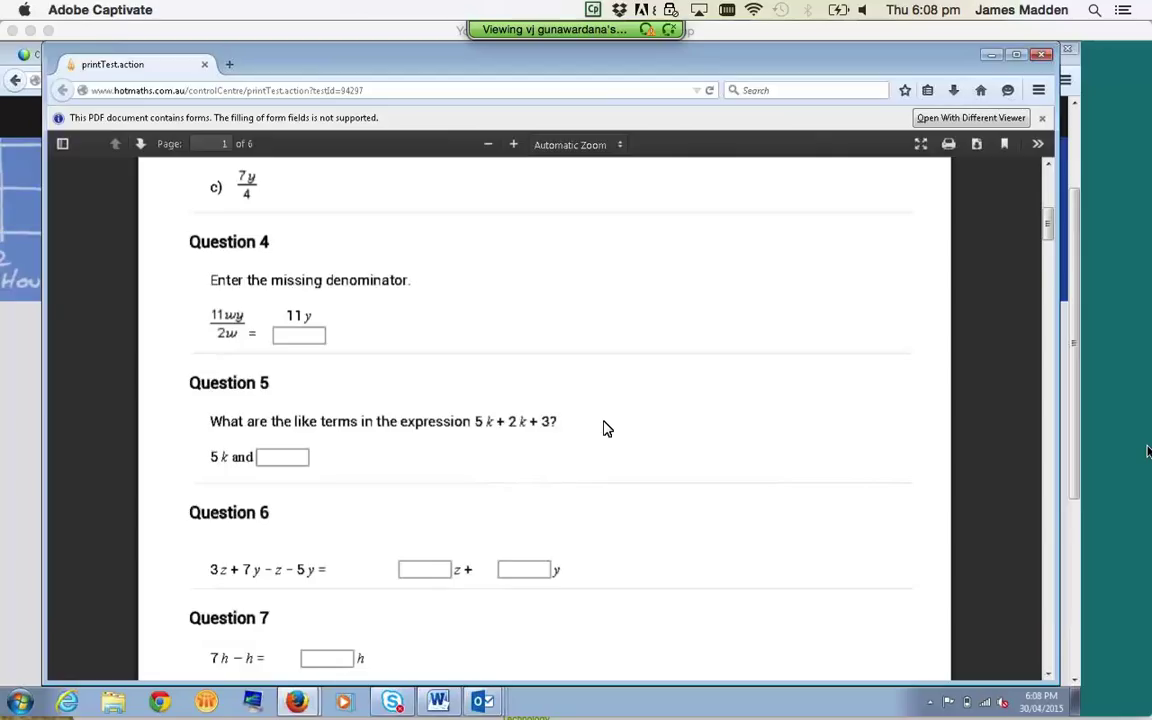
scroll(606, 428, "down", 5)
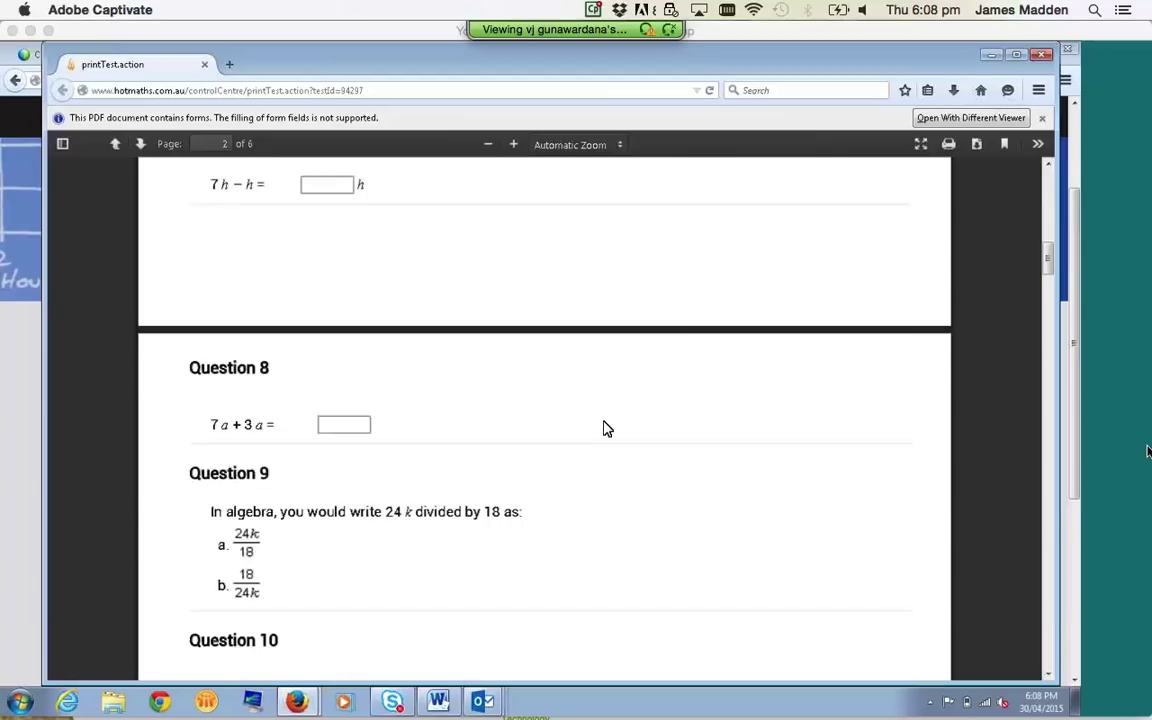
scroll(606, 428, "down", 10)
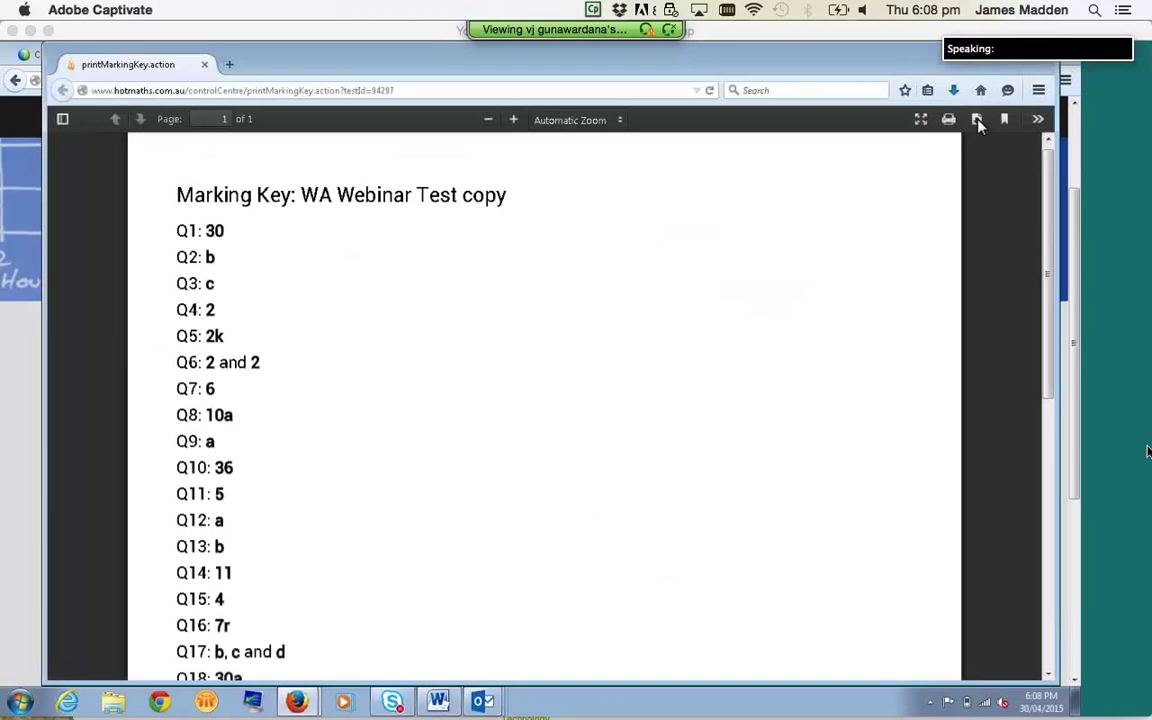
left_click(978, 121)
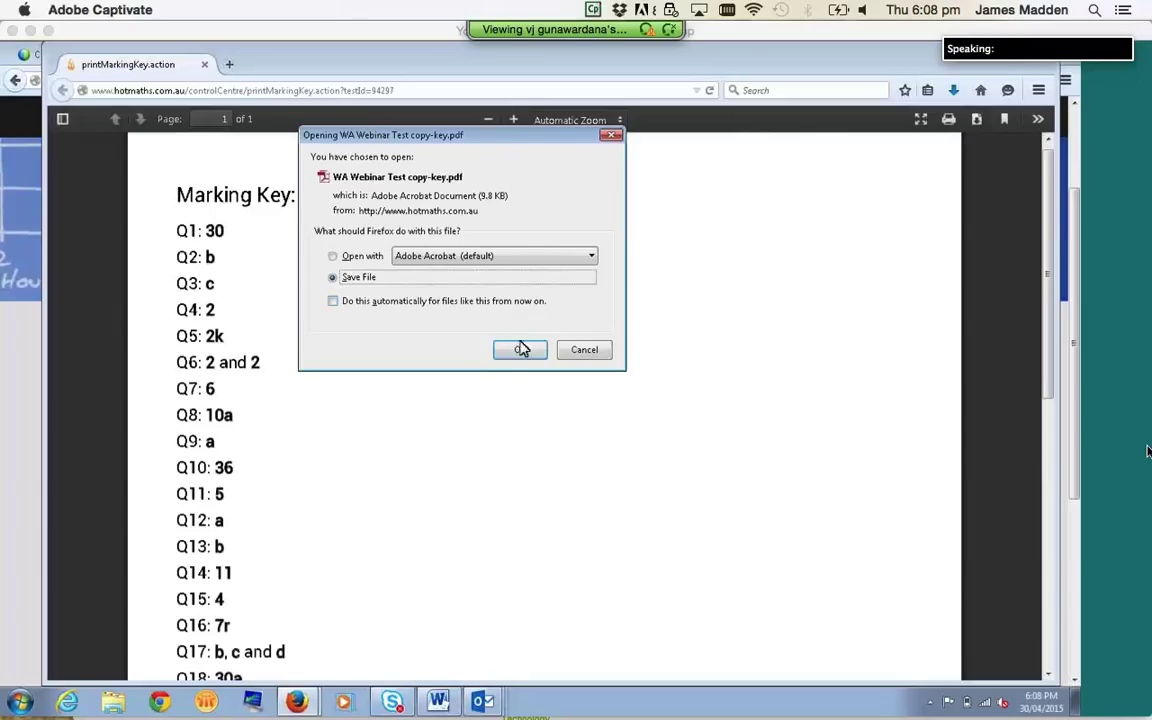
left_click(520, 350)
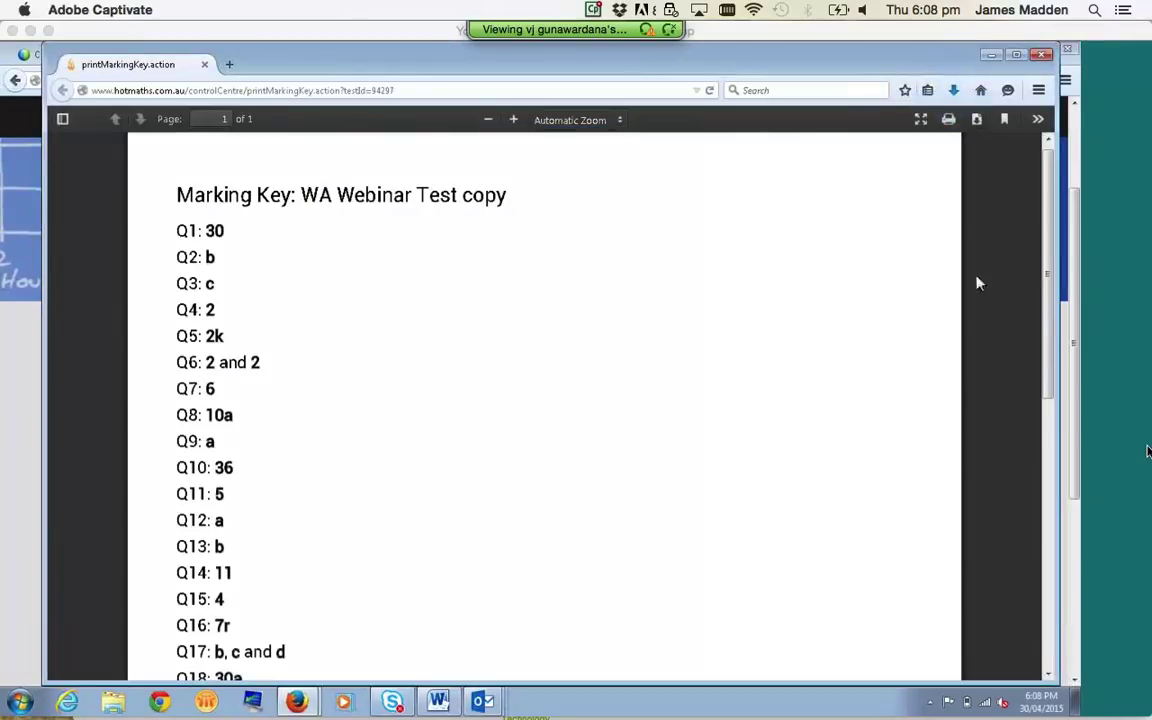
left_click(1038, 58)
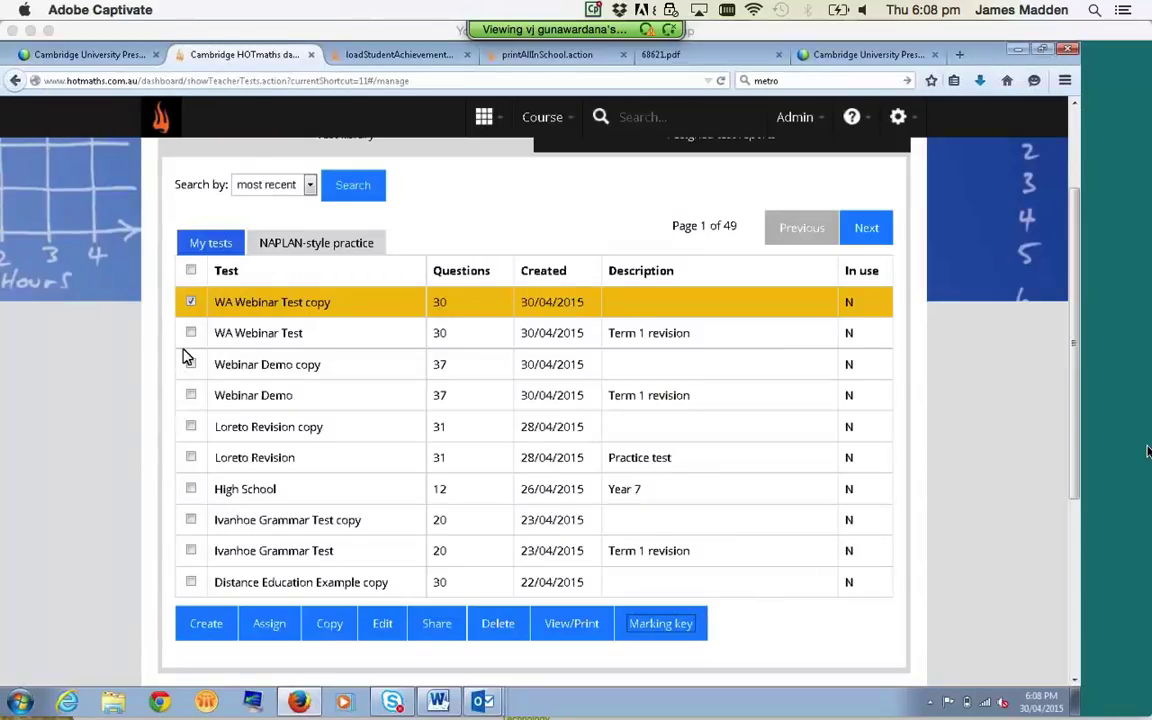
scroll(78, 450, "up", 3)
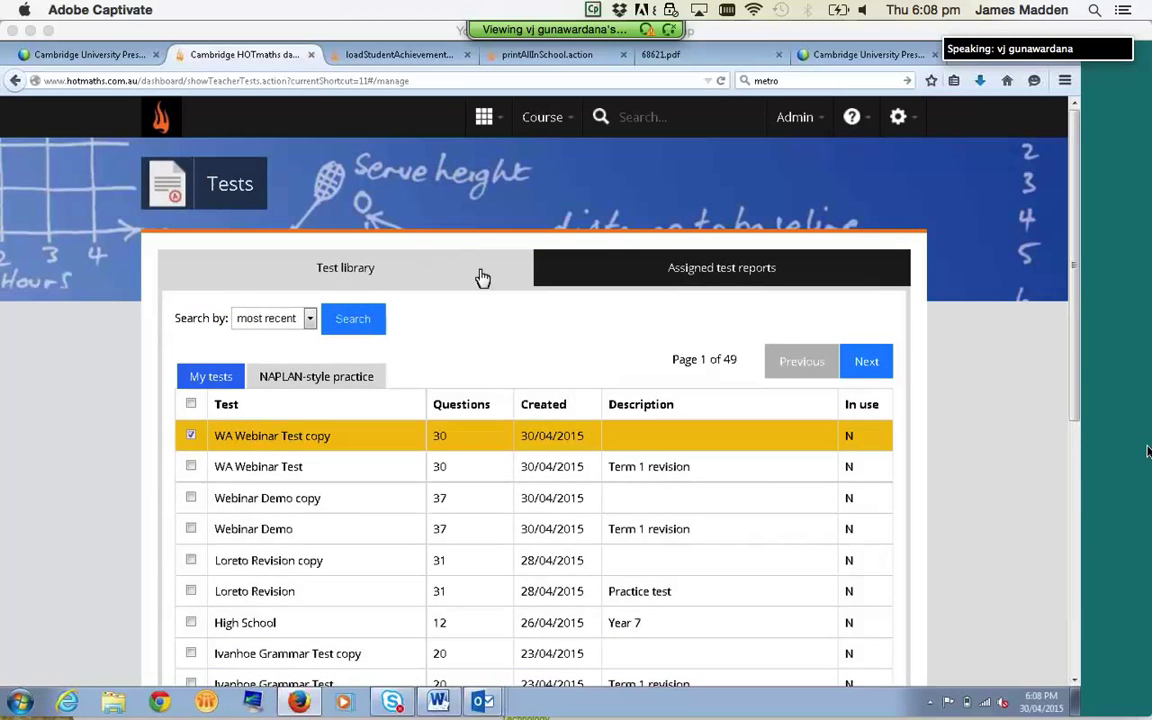
Show student results for Ballarat Term review copy from page 2 of the assigned test reports
left_click(730, 275)
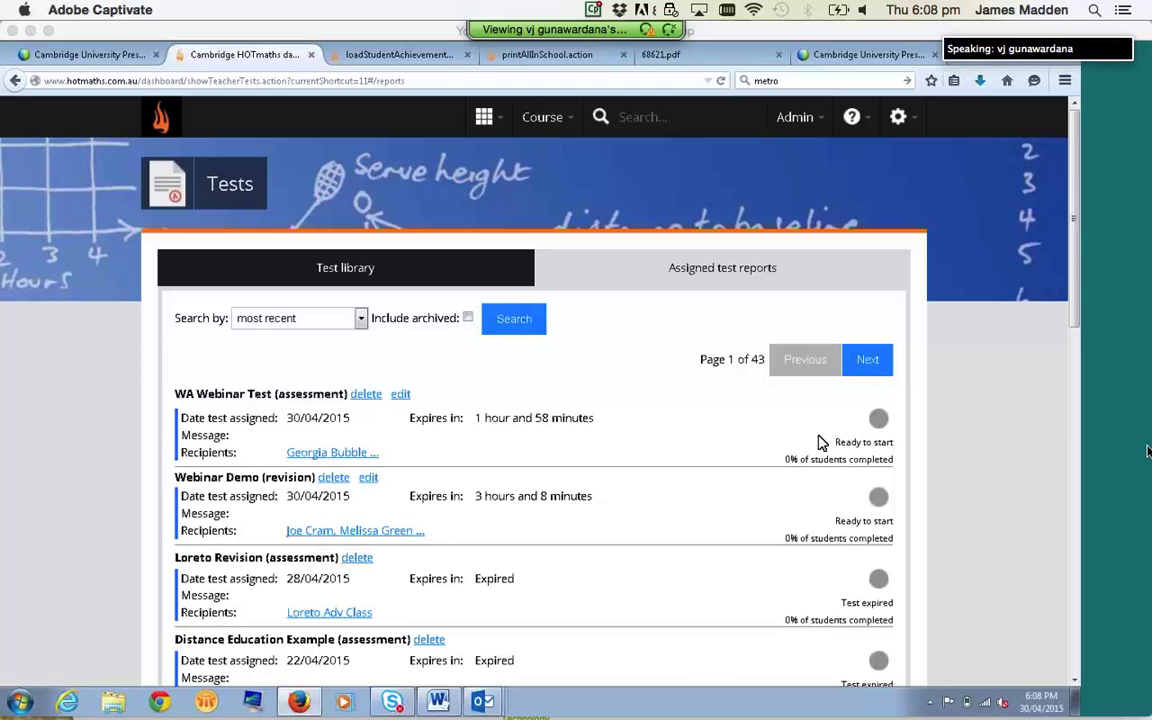
left_click(869, 362)
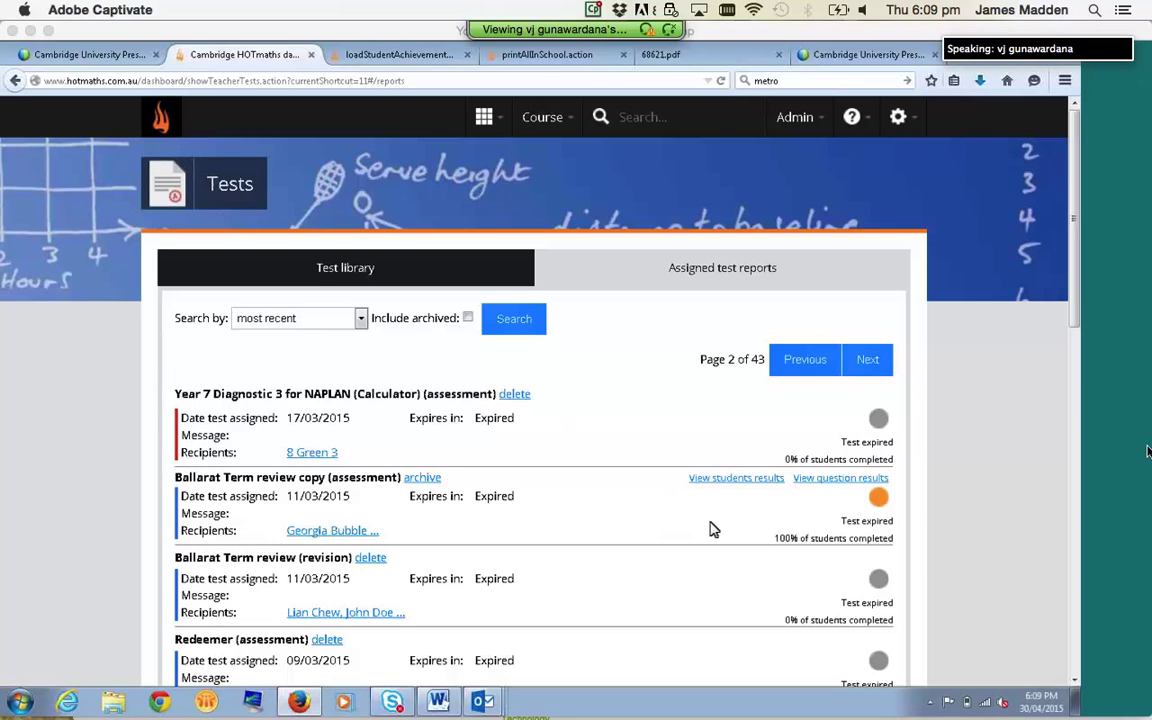
left_click(737, 479)
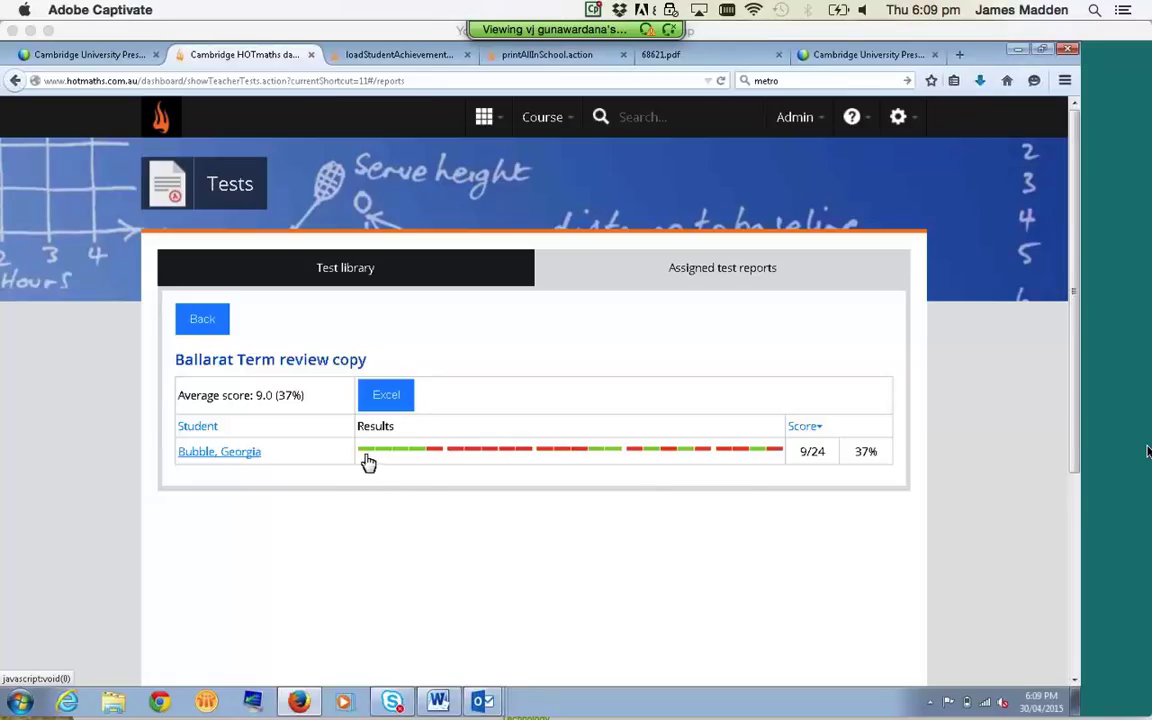
Inspect one answered question, then browse the student's answer sheet to page 4
left_click(508, 452)
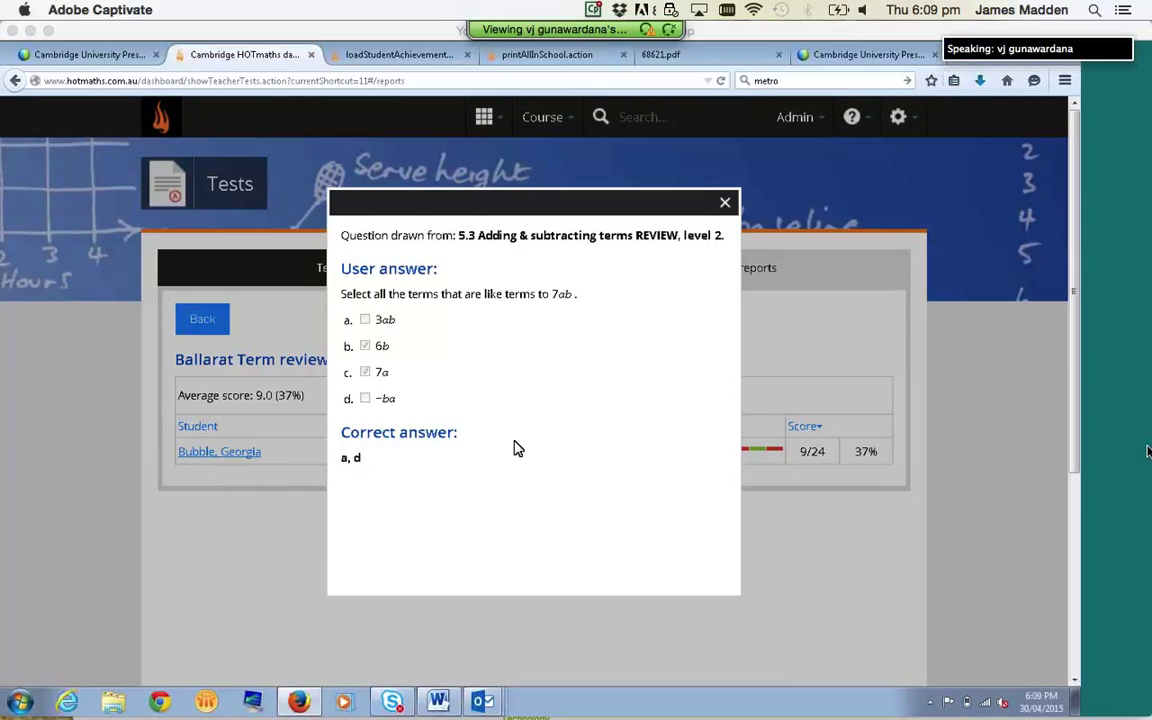
left_click(725, 203)
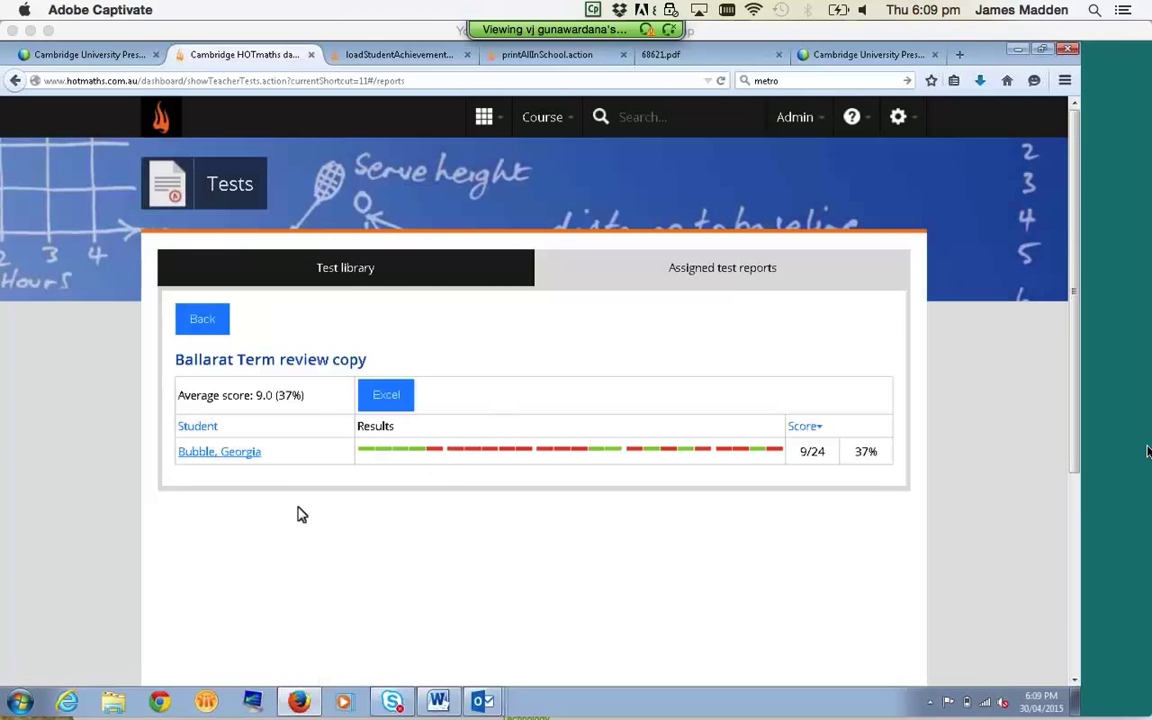
left_click(238, 452)
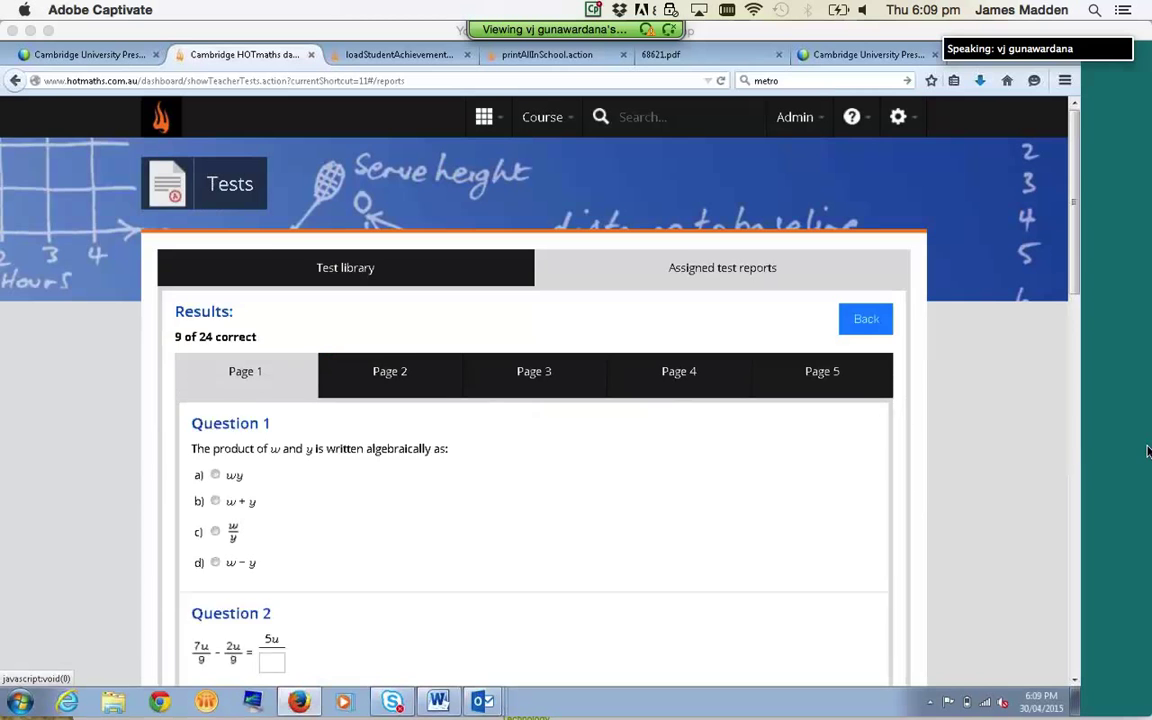
scroll(468, 489, "down", 10)
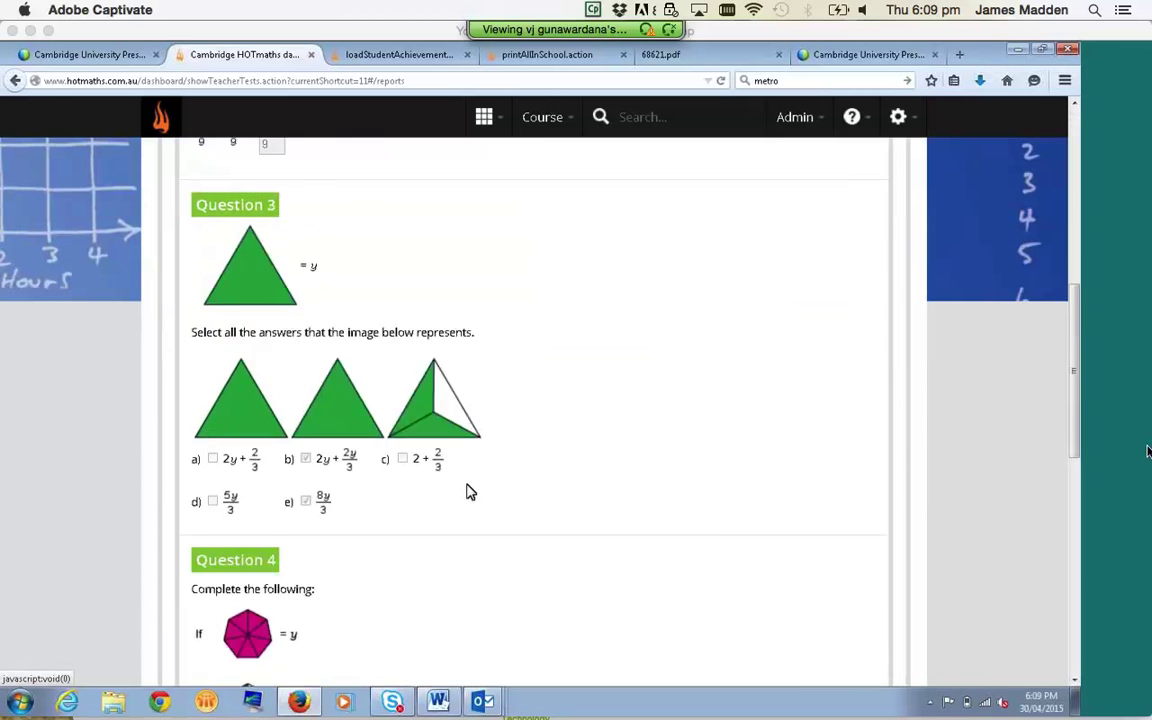
scroll(468, 492, "down", 2)
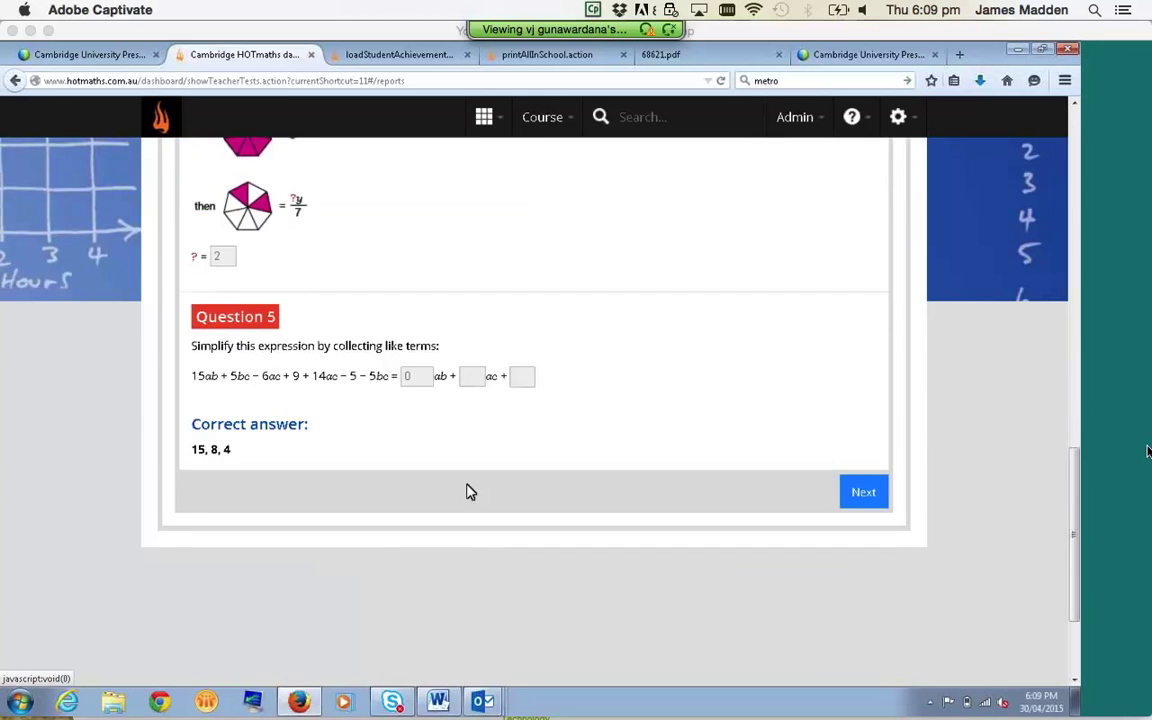
scroll(468, 489, "up", 10)
left_click(680, 375)
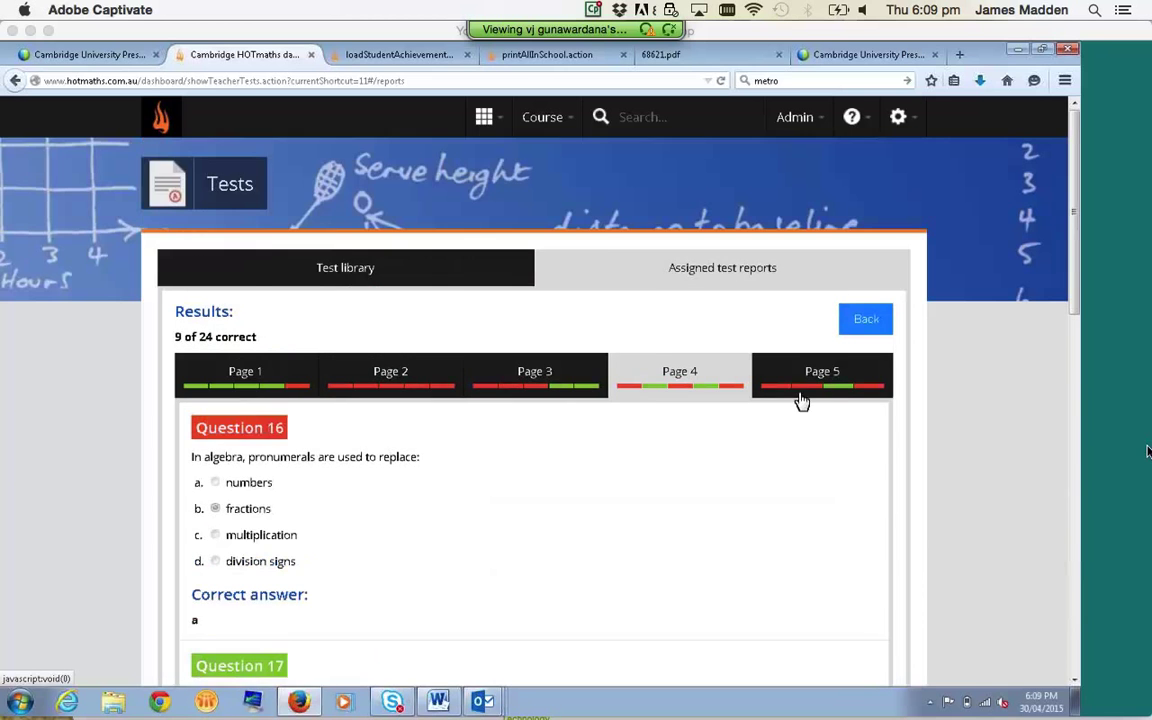
Return to page 2 of the reports and view Ballarat Term review copy's per-question results
left_click(868, 319)
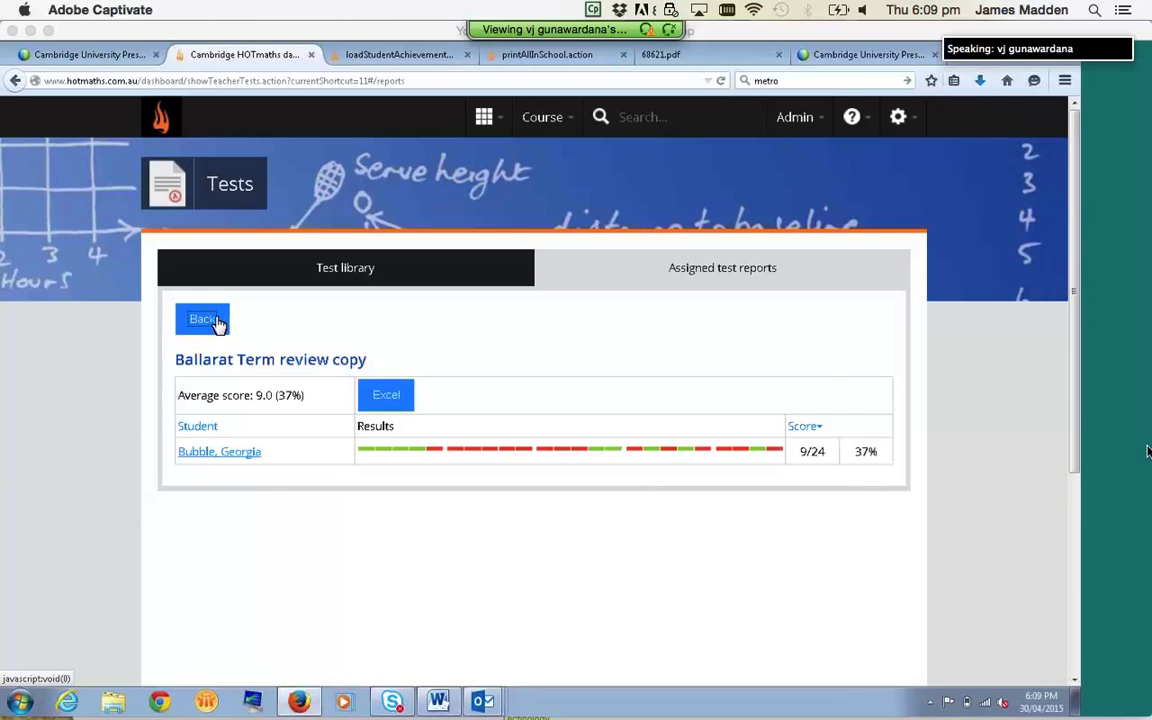
left_click(205, 319)
left_click(868, 360)
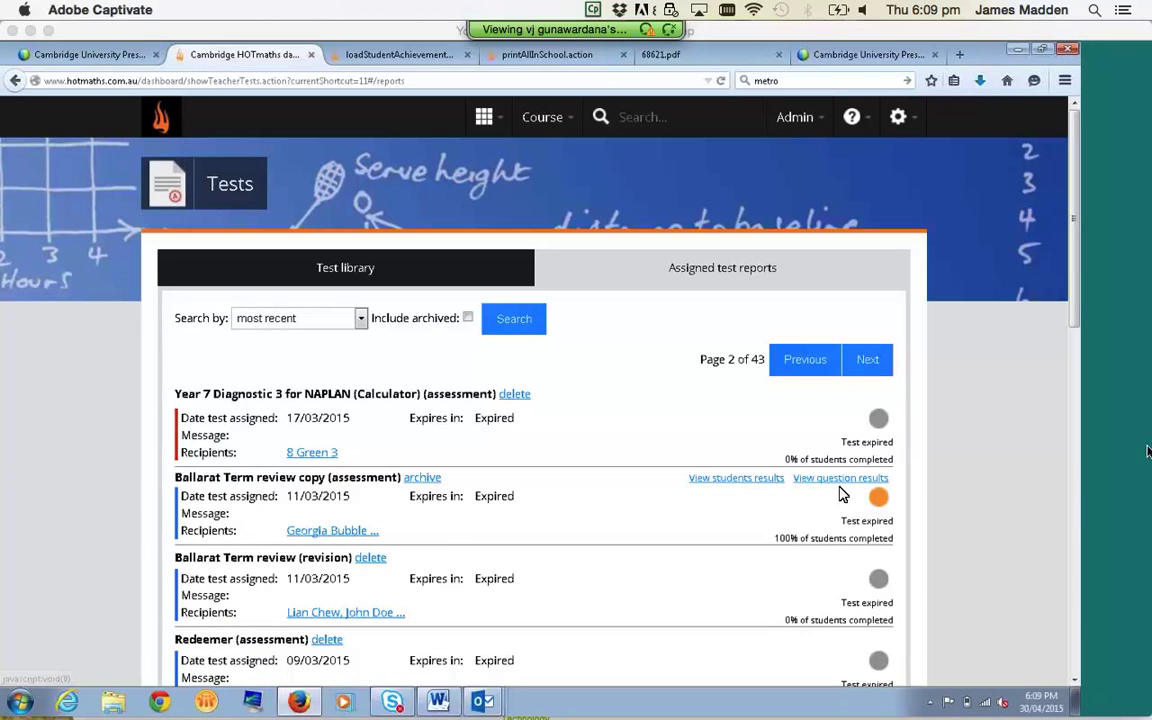
left_click(841, 480)
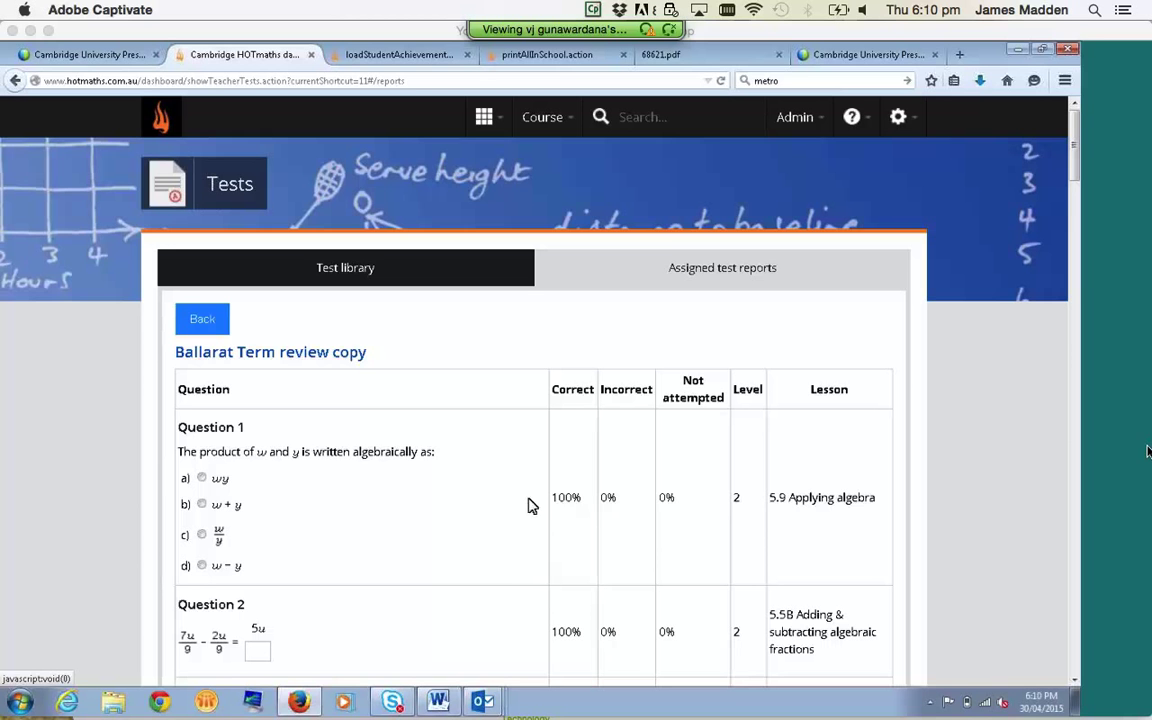
scroll(543, 591, "down", 10)
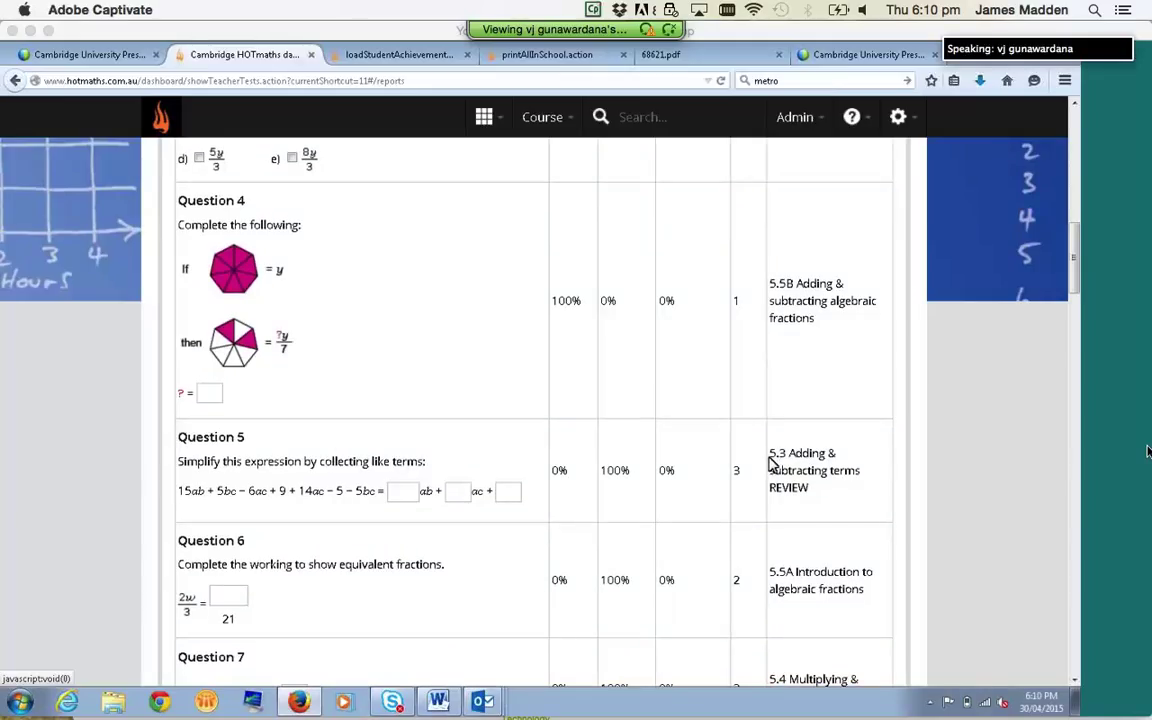
left_click_drag(770, 455, 840, 492)
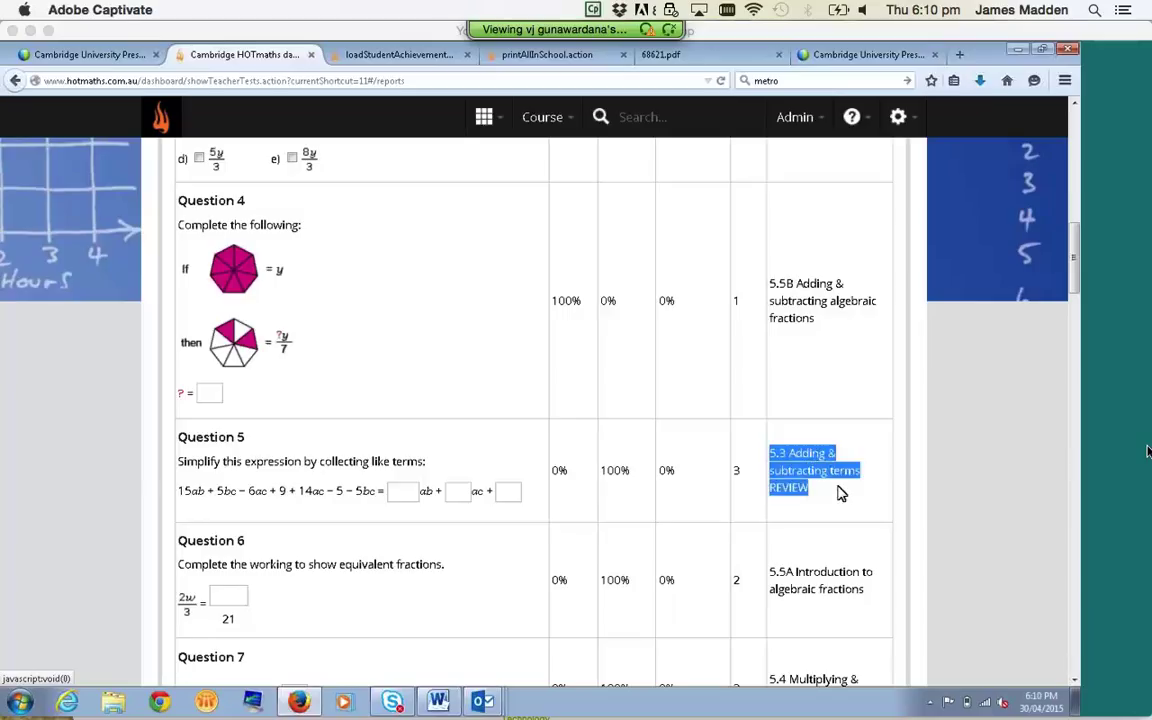
left_click(855, 503)
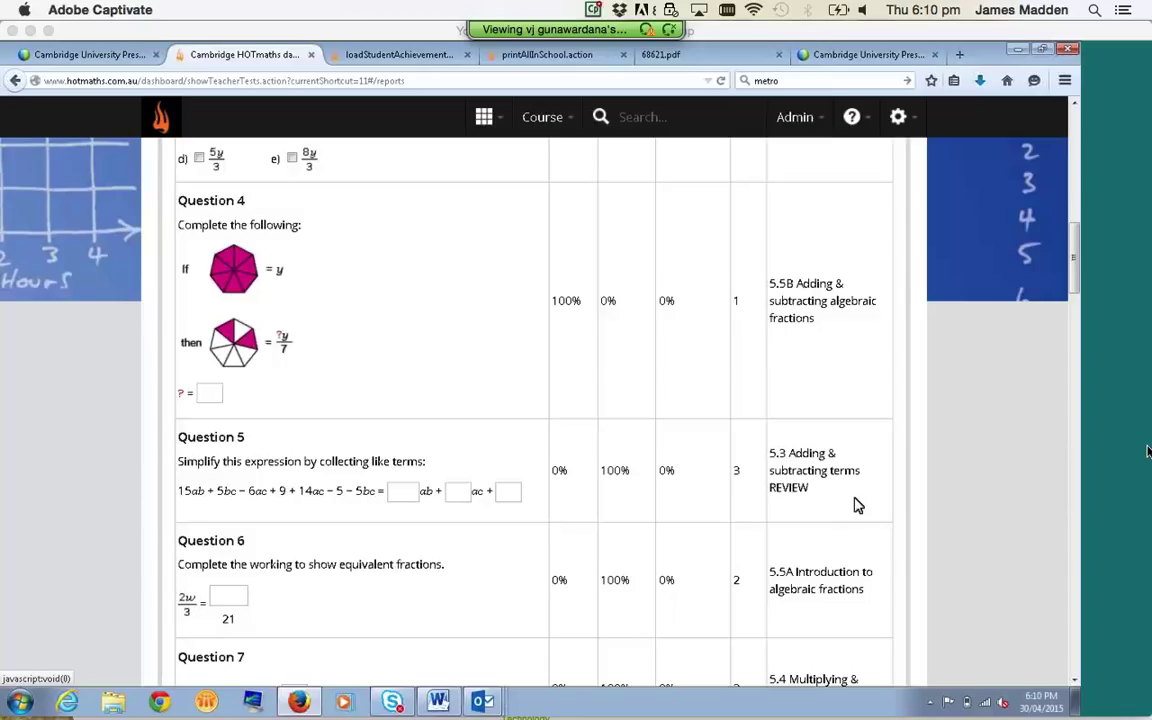
scroll(857, 505, "up", 10)
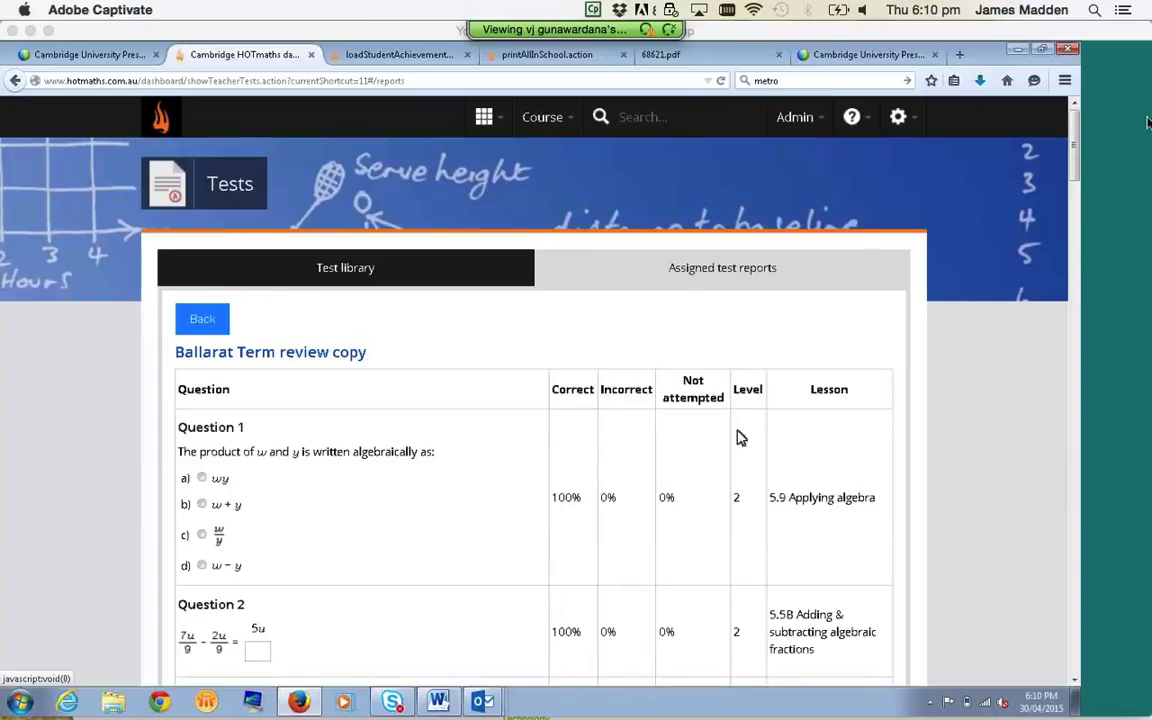
Leave the test reports for the Dashboard and launch its games library
left_click(213, 326)
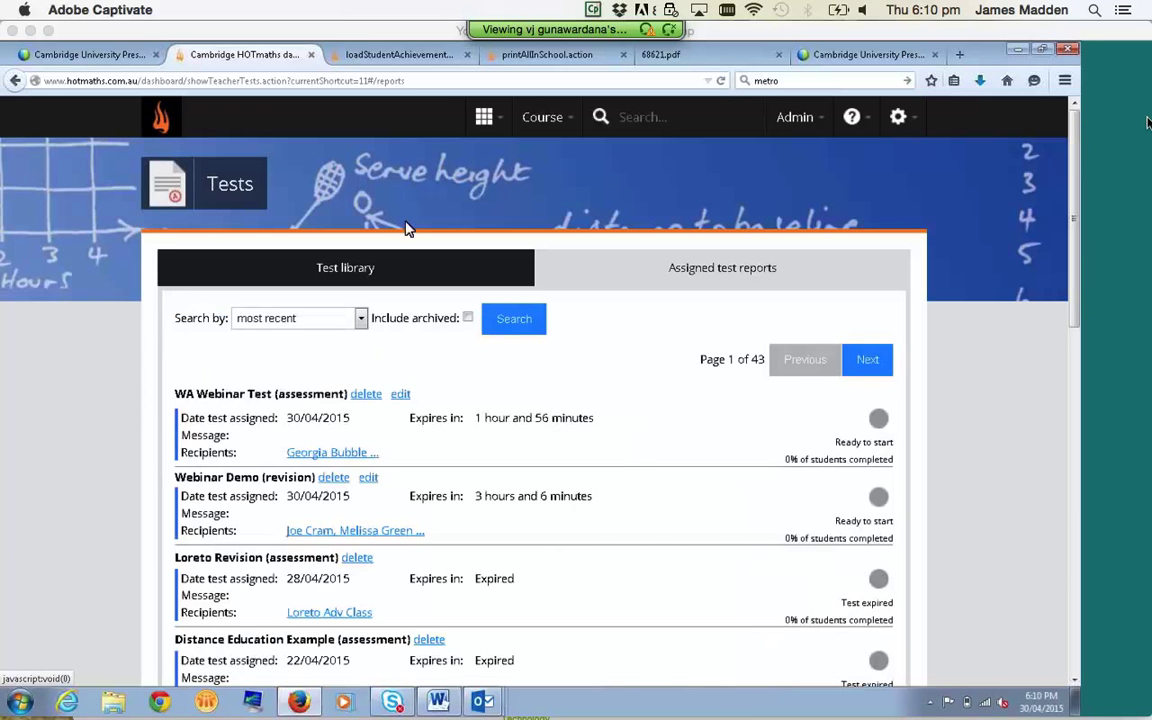
left_click(489, 121)
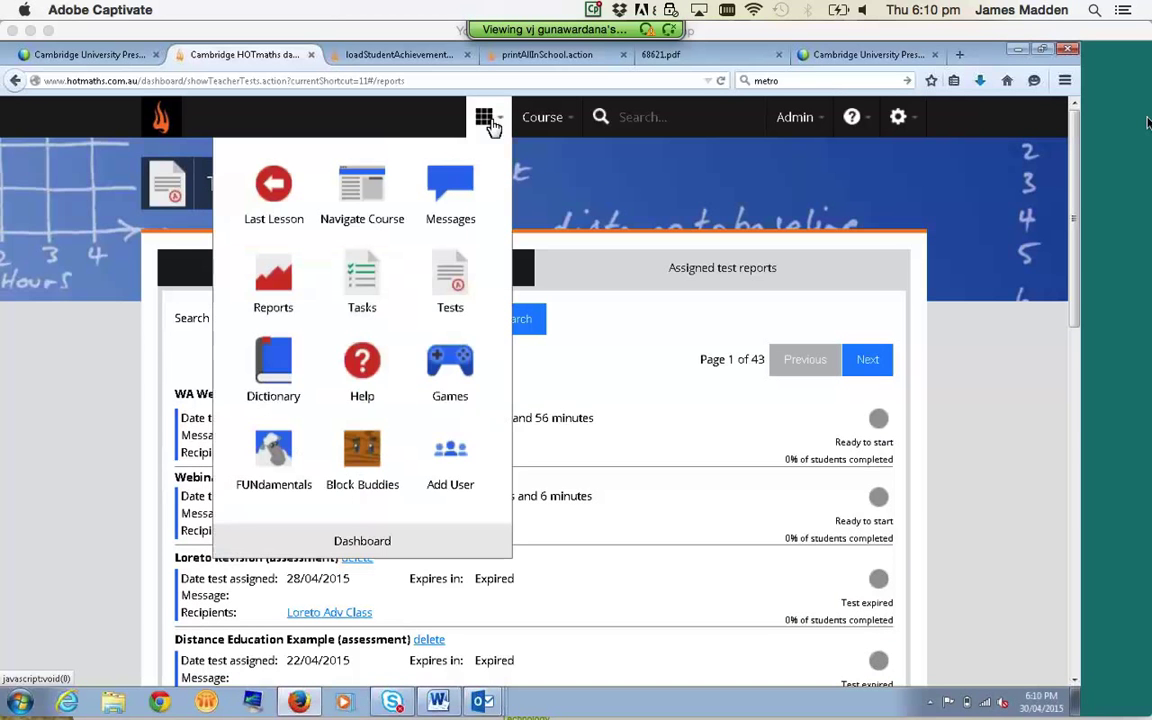
left_click(370, 541)
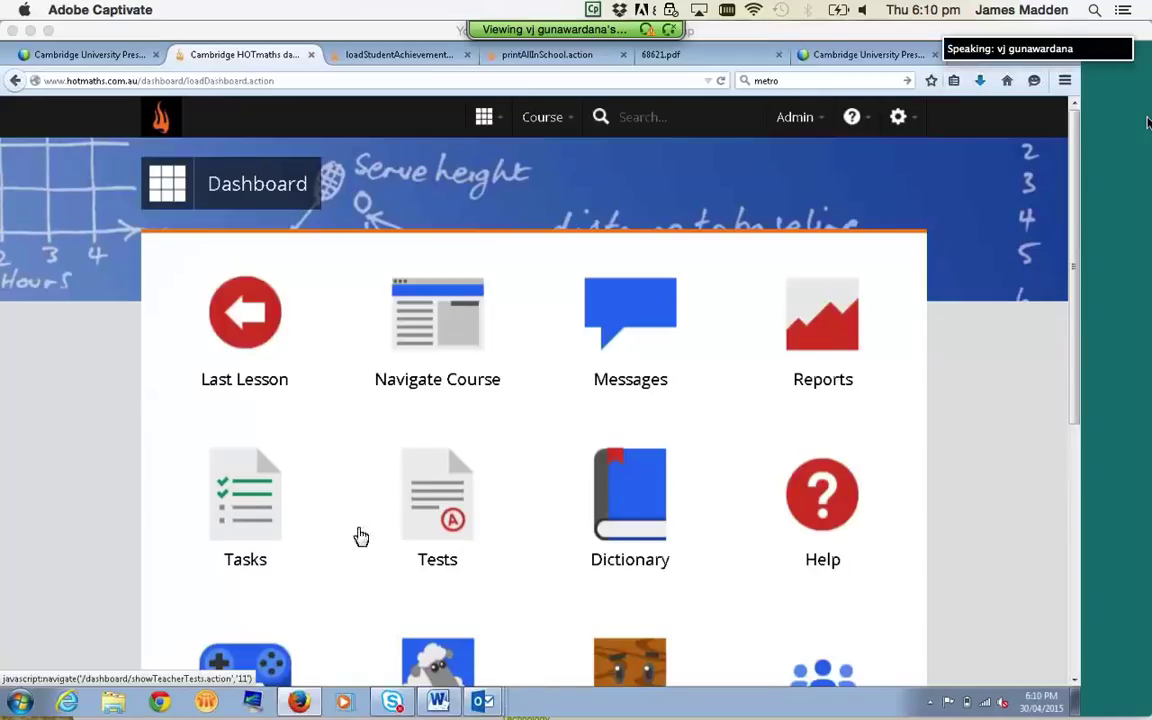
scroll(83, 410, "down", 4)
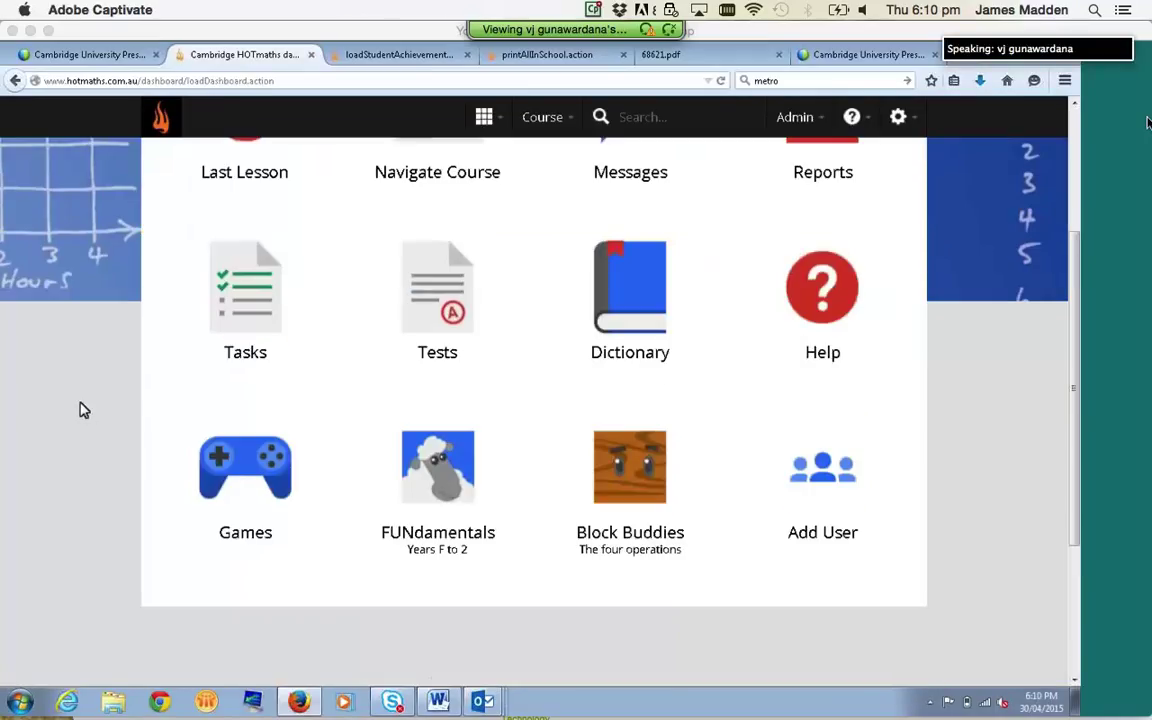
left_click(236, 461)
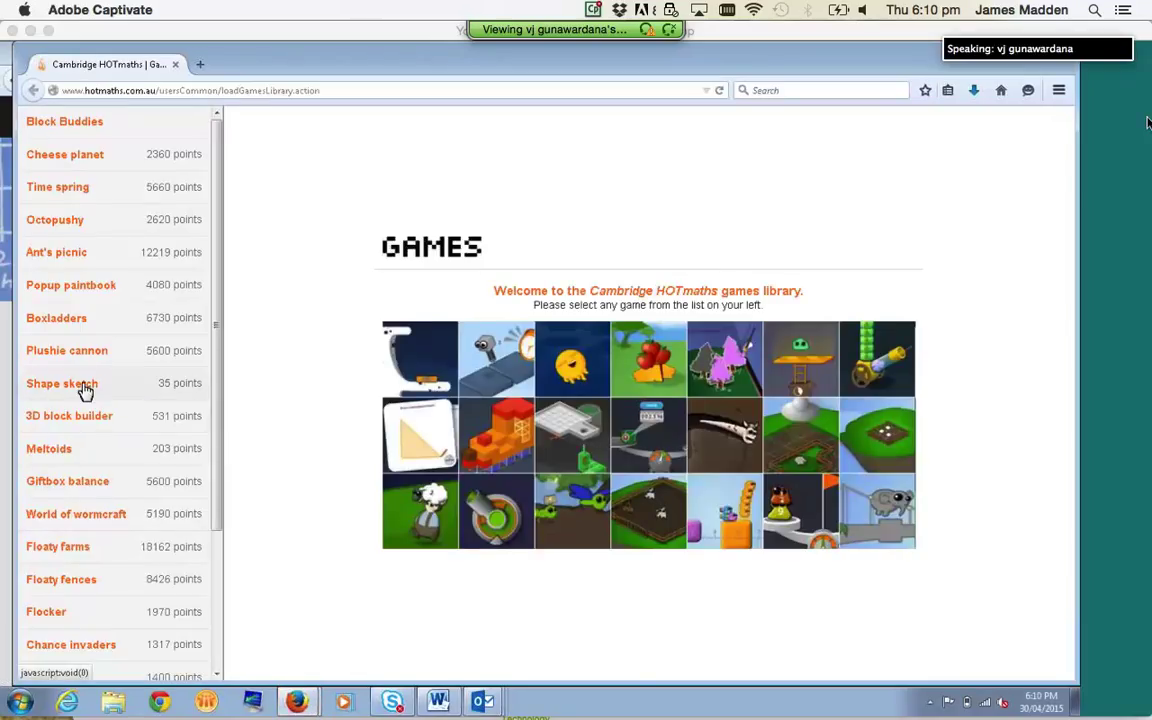
Start the Shape Sketch game and sketch a square and an equilateral triangle
left_click(85, 387)
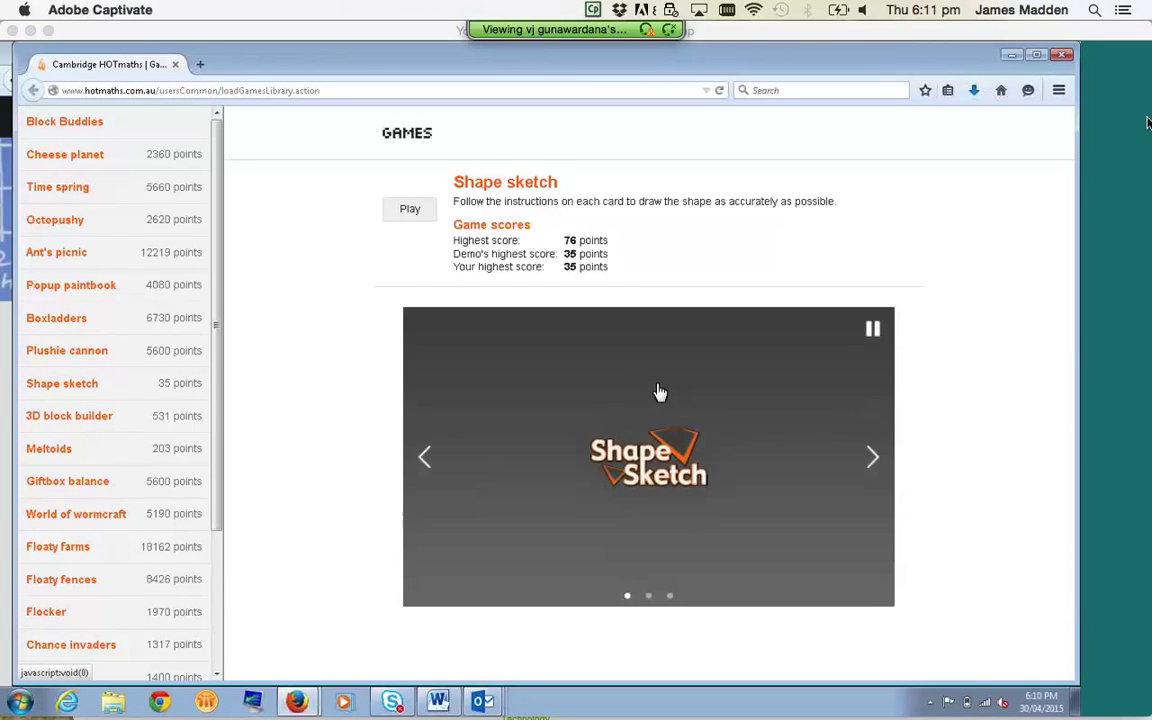
left_click(408, 211)
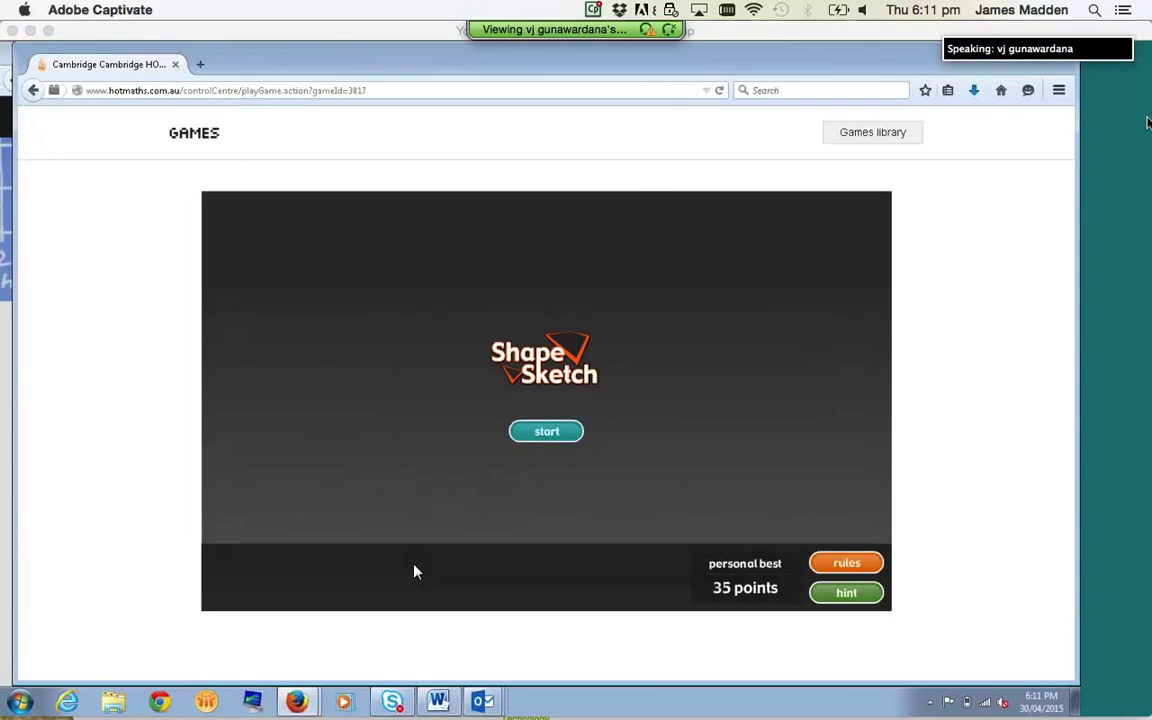
left_click(547, 436)
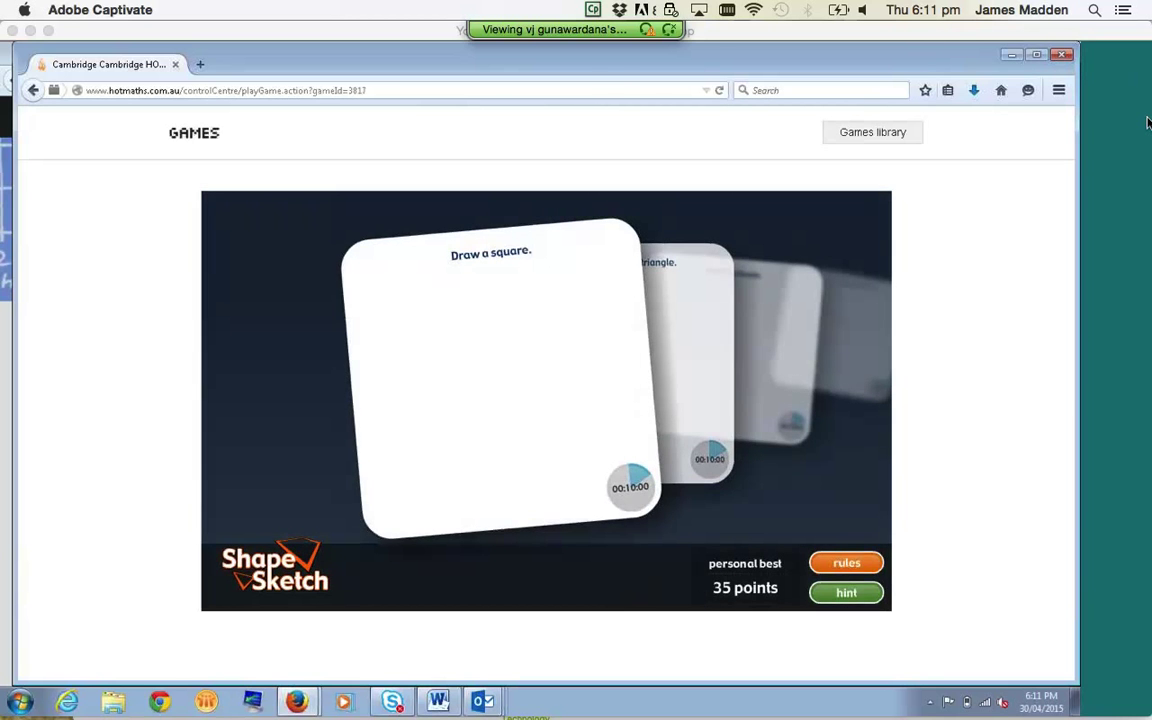
left_click(430, 328)
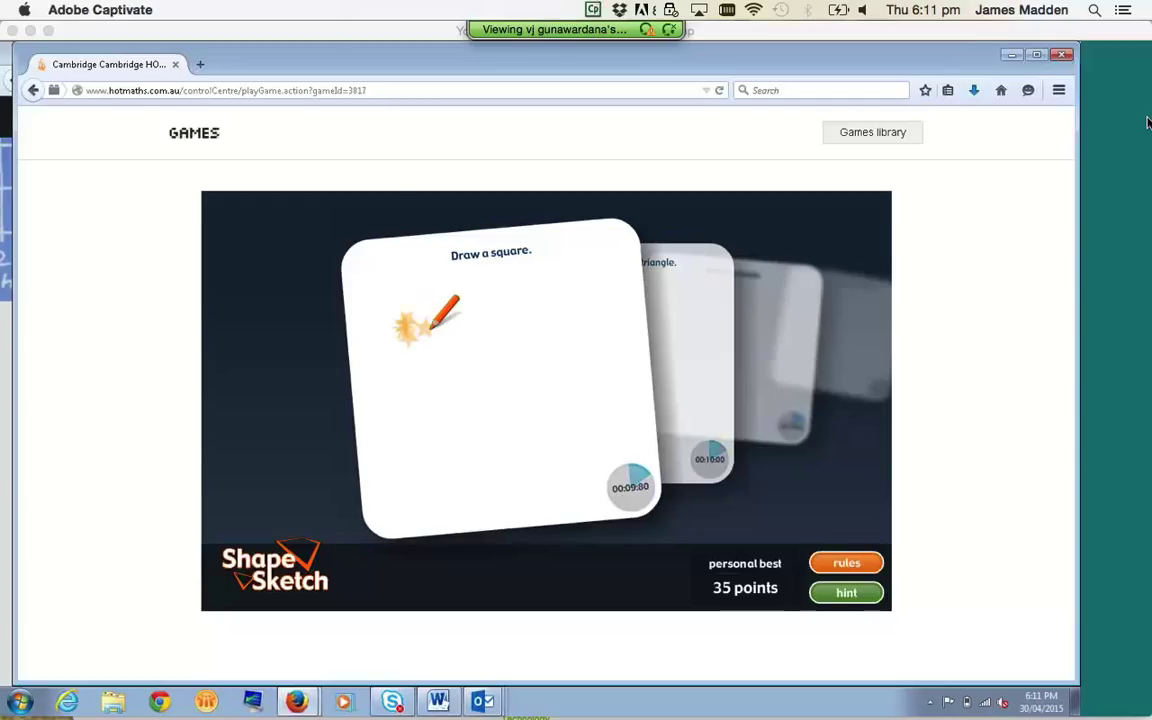
mouse_move(430, 328)
left_mouse_down()
mouse_move(435, 411)
mouse_move(553, 347)
mouse_move(540, 322)
left_mouse_up()
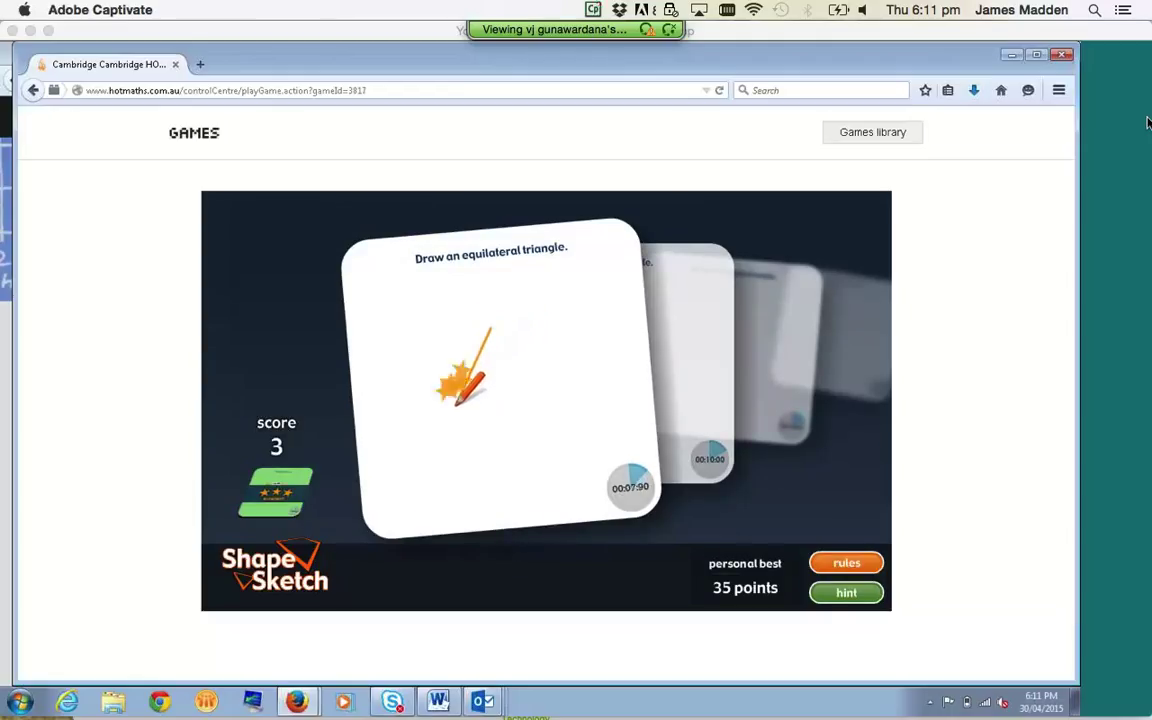
mouse_move(478, 414)
left_mouse_down()
mouse_move(514, 386)
mouse_move(527, 408)
left_mouse_up()
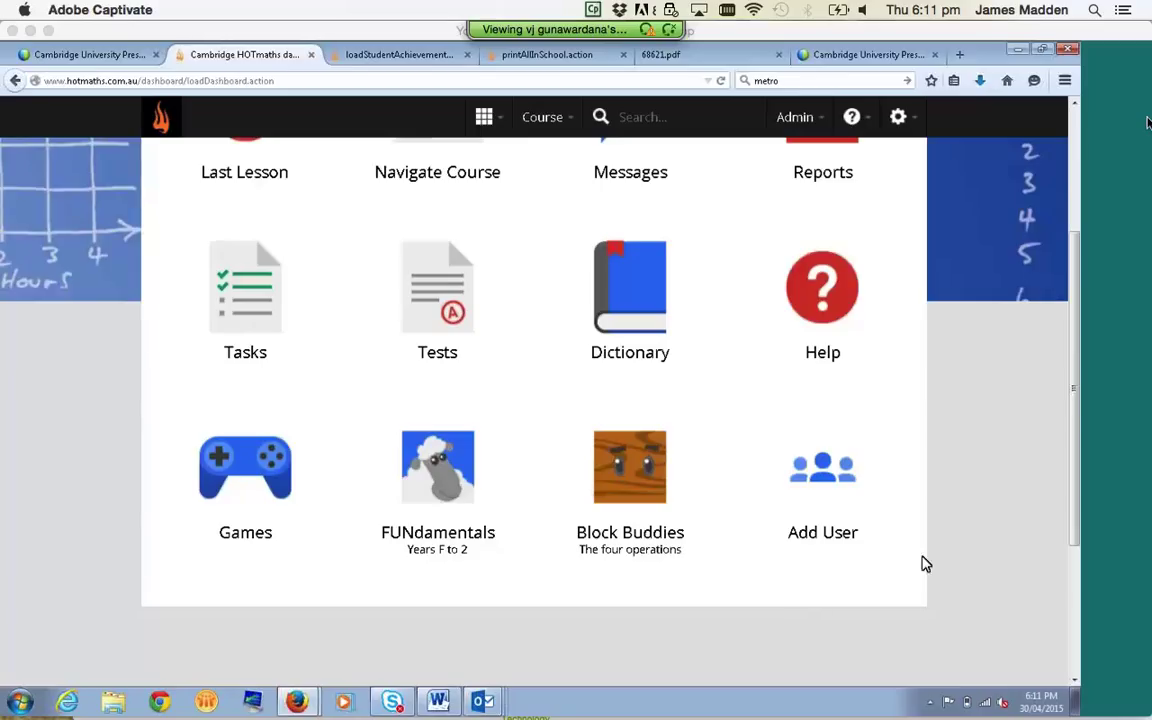
Open the Teacher Guide's Creating Tests help topic with the Wizard steps expanded
scroll(924, 562, "up", 3)
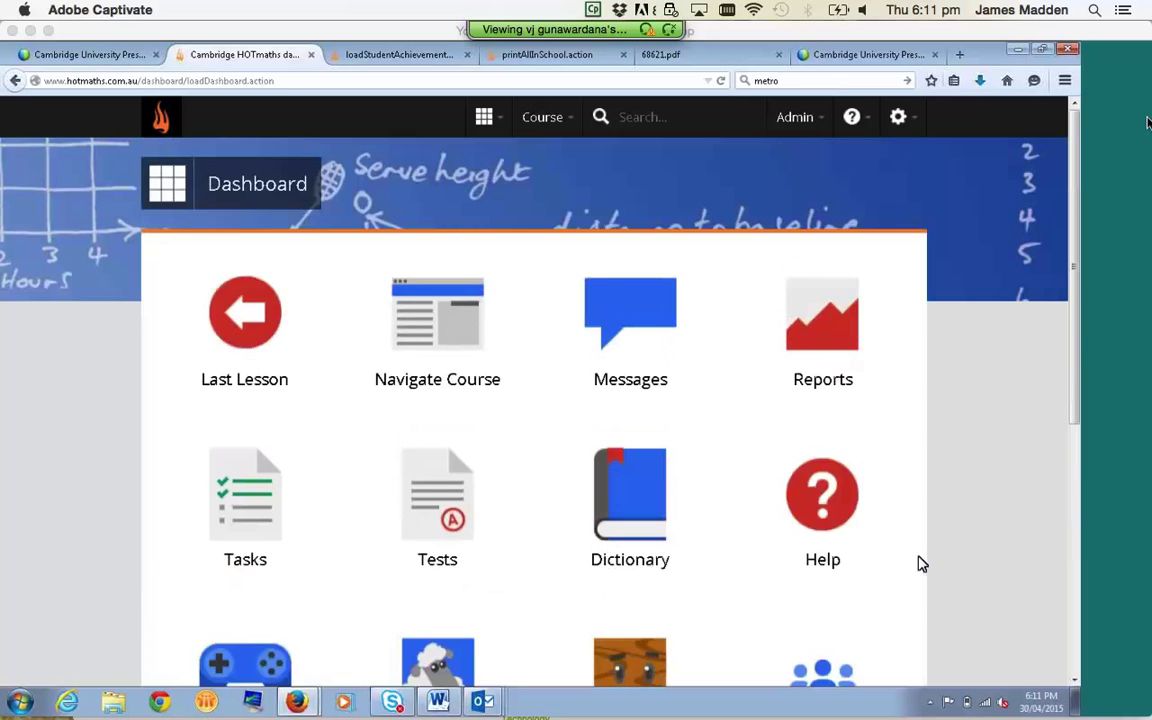
left_click(833, 509)
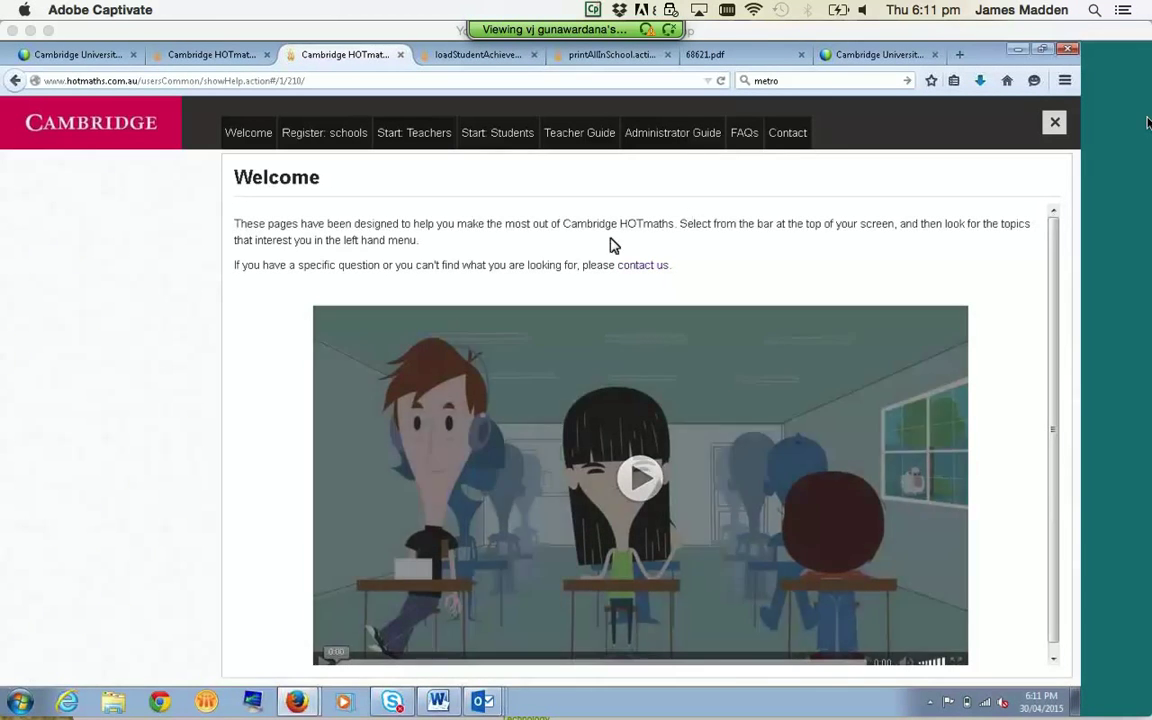
left_click(580, 133)
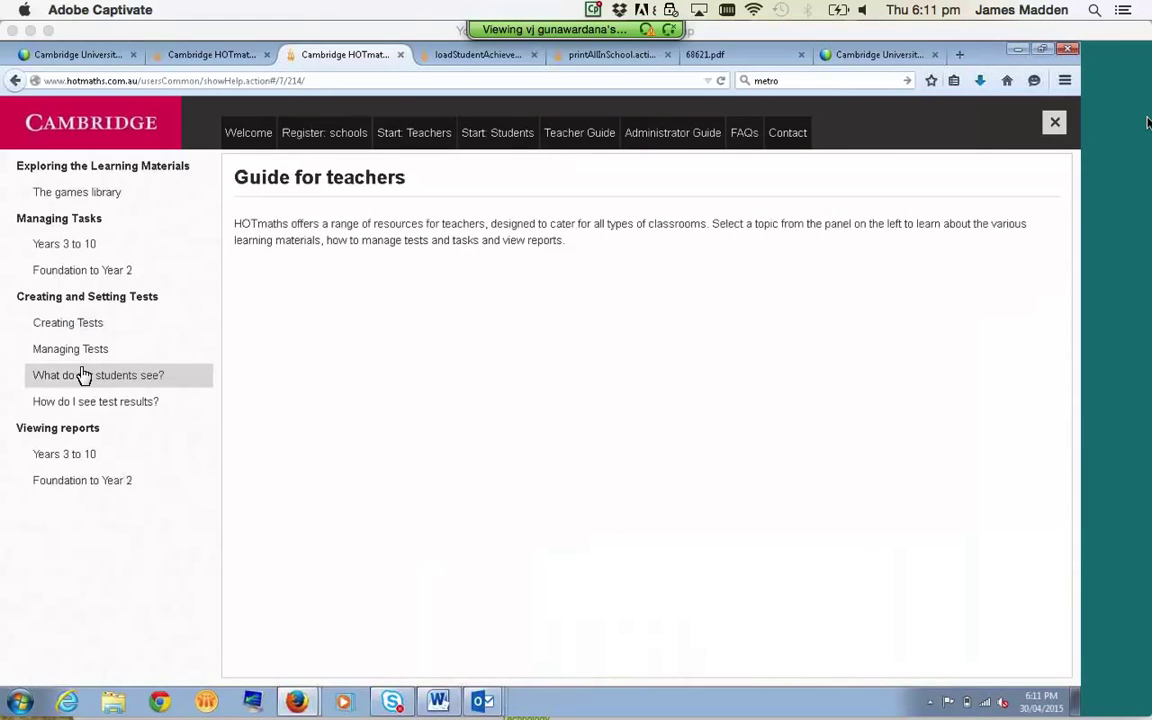
left_click(72, 324)
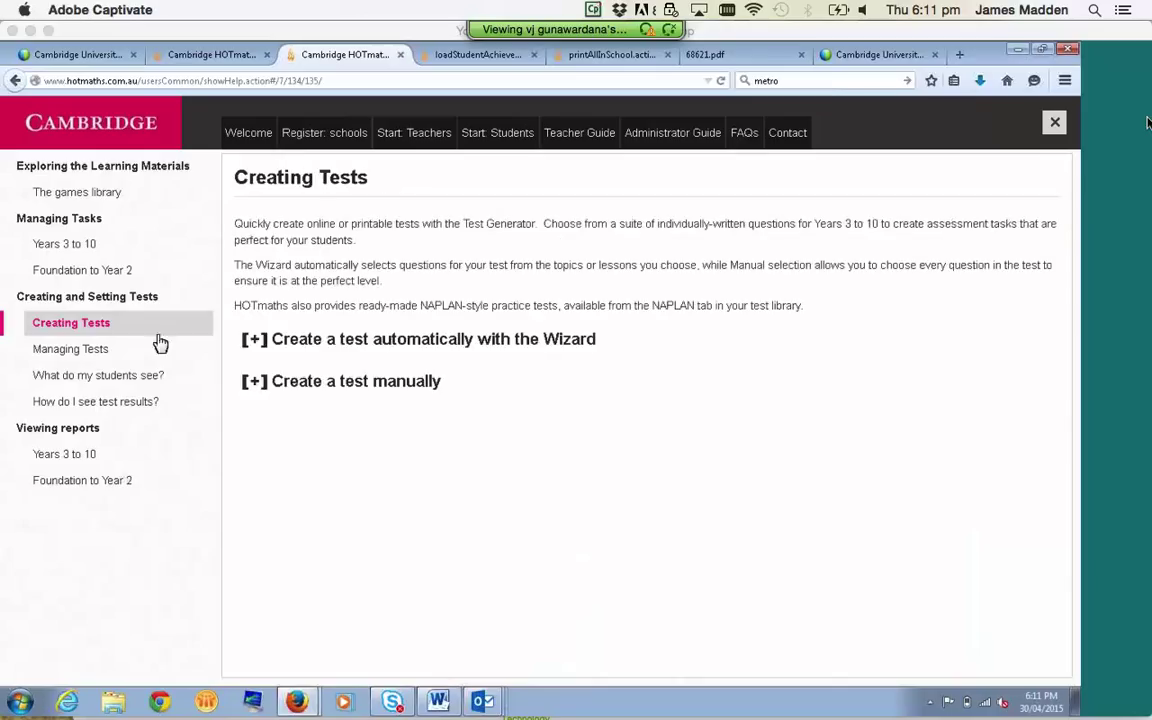
left_click(255, 340)
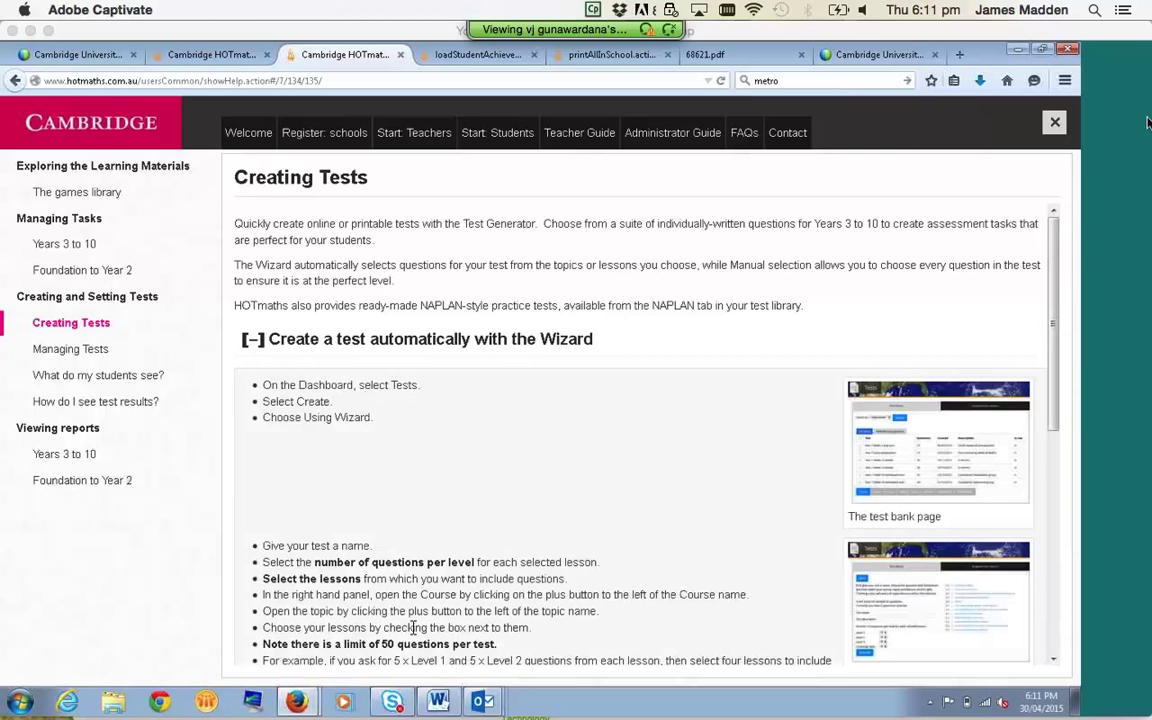
Enlarge and close the test bank screenshot, then go back to the Dashboard
left_click(956, 445)
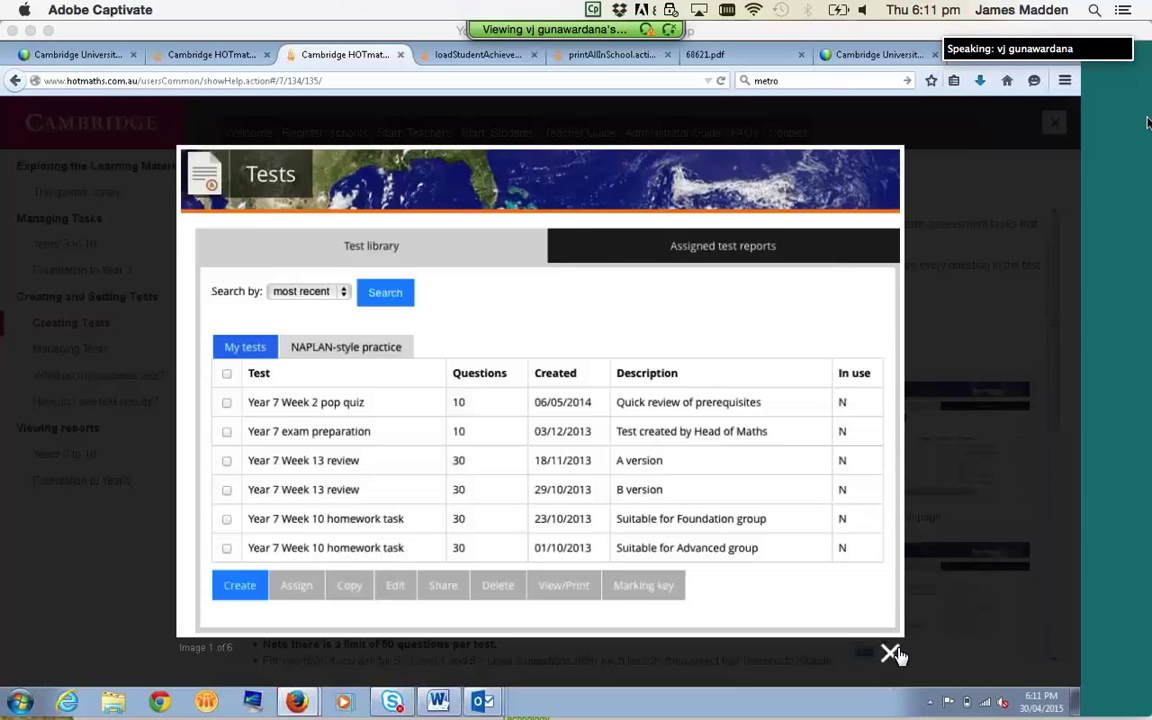
left_click(890, 653)
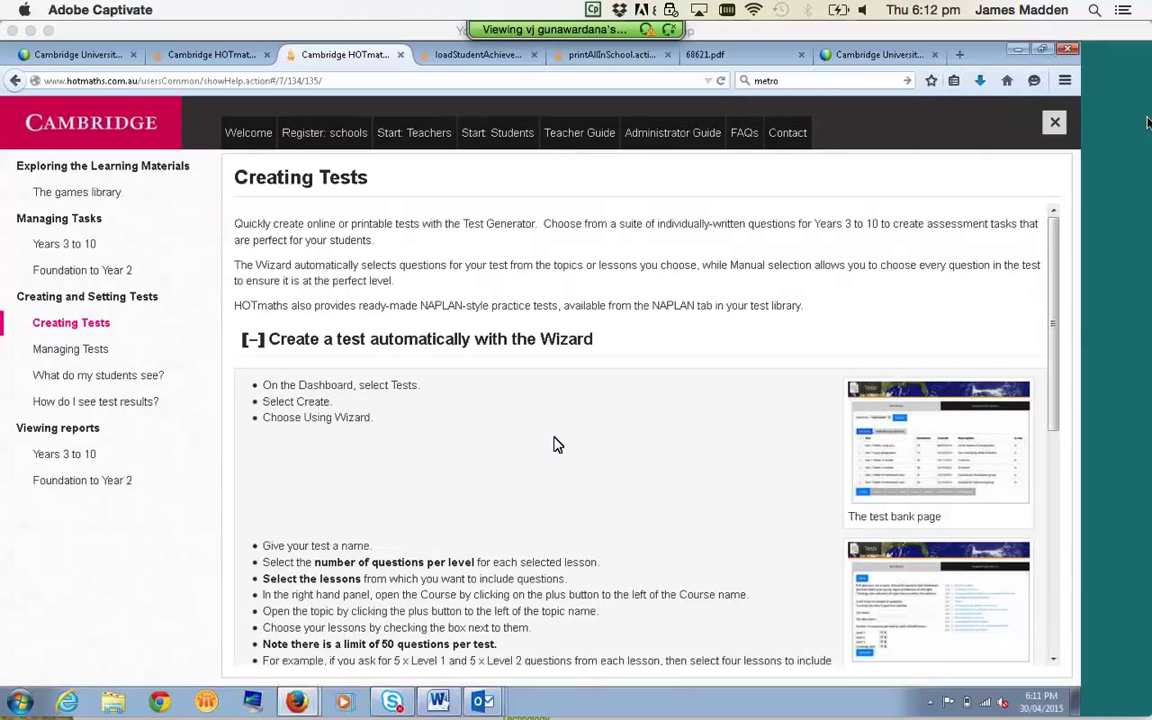
scroll(553, 442, "down", 8)
scroll(553, 442, "up", 8)
left_click(225, 62)
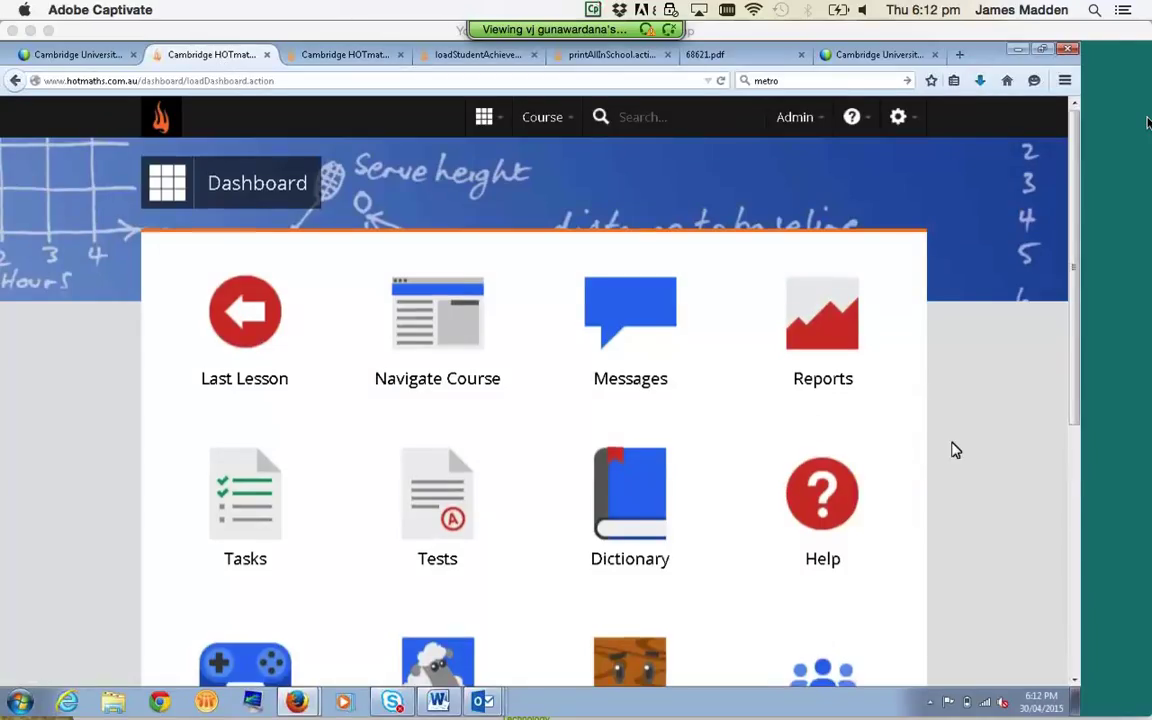
Launch the Block Buddies game from further down the Dashboard
scroll(913, 445, "down", 3)
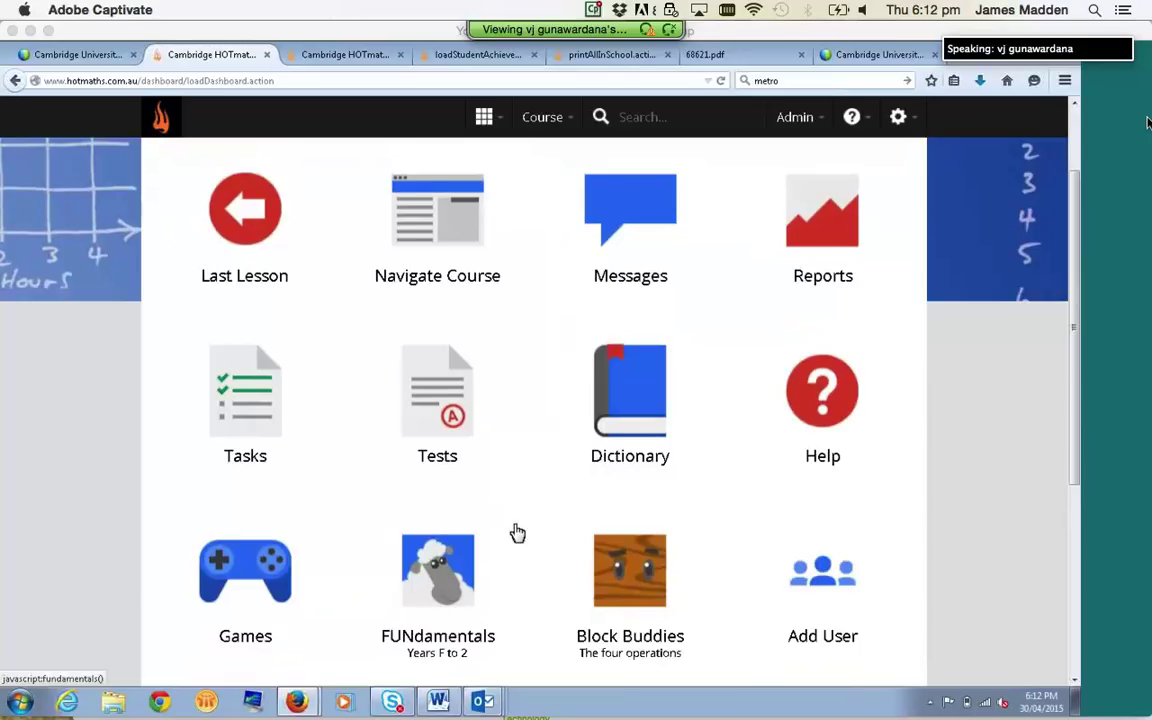
left_click(652, 587)
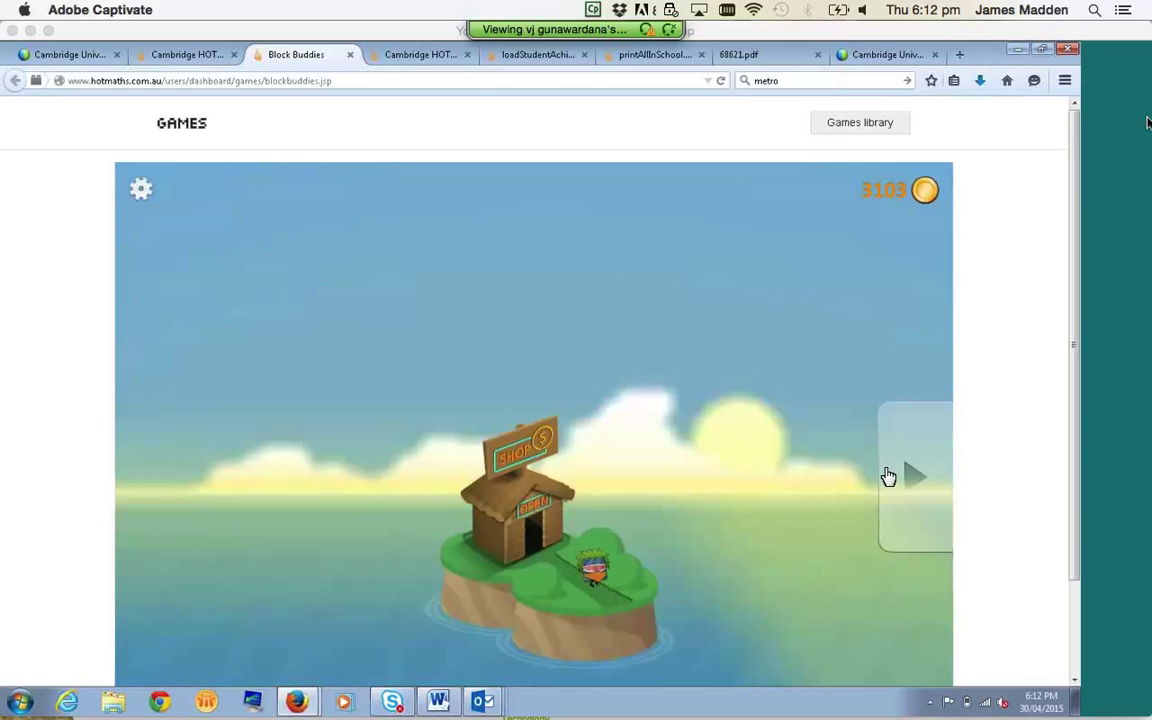
Move to the Addition island and start the first Addition level of Block Buddies
left_click(888, 476)
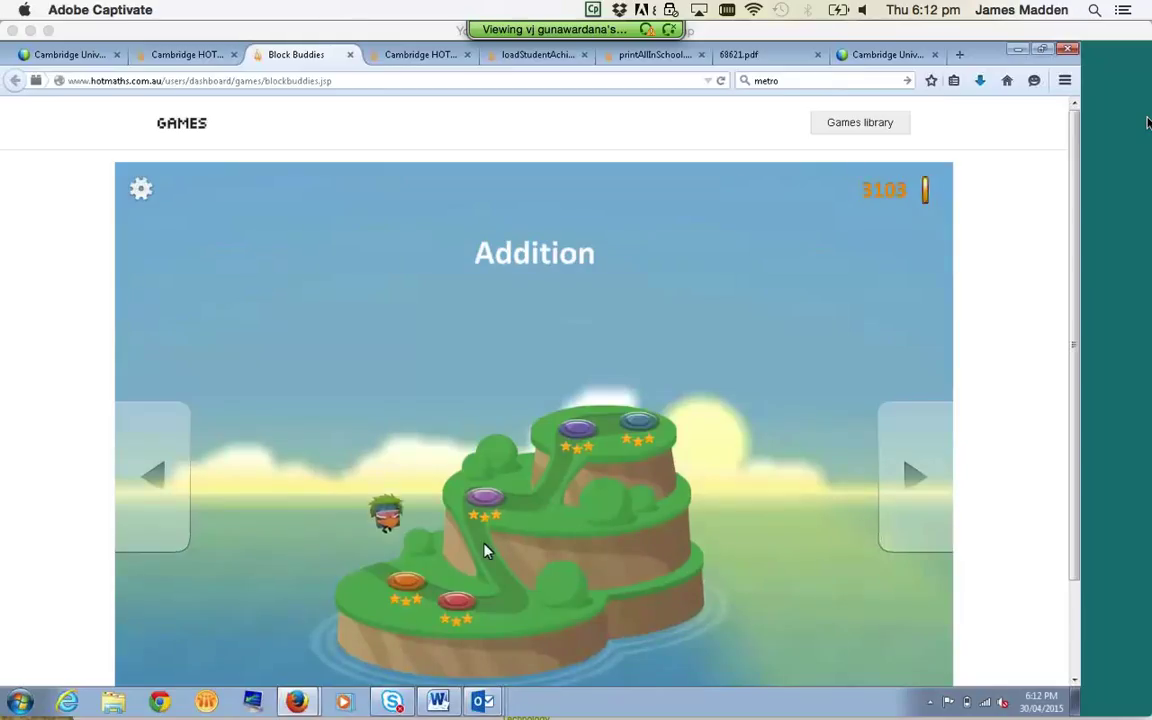
left_click(403, 495)
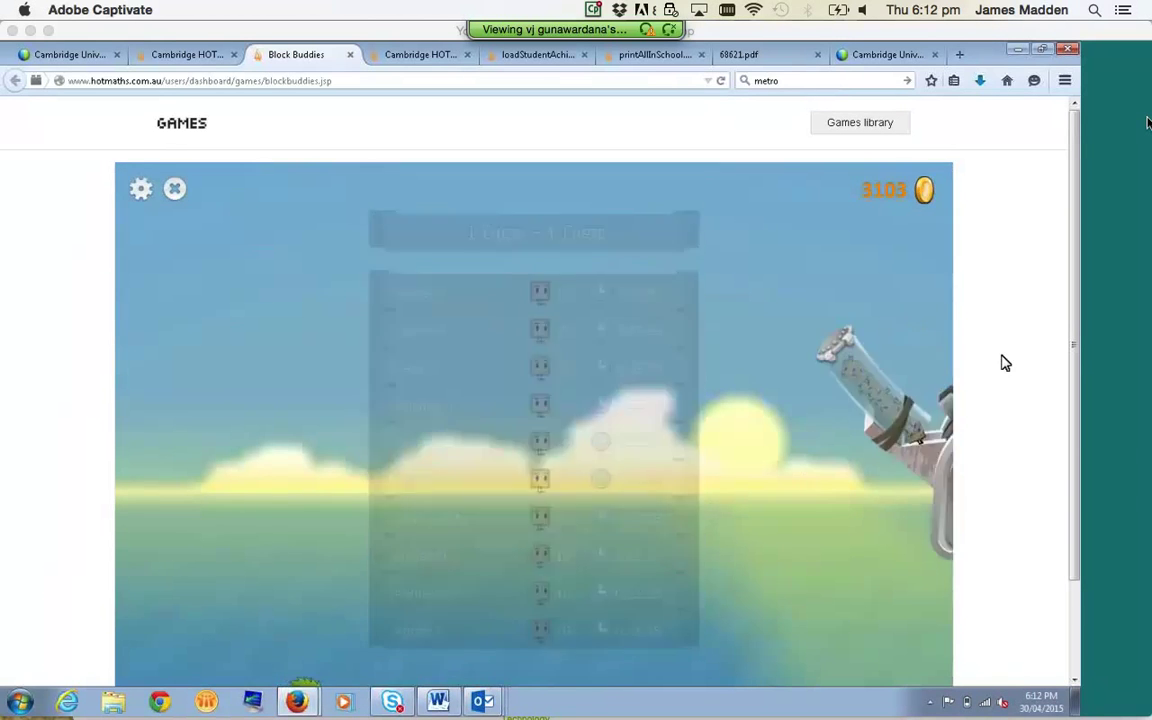
left_click_drag(1075, 318, 1080, 362)
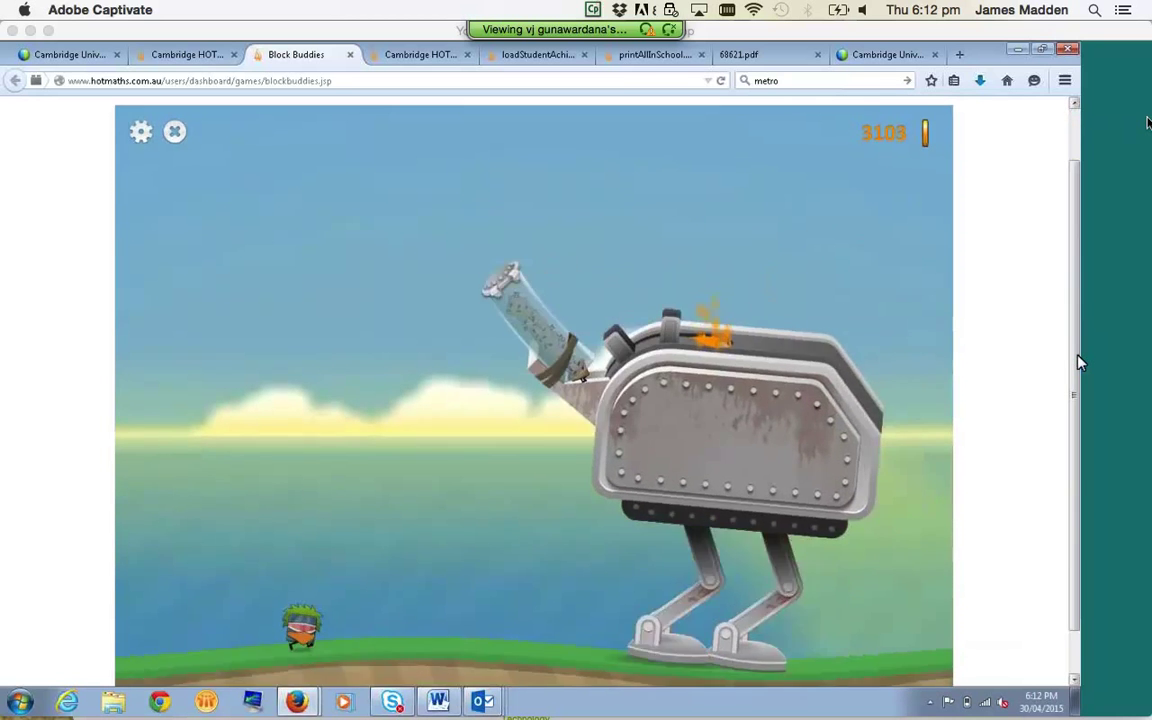
Answer the sums with 9, 8, 2, 7, 7, 11, 7 and 12, finishing 10/10 in 0:14.07
key("9")
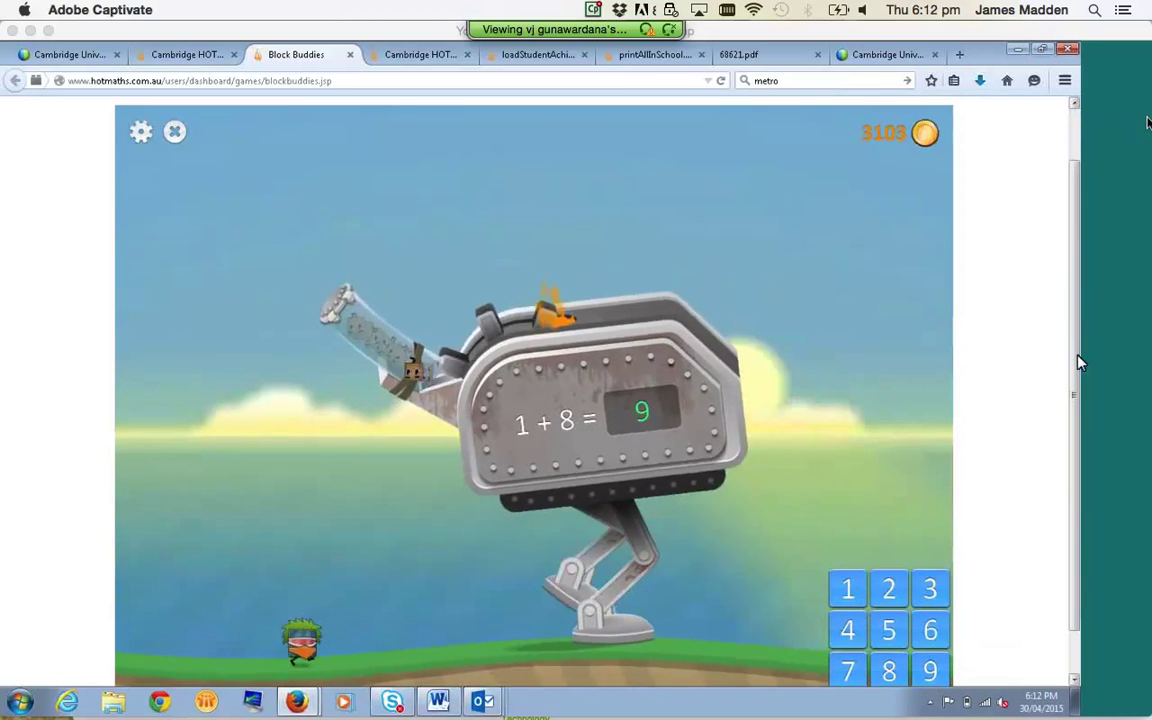
key("8")
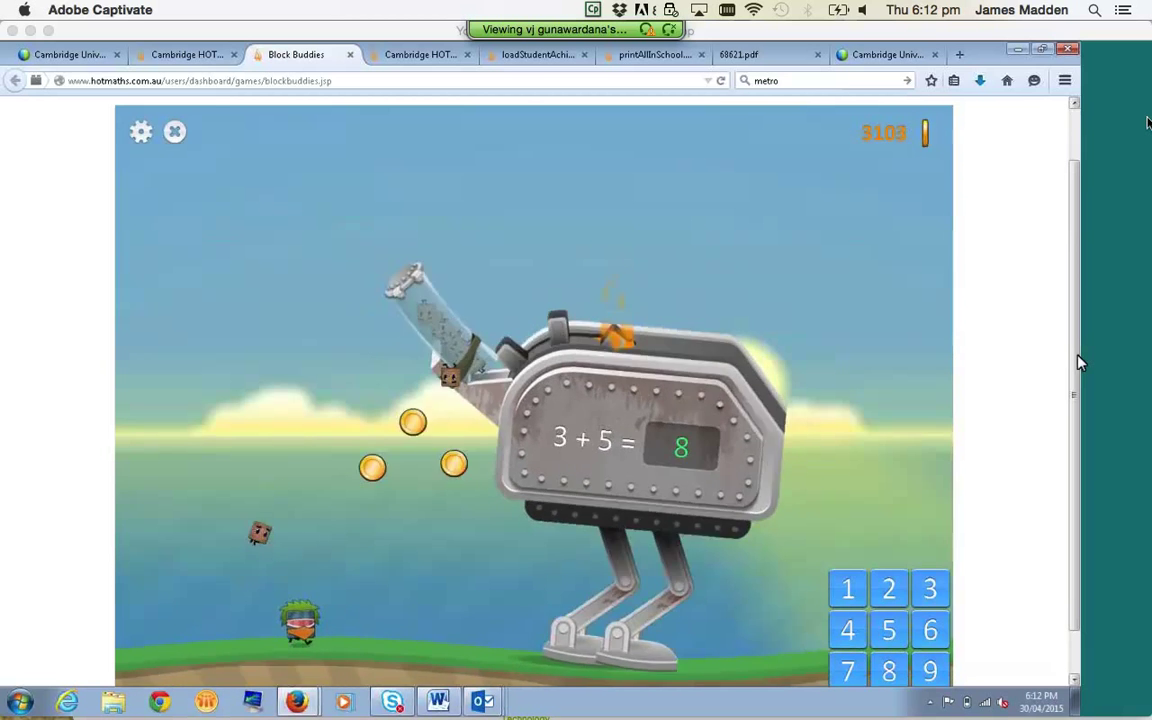
key("2")
key("7")
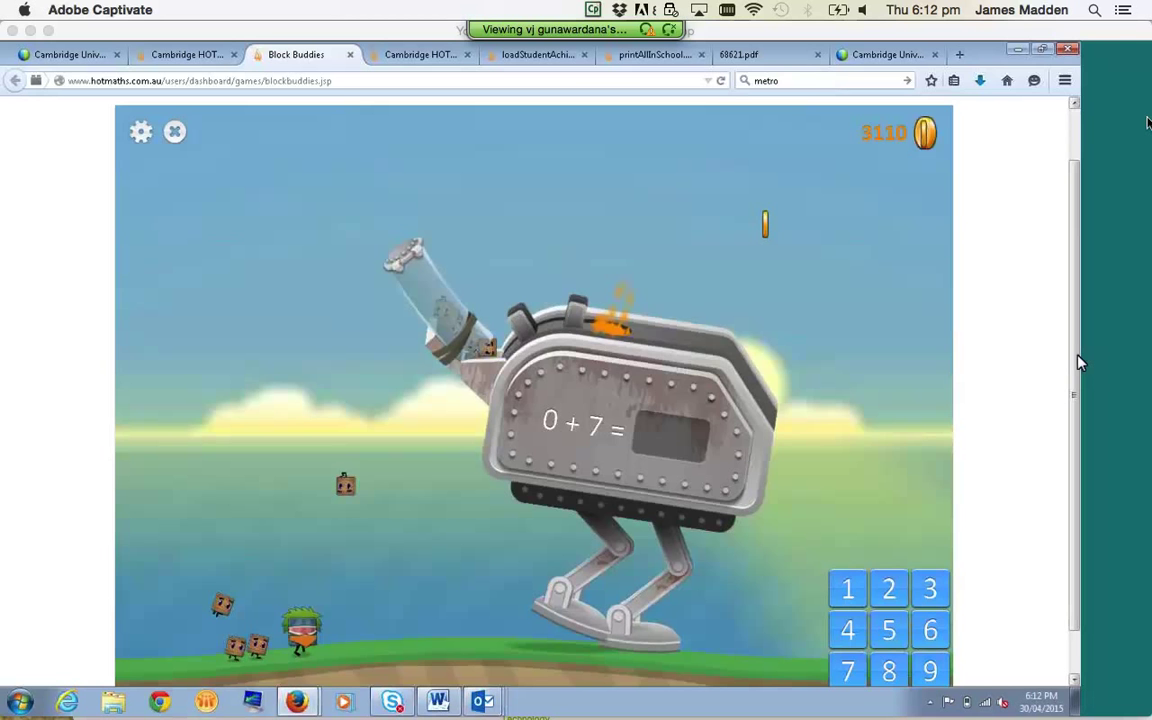
key("7")
key("1")
key("1")
key("7")
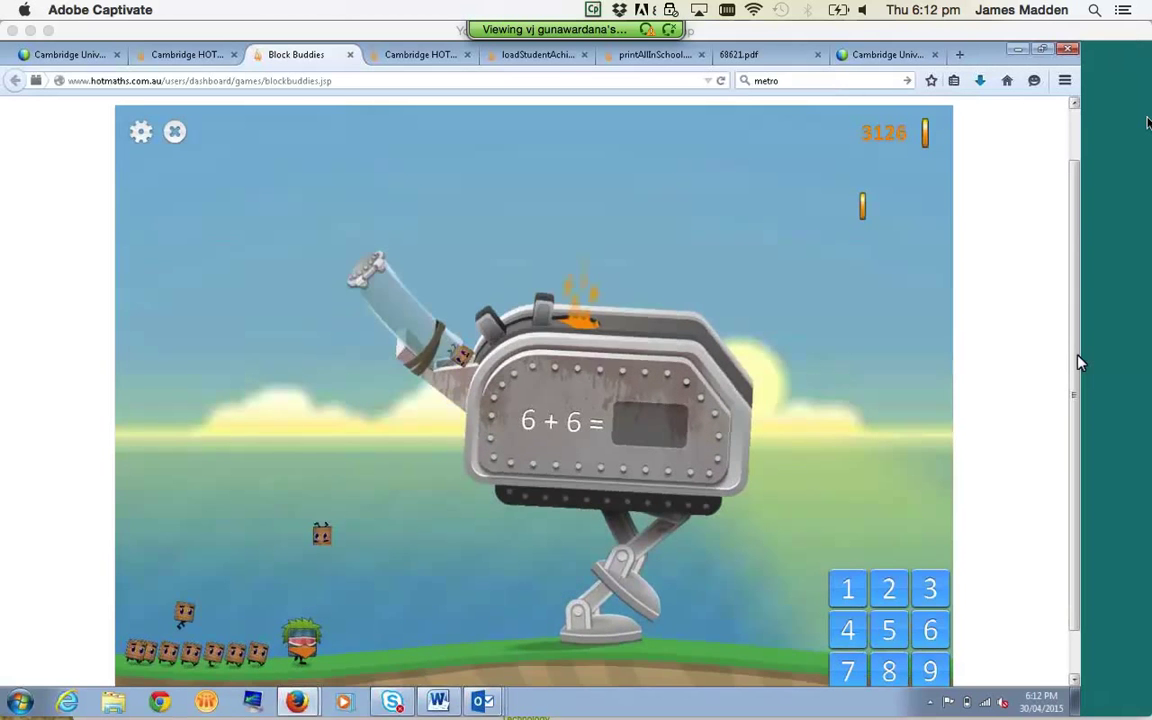
key("1")
key("2")
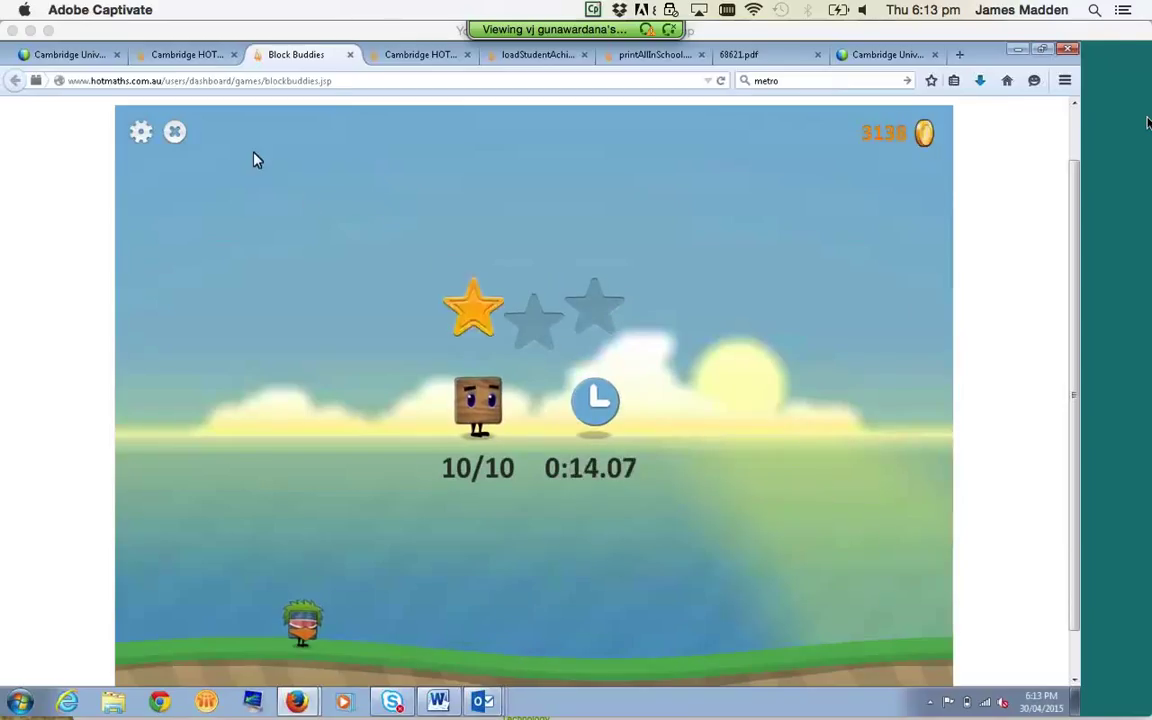
Return to the Dashboard and scroll through it
left_click(190, 55)
scroll(1046, 342, "up", 2)
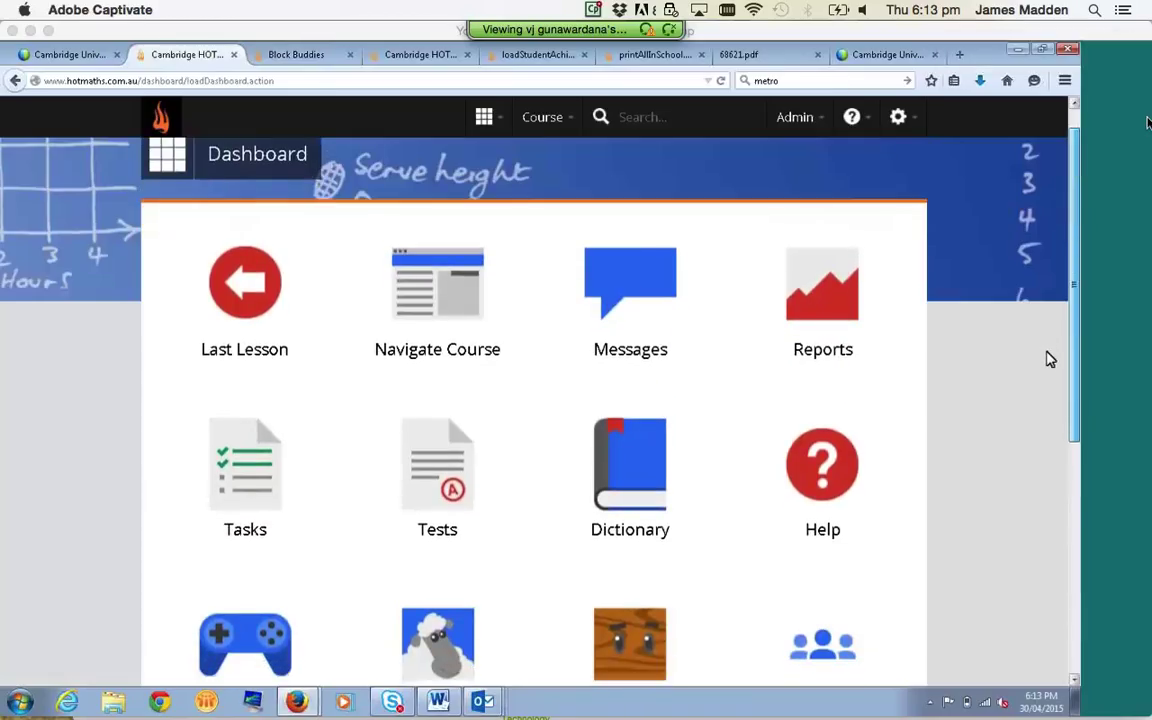
scroll(1049, 396, "down", 1)
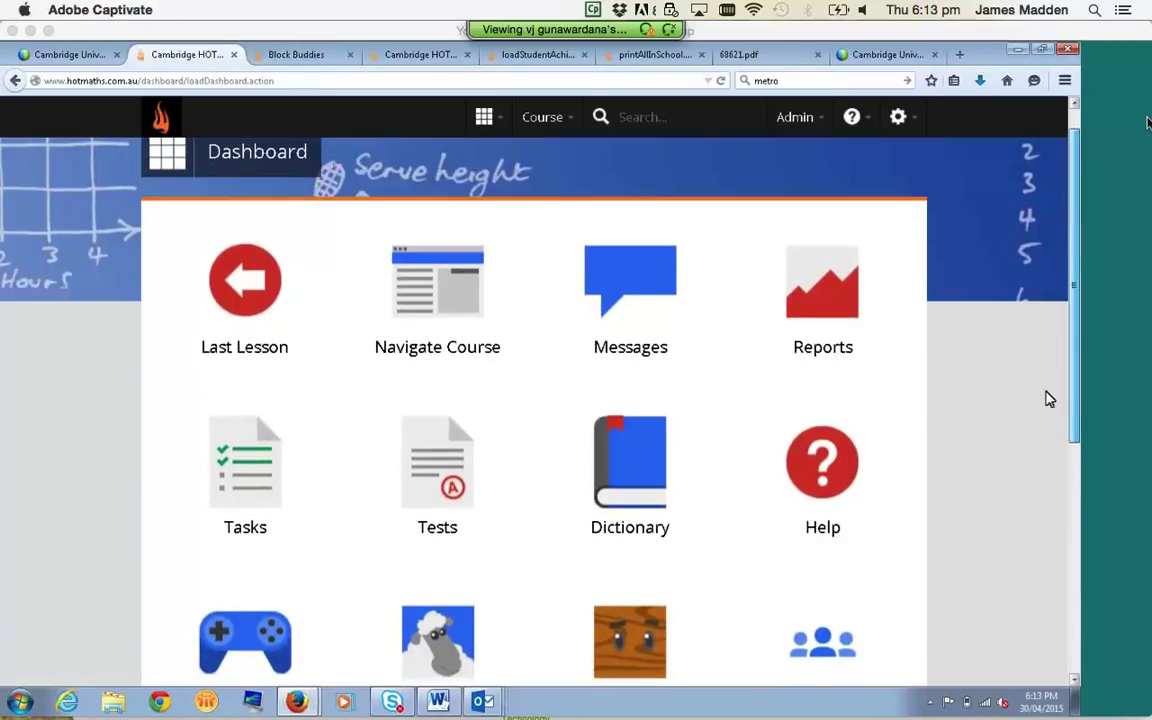
scroll(1046, 396, "down", 2)
scroll(1053, 340, "up", 3)
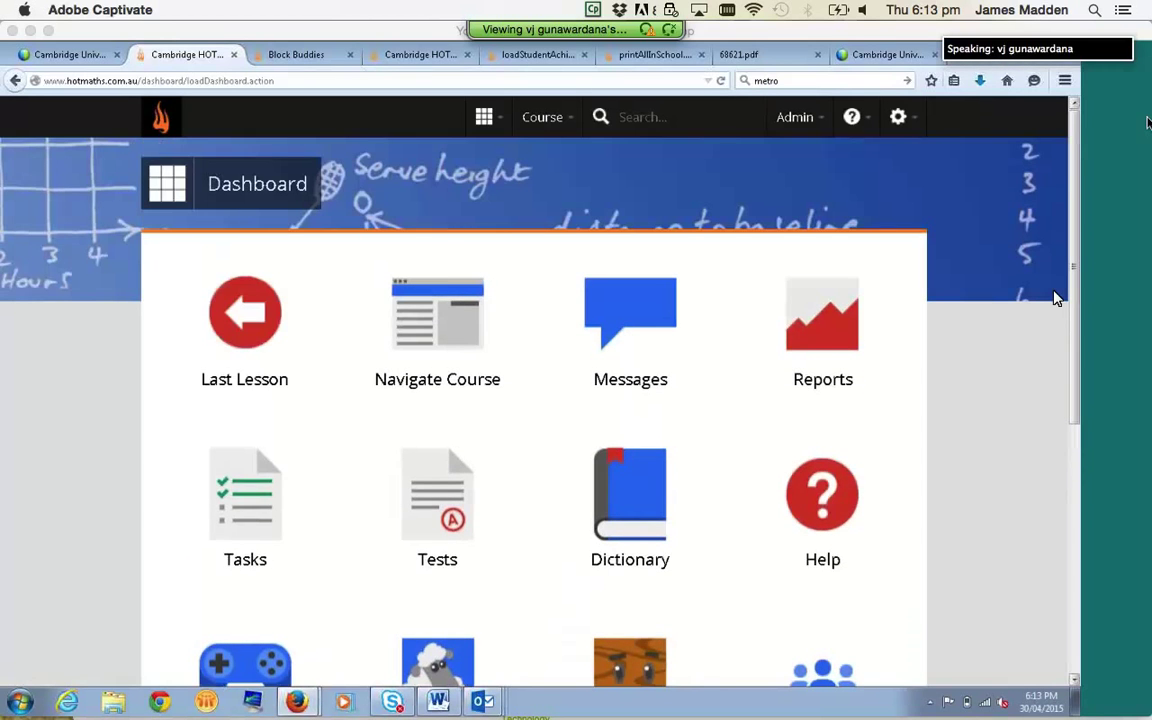